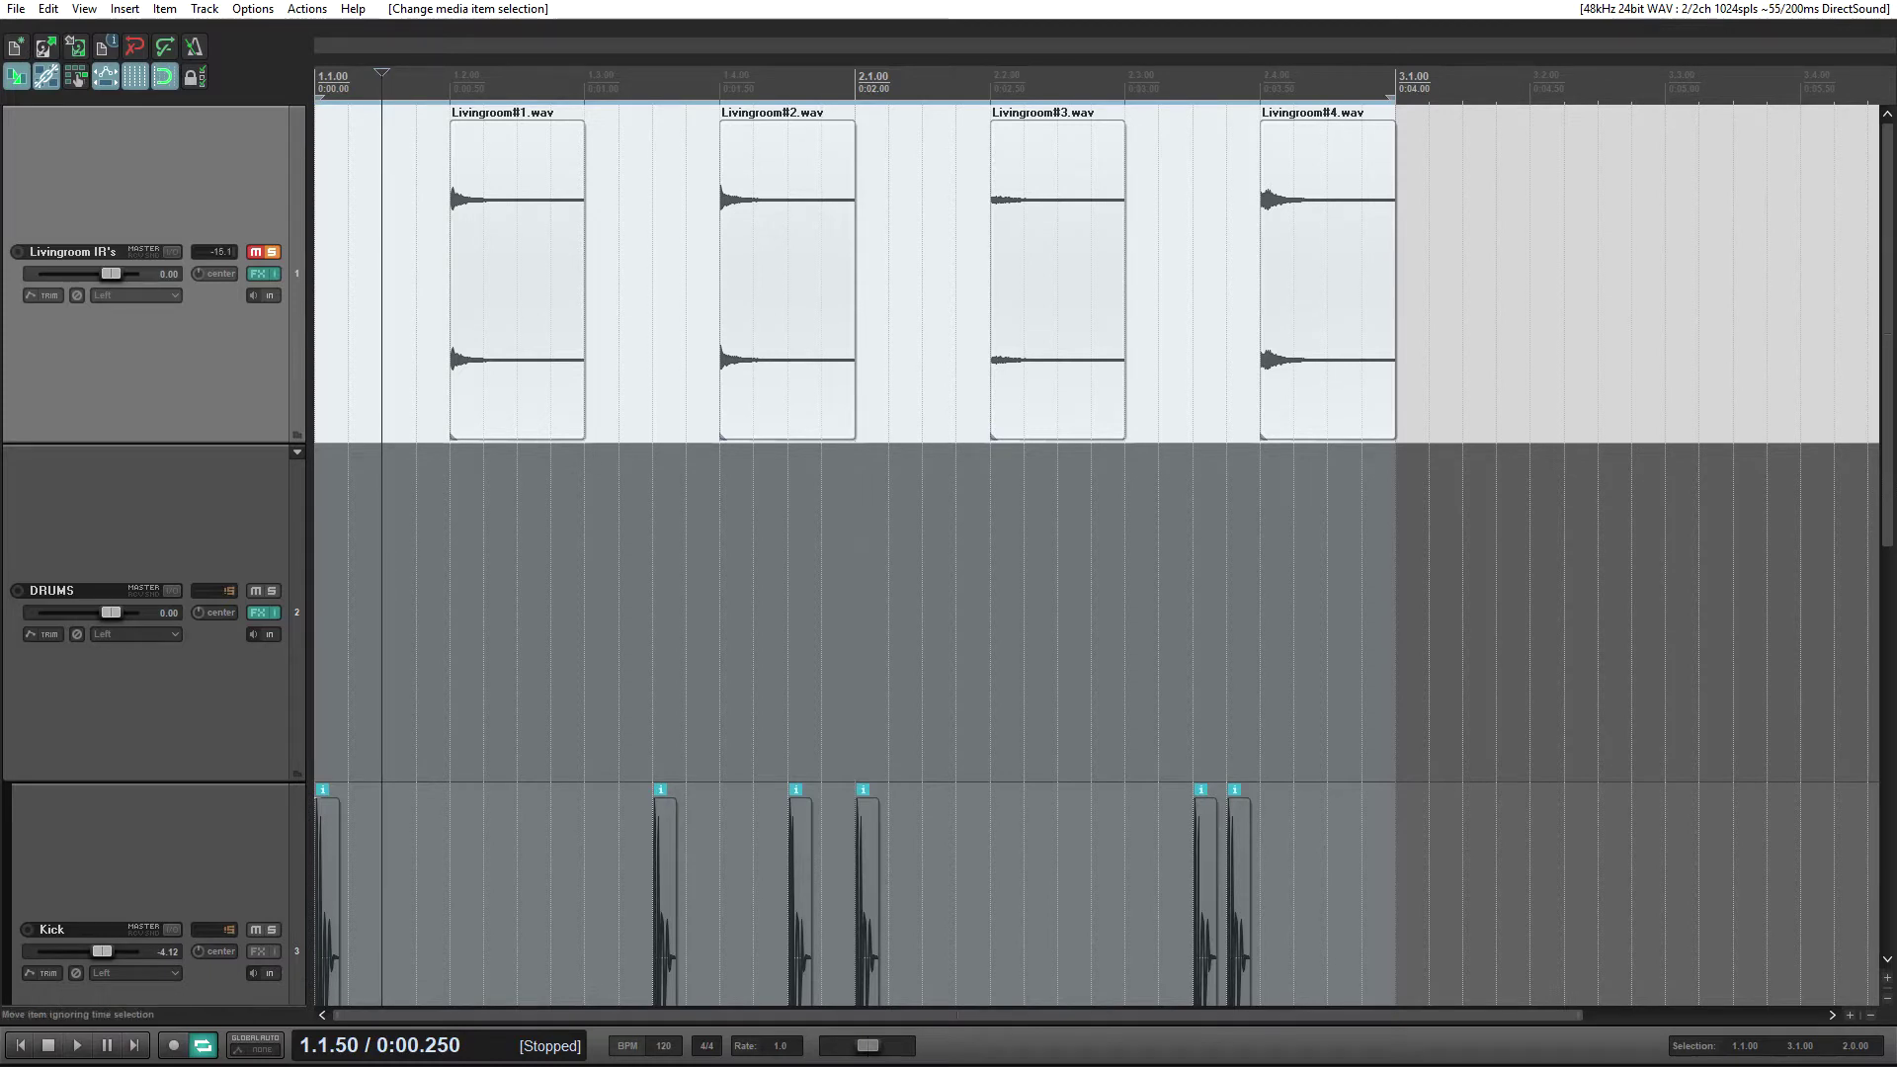
- Select the Livingroom#1.wav item on the Livingroom IR's track and inspect its waveform up close
{"action": "scroll", "coordinate": [516, 280], "scroll_direction": "up", "scroll_amount": 4}
{"action": "left_click", "coordinate": [597, 259]}
{"action": "left_click", "coordinate": [717, 253]}
{"action": "scroll", "coordinate": [717, 253], "scroll_direction": "up", "scroll_amount": 3}
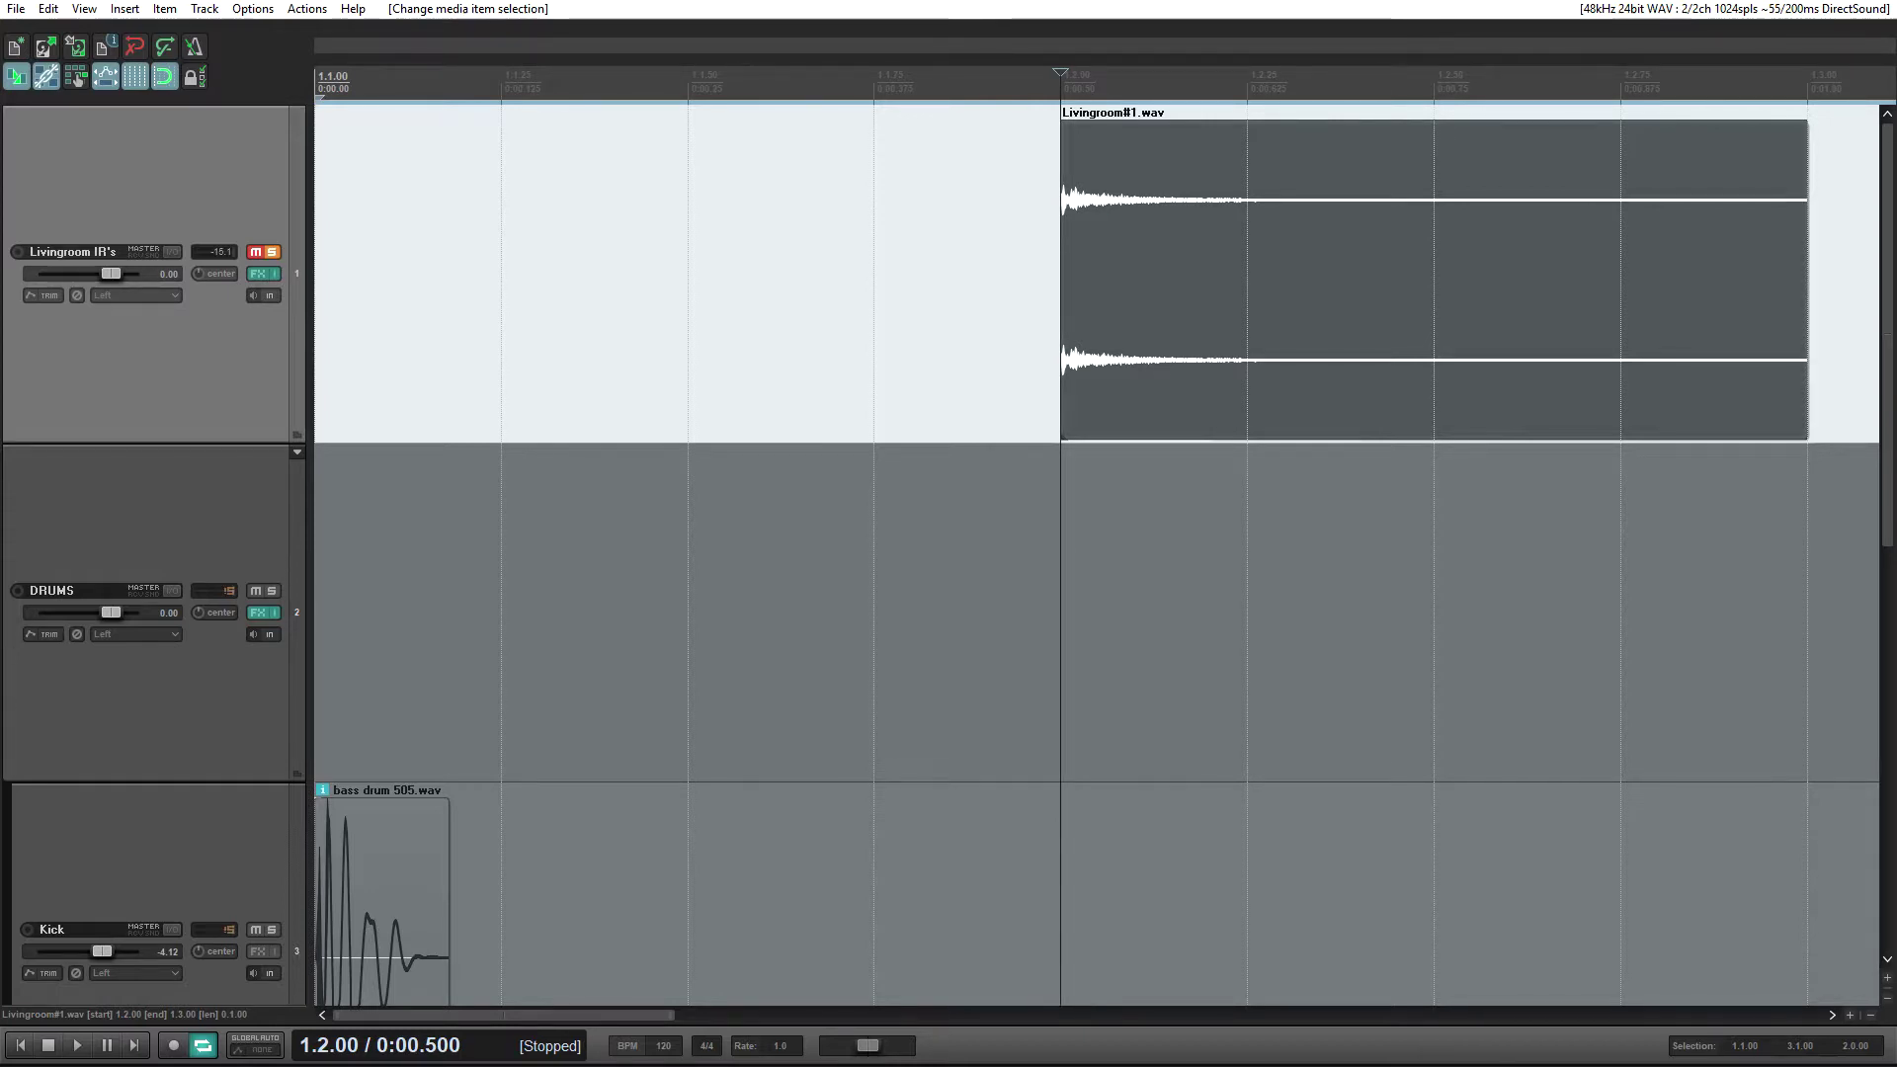
- Play back the Livingroom impulse responses from just before the first item, at position 1.1.75
{"action": "scroll", "coordinate": [1096, 554], "scroll_direction": "down", "scroll_amount": 5}
{"action": "left_click", "coordinate": [515, 277]}
{"action": "key", "text": "space"}
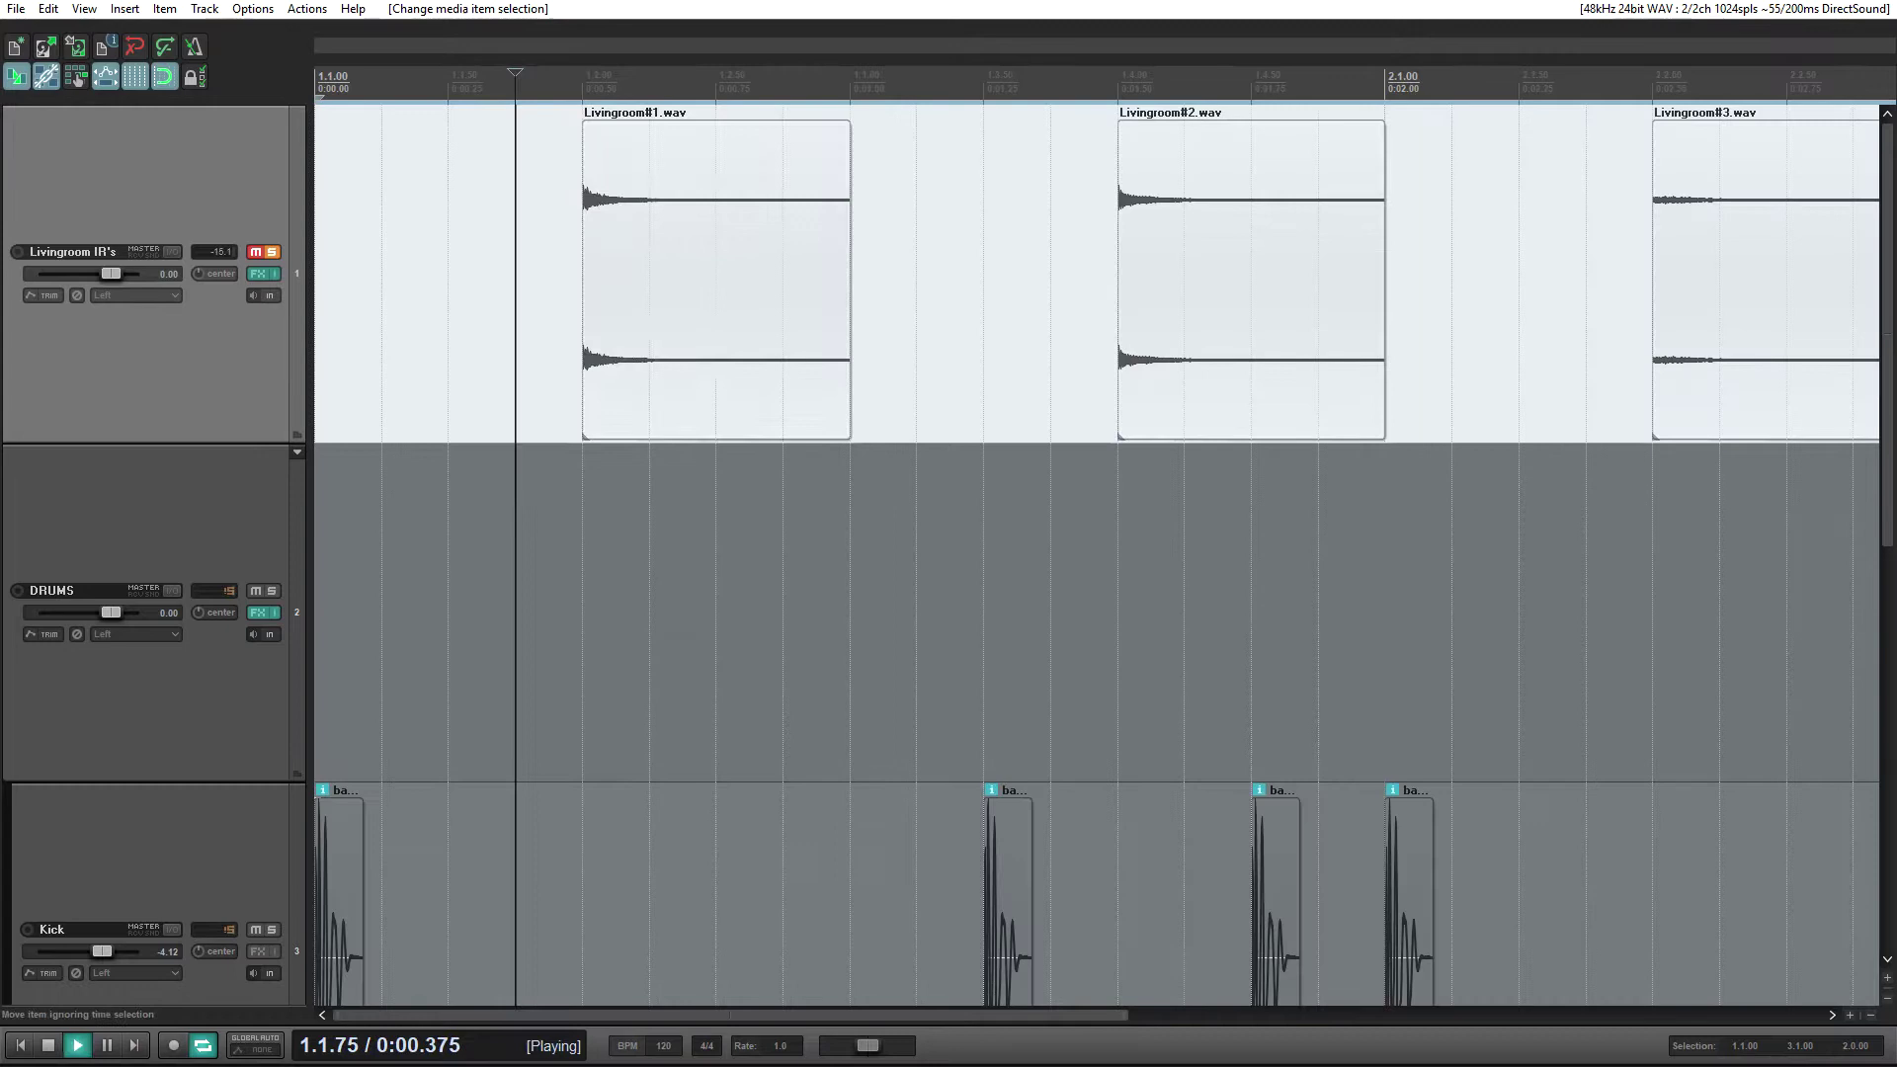
{"action": "scroll", "coordinate": [1097, 593], "scroll_direction": "down", "scroll_amount": 4}
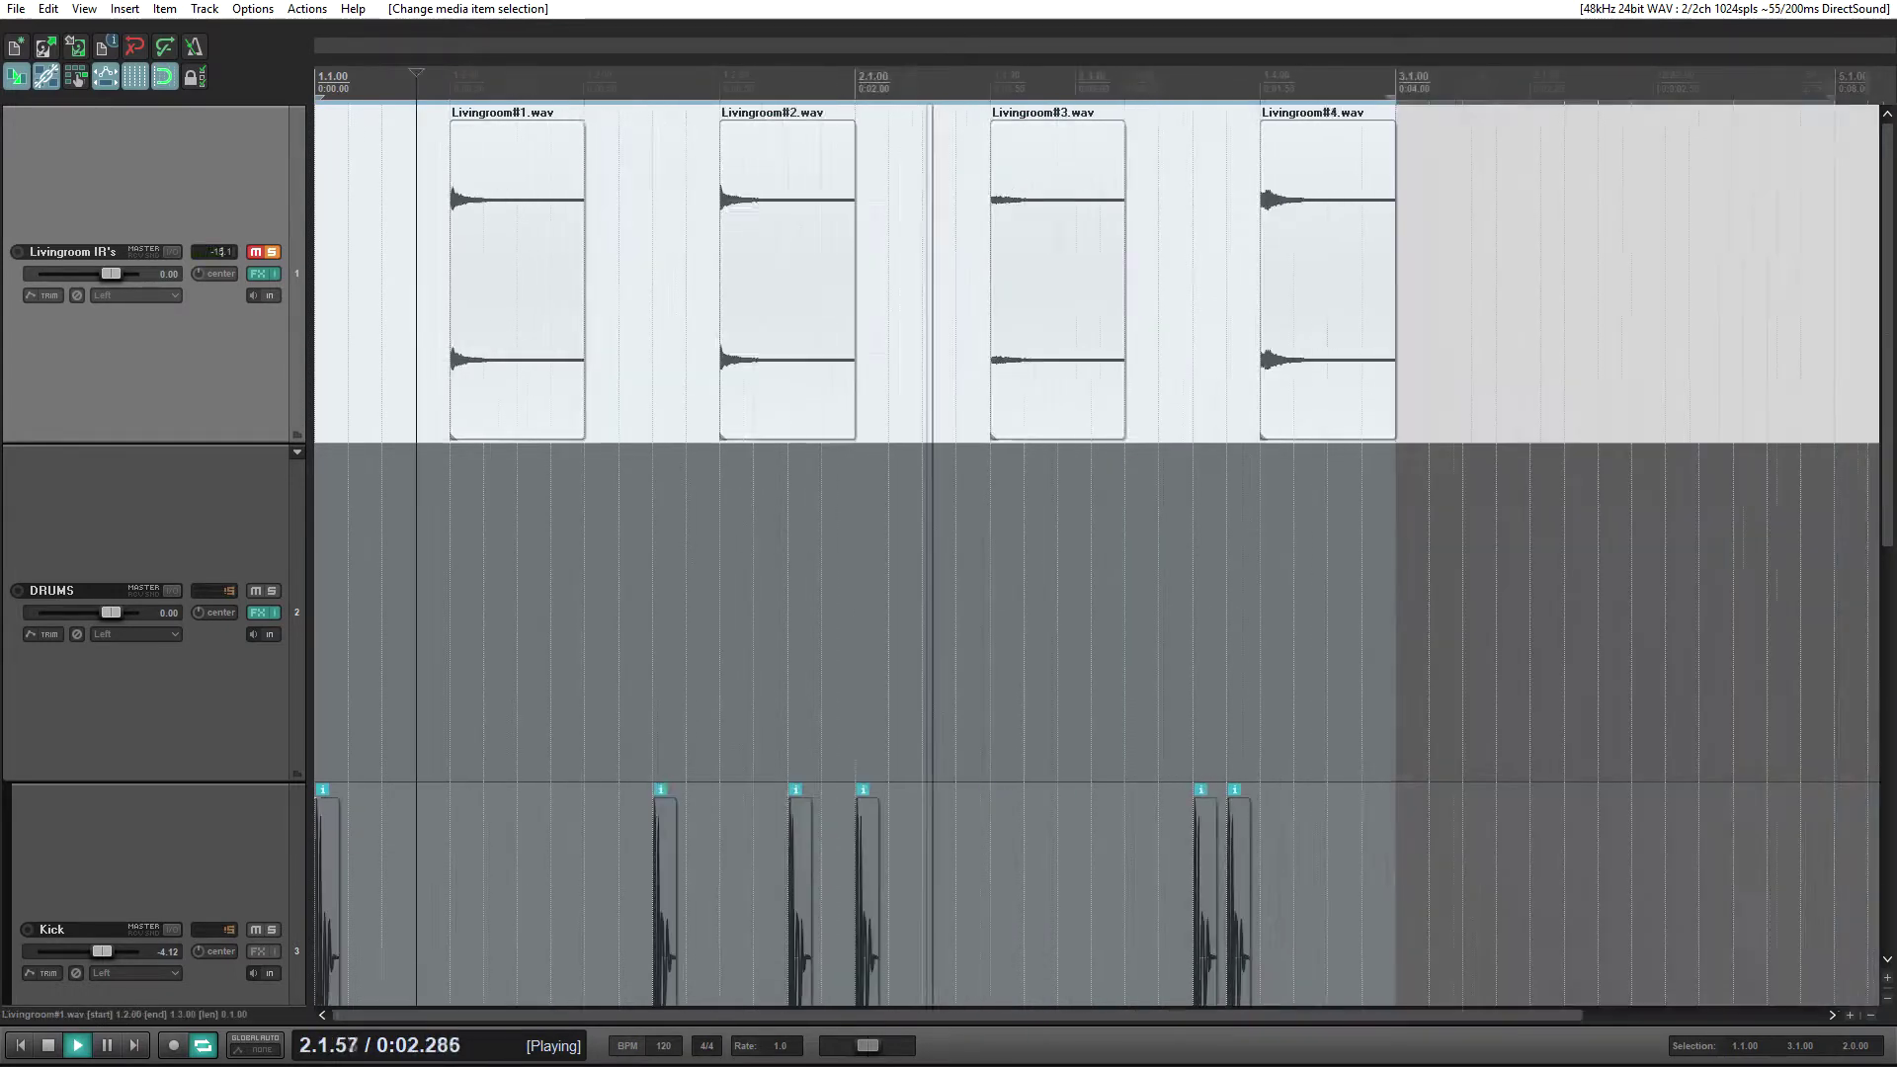
{"action": "key", "text": "space"}
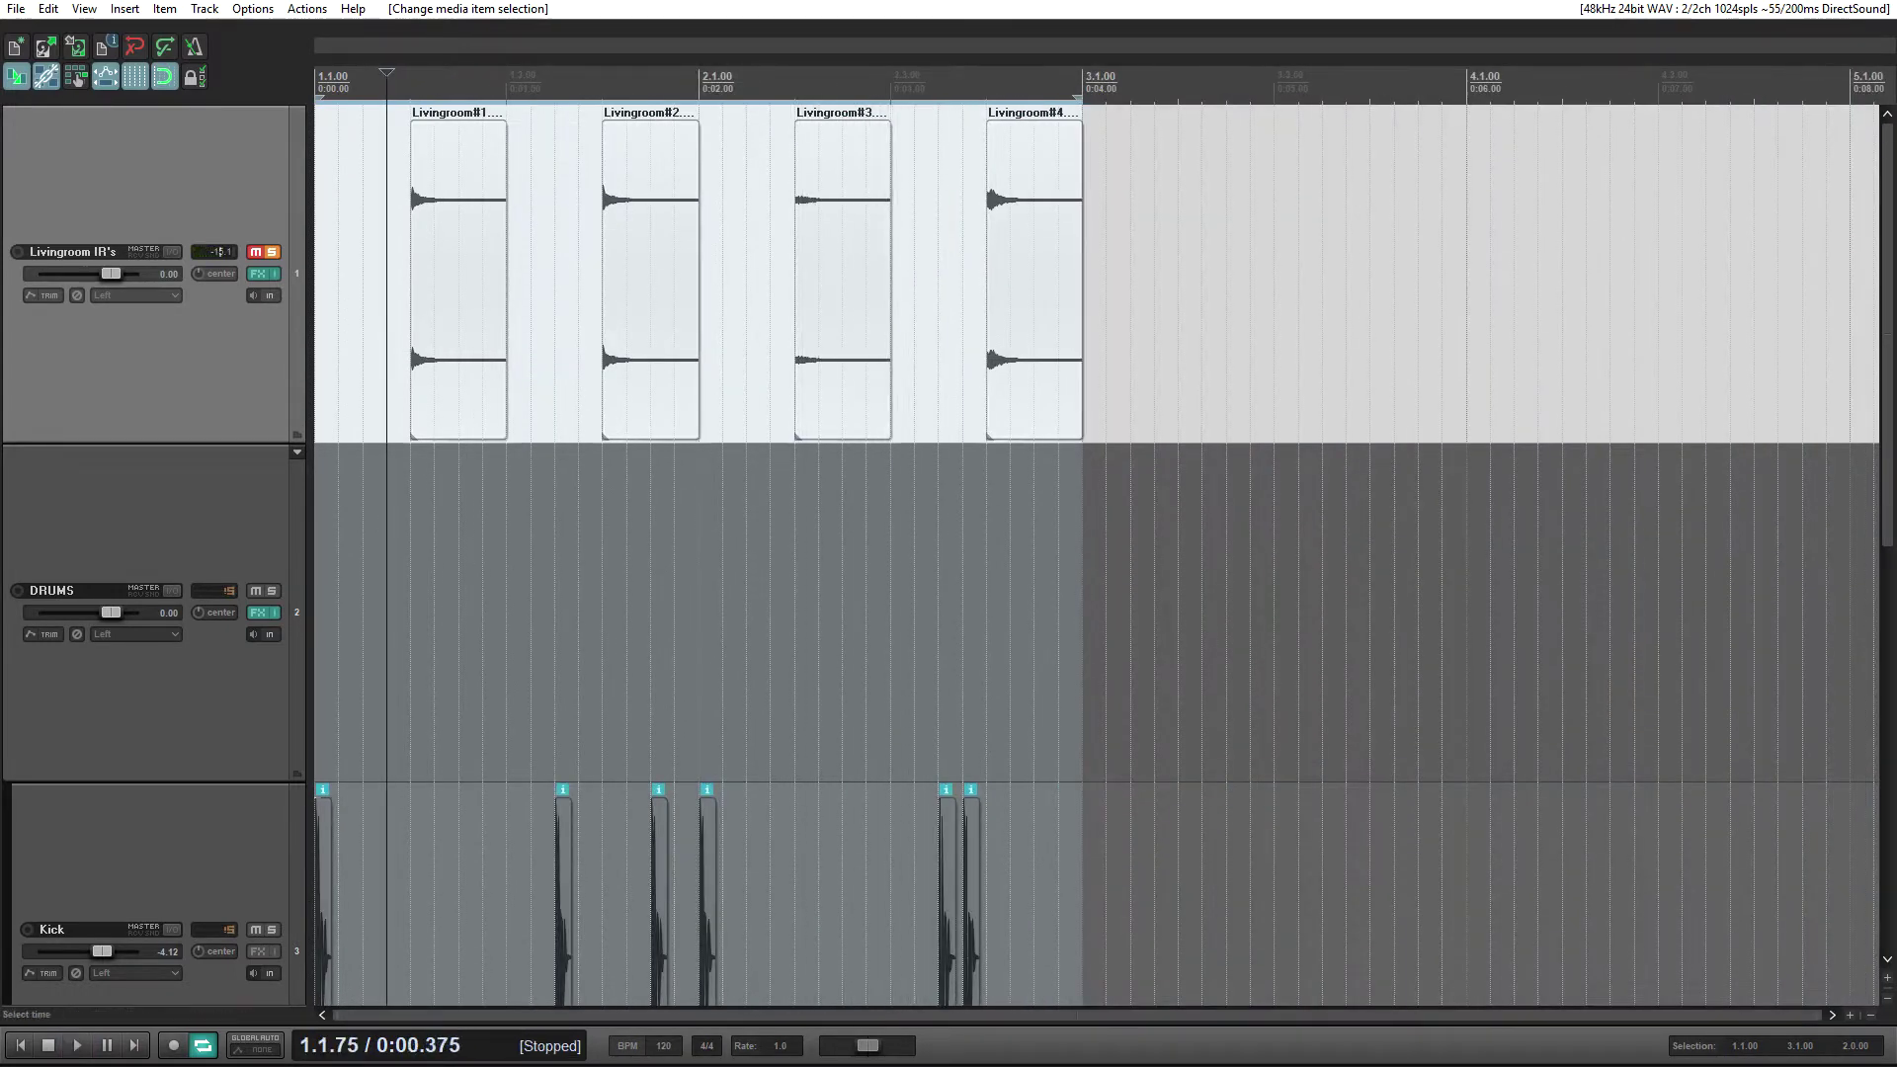
{"action": "scroll", "coordinate": [1097, 593], "scroll_direction": "up", "scroll_amount": 4}
{"action": "key", "text": "space"}
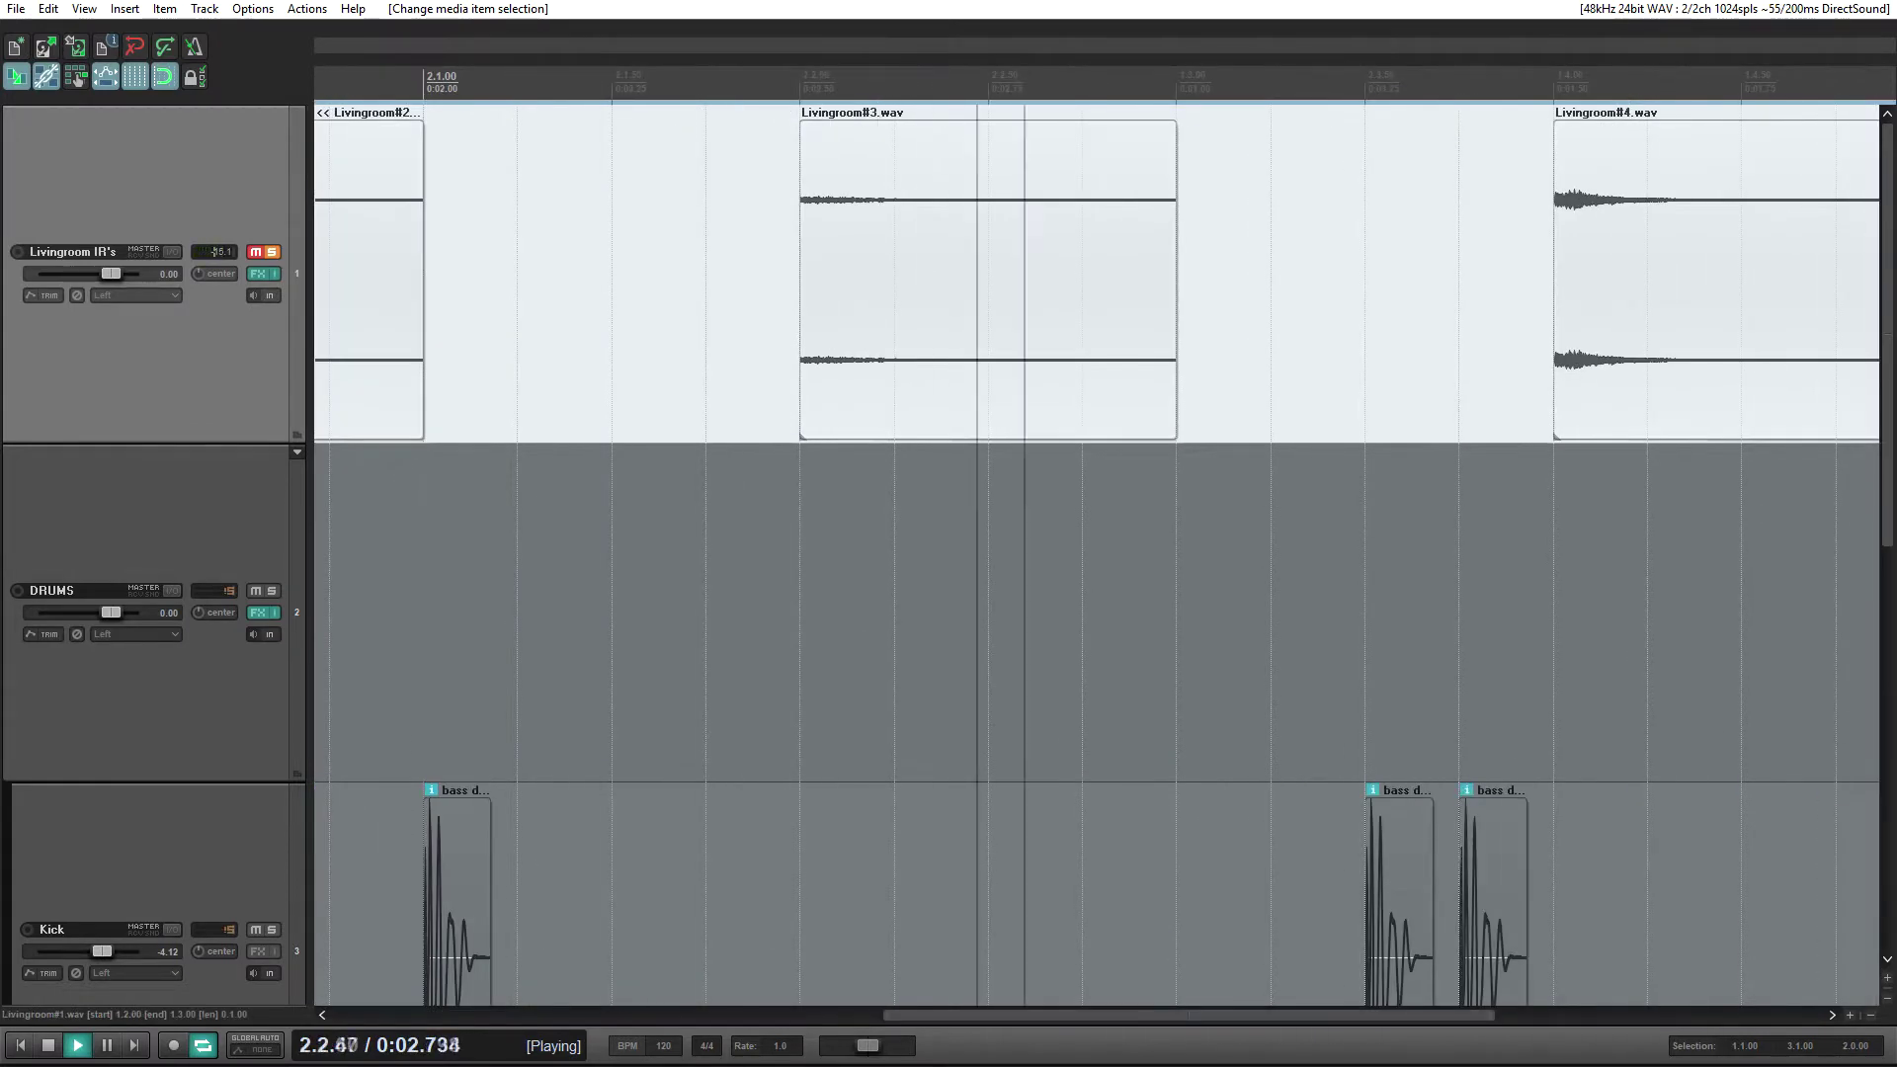
{"action": "key", "text": "space"}
{"action": "scroll", "coordinate": [1097, 553], "scroll_direction": "down", "scroll_amount": 2}
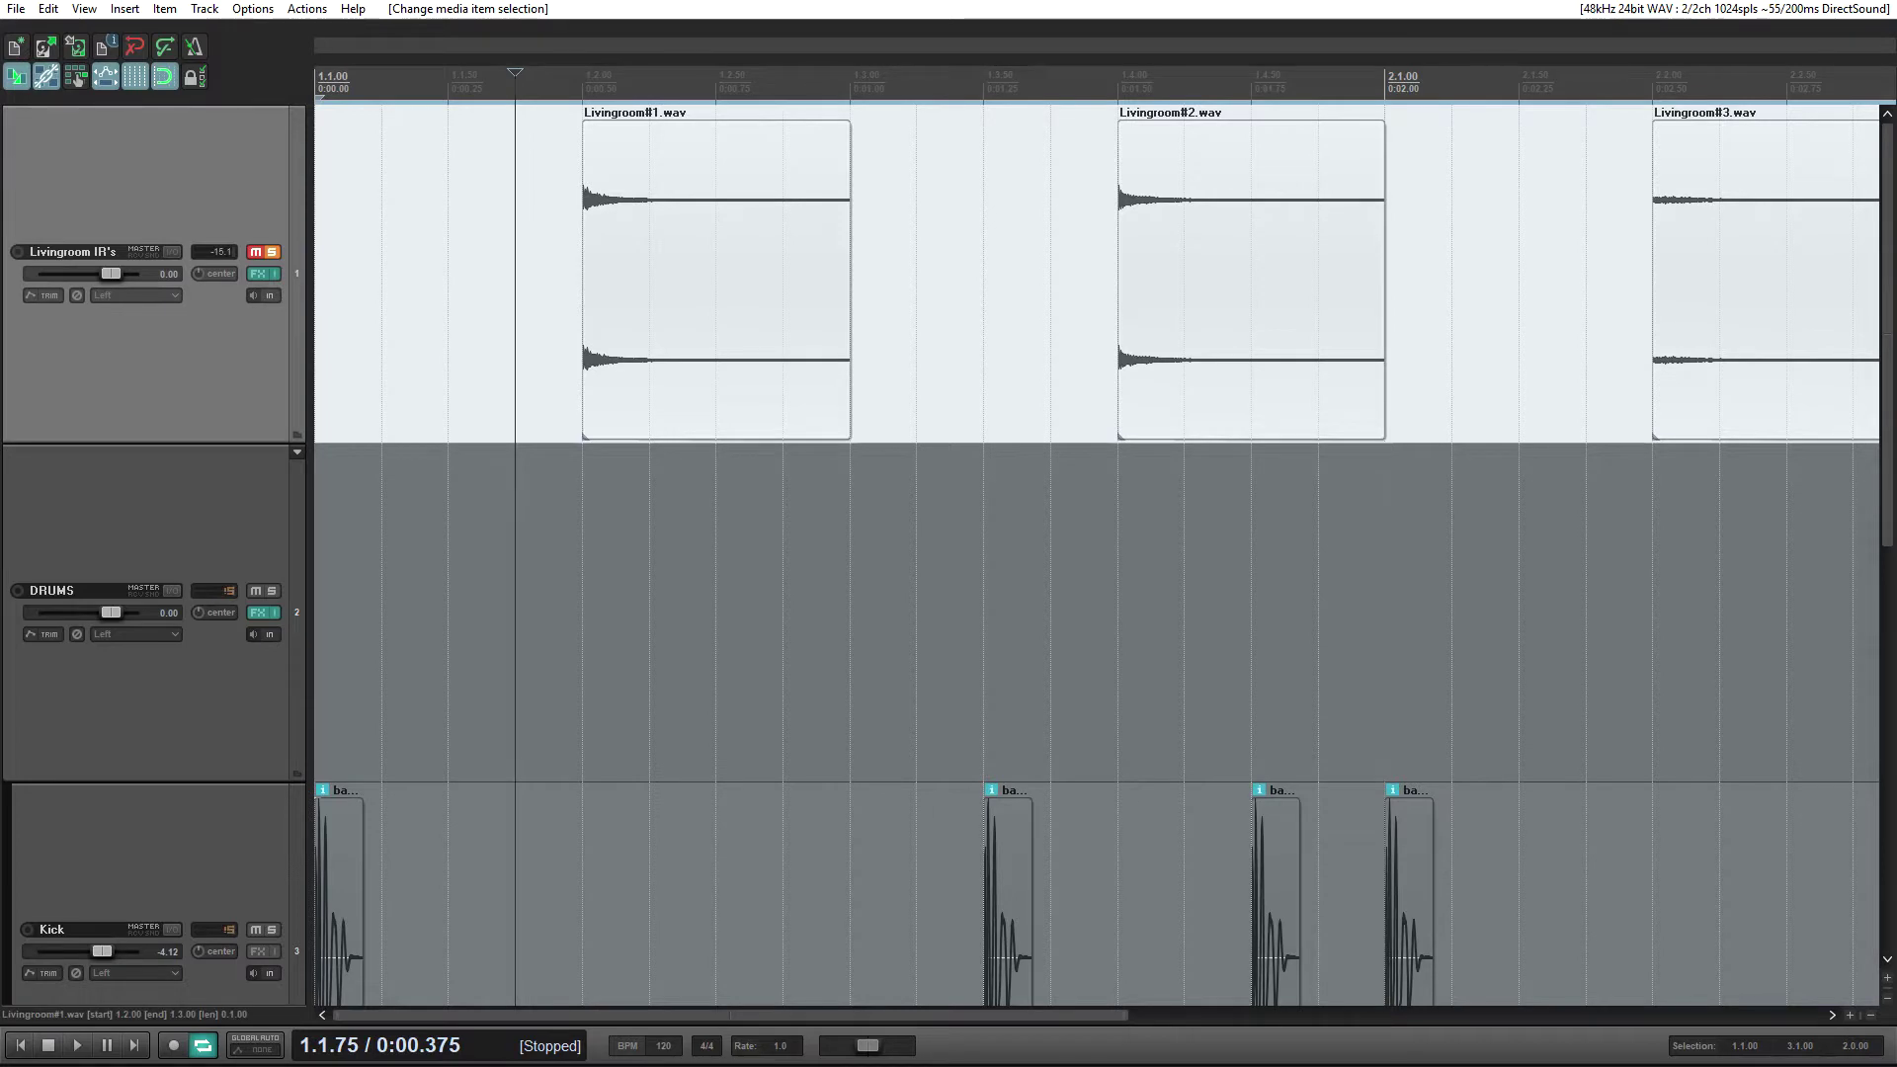
{"action": "scroll", "coordinate": [1097, 553], "scroll_direction": "down", "scroll_amount": 3}
{"action": "scroll", "coordinate": [1097, 553], "scroll_direction": "up", "scroll_amount": 1}
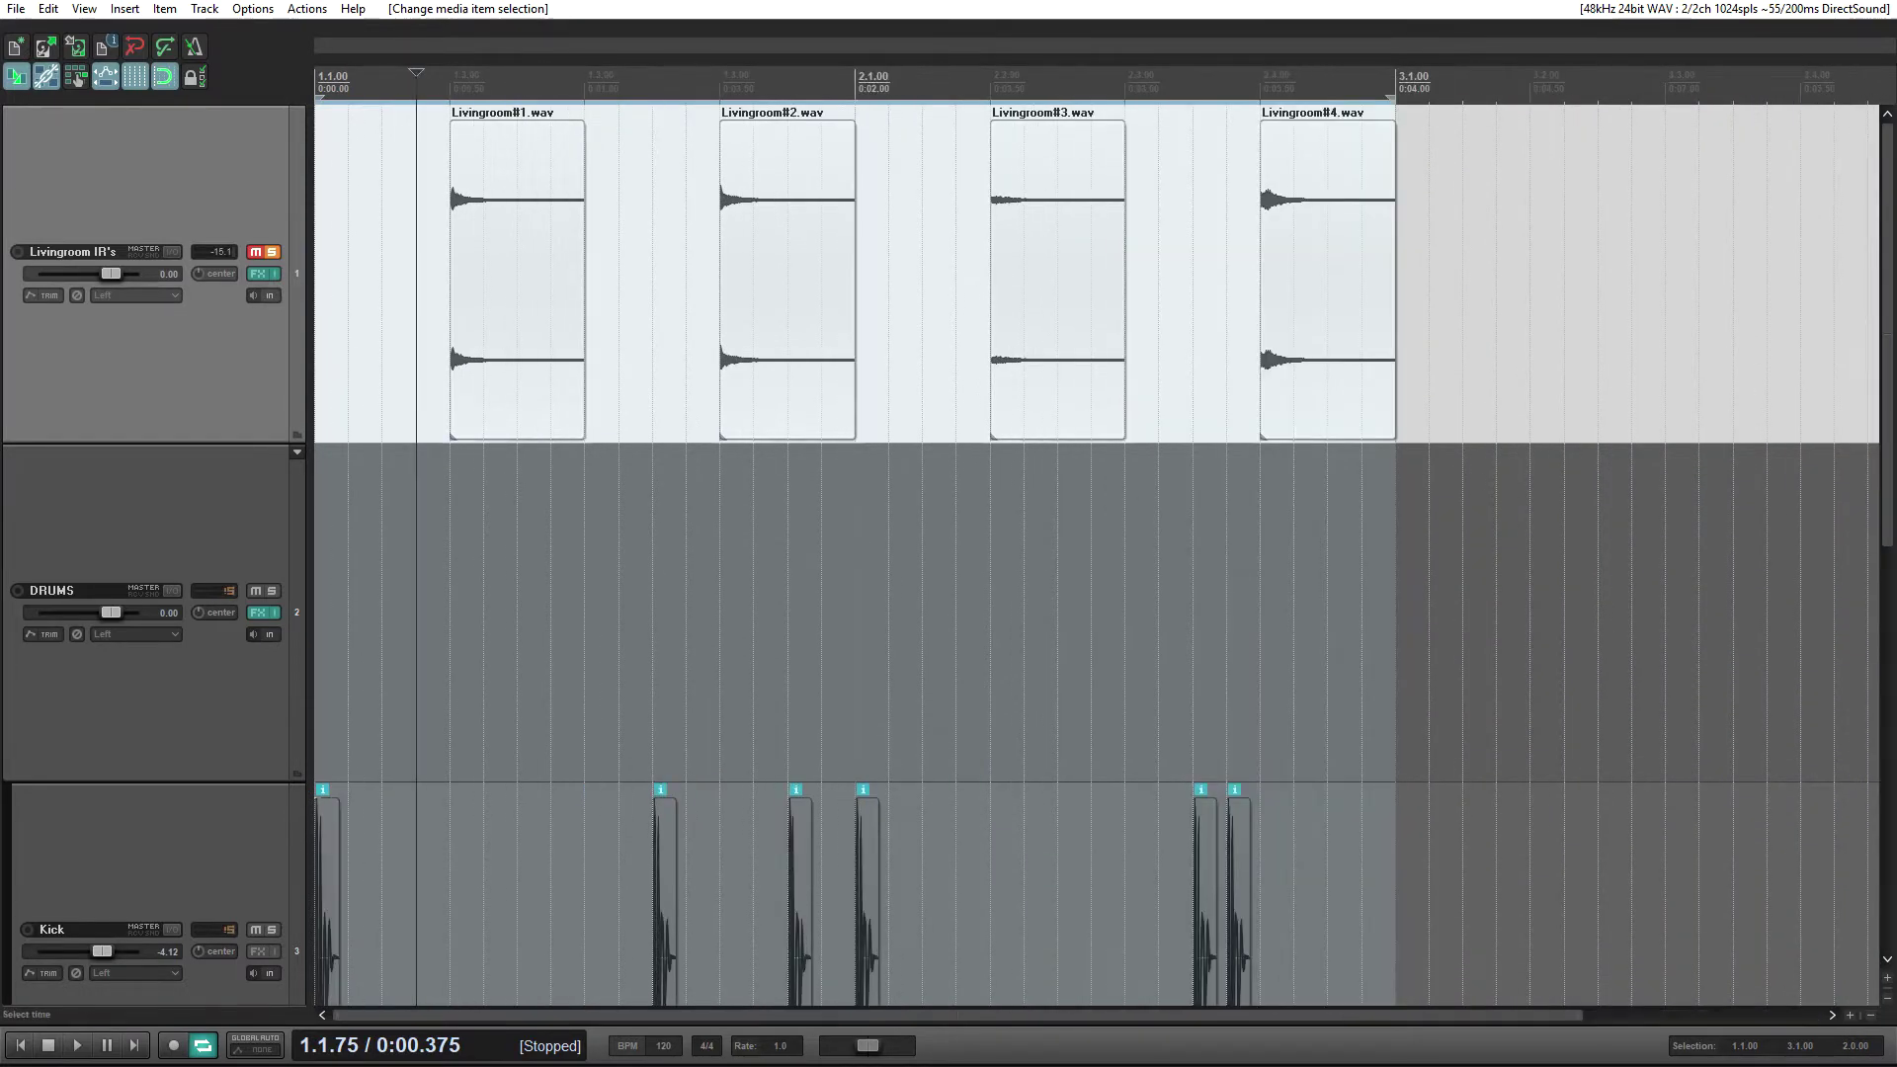
{"action": "scroll", "coordinate": [1097, 554], "scroll_direction": "up", "scroll_amount": 1}
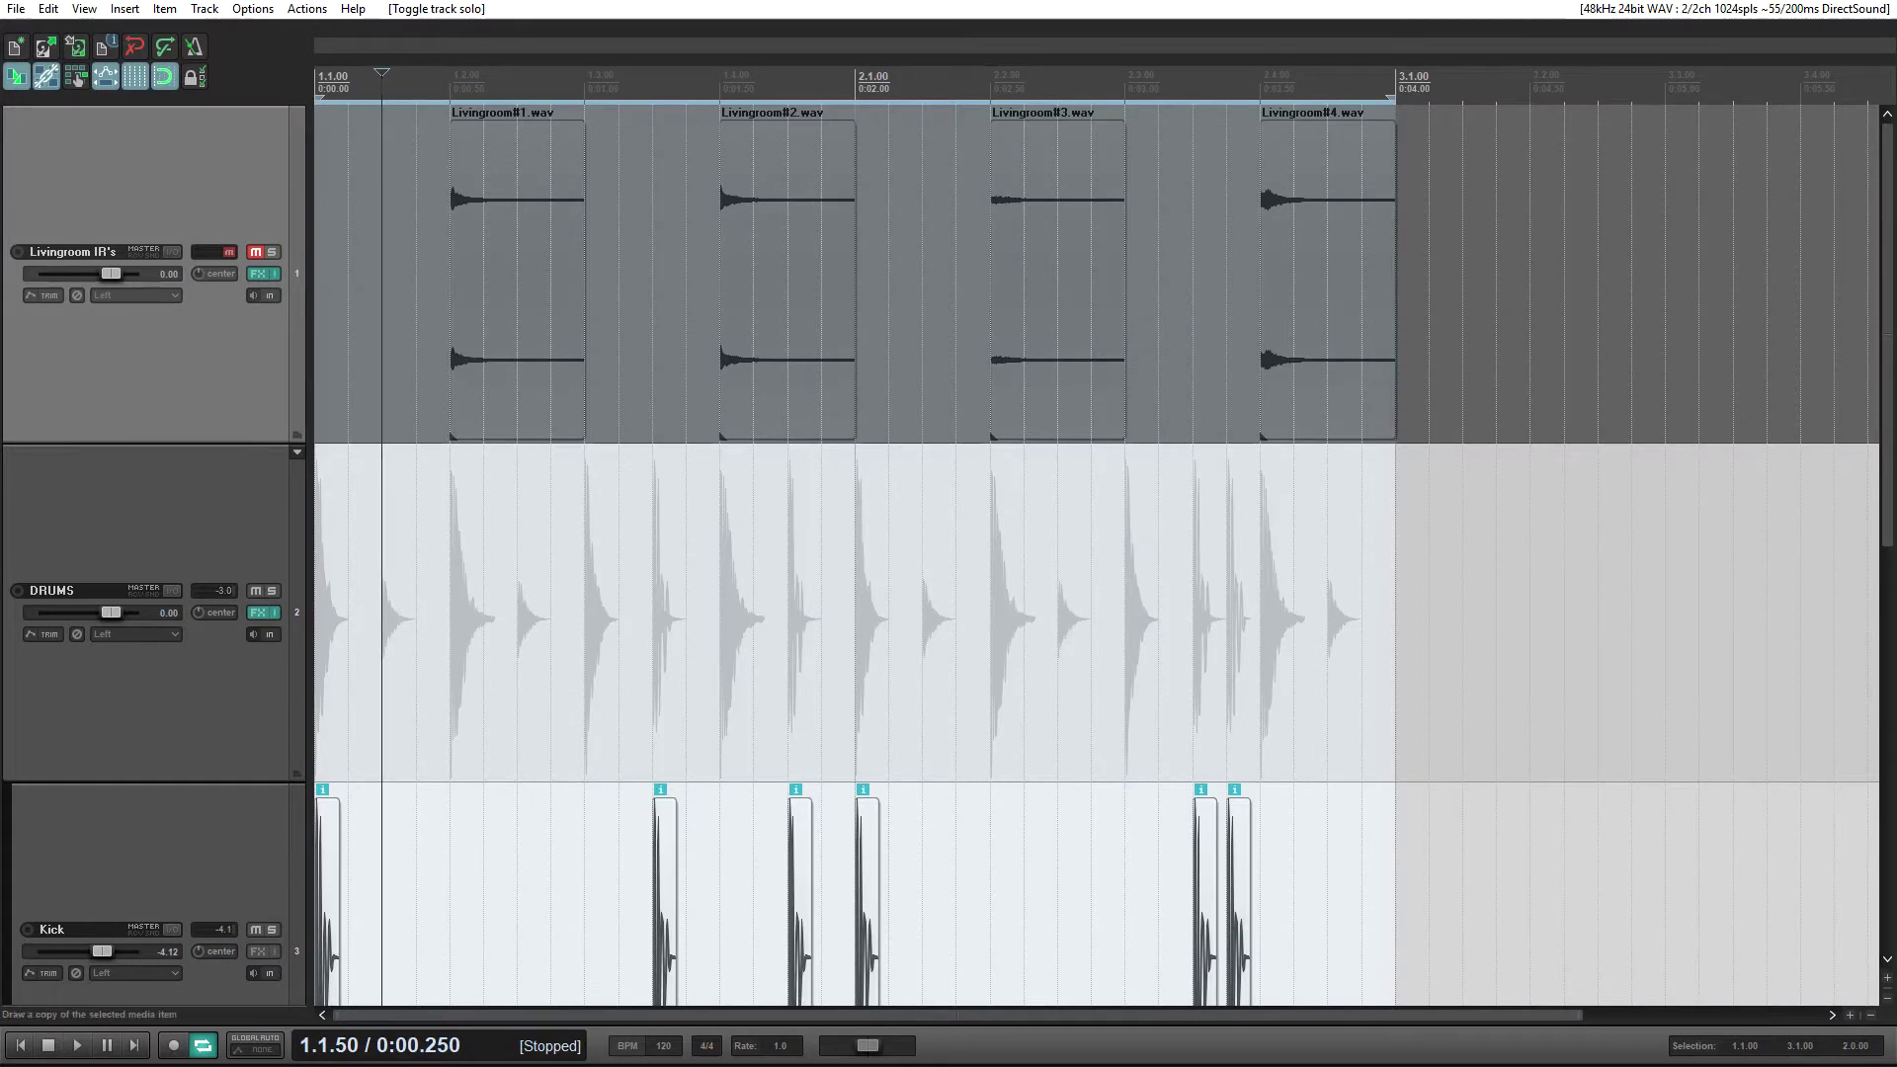
- Show all the drum tracks, open ReaVerb on the DRUMS folder track and reposition its window
{"action": "scroll", "coordinate": [1097, 553], "scroll_direction": "down", "scroll_amount": 4}
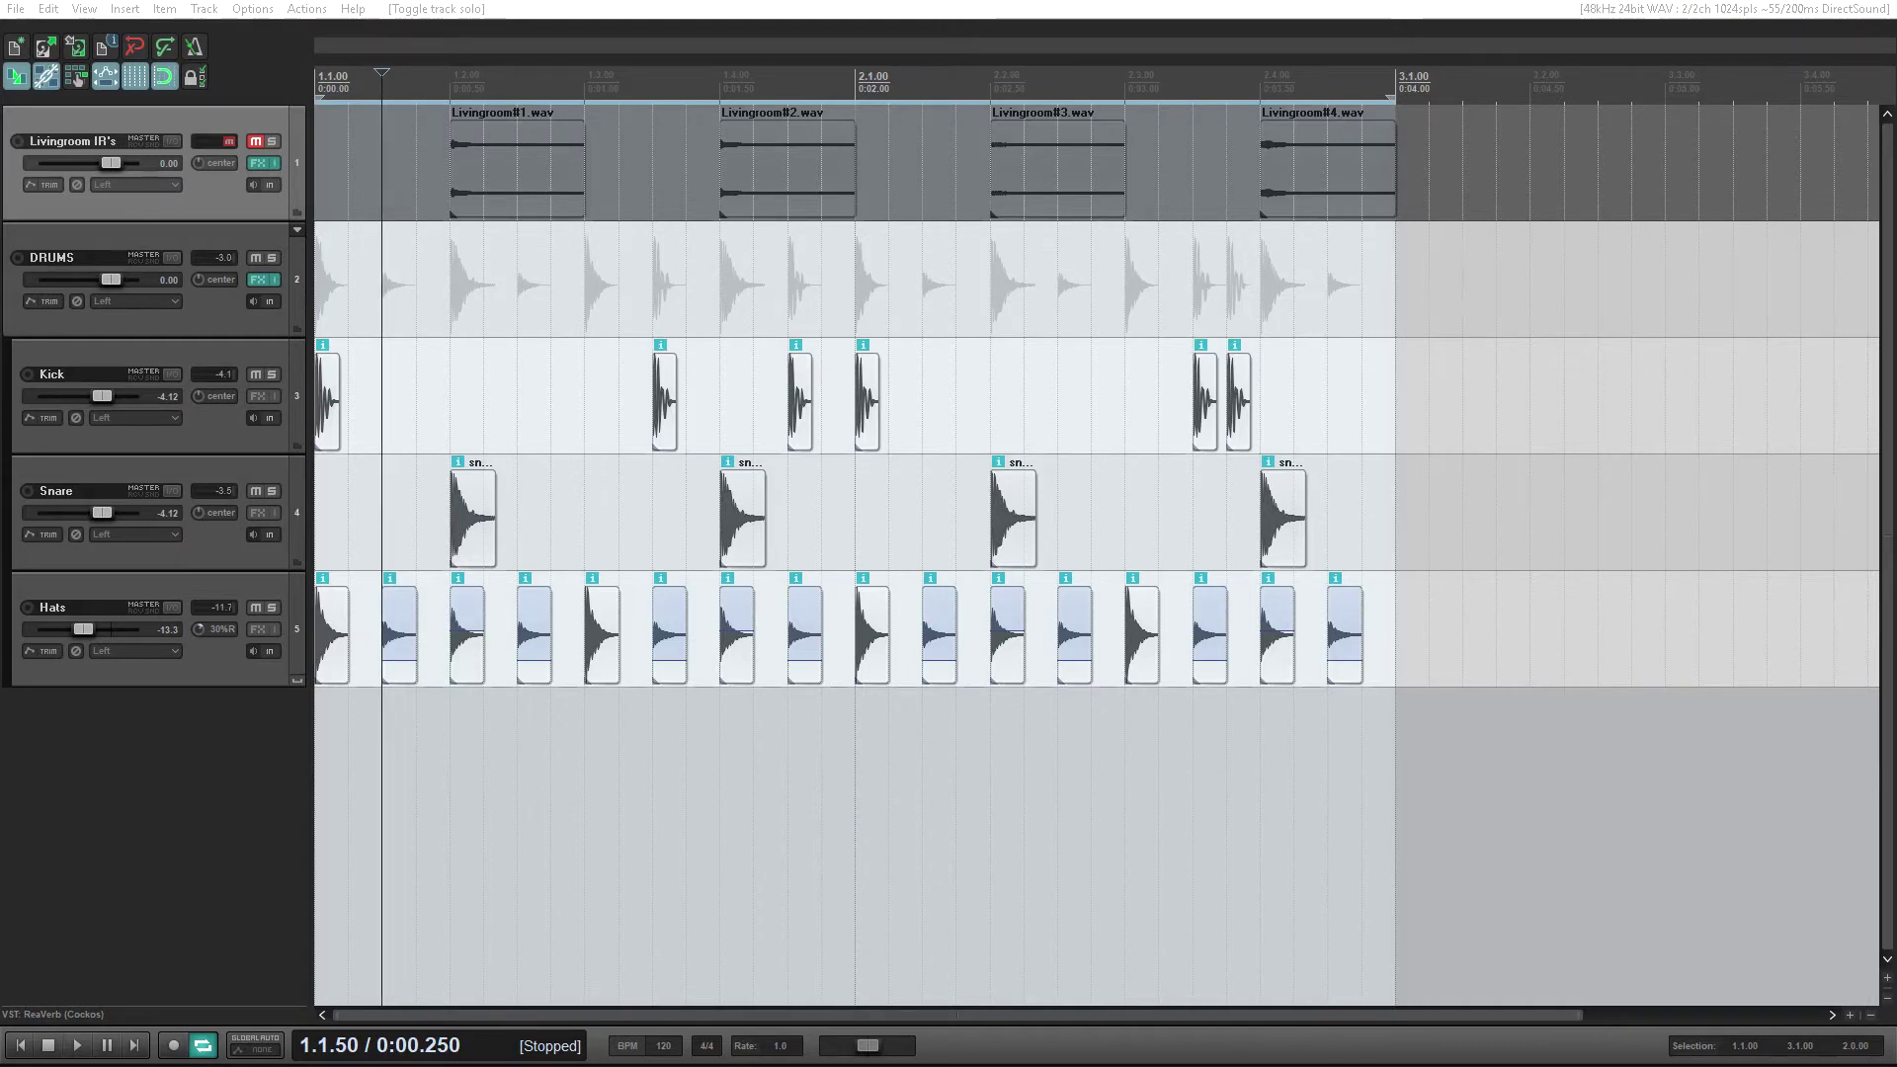
{"action": "left_click", "coordinate": [258, 280]}
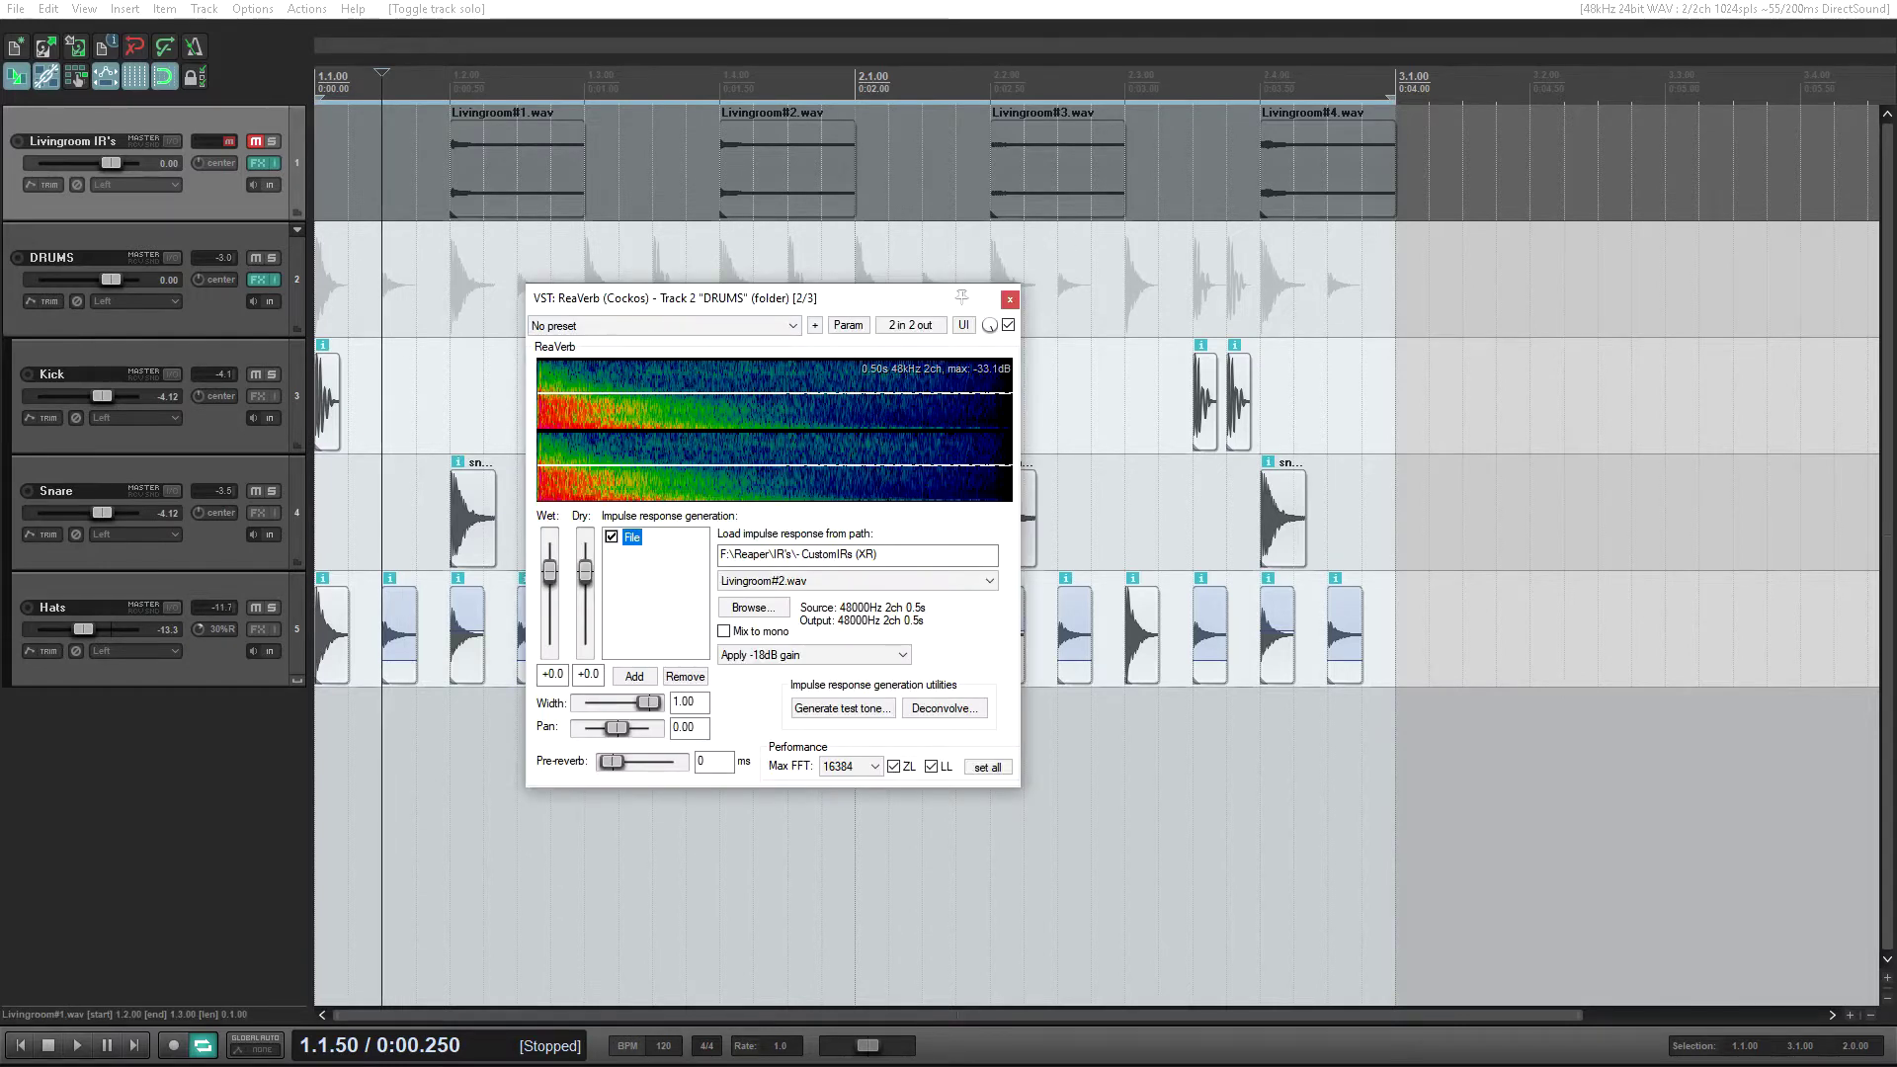
{"action": "left_click_drag", "start_coordinate": [854, 308], "coordinate": [977, 357]}
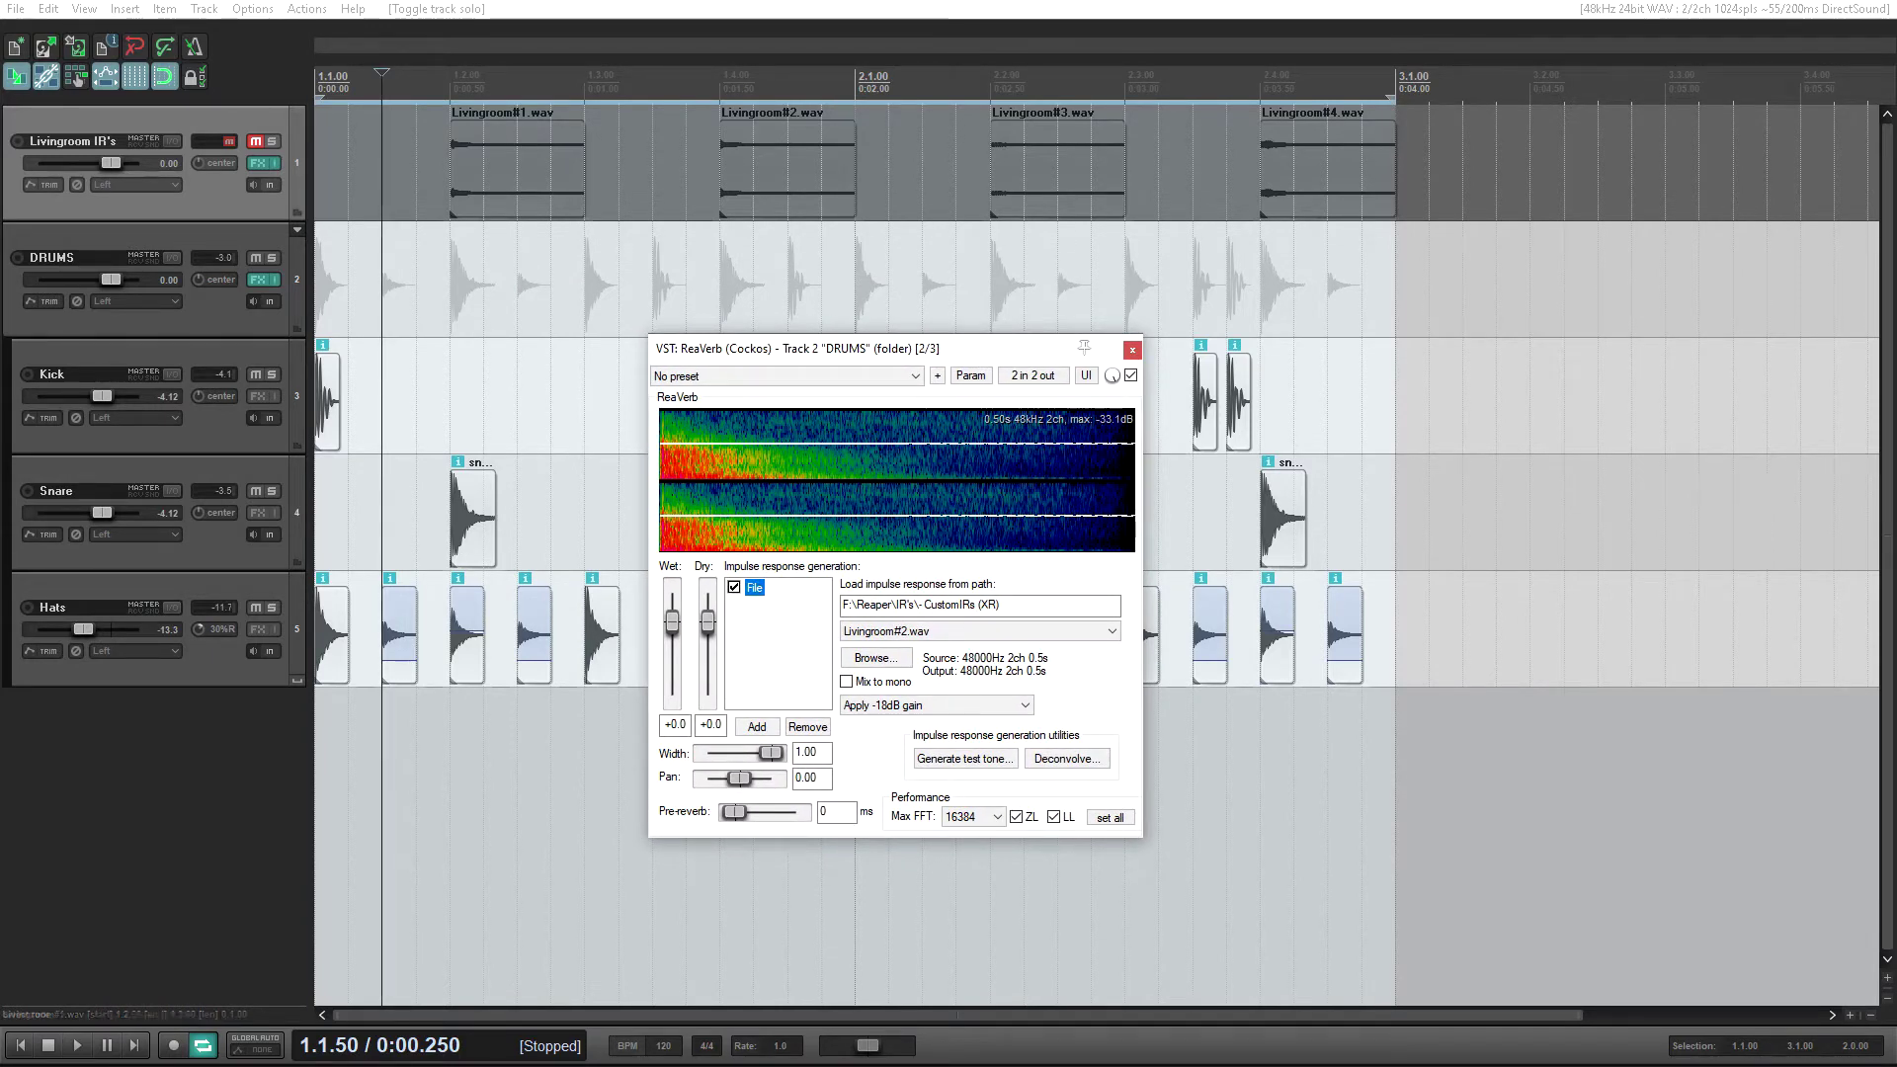
{"action": "left_click_drag", "start_coordinate": [851, 352], "coordinate": [694, 377]}
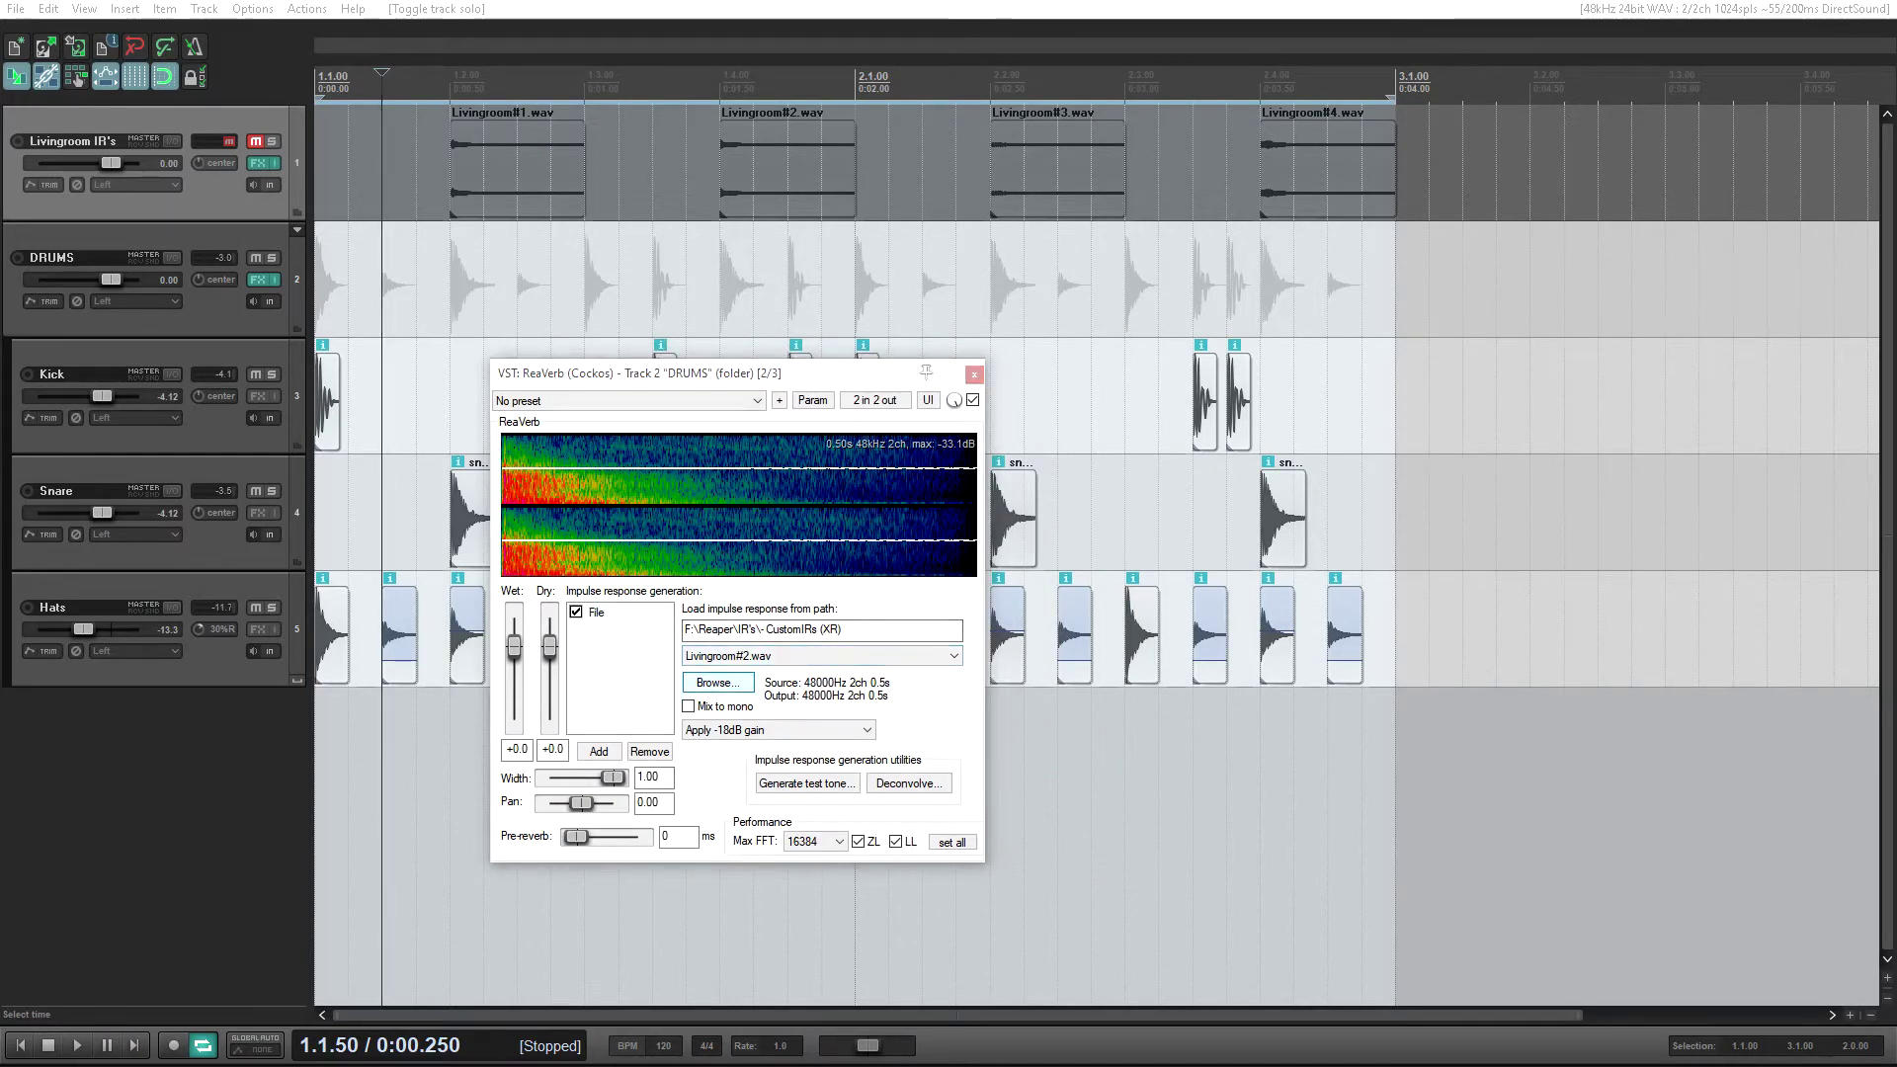
- Look through ReaVerb's impulse response files and the module types that can be added, without choosing any
{"action": "left_click", "coordinate": [717, 682]}
{"action": "left_click_drag", "start_coordinate": [921, 316], "coordinate": [1344, 248]}
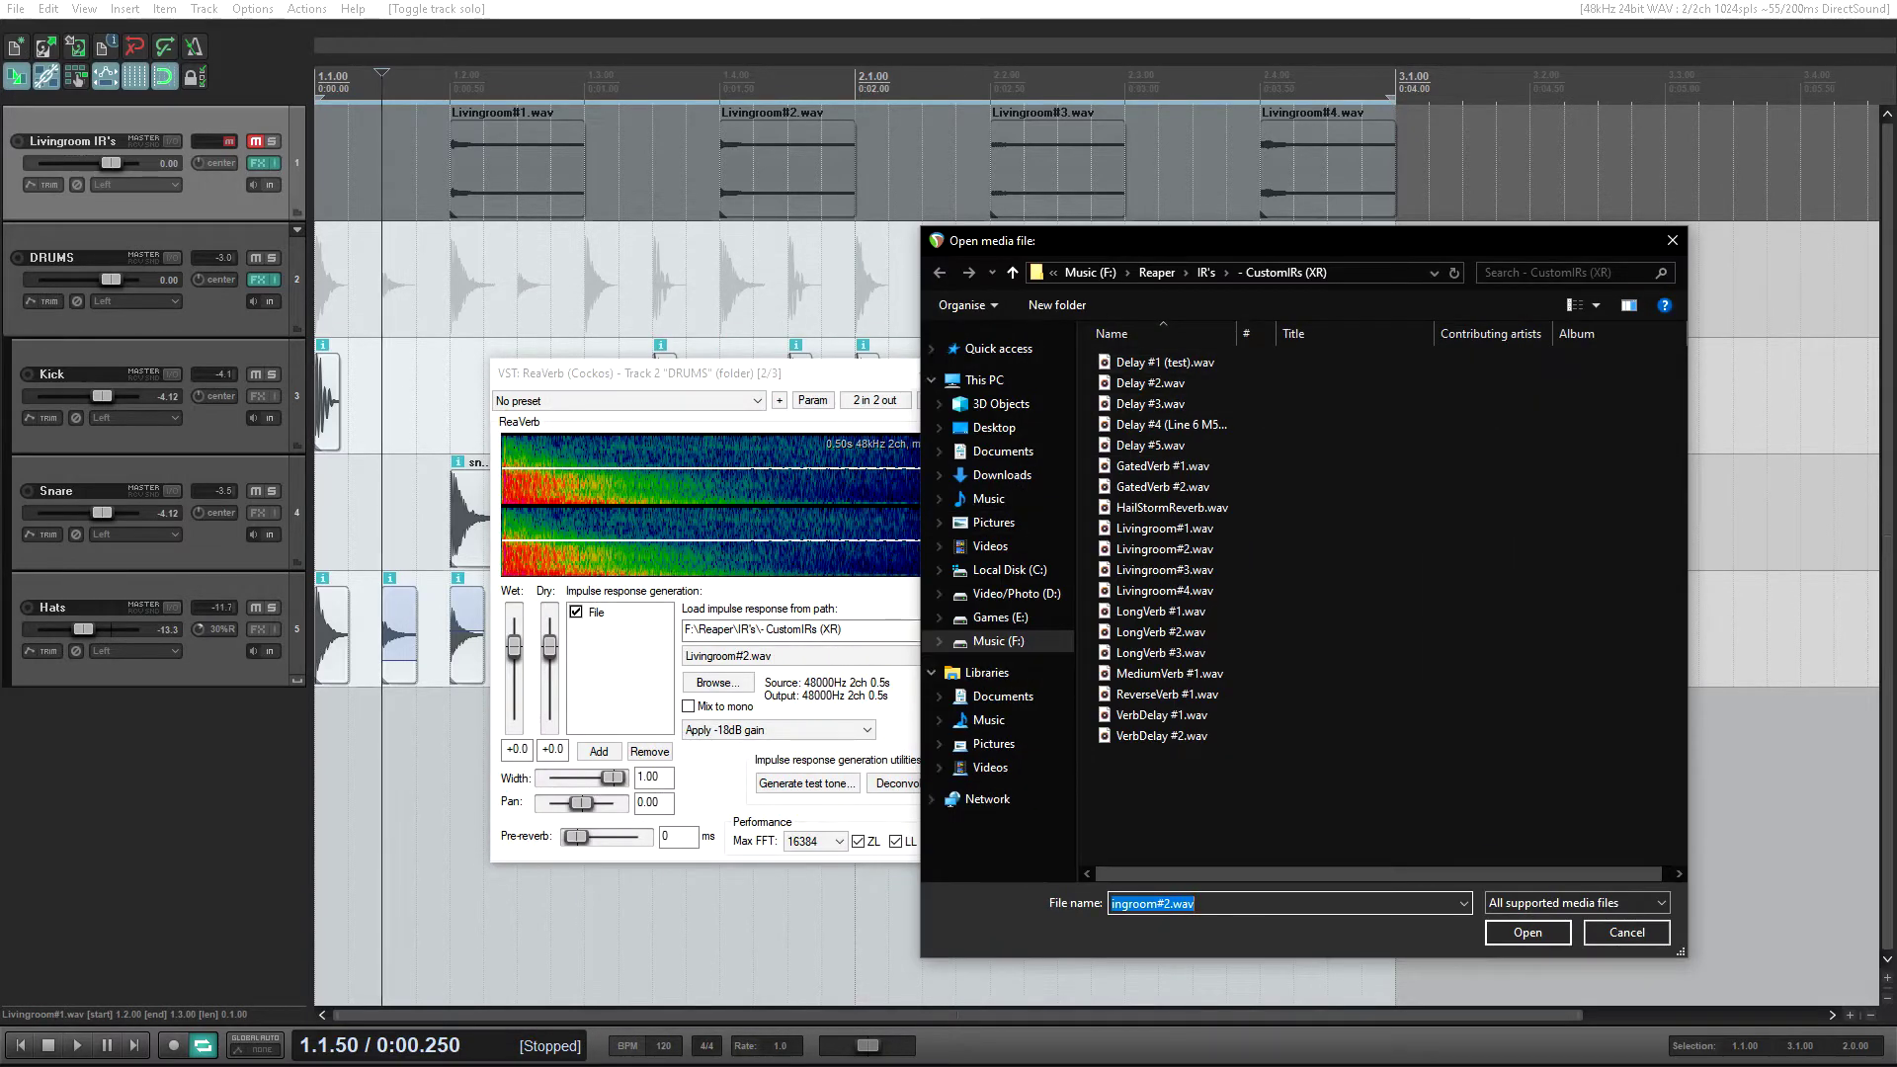
{"action": "key", "text": "Escape"}
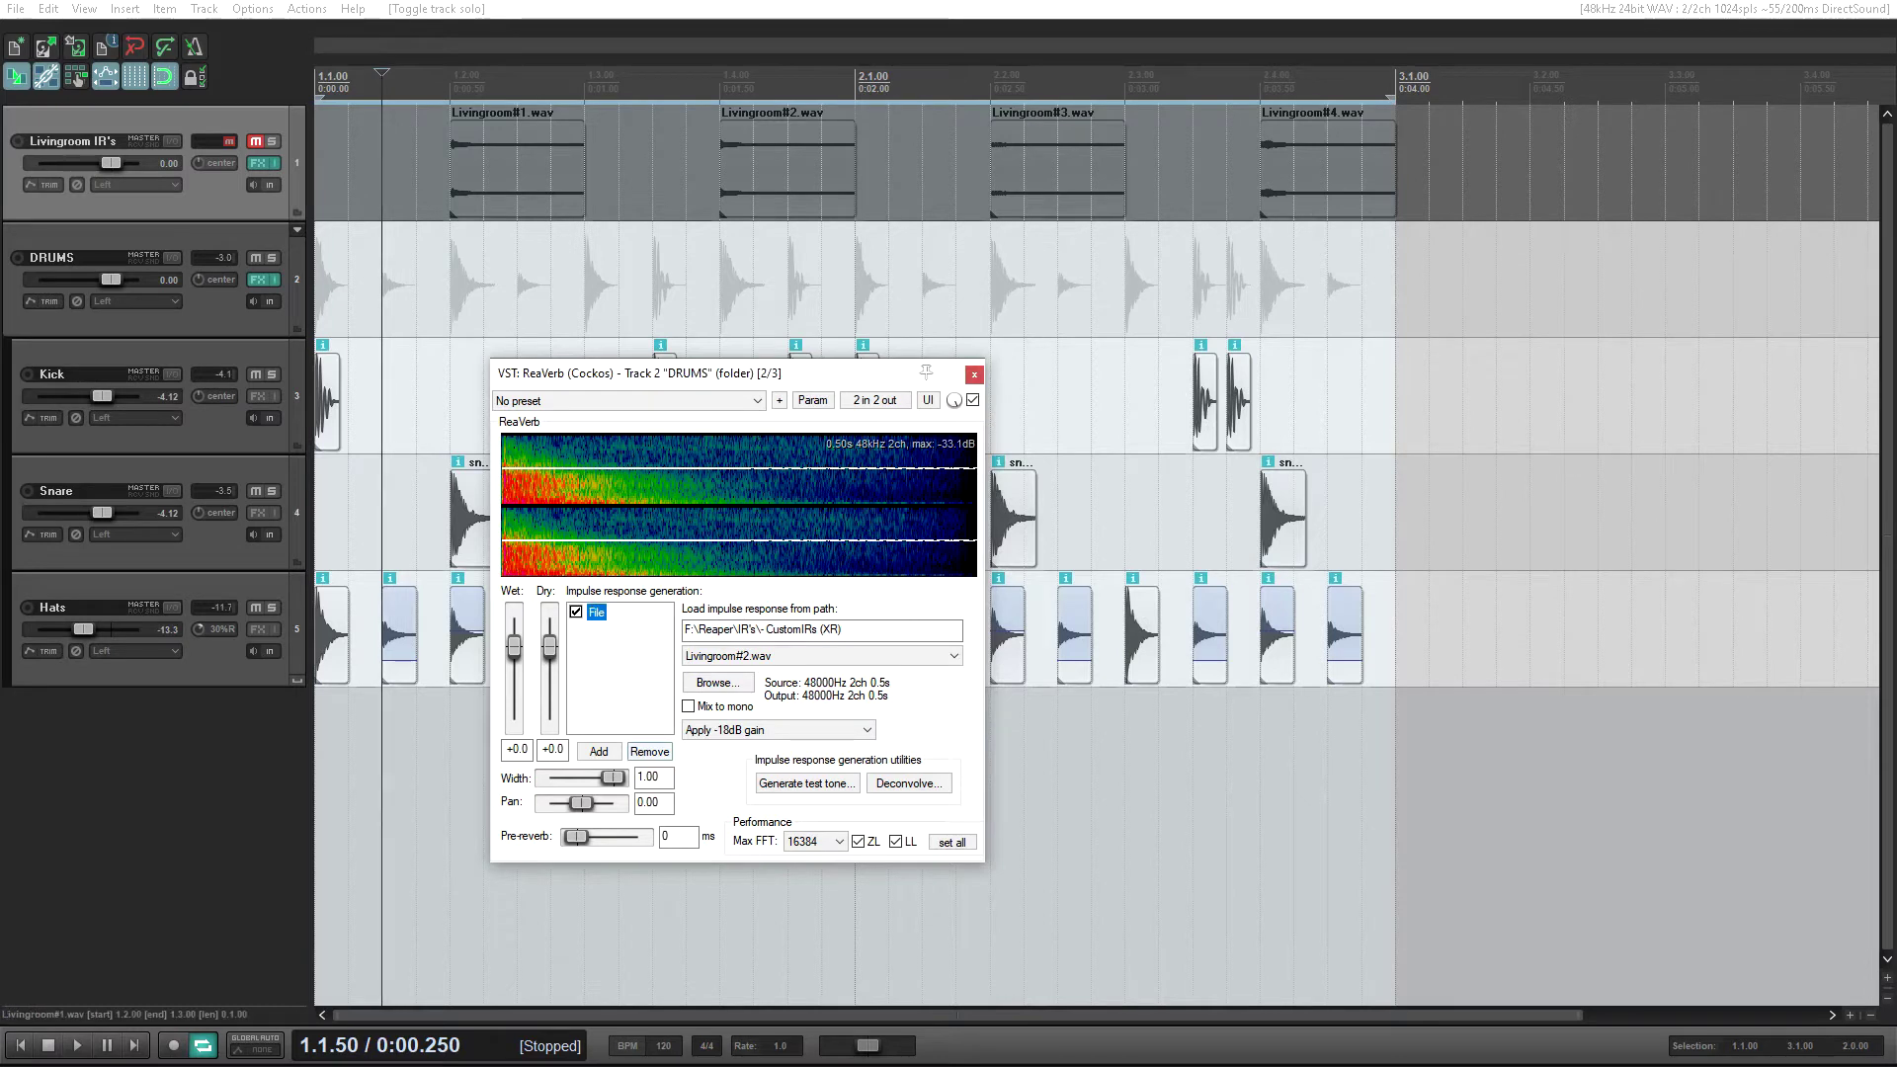
{"action": "left_click", "coordinate": [598, 751]}
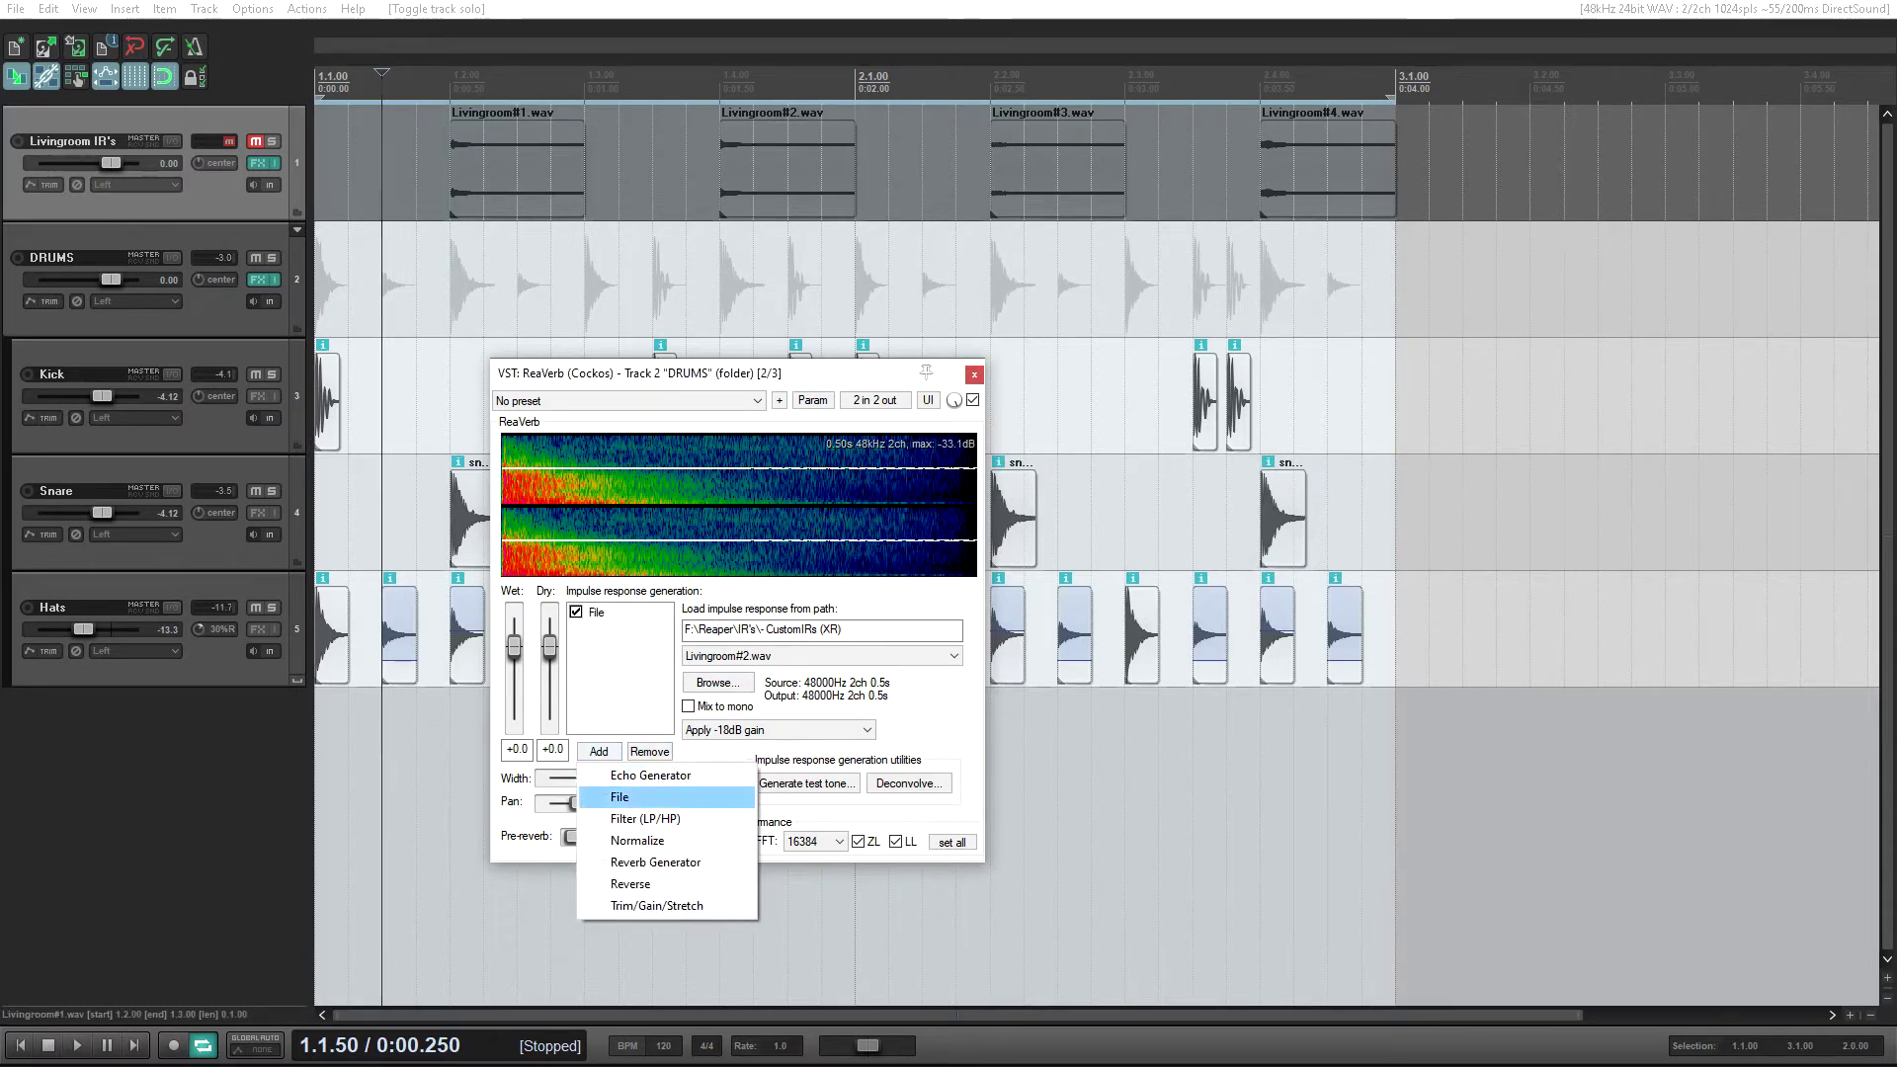
{"action": "key", "text": "Escape"}
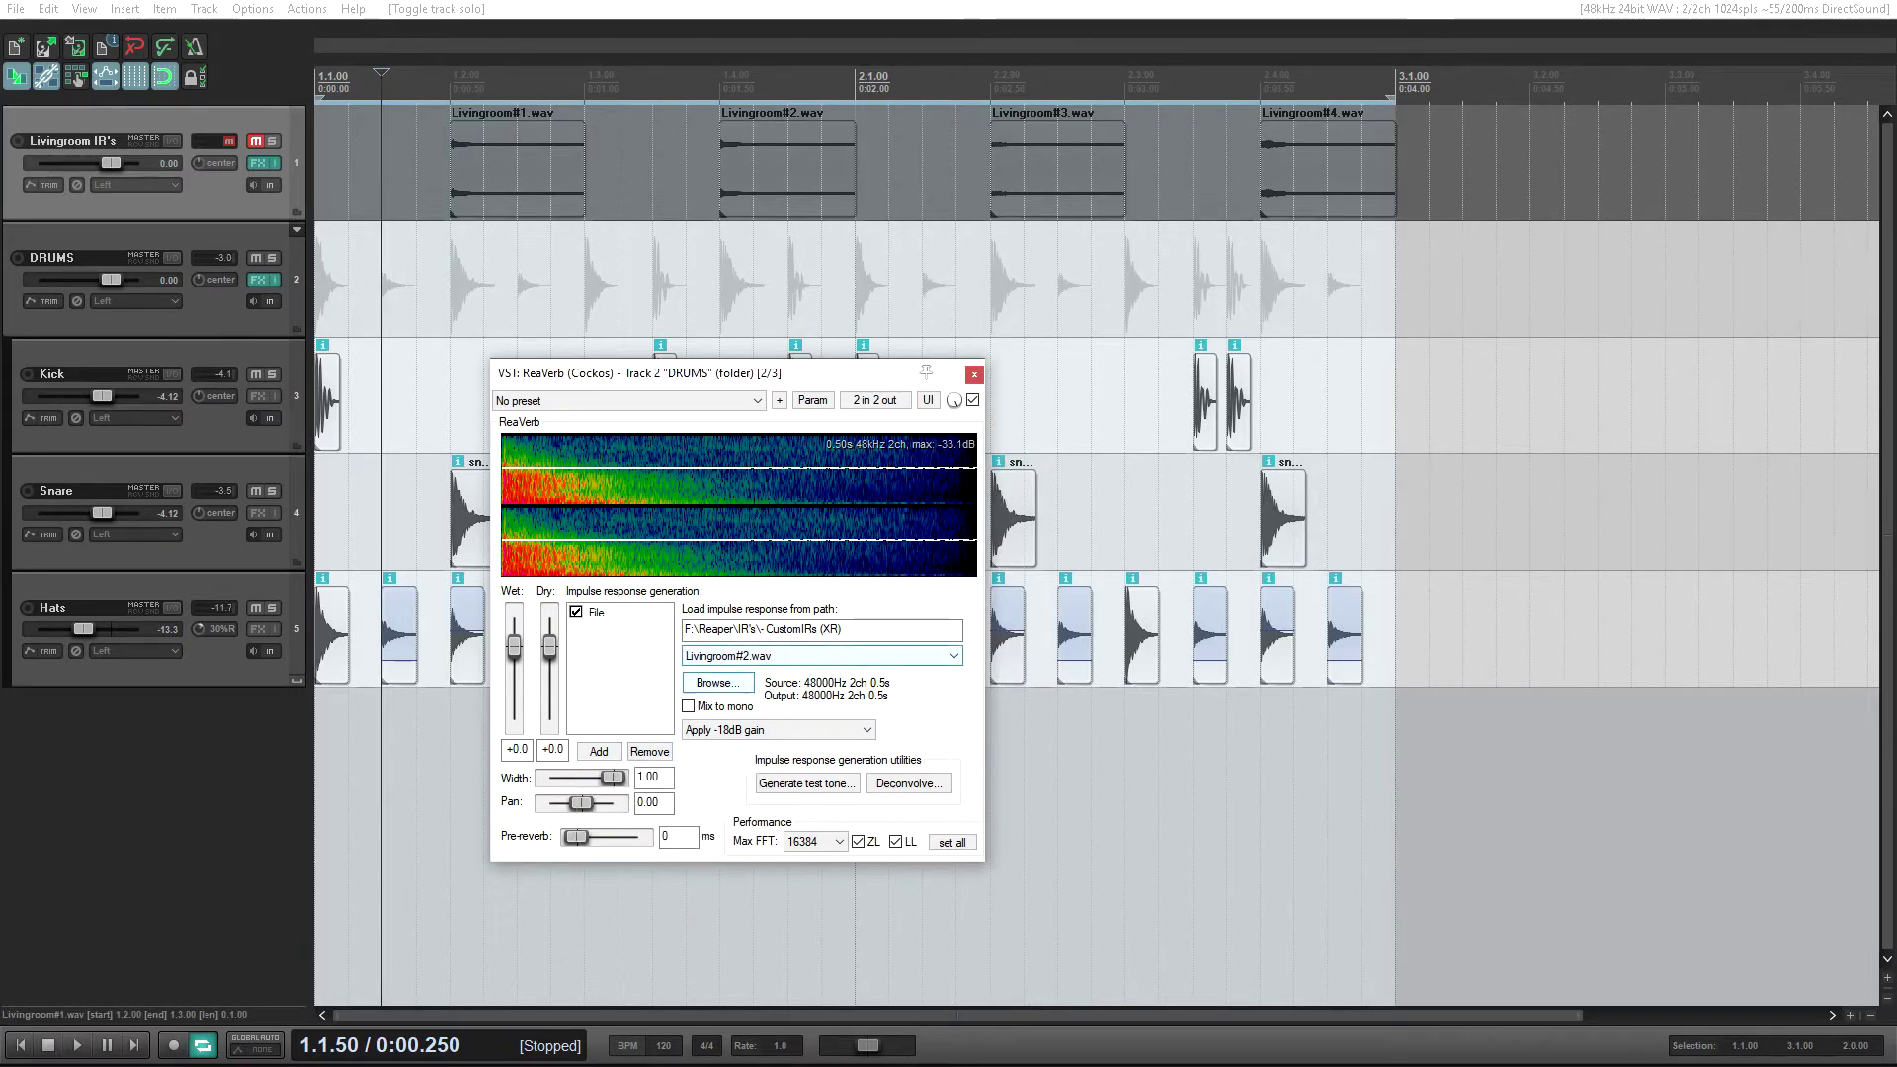
- Browse the CustomIRs (XR) folder and highlight the Livingroom impulse response files without loading a different one
{"action": "key", "text": "Return"}
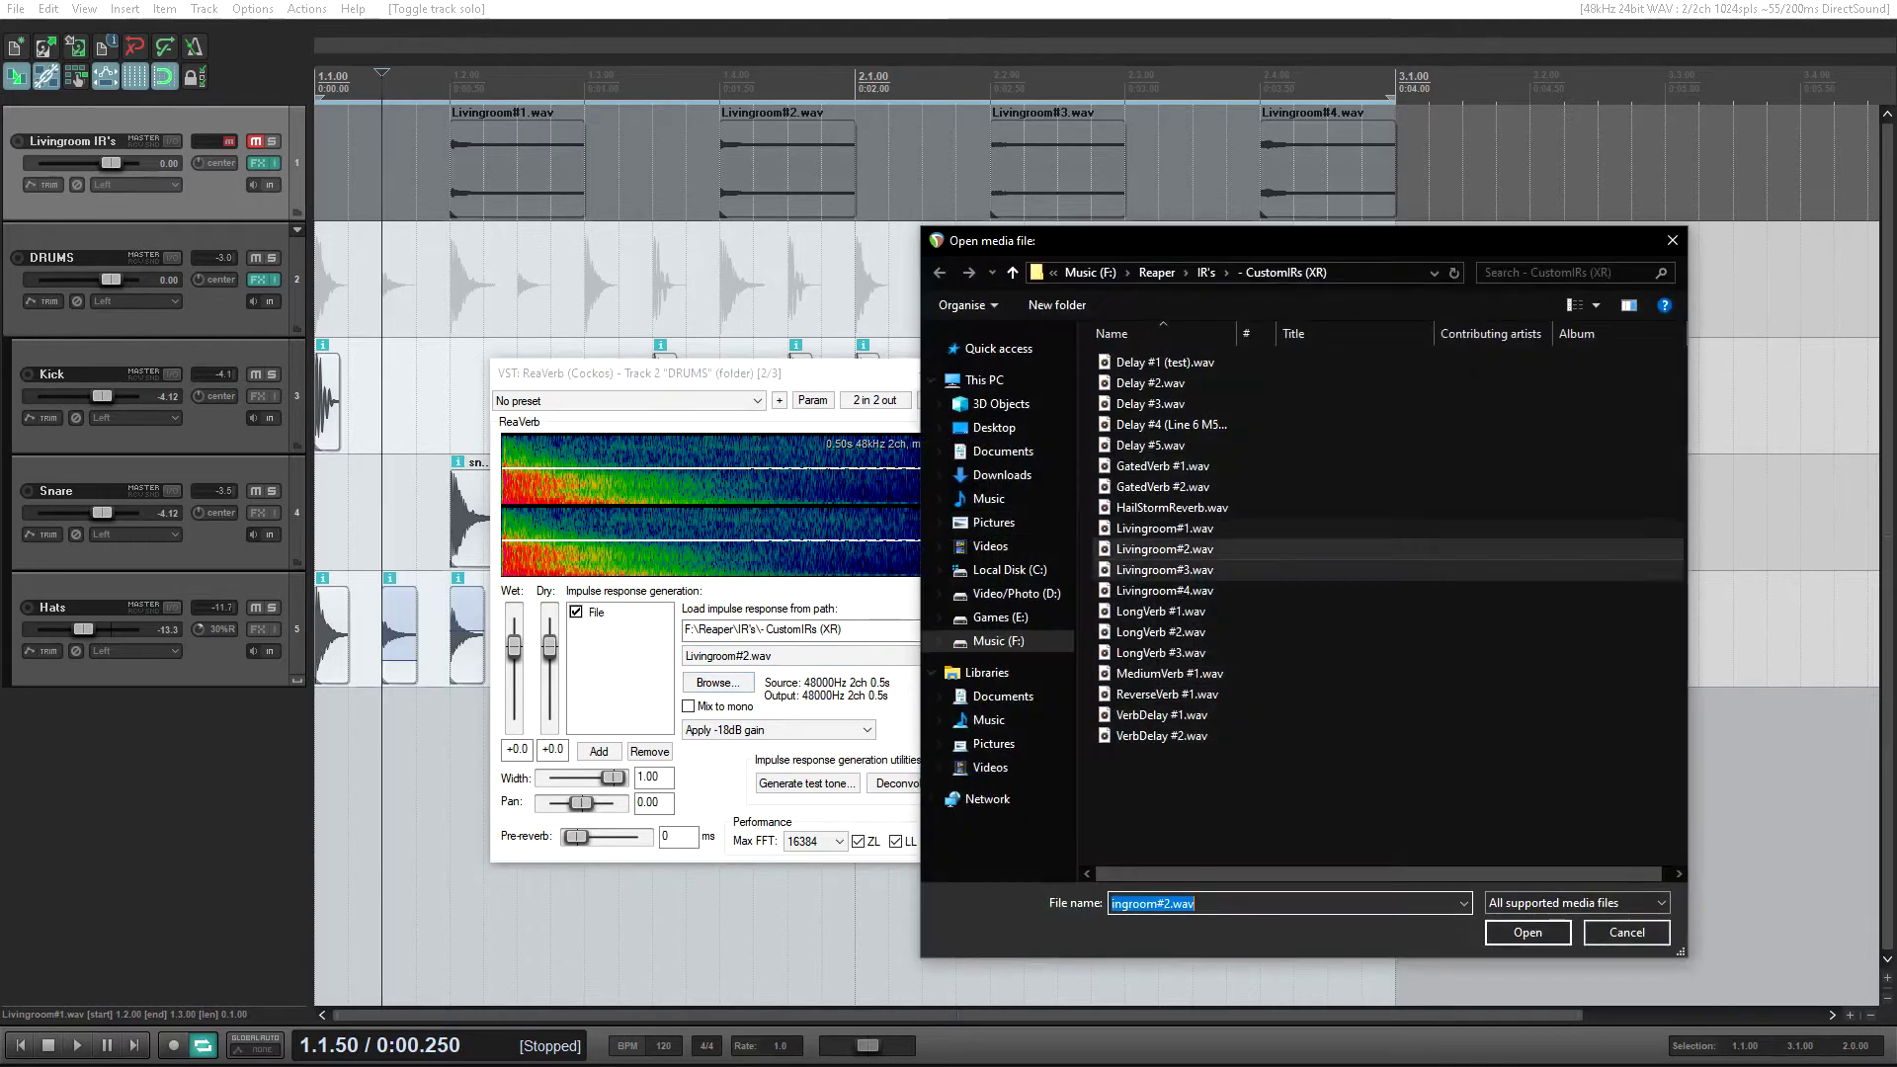
{"action": "left_click", "coordinate": [1154, 527]}
{"action": "left_click", "coordinate": [1154, 590]}
{"action": "left_click", "coordinate": [1155, 528]}
{"action": "left_click", "coordinate": [1154, 569]}
{"action": "left_click", "coordinate": [1154, 527]}
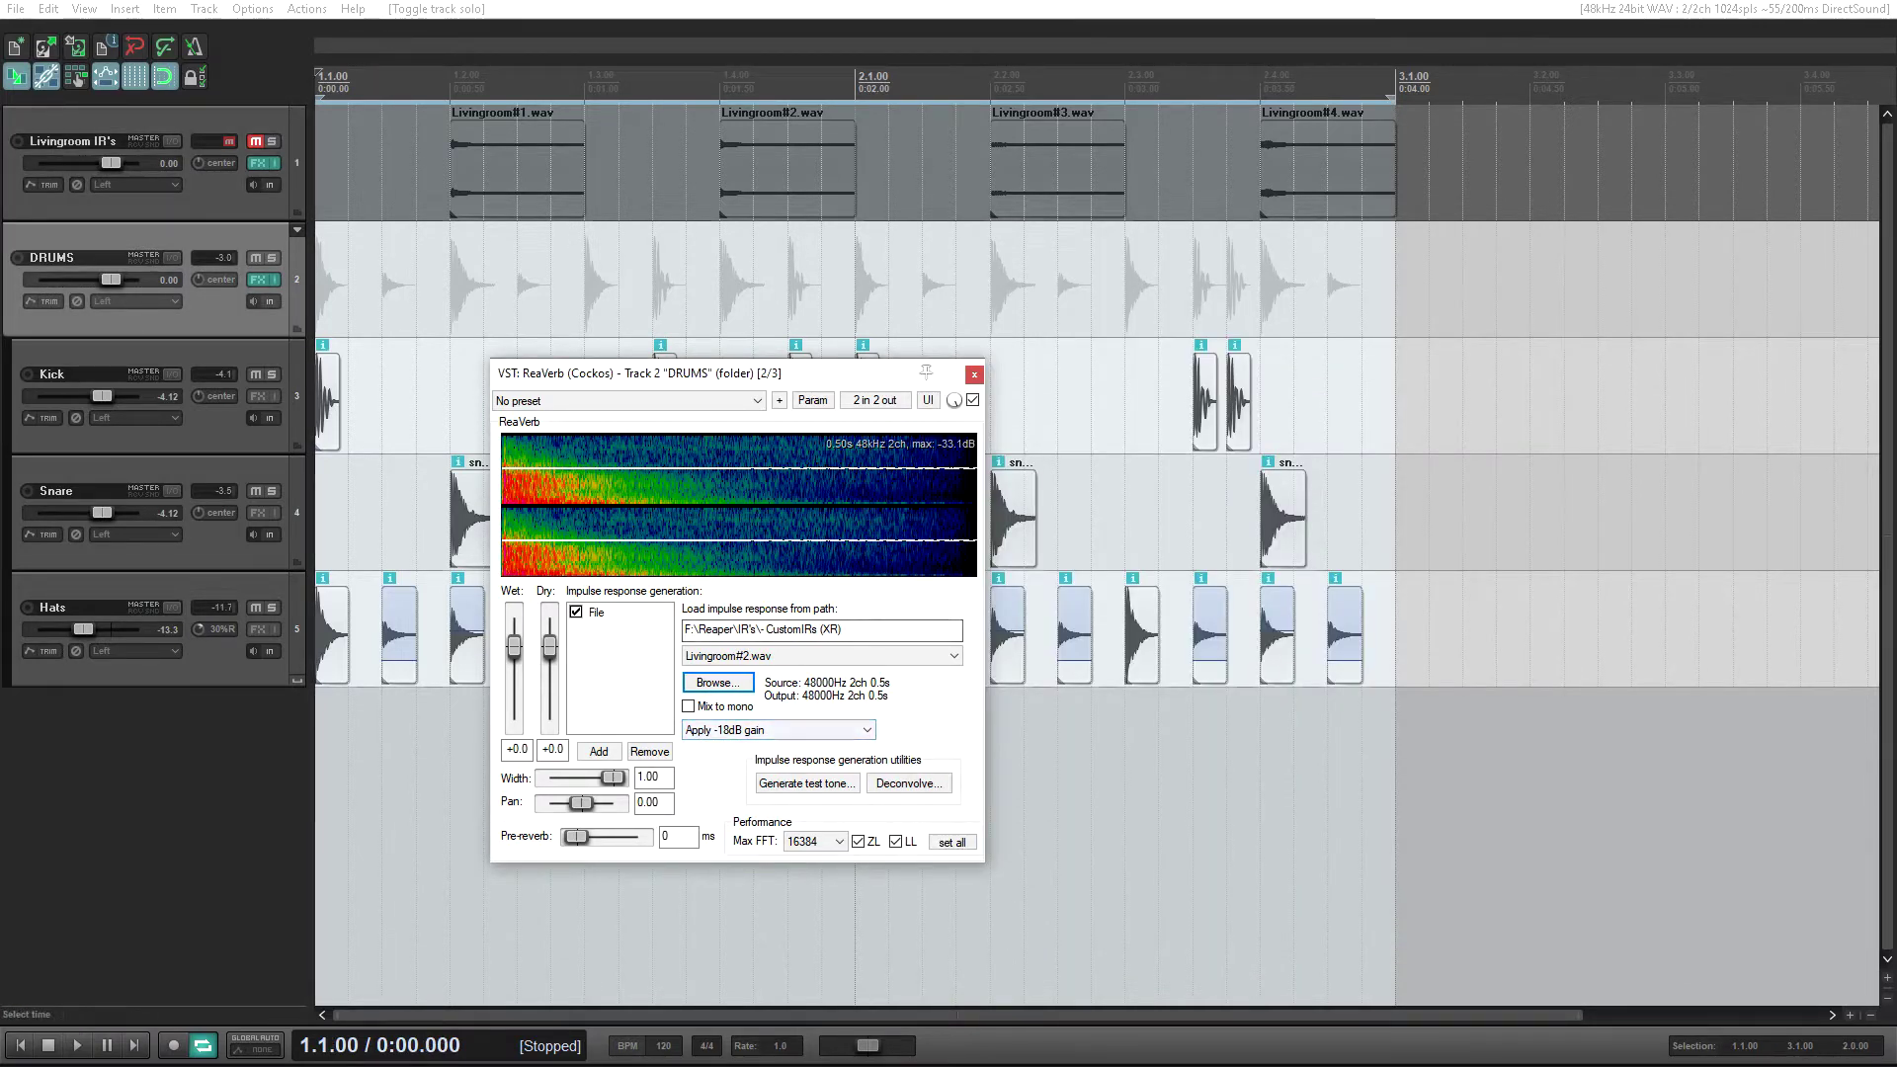
- Review the gain options for the impulse response, keep Apply -18dB gain, and close ReaVerb
{"action": "left_click", "coordinate": [778, 729]}
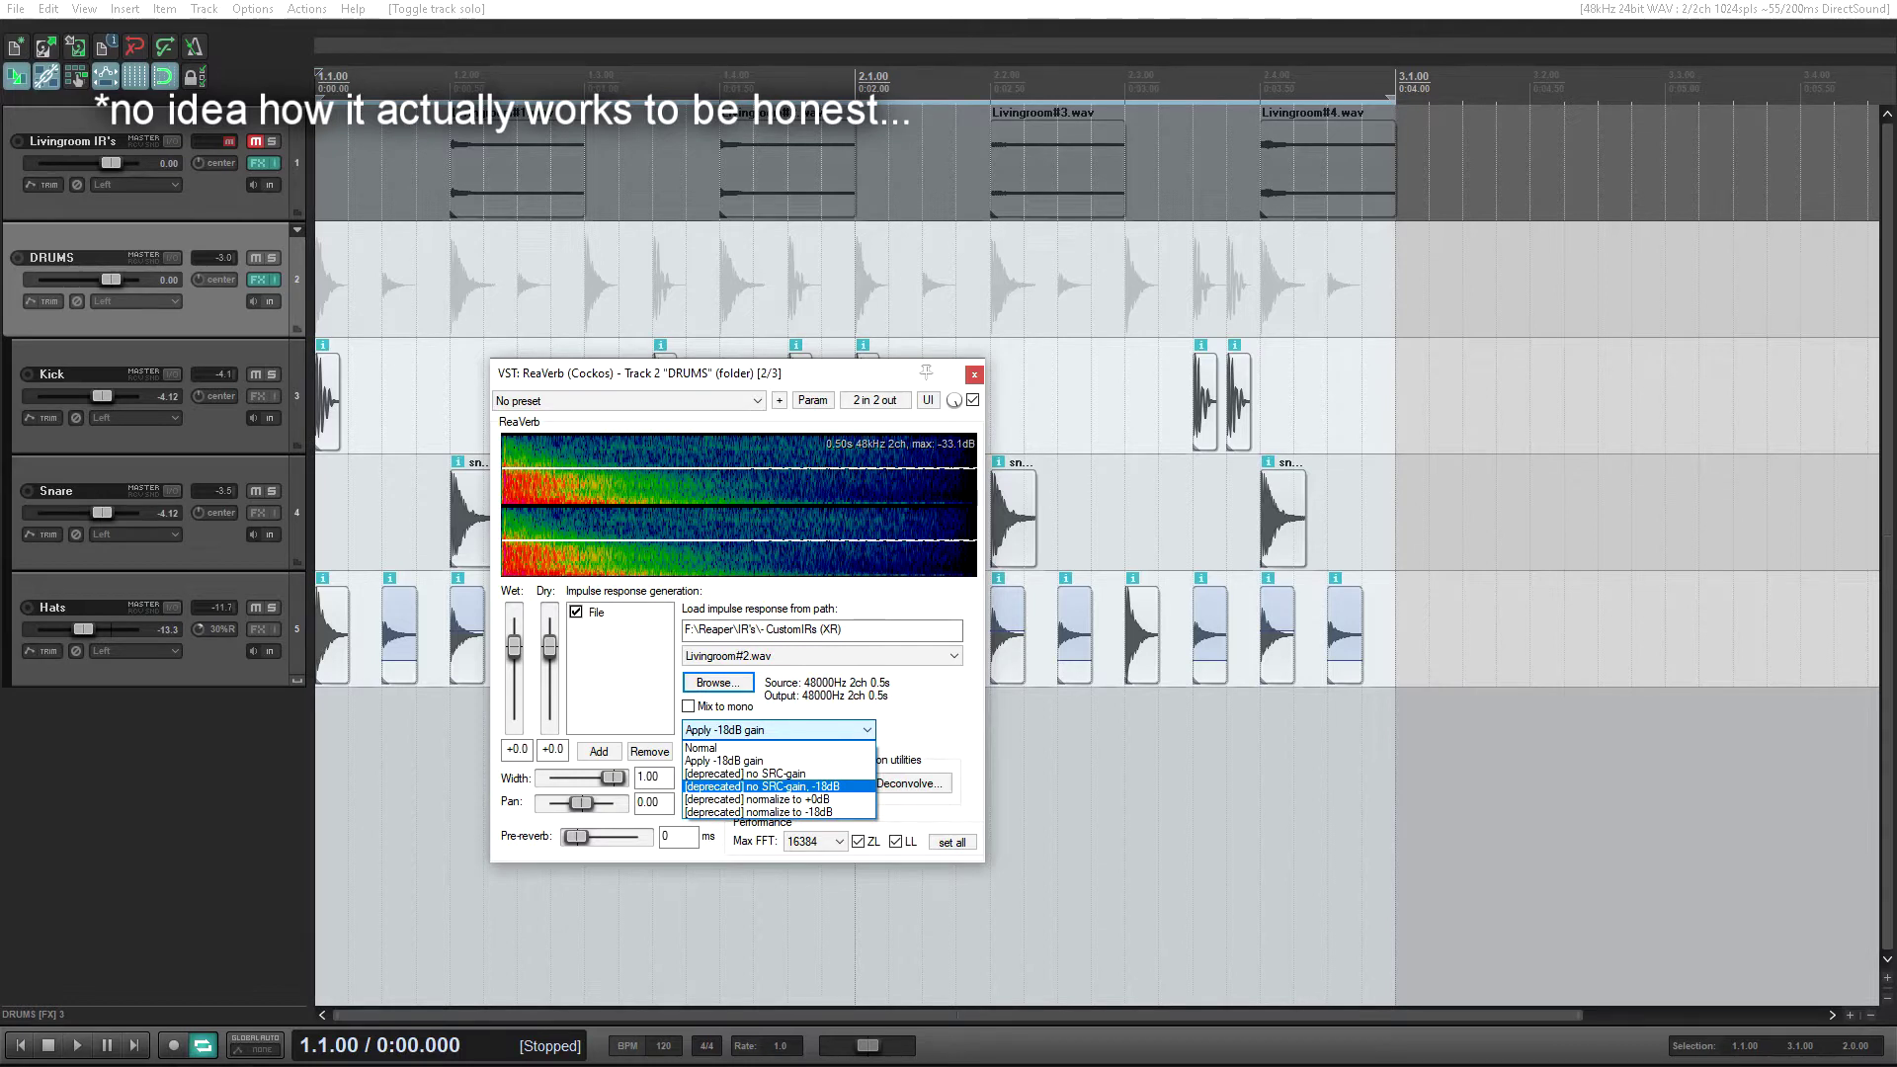
{"action": "key", "text": "Up"}
{"action": "key", "text": "Up"}
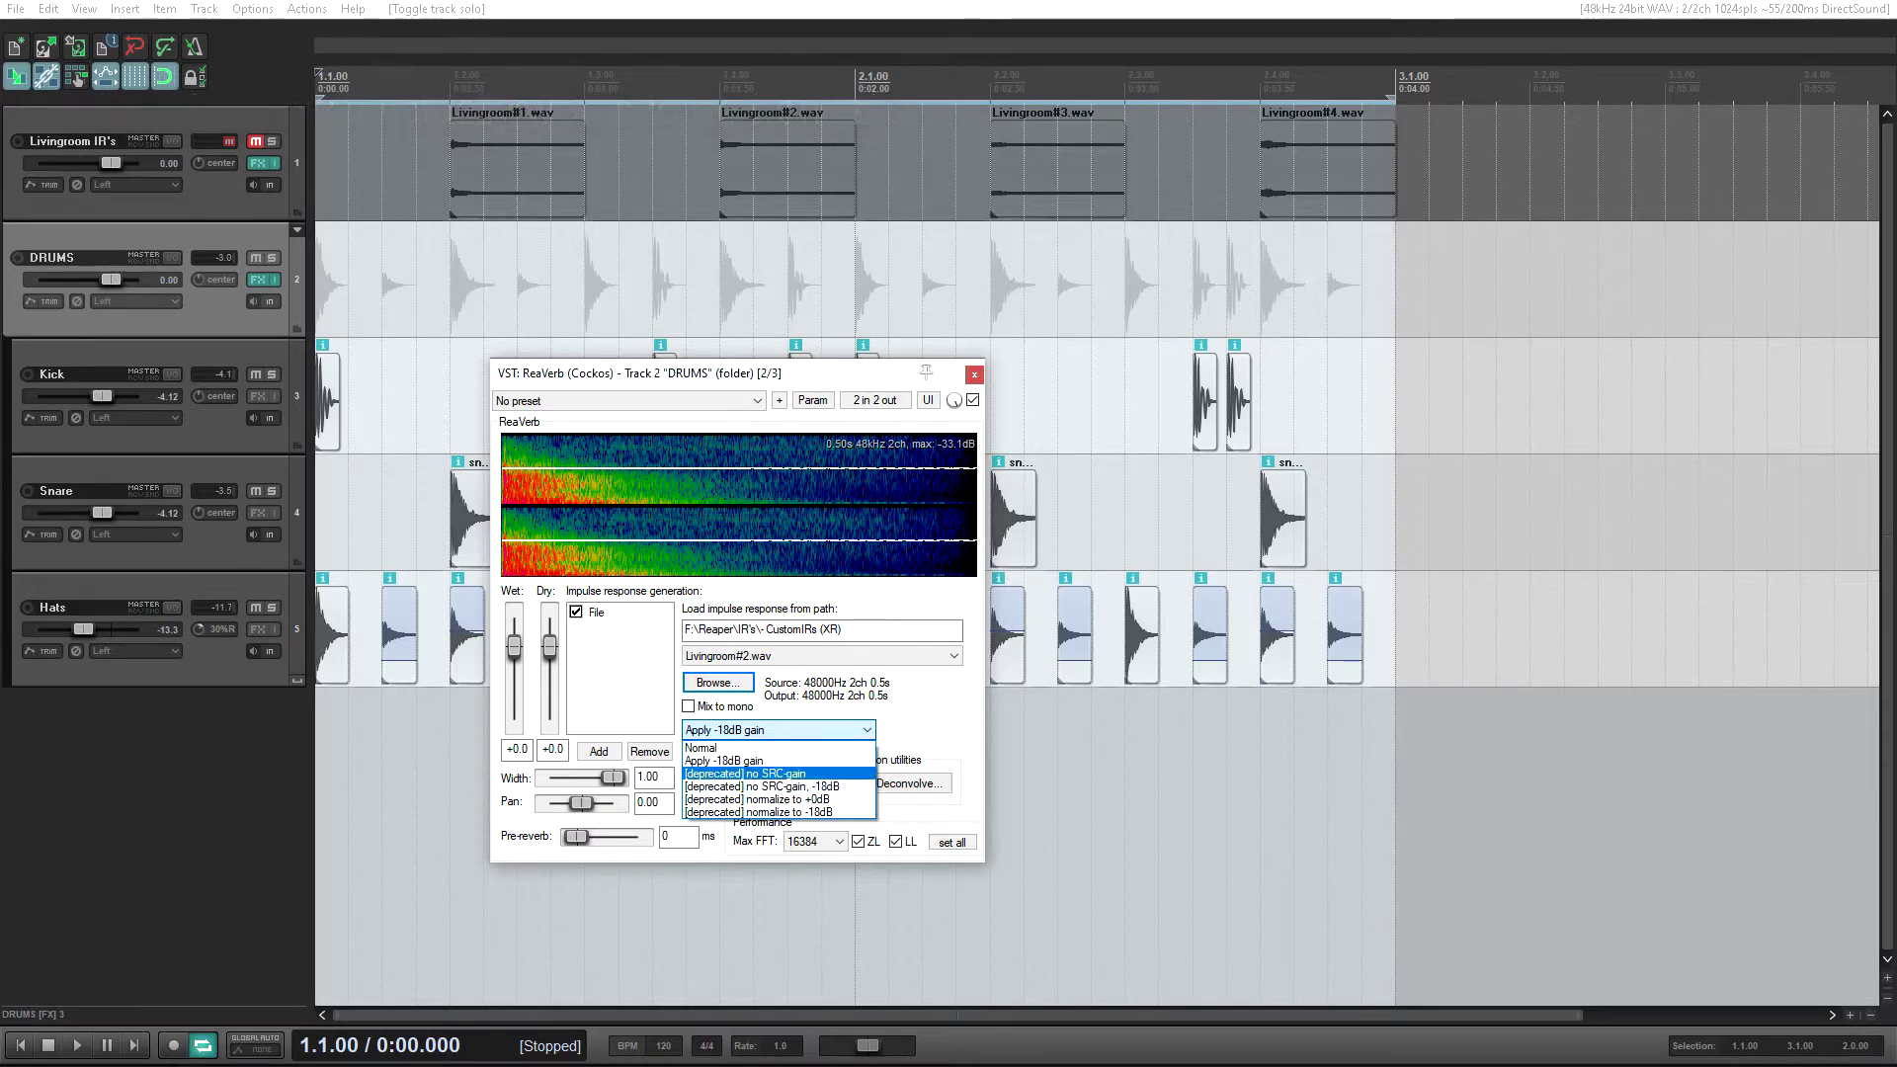
{"action": "key", "text": "Return"}
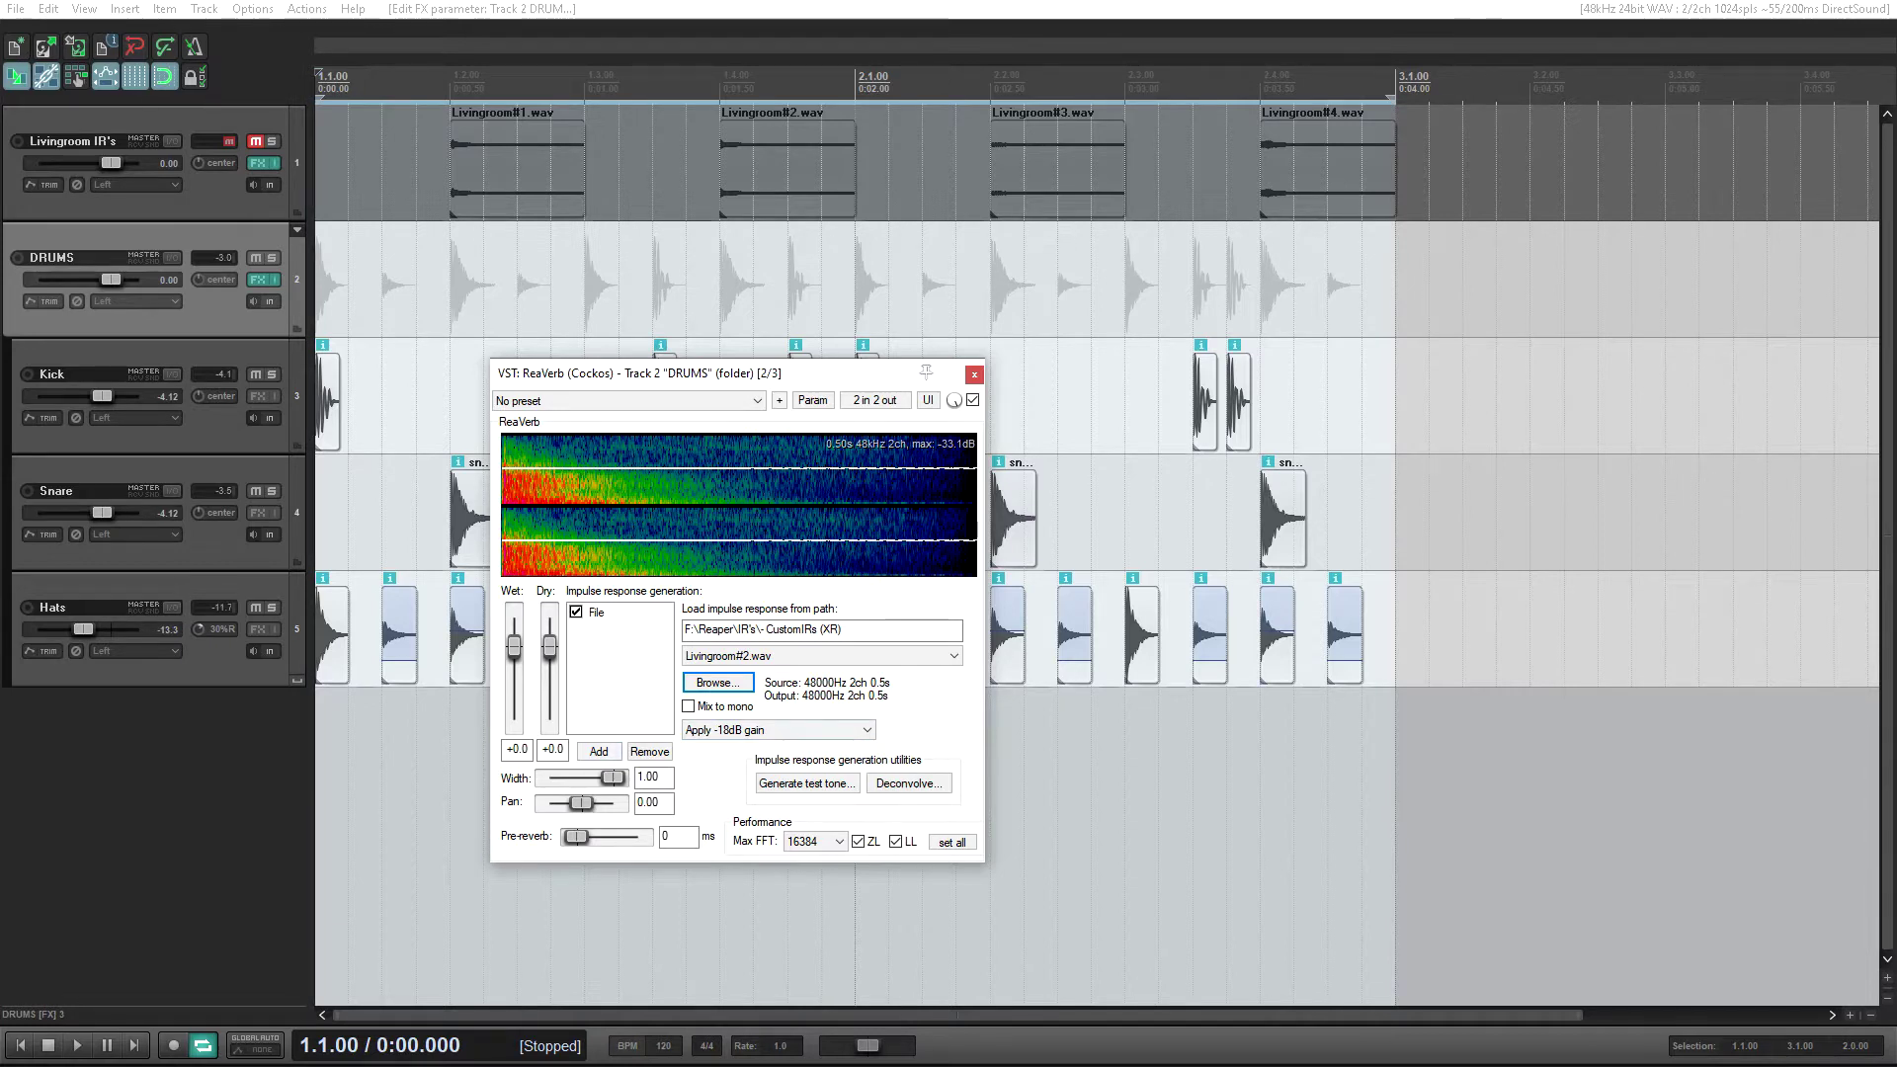
{"action": "key", "text": "Escape"}
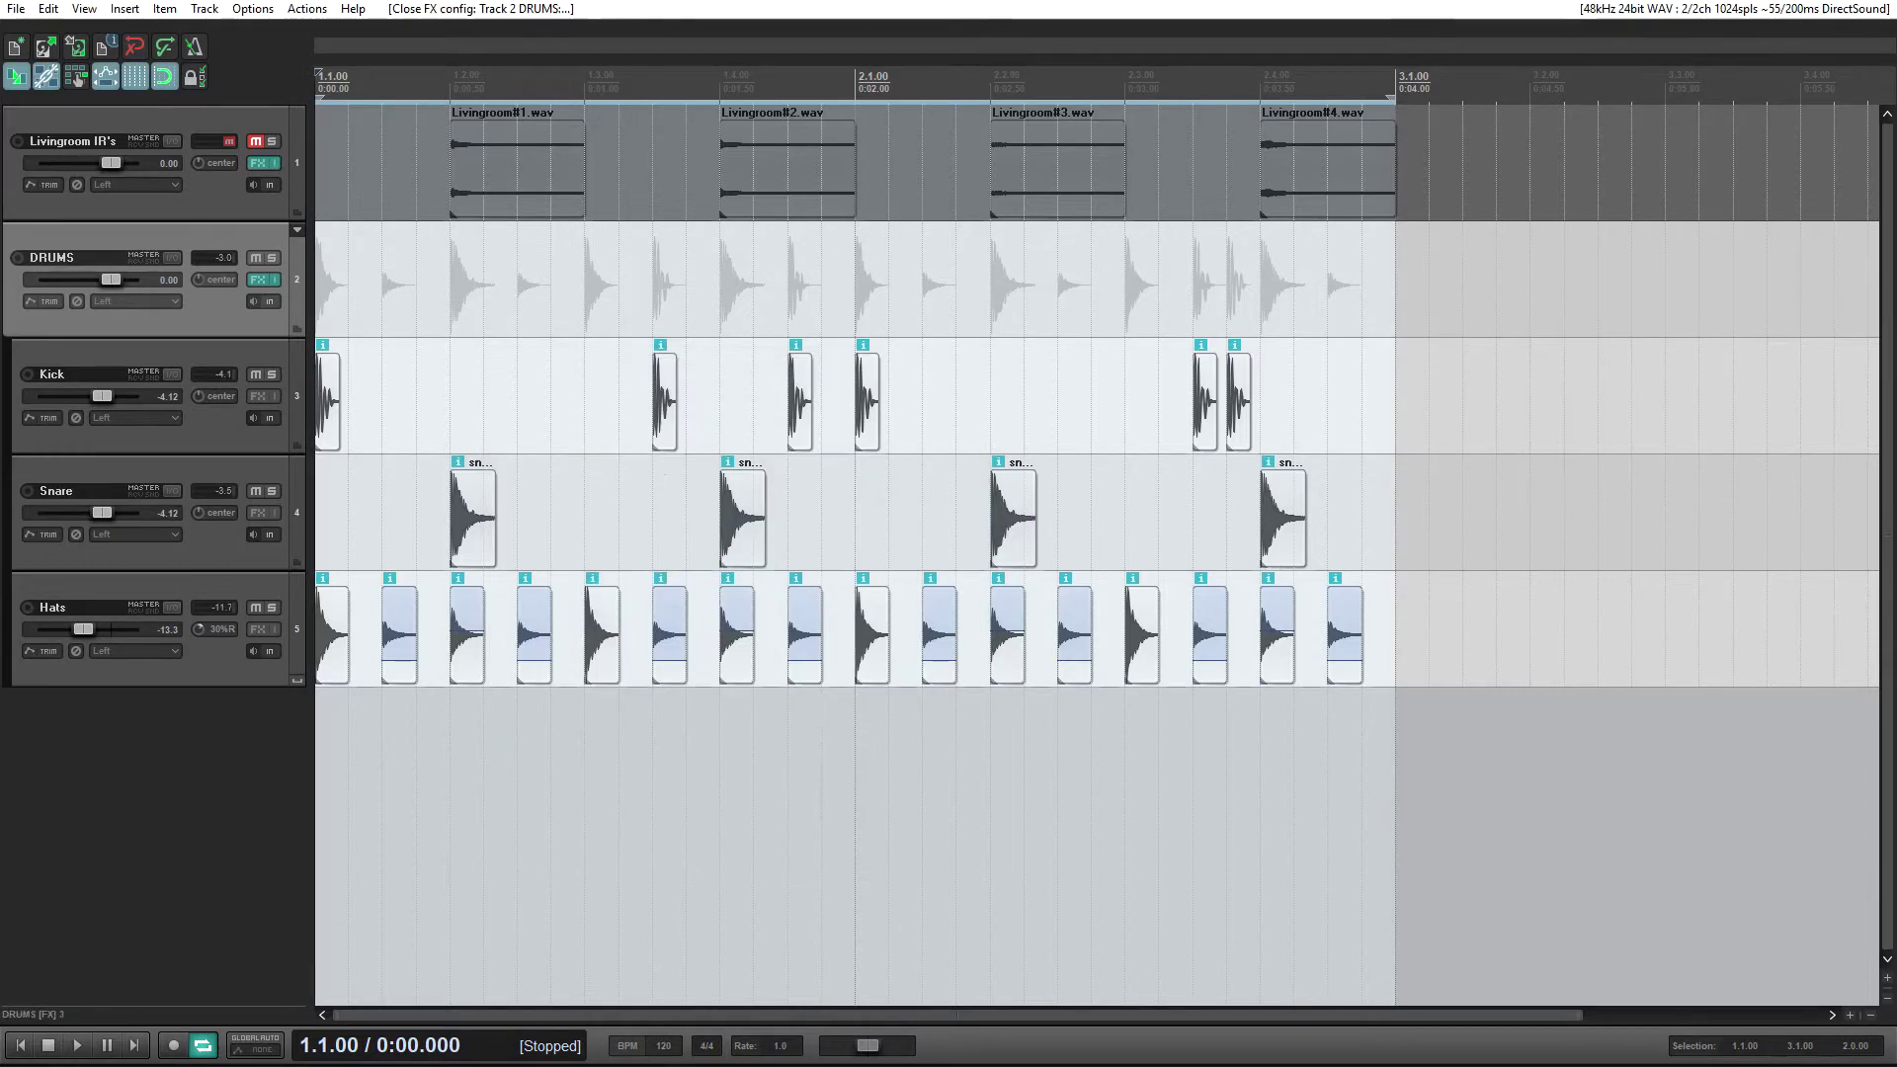
- Fit the two-bar drum loop in the arrangement and play it back from the start
{"action": "scroll", "coordinate": [1097, 554], "scroll_direction": "up", "scroll_amount": 3}
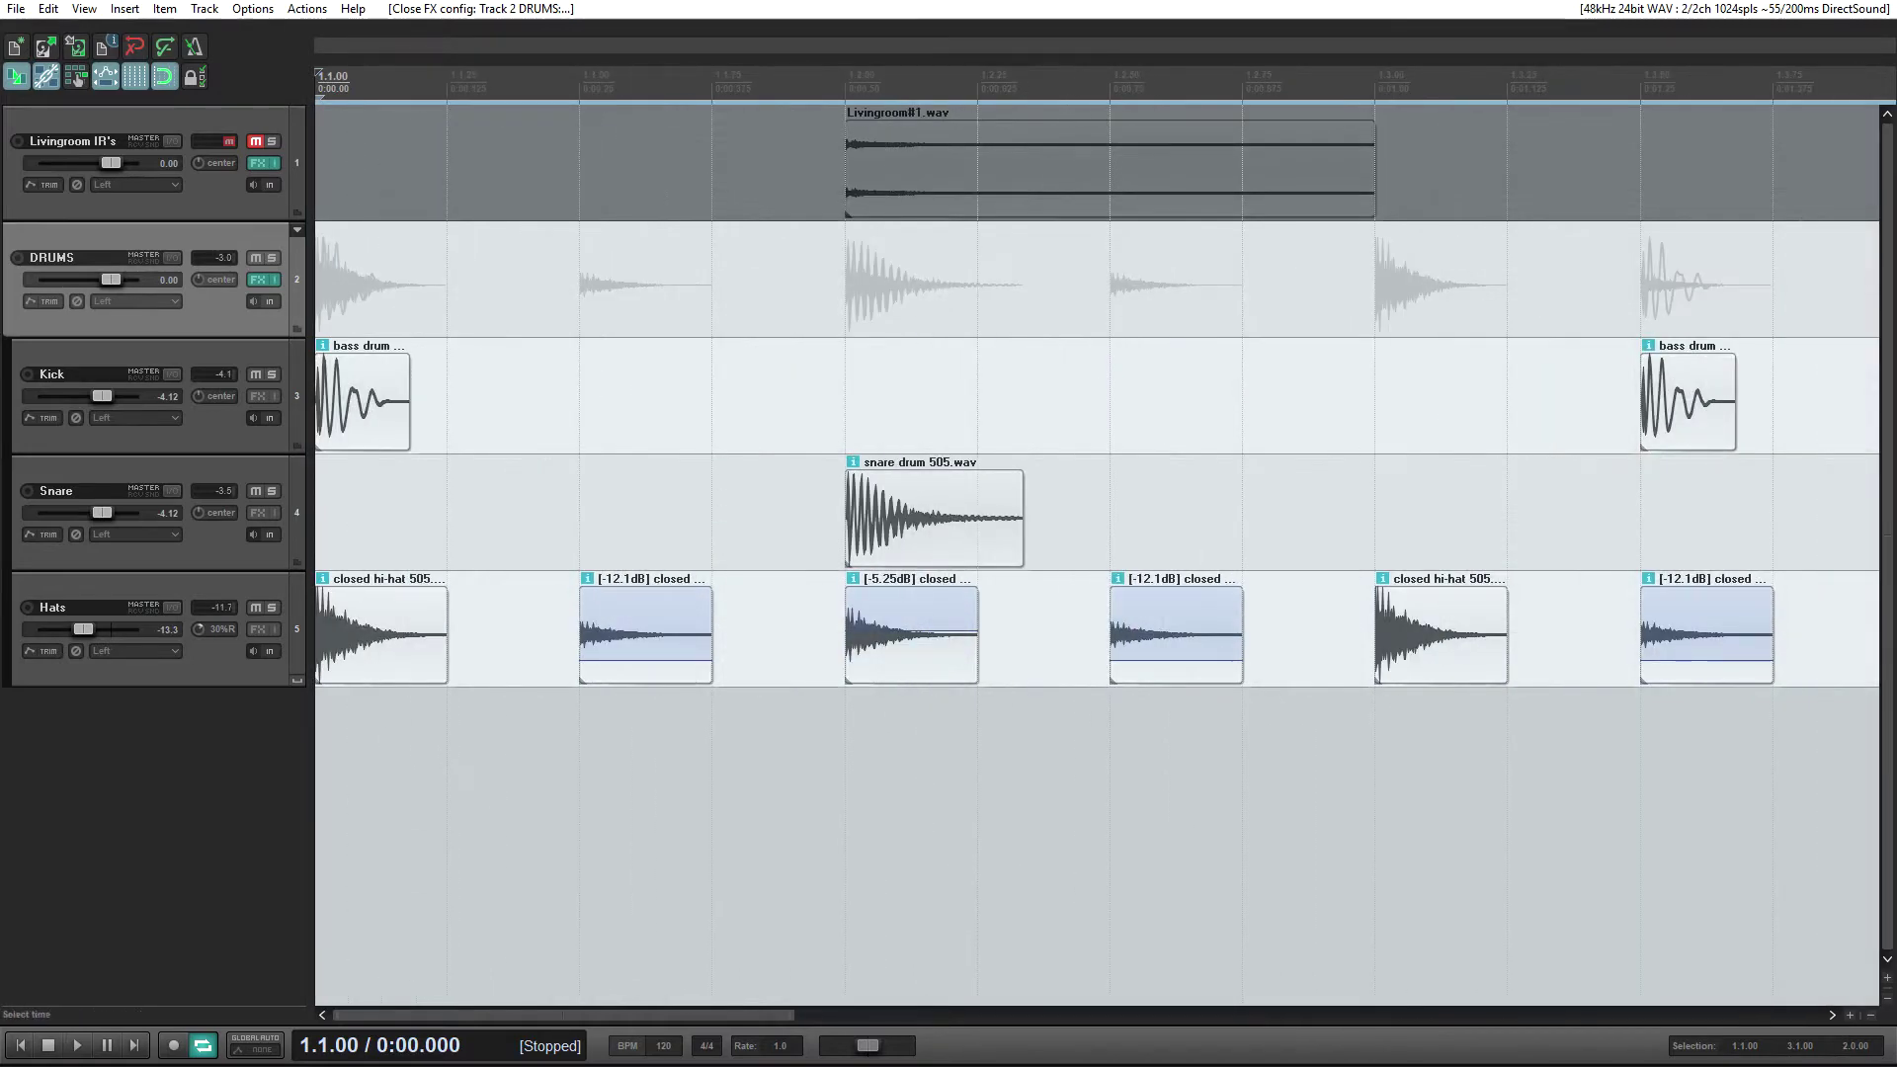
{"action": "scroll", "coordinate": [1097, 553], "scroll_direction": "down", "scroll_amount": 8}
{"action": "scroll", "coordinate": [1097, 553], "scroll_direction": "up", "scroll_amount": 7}
{"action": "key", "text": "minus"}
{"action": "key", "text": "minus"}
{"action": "key", "text": "equal"}
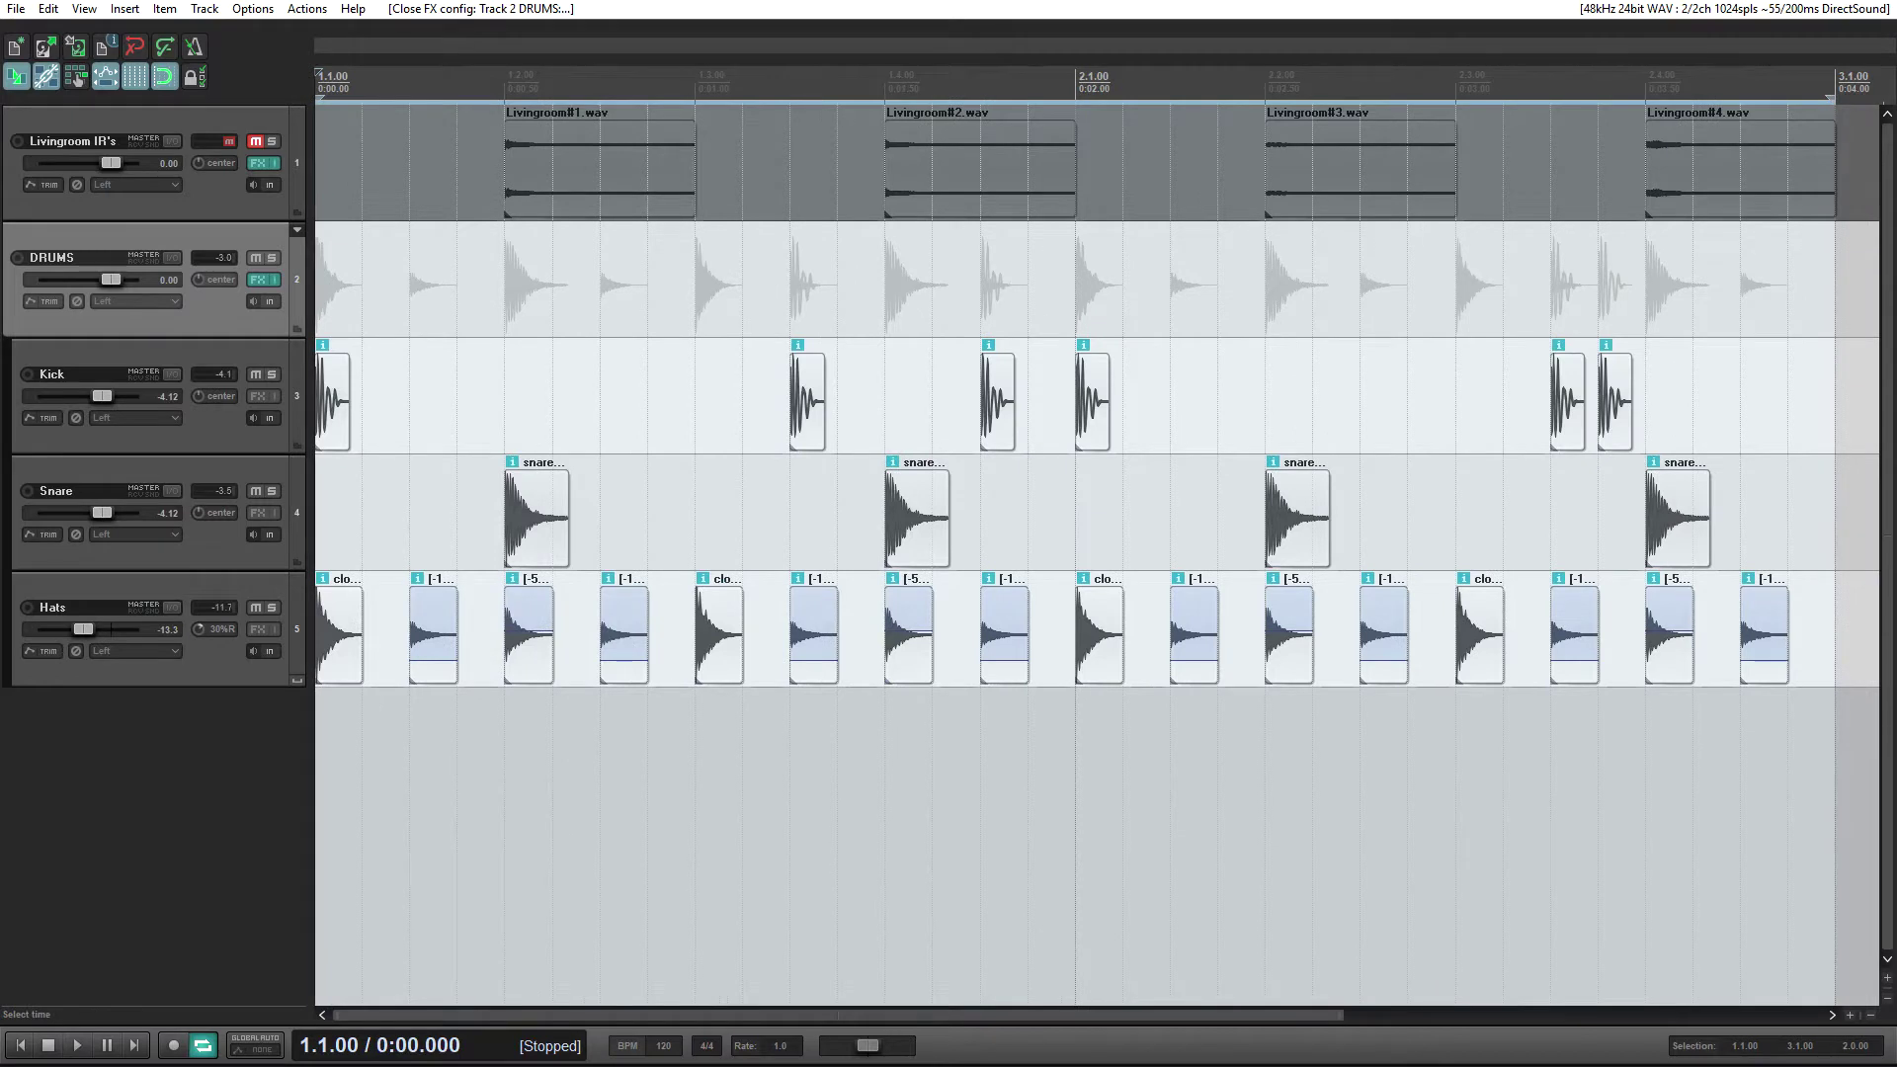
{"action": "key", "text": "space"}
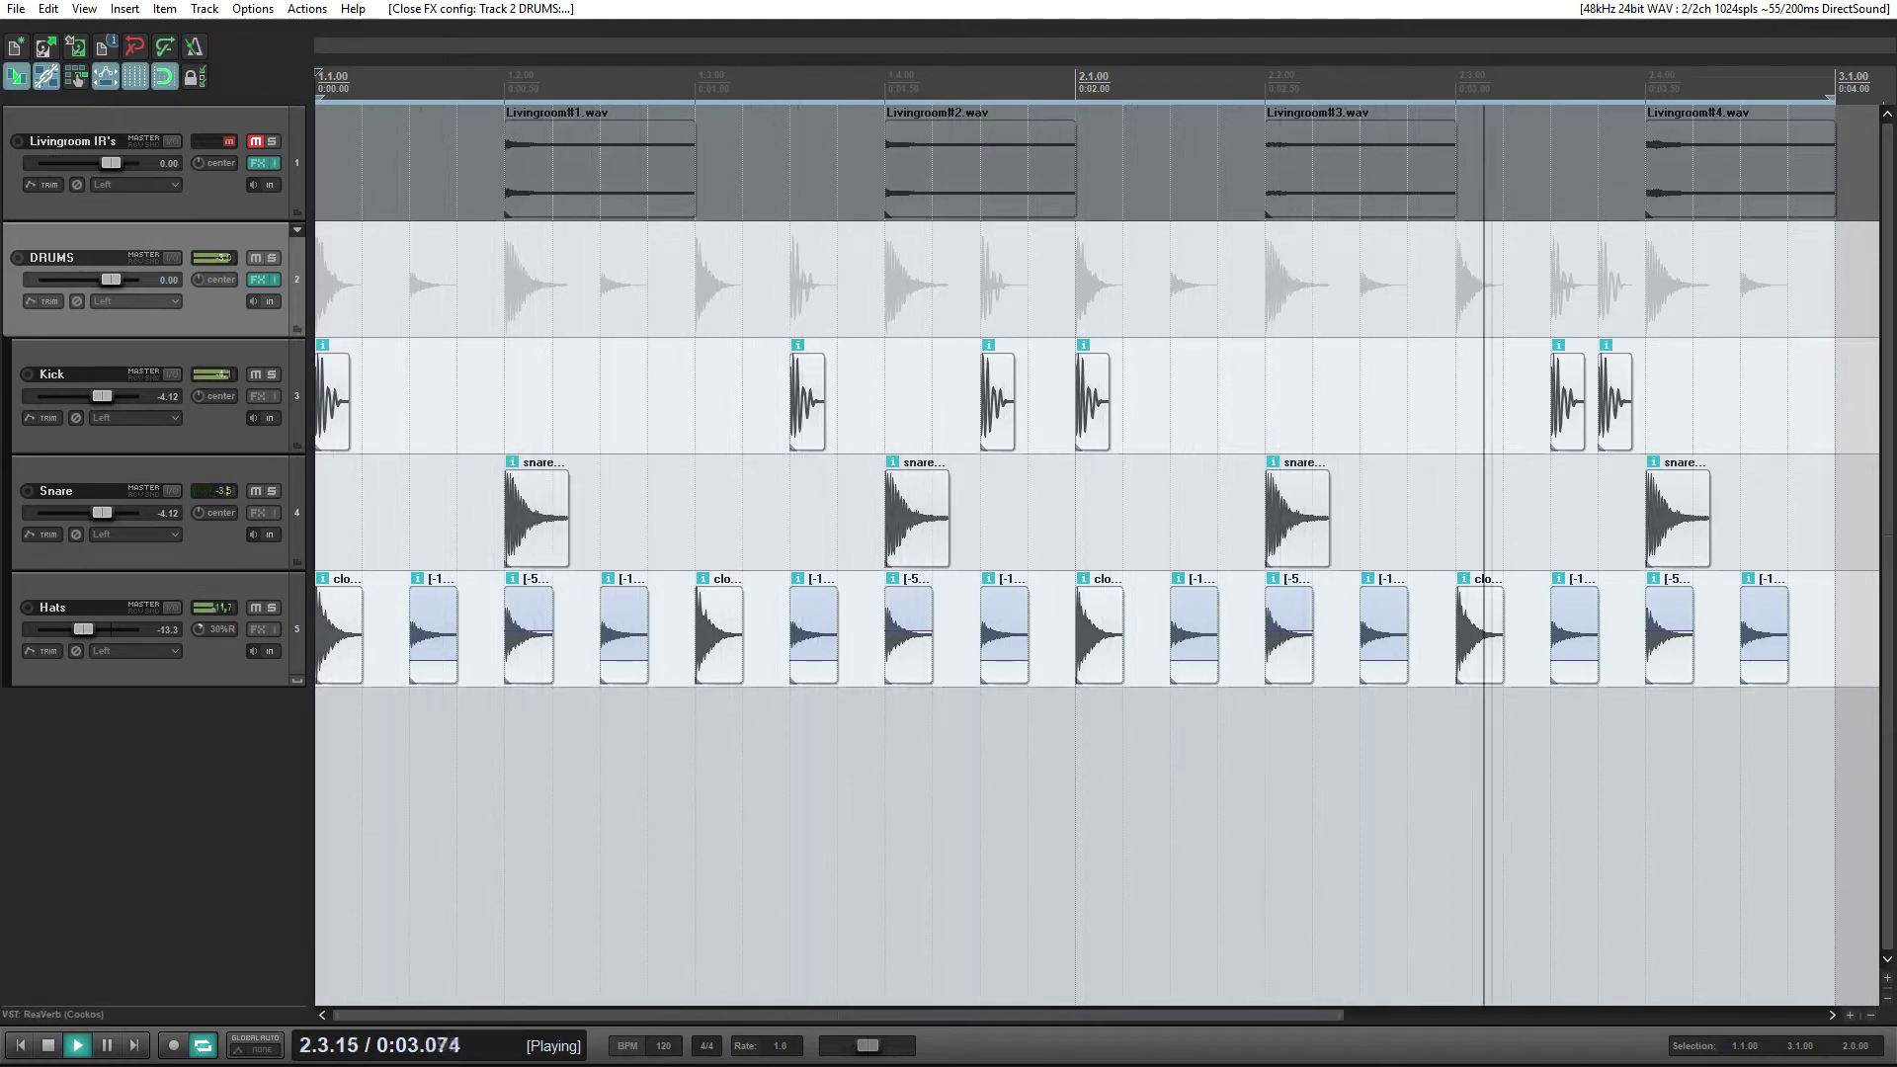
{"action": "key", "text": "space"}
- Reopen ReaVerb on the DRUMS track and move its window below the DRUMS waveform
{"action": "key", "text": "f"}
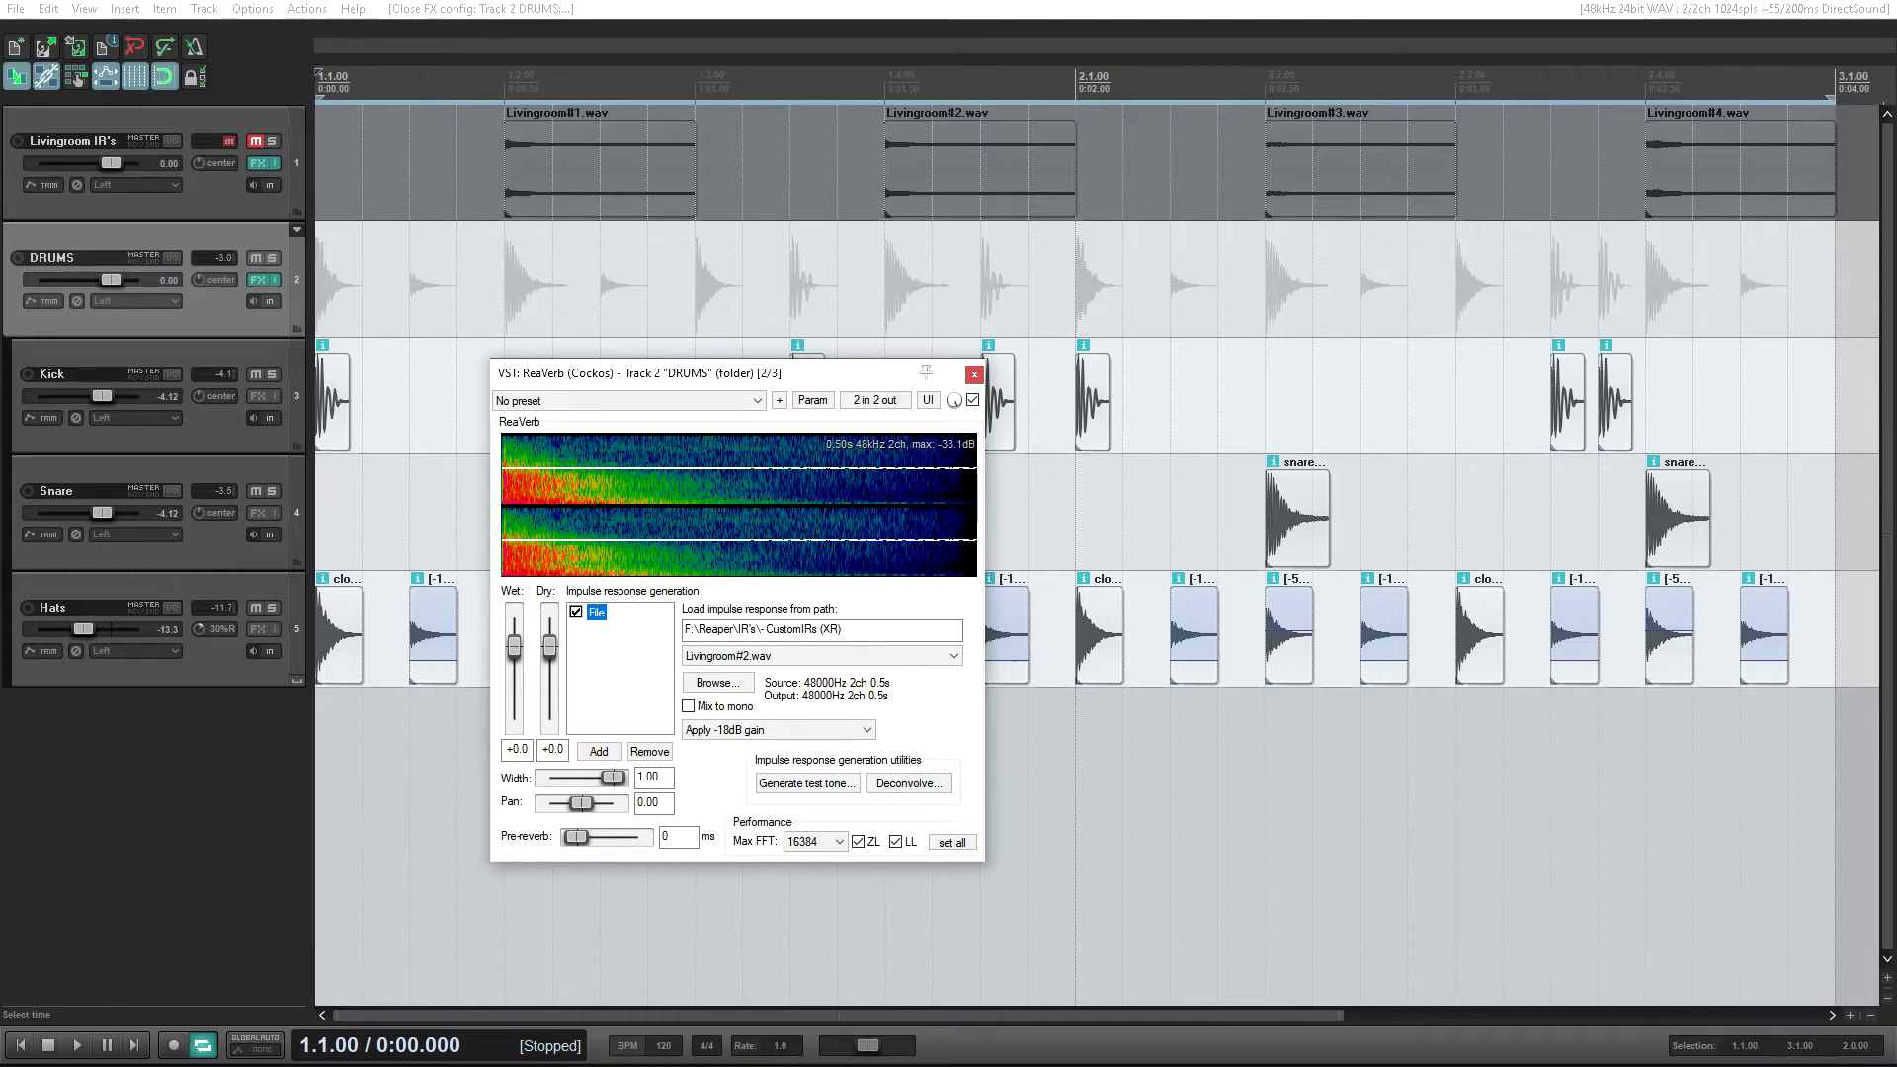
{"action": "left_click_drag", "start_coordinate": [731, 372], "coordinate": [738, 414]}
{"action": "left_click", "coordinate": [457, 284]}
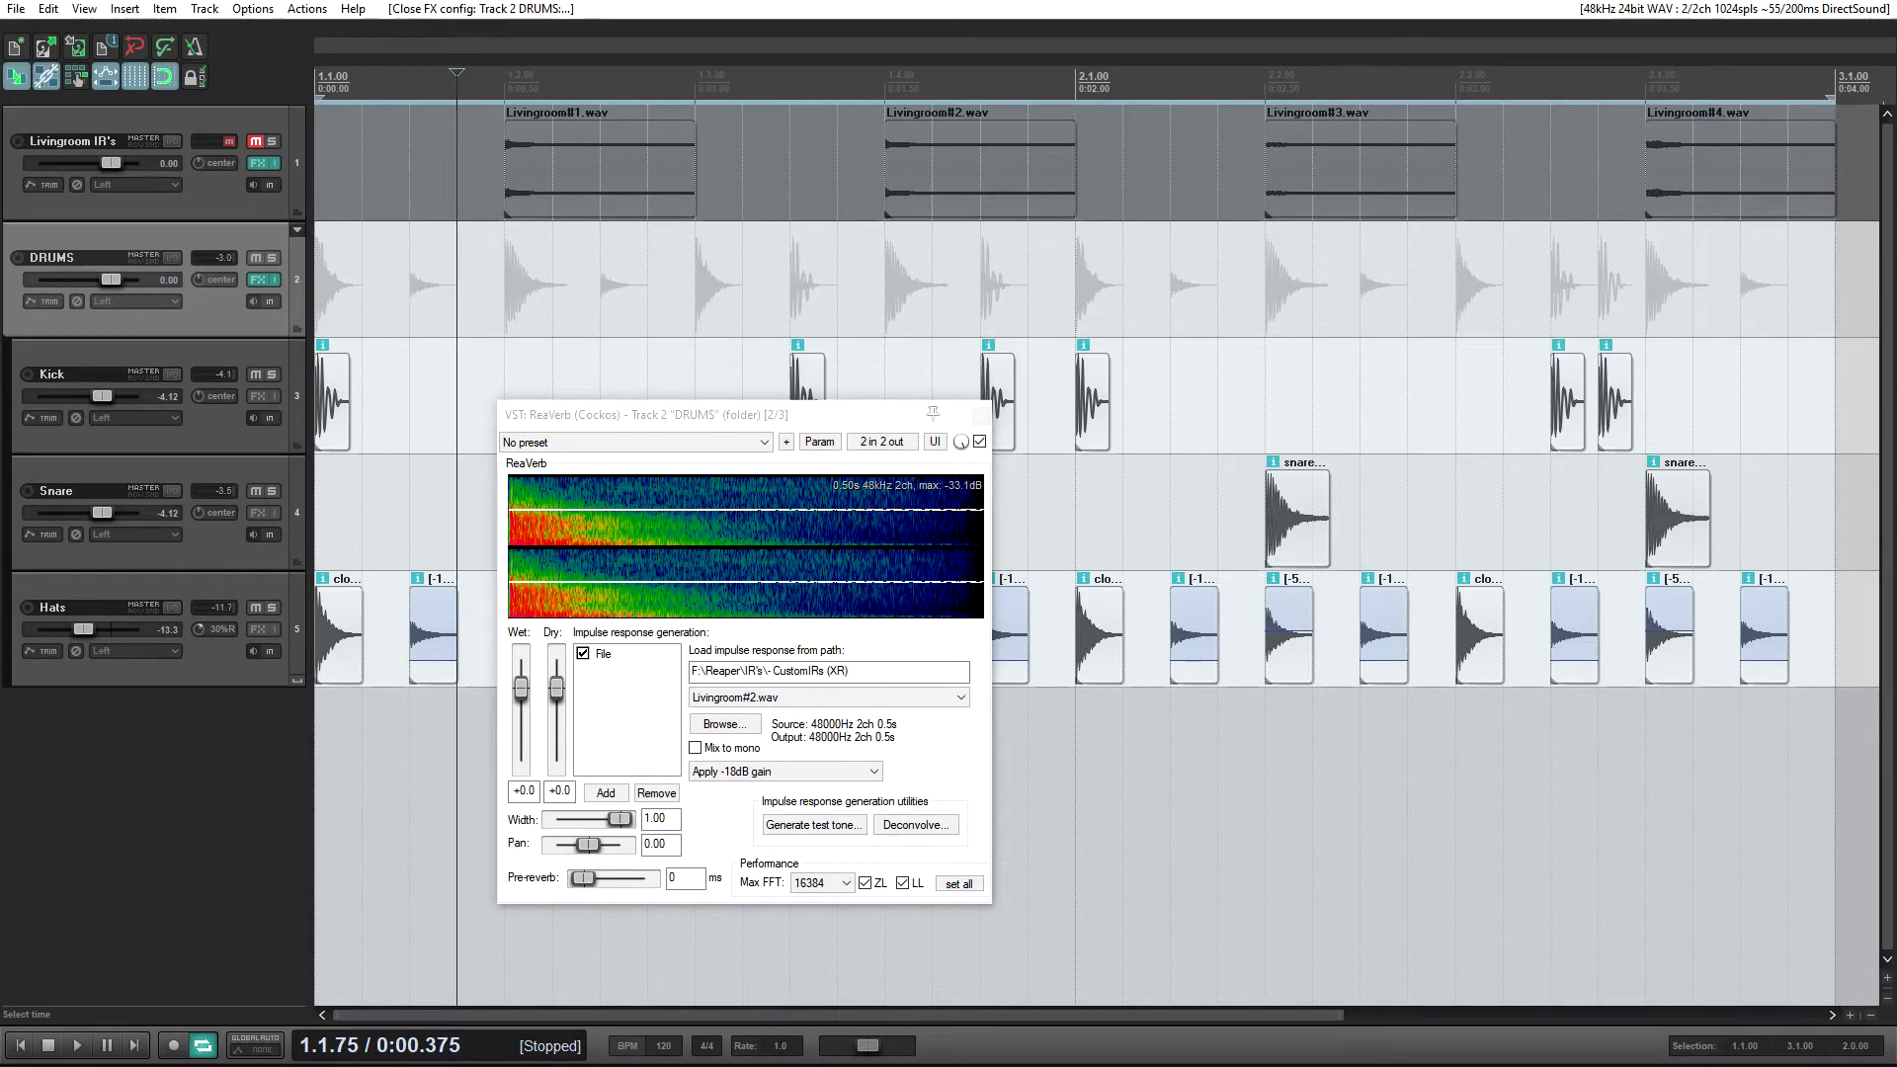
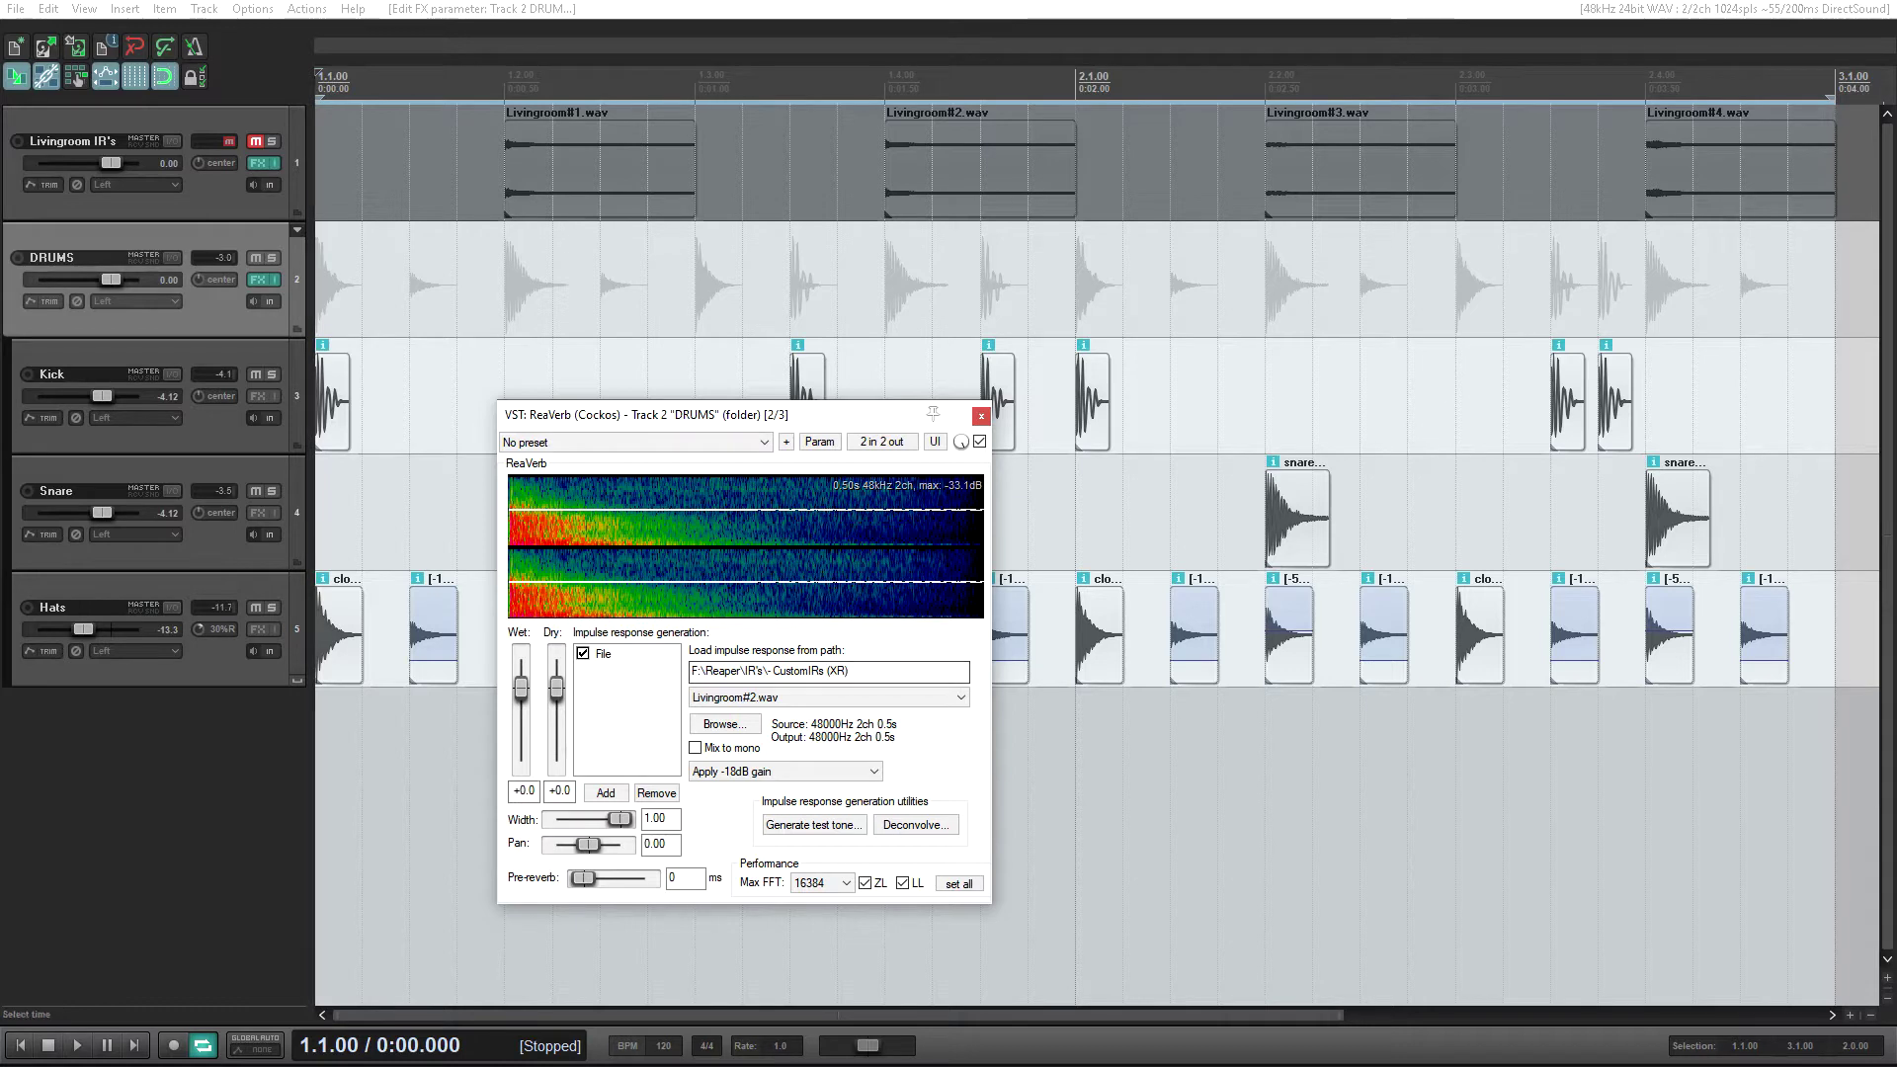
- Play the drum loop and try lowering ReaVerb's wet level to -11.3 dB
{"action": "key", "text": "space"}
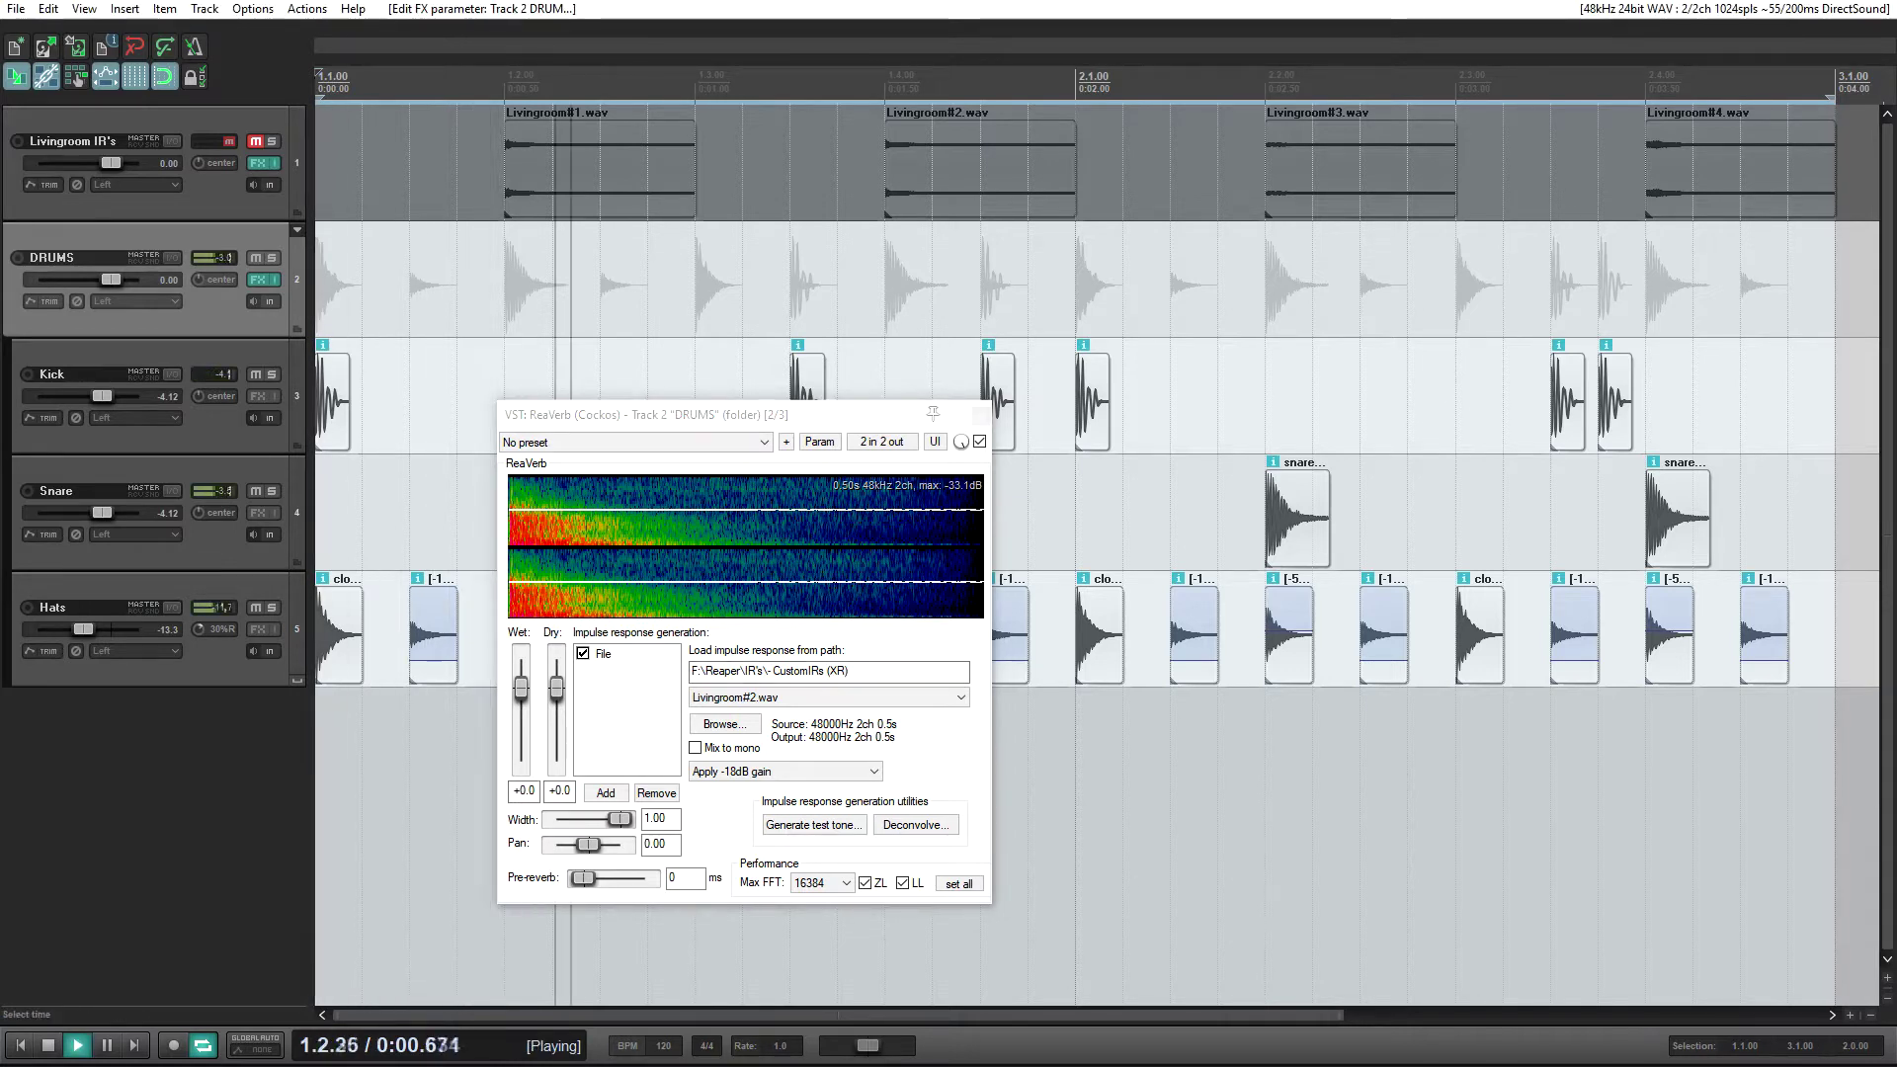
{"action": "left_click_drag", "start_coordinate": [521, 689], "coordinate": [520, 710]}
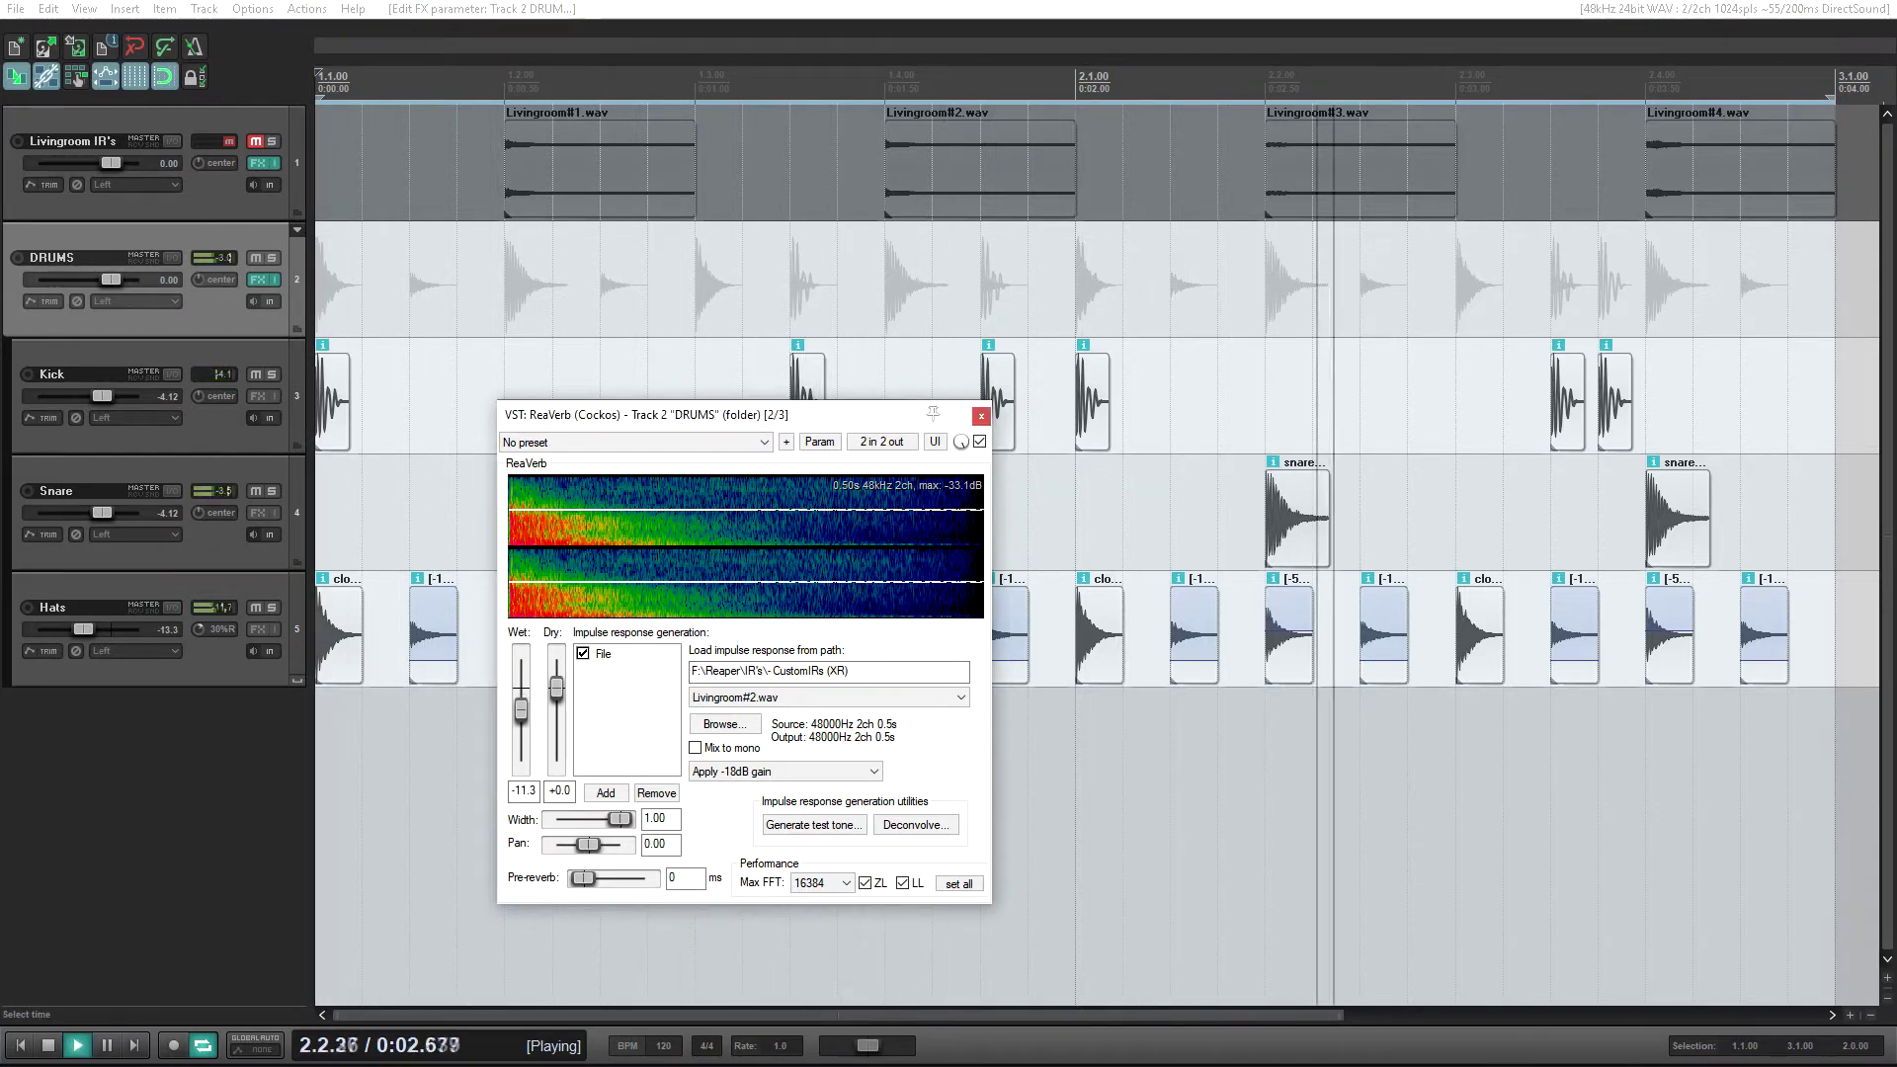
- Load Livingroom#1.wav as ReaVerb's impulse response and play the drum loop through it
{"action": "left_click", "coordinate": [828, 697]}
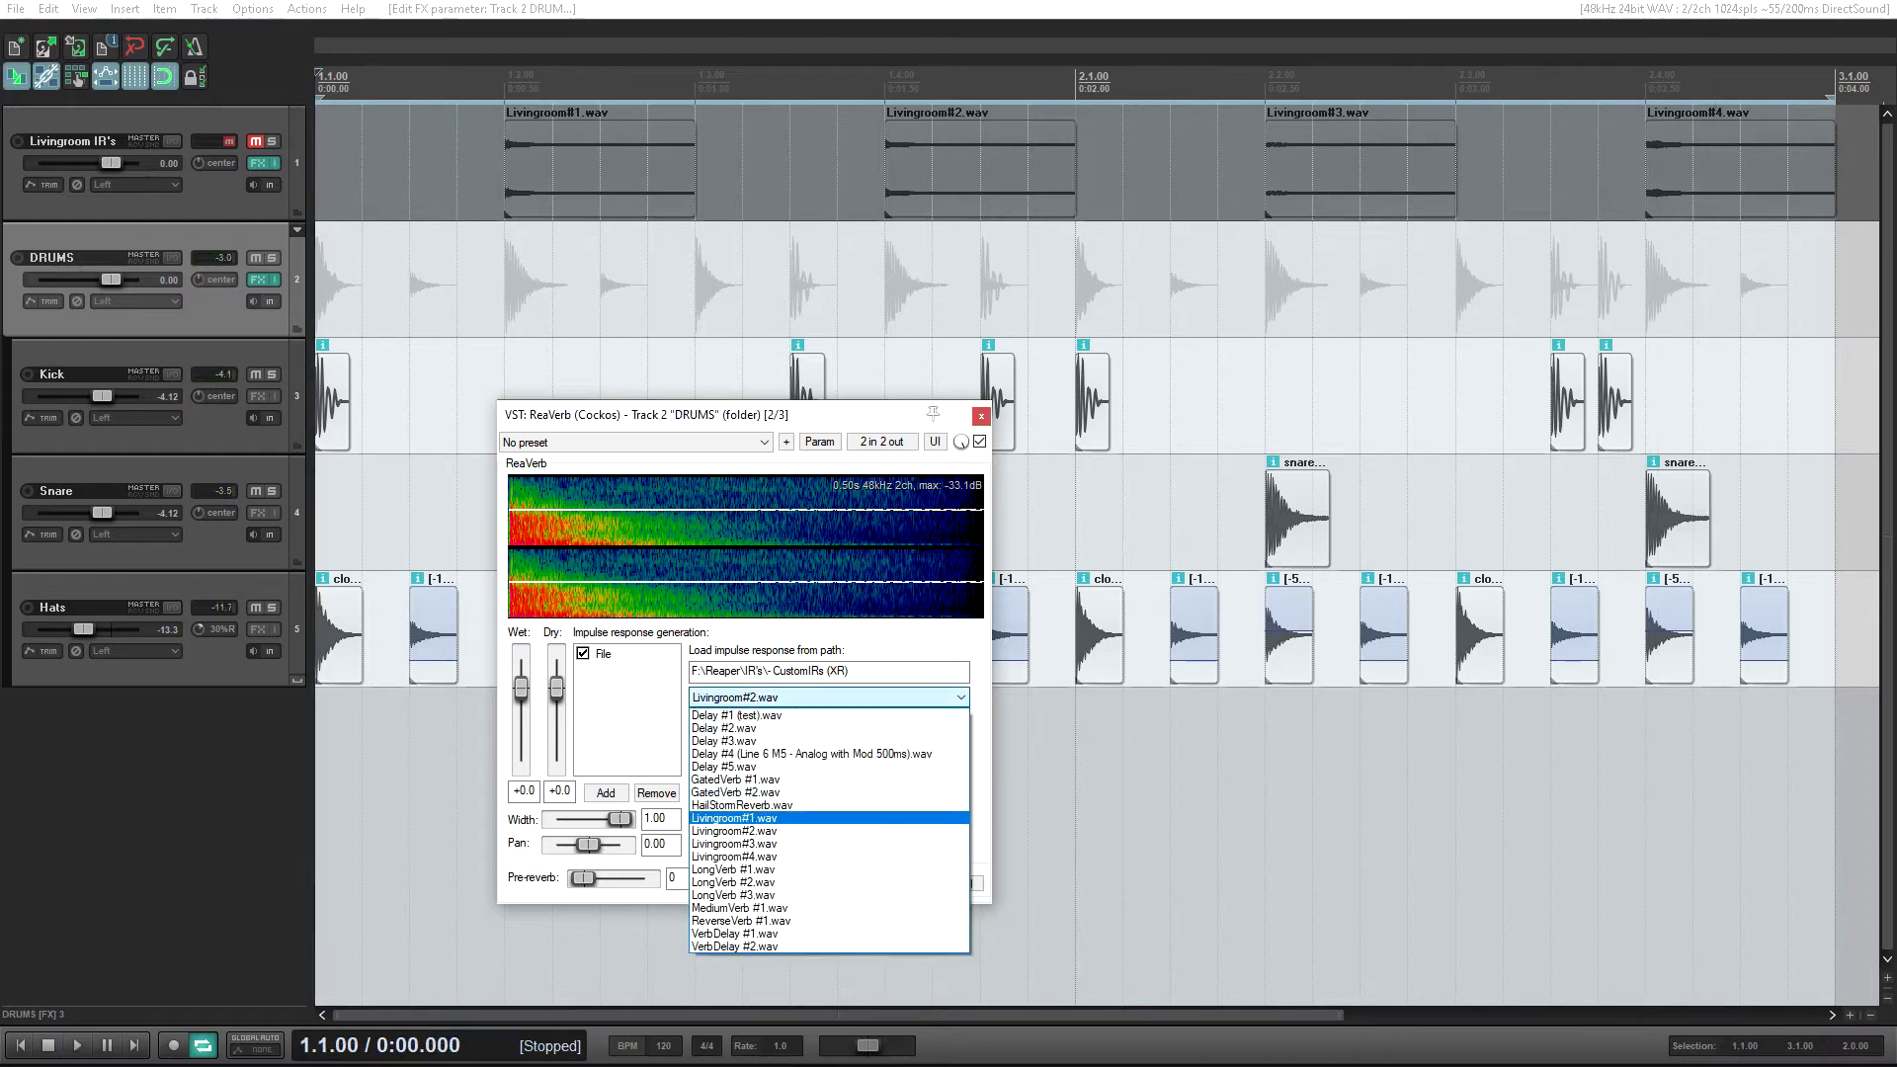
{"action": "left_click", "coordinate": [732, 818]}
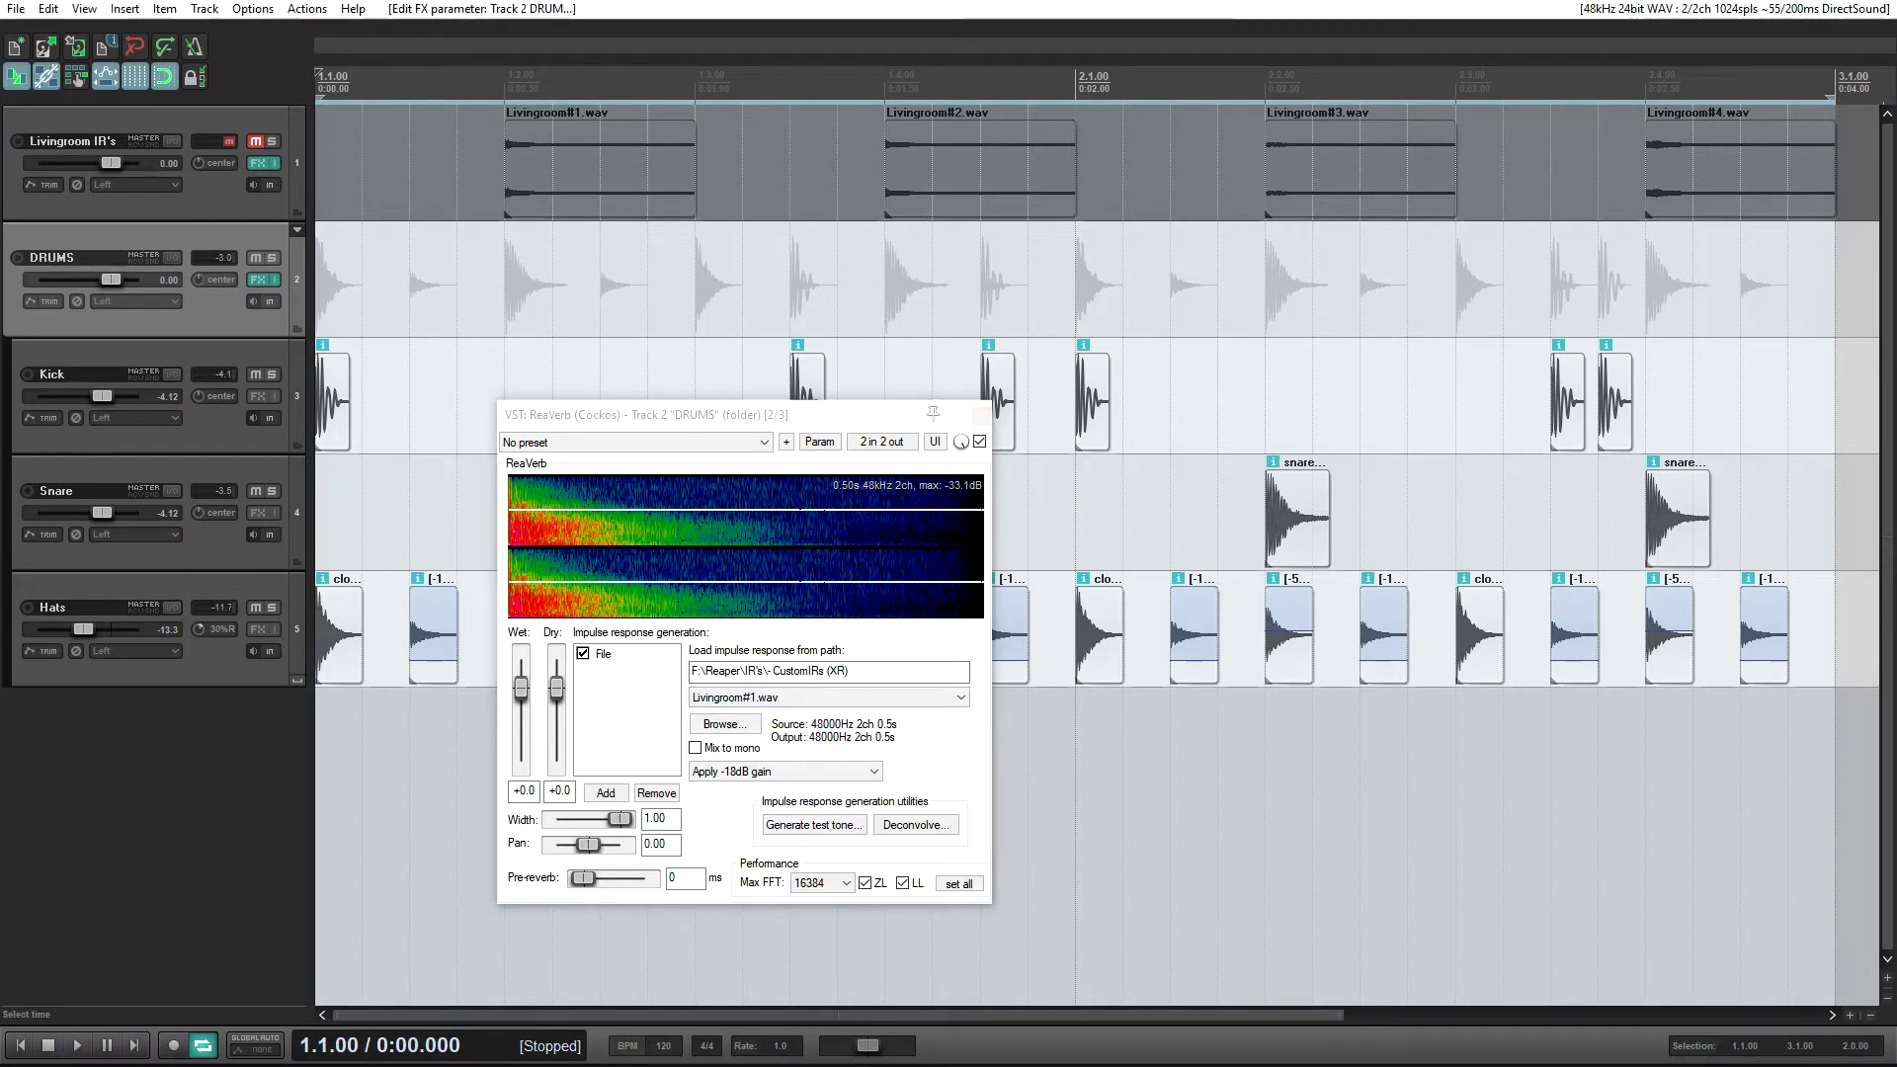
{"action": "key", "text": "space"}
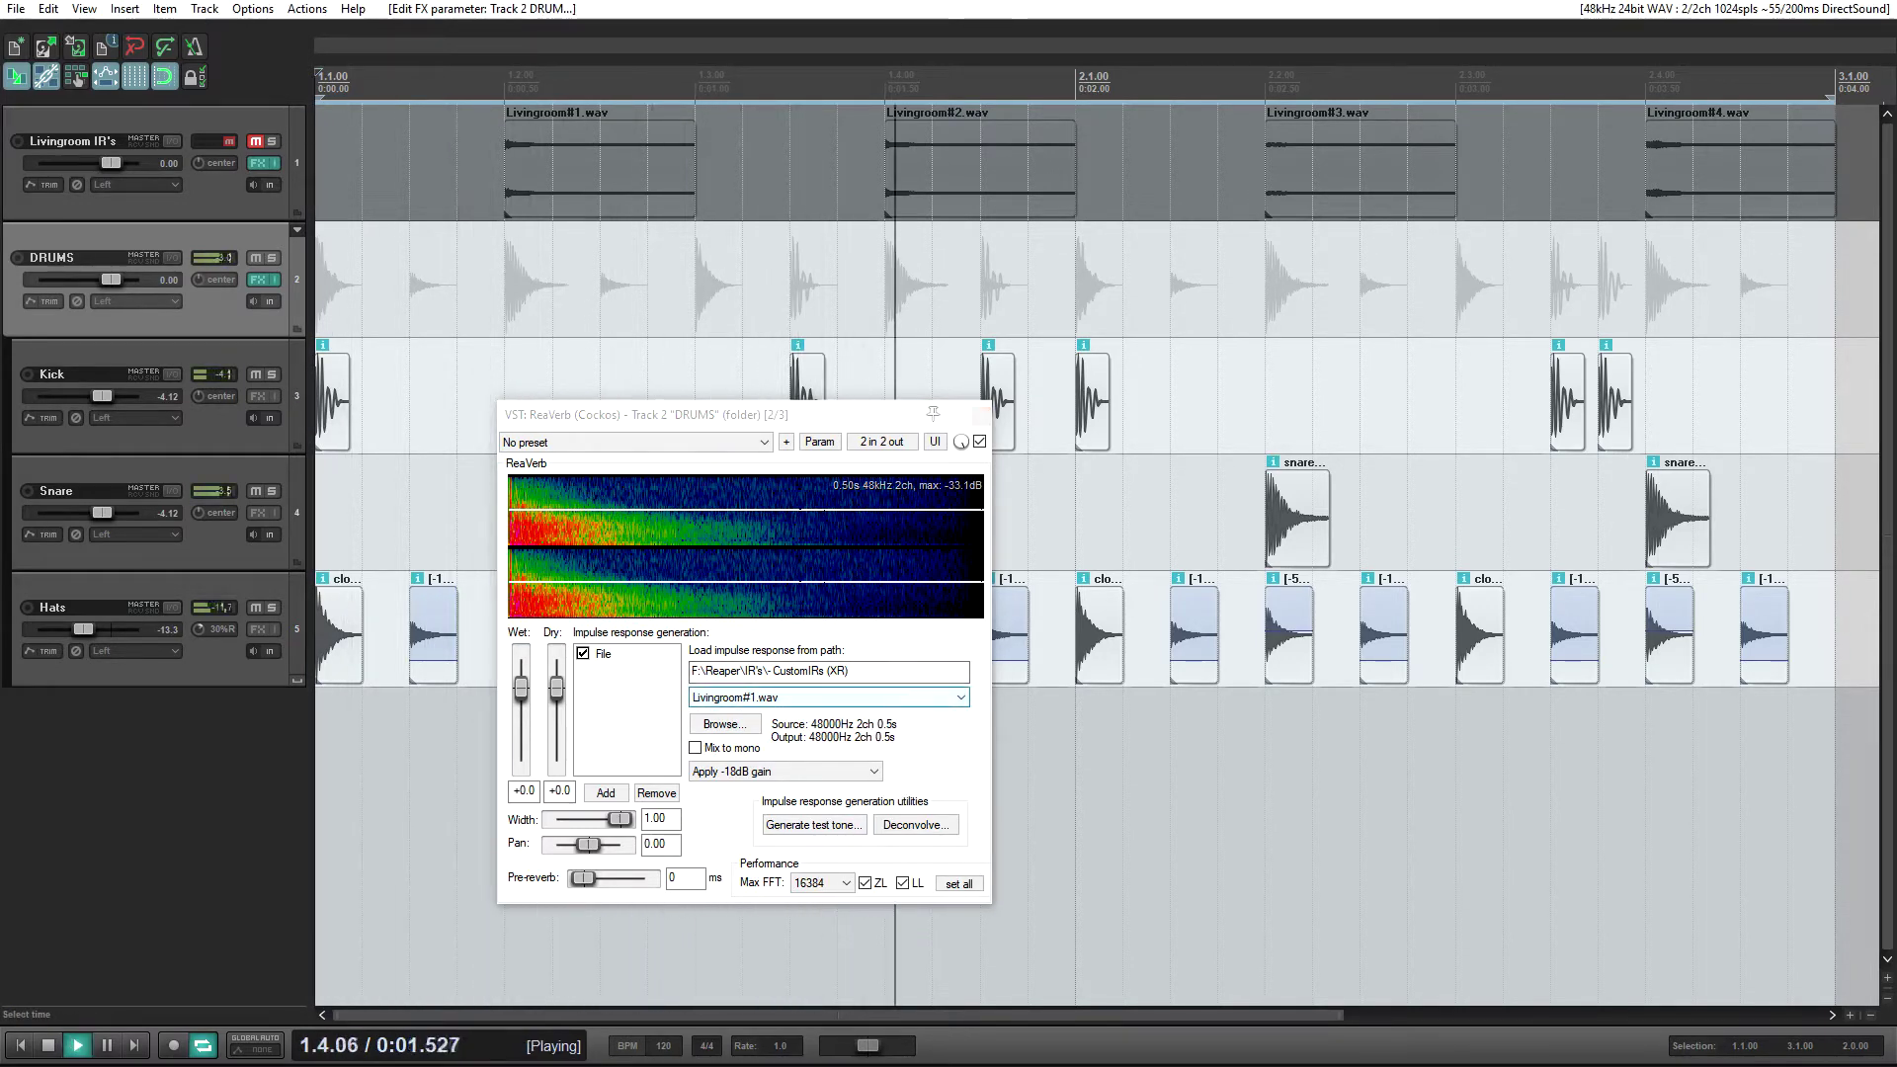
- Switch ReaVerb's impulse response to Livingroom#2.wav while the drum loop plays
{"action": "left_click", "coordinate": [828, 697]}
{"action": "left_click", "coordinate": [828, 697]}
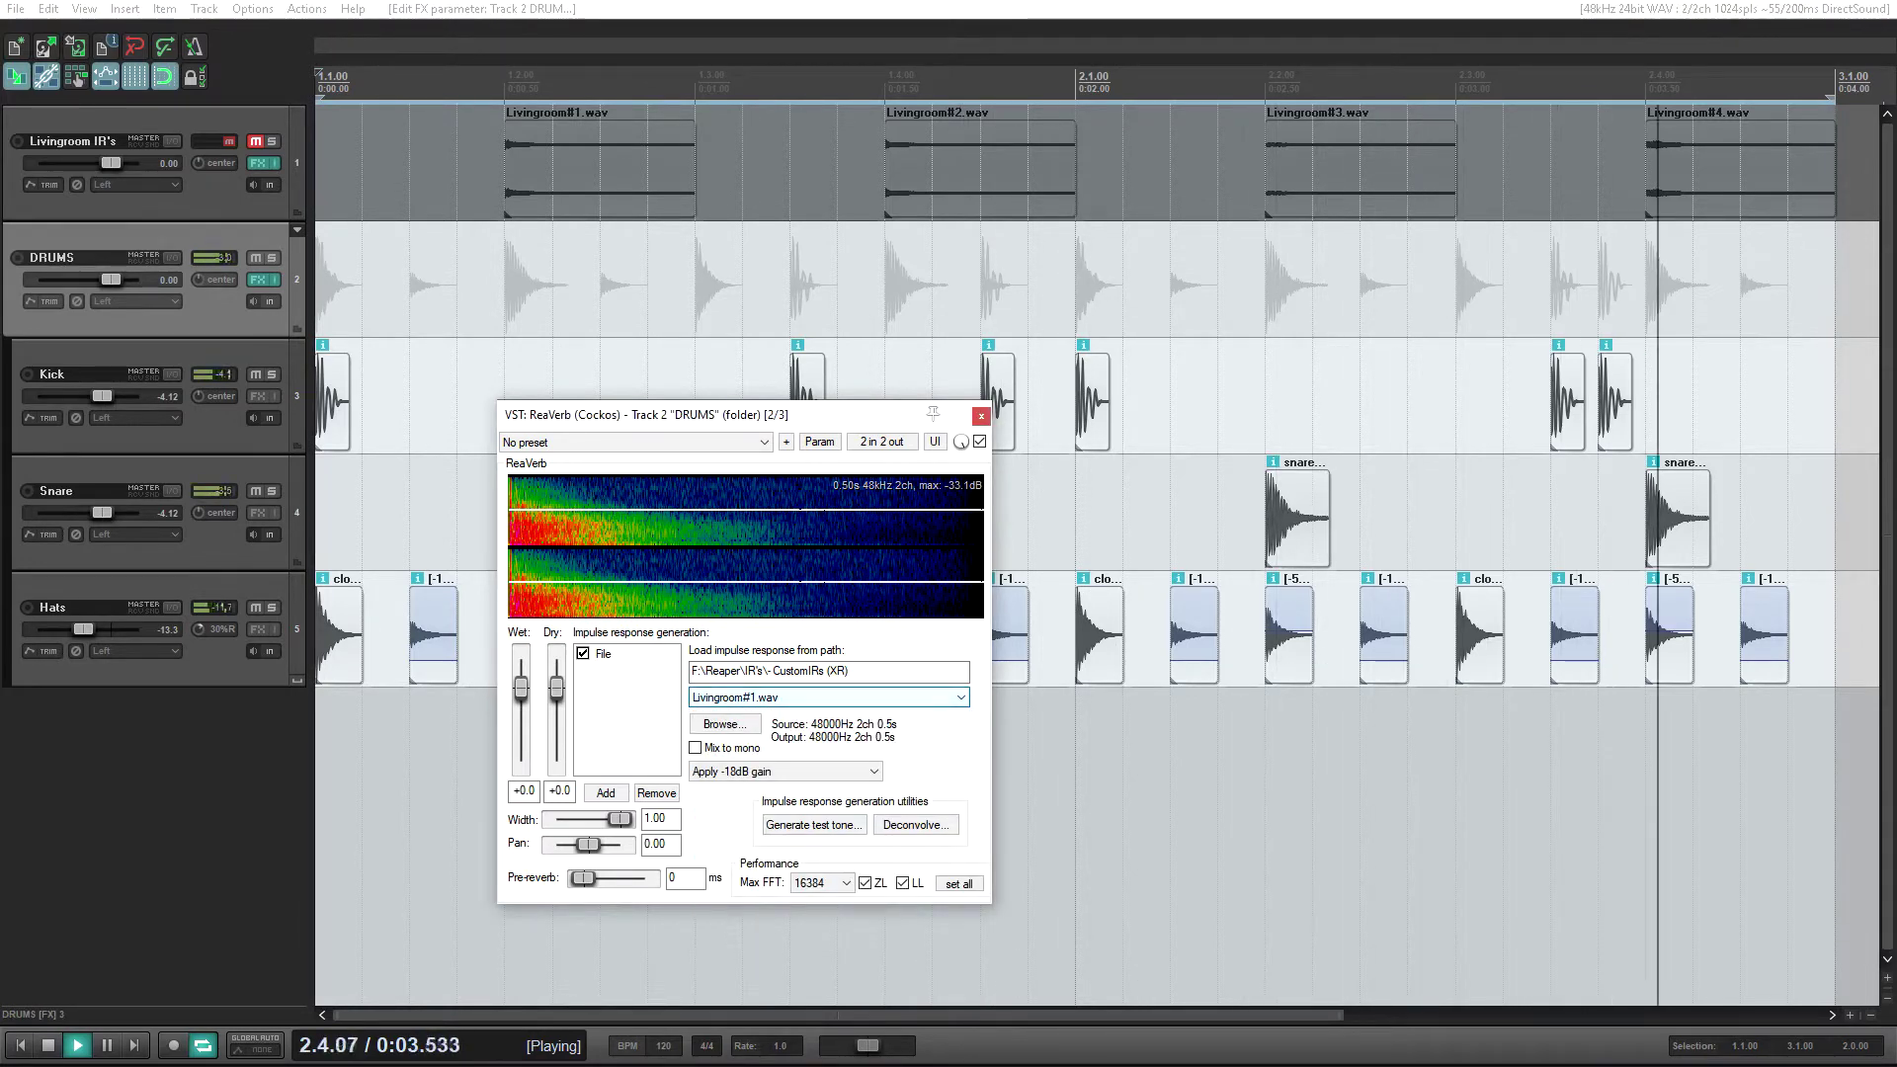
{"action": "key", "text": "Down"}
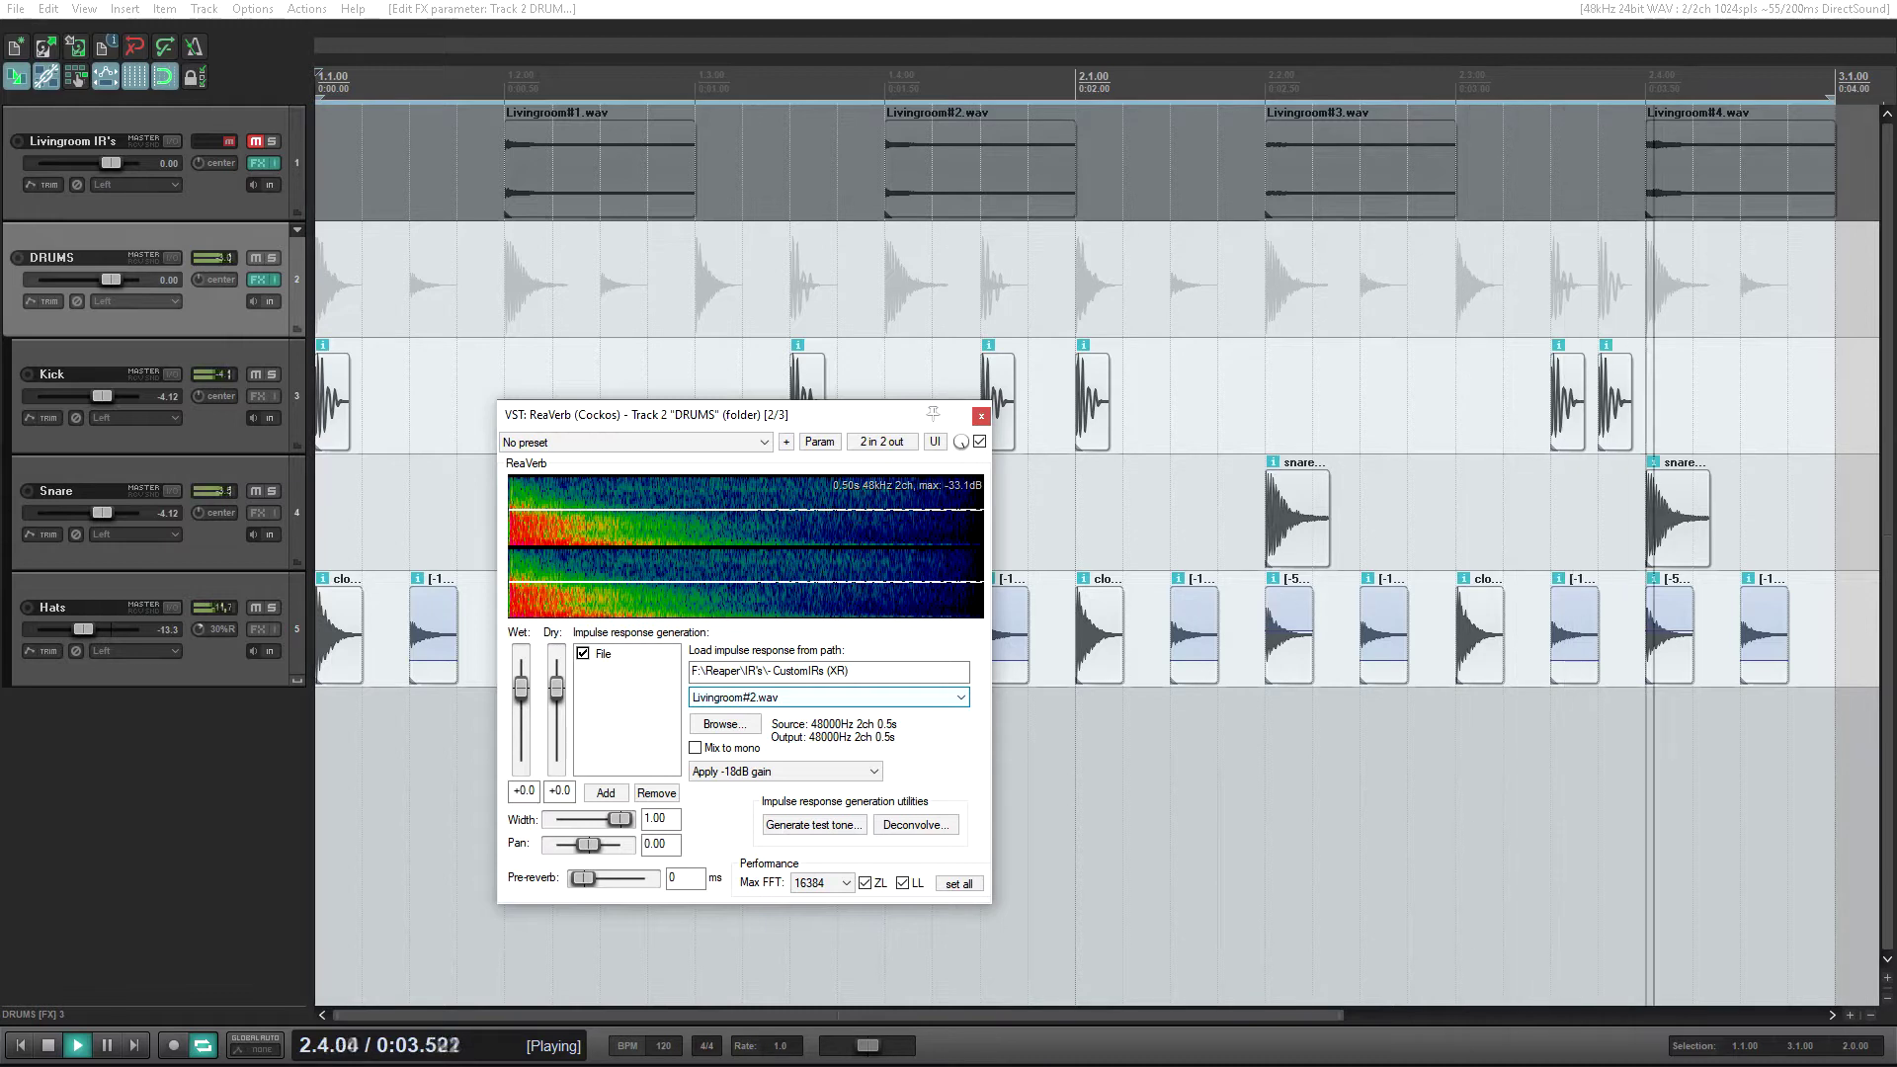
- Audition Livingroom#3.wav and Livingroom#4.wav in turn as ReaVerb's impulse response on the playing drum loop, ending with playback stopped
{"action": "key", "text": "Down"}
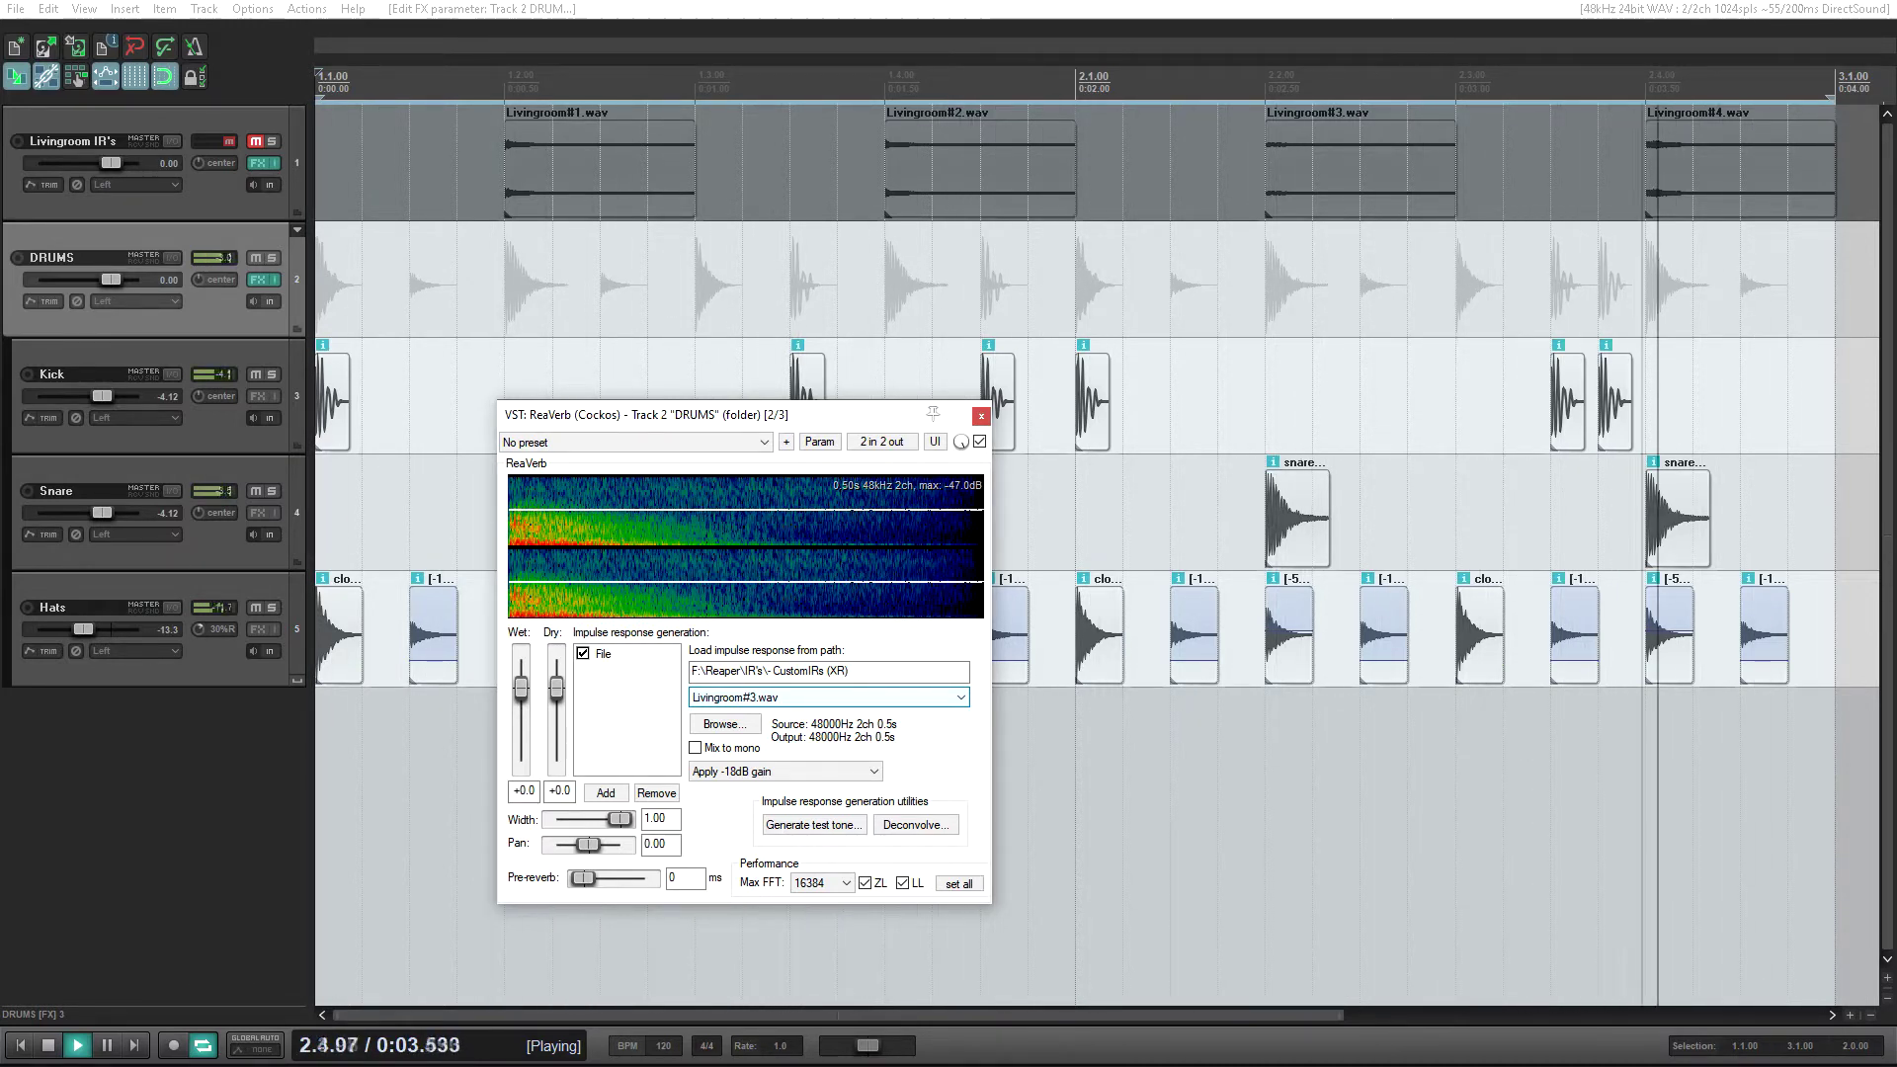
{"action": "key", "text": "Down"}
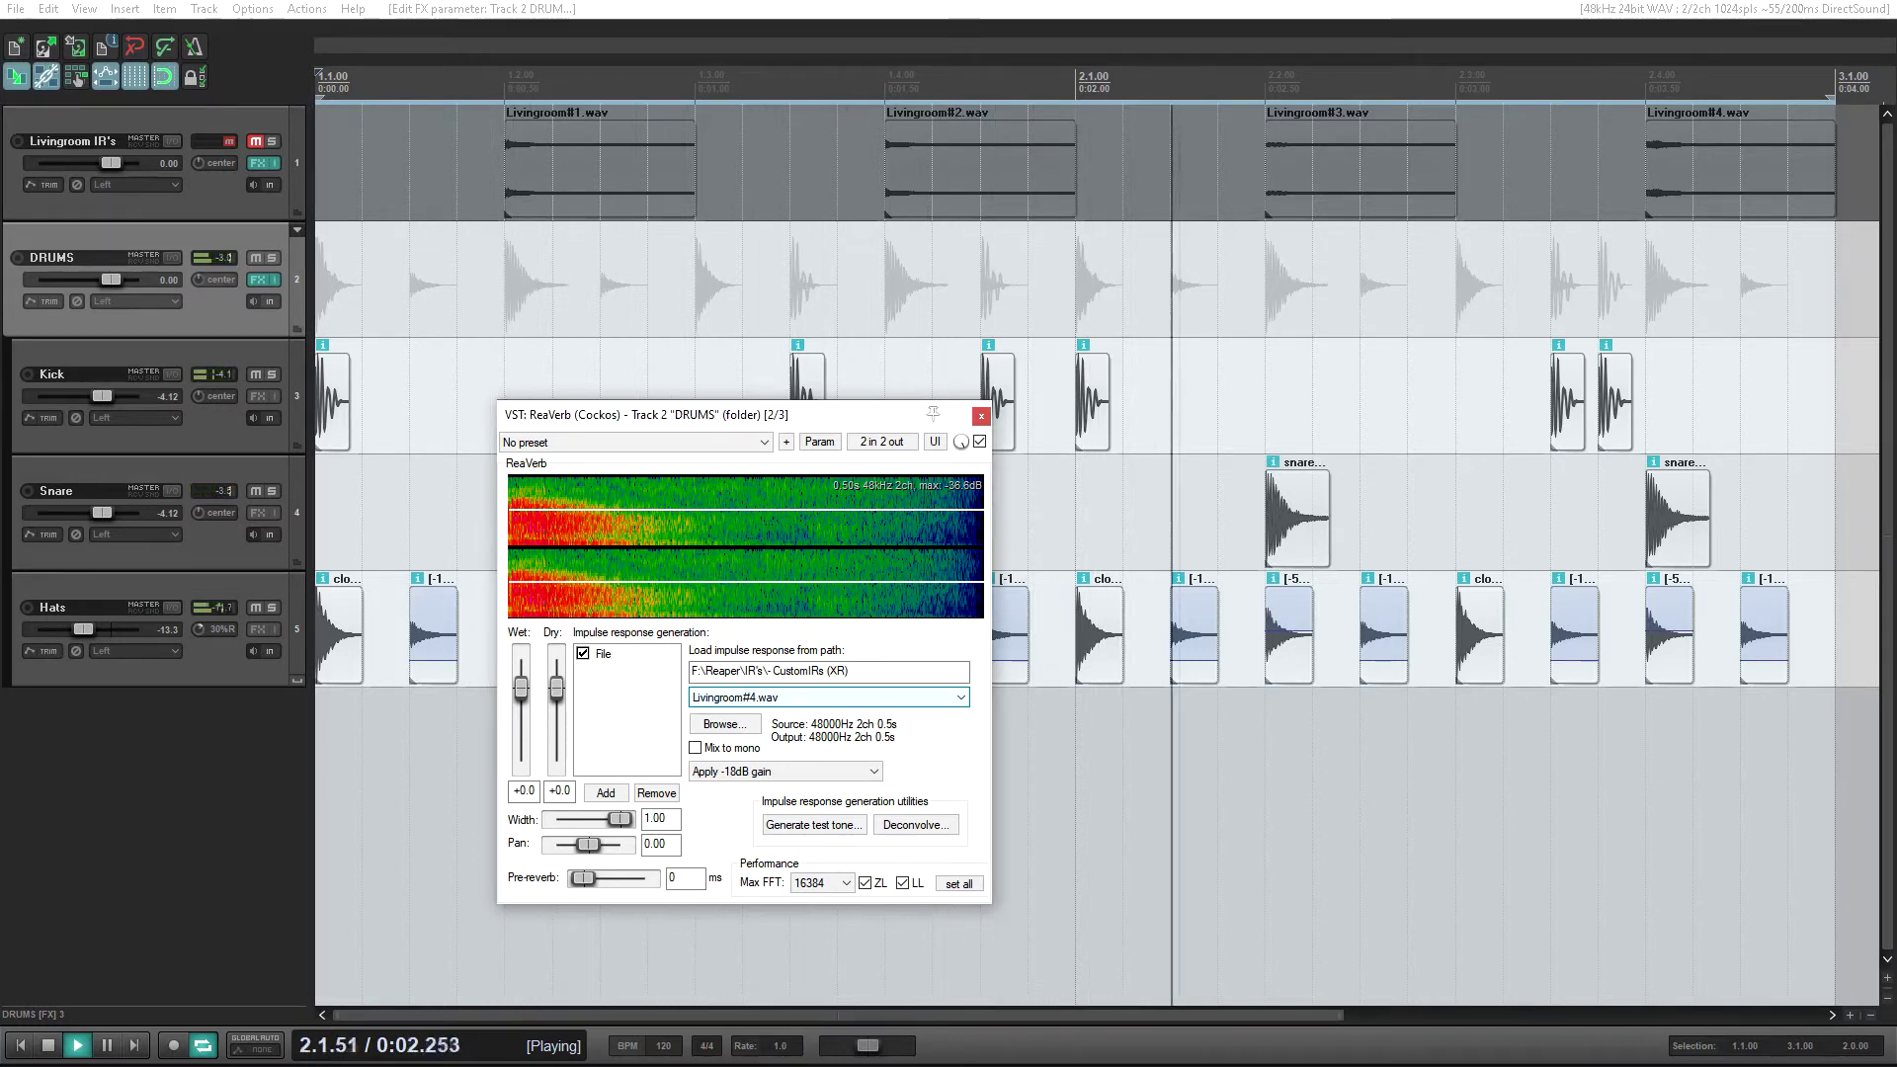
{"action": "key", "text": "space"}
- Set ReaVerb's impulse response to Livingroom#3.wav and close the ReaVerb window
{"action": "left_click", "coordinate": [828, 697]}
{"action": "left_click", "coordinate": [828, 696]}
{"action": "left_click", "coordinate": [829, 697]}
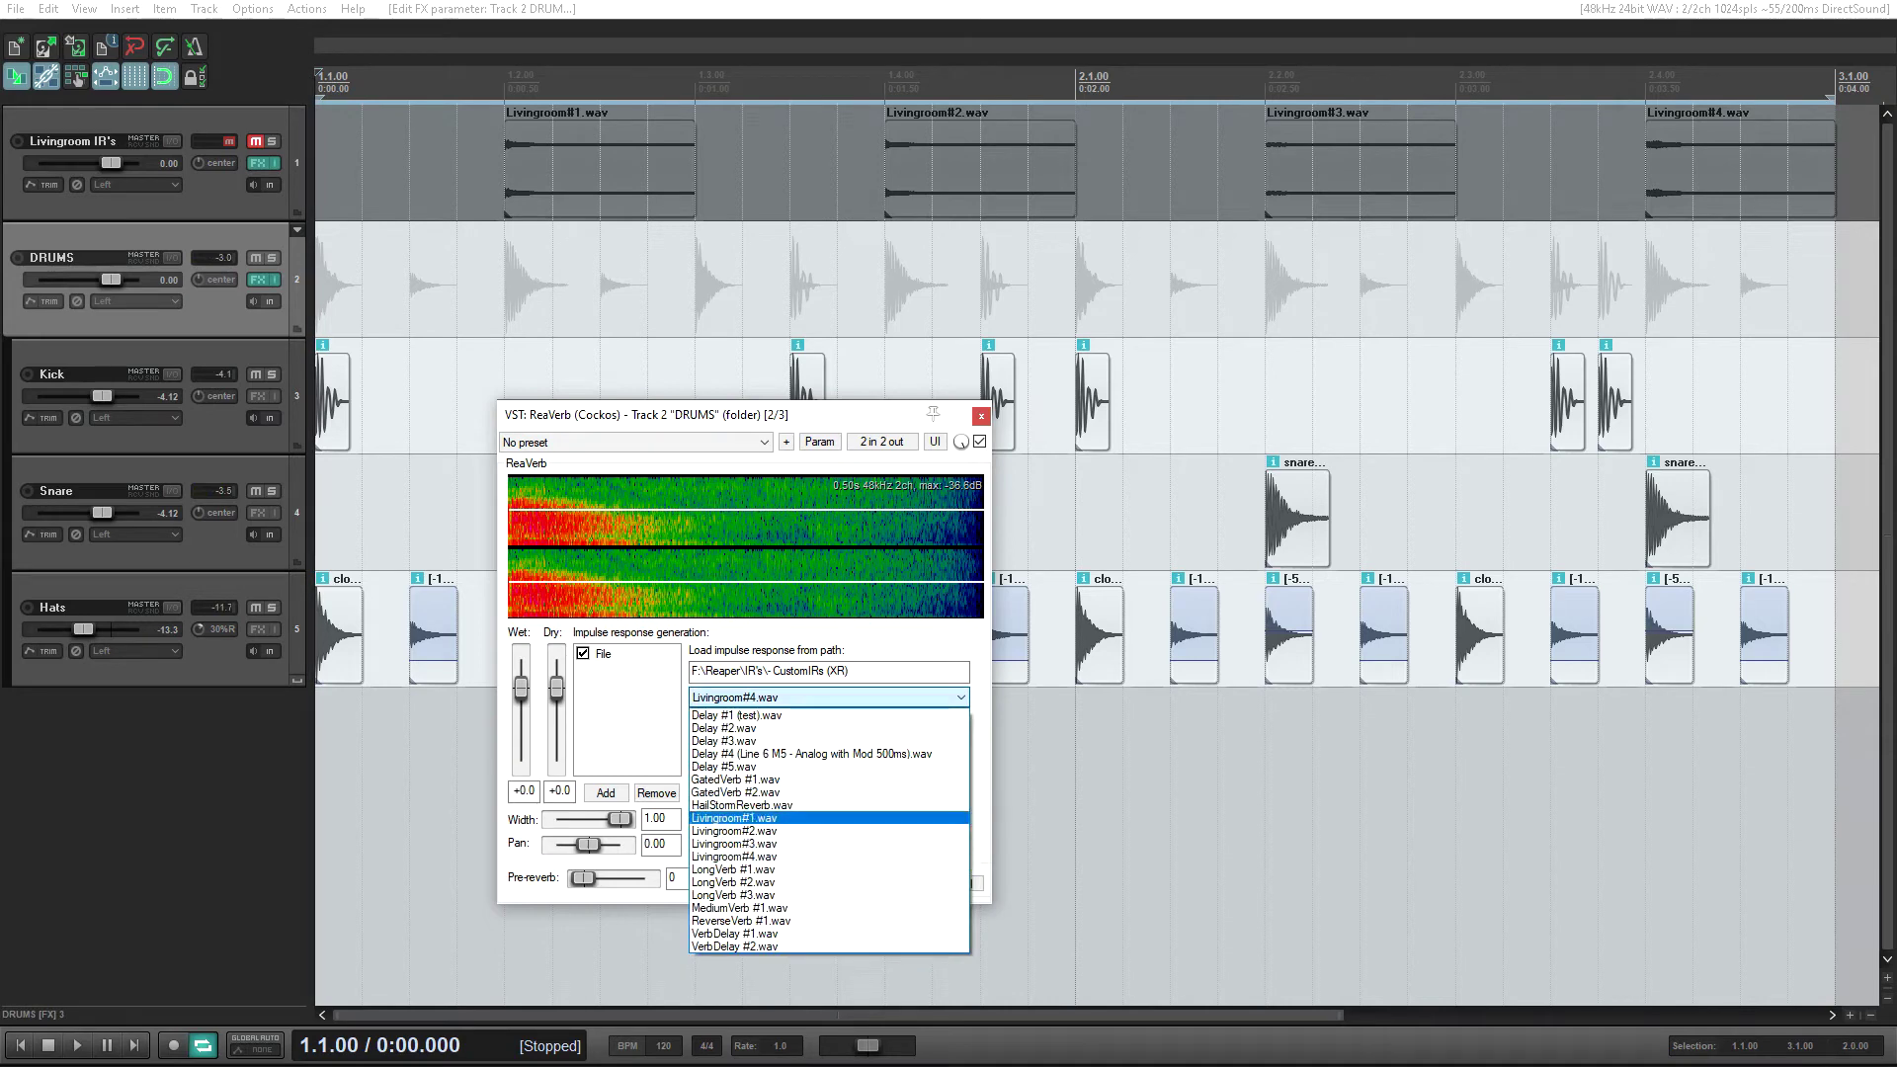
{"action": "left_click", "coordinate": [733, 843]}
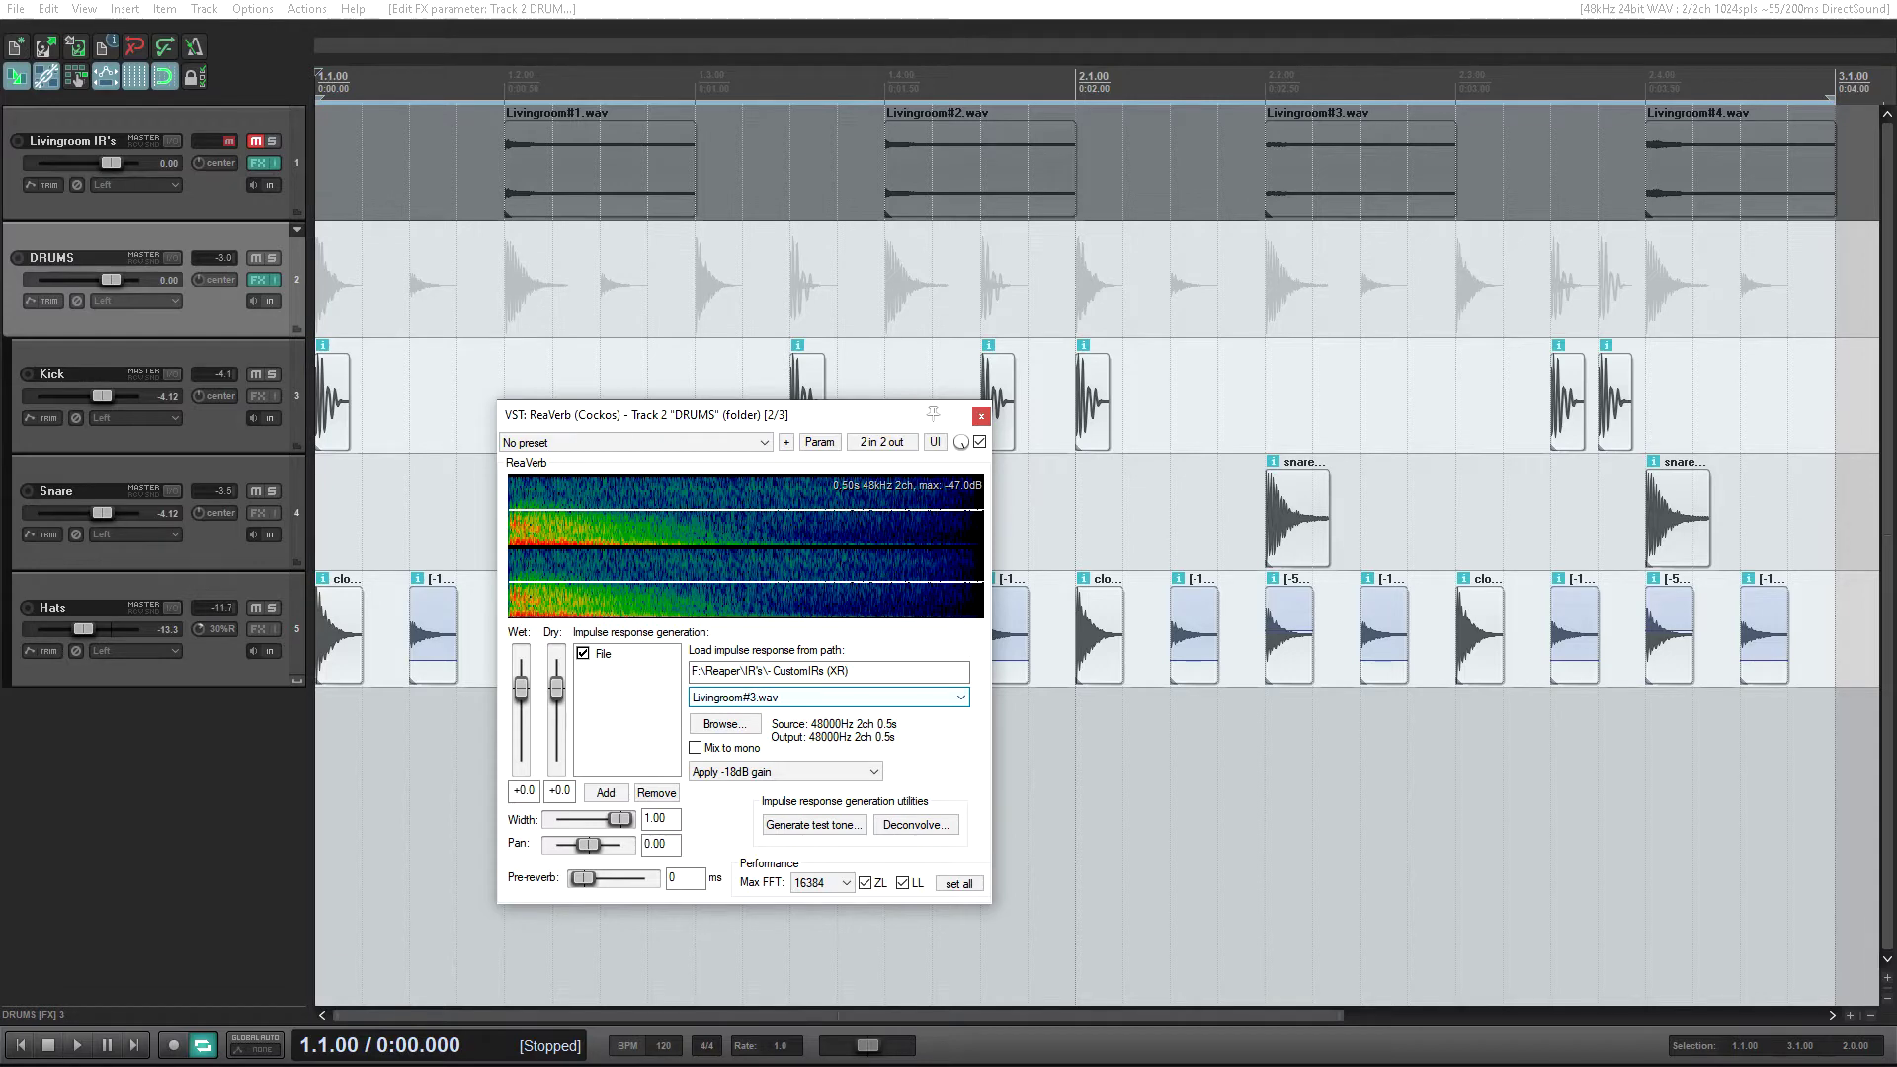
{"action": "key", "text": "Escape"}
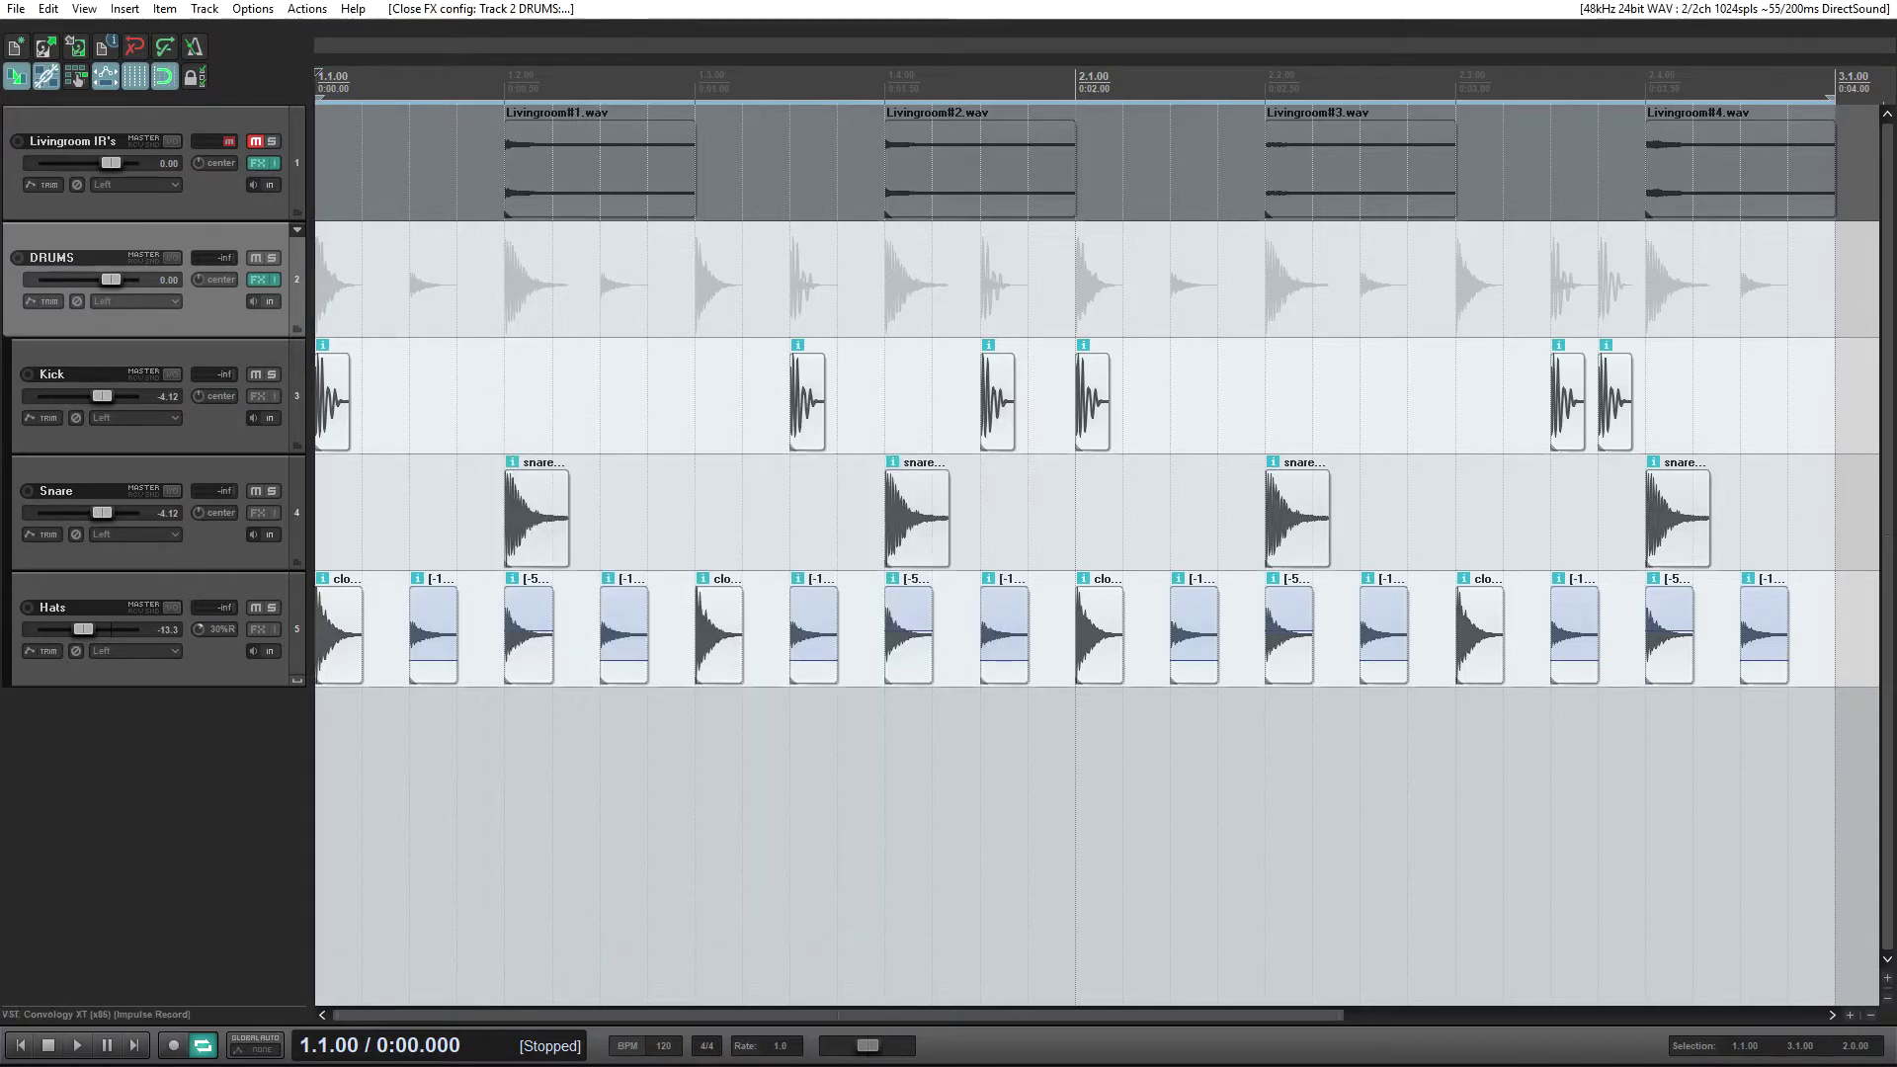
- Browse several Convology XT 80s-90s DSP3 - Pro presets, including 2016 - Stereo Room Short and 68 - Building, ending on 3500 - Backward Verb
{"action": "left_click_drag", "start_coordinate": [1055, 333], "coordinate": [1112, 299]}
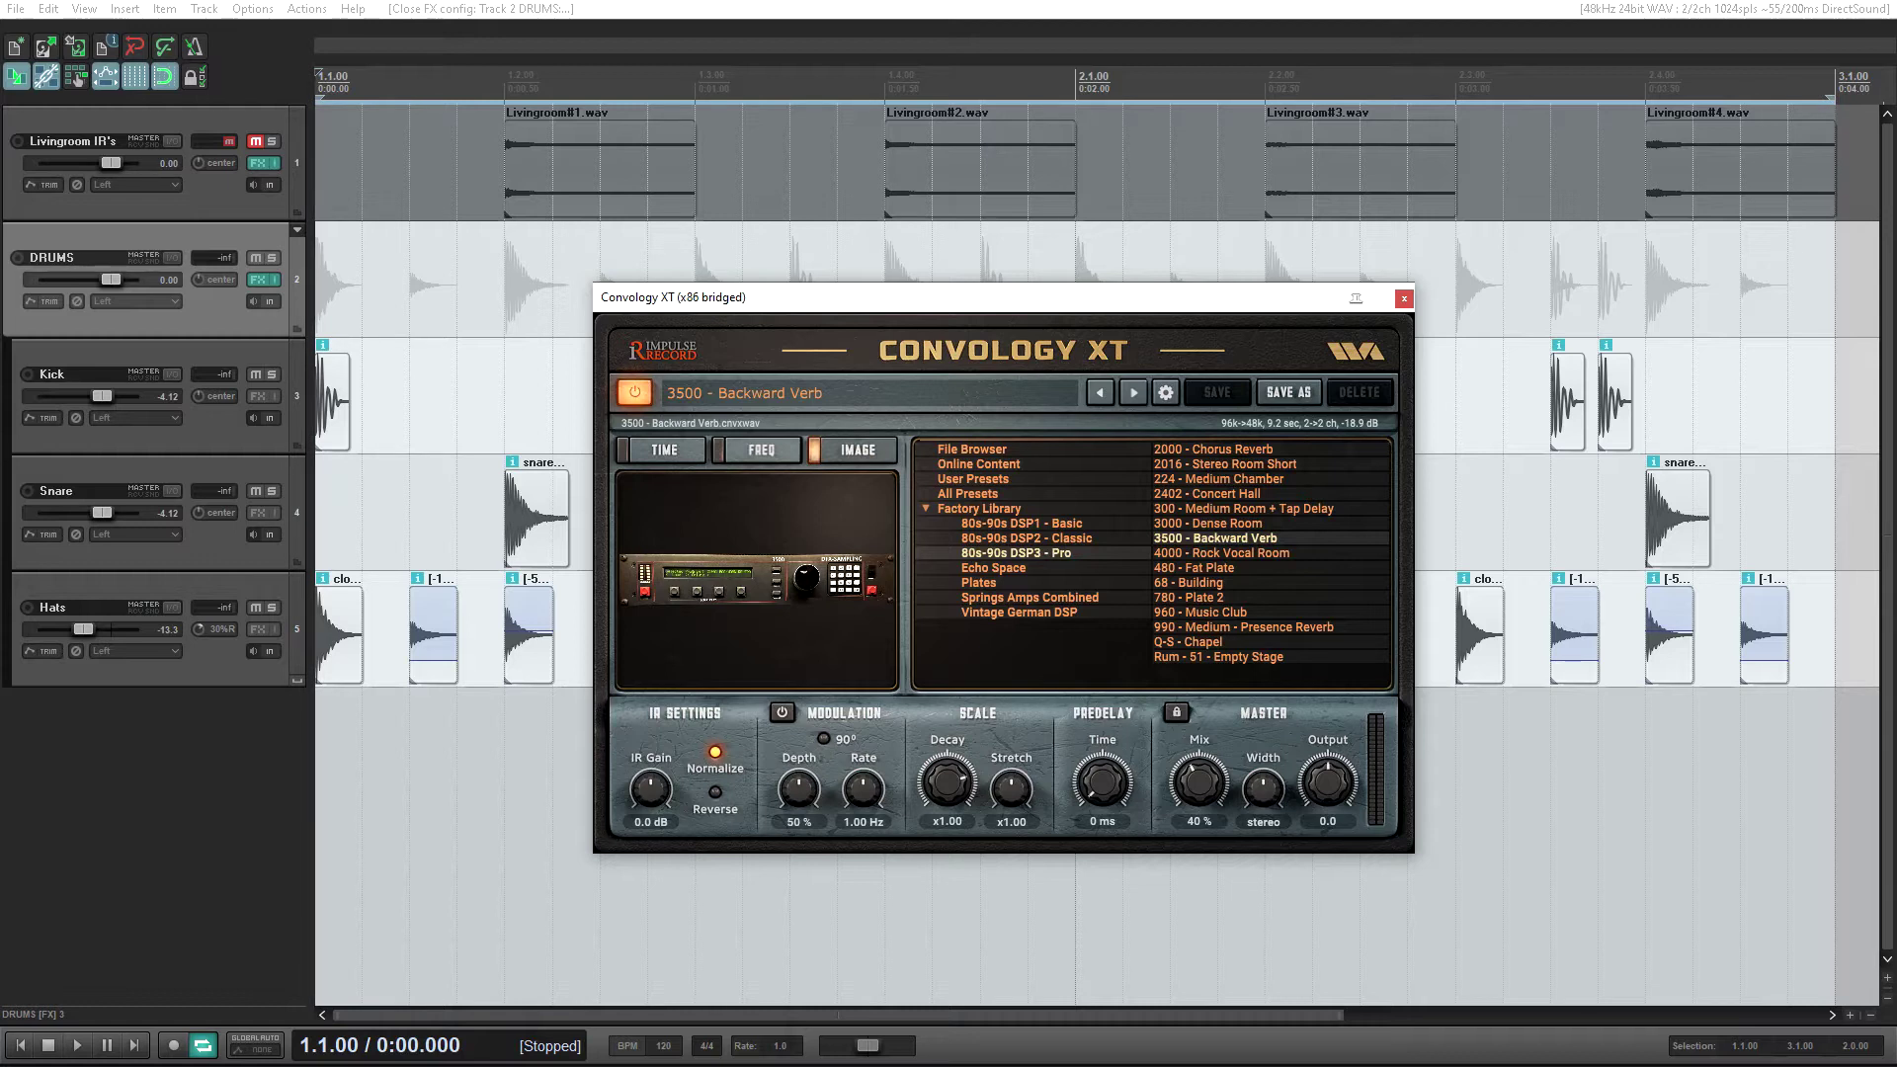
{"action": "left_click", "coordinate": [1225, 464]}
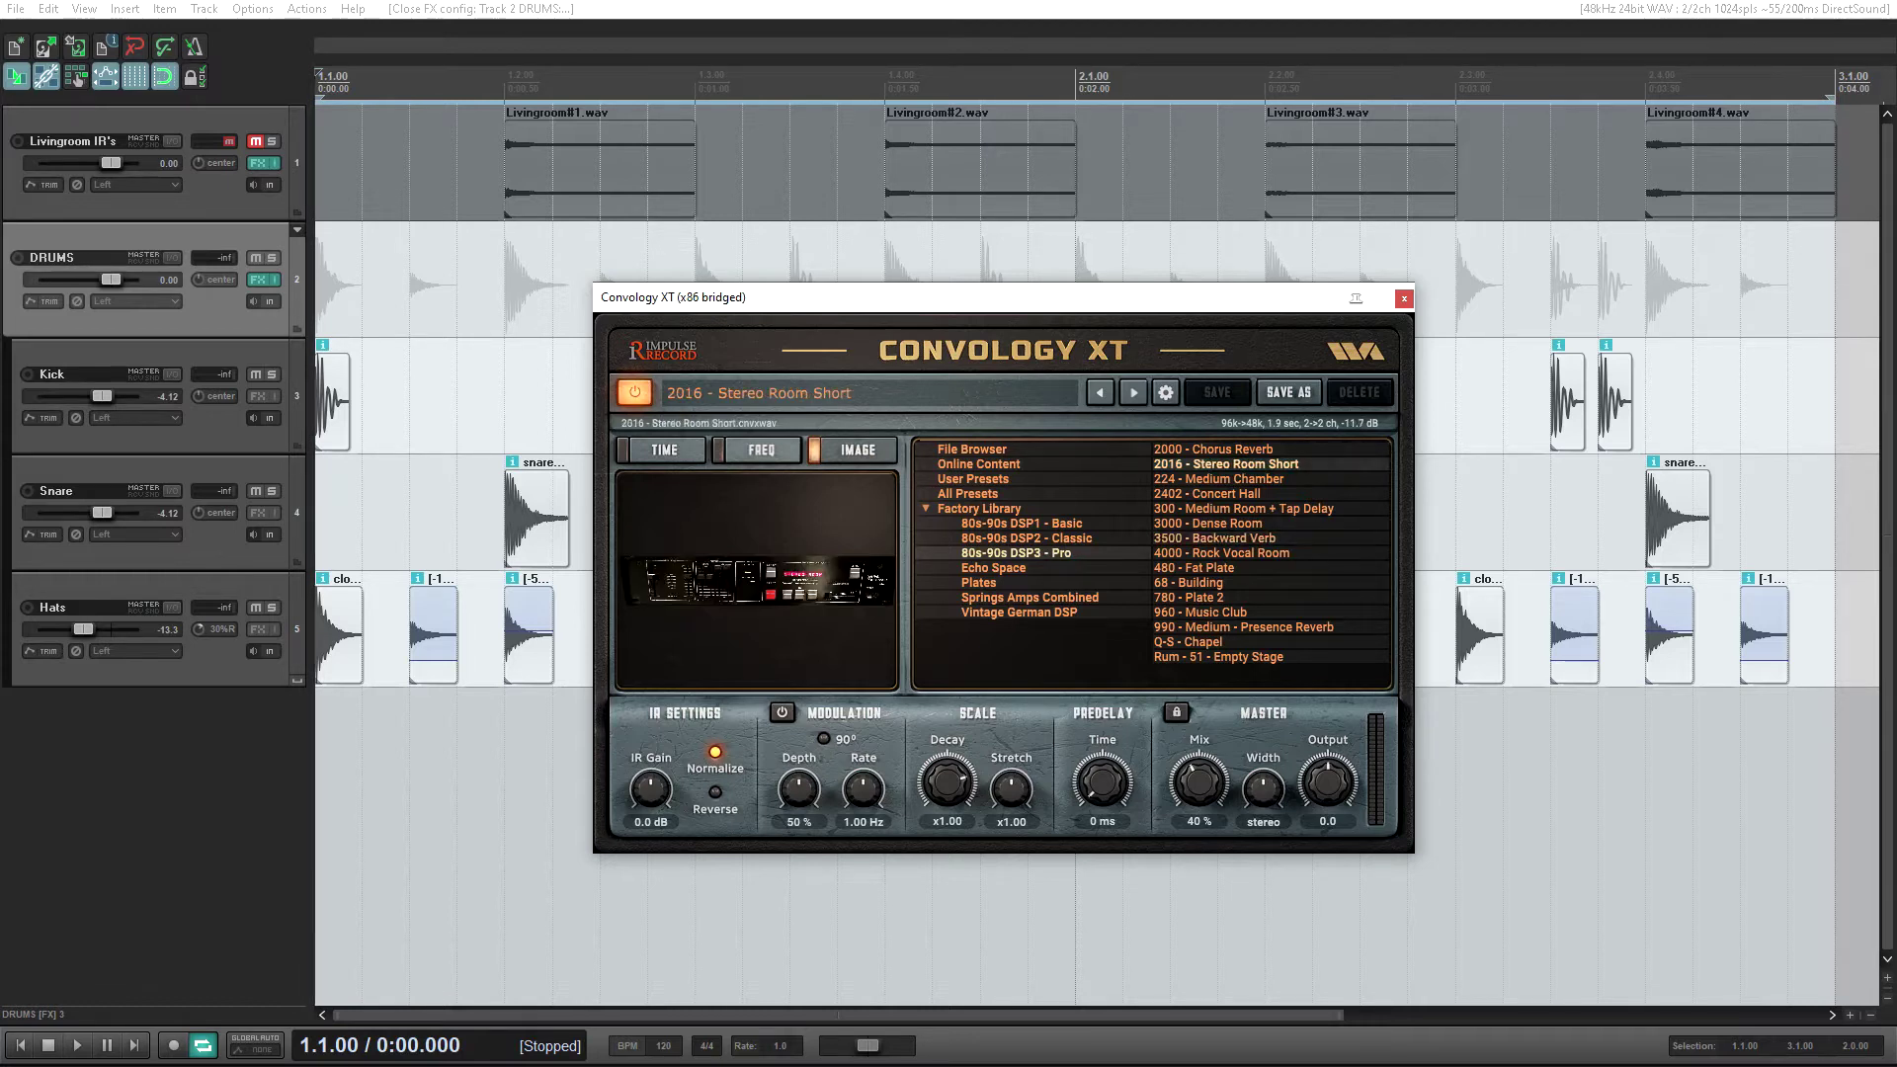
{"action": "left_click", "coordinate": [1189, 642]}
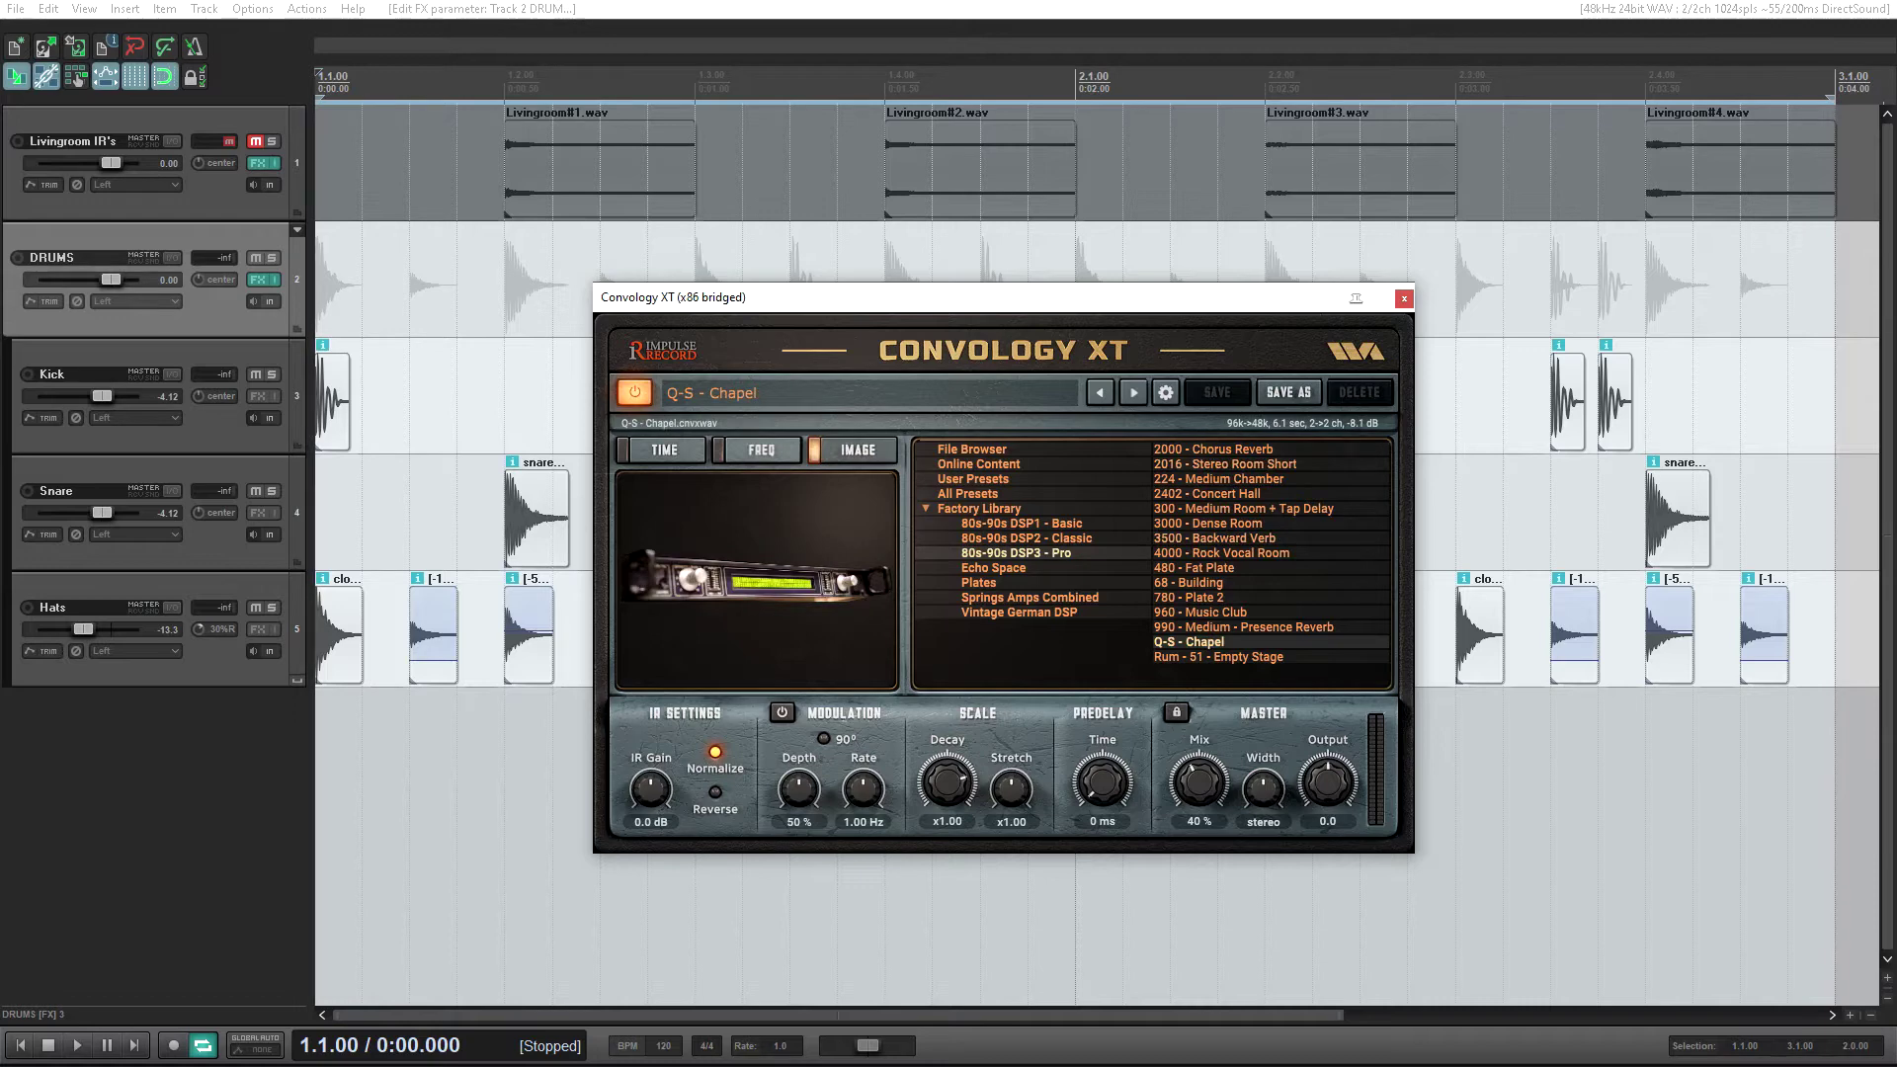
{"action": "left_click", "coordinate": [1189, 597]}
{"action": "left_click", "coordinate": [1218, 656]}
{"action": "left_click", "coordinate": [1188, 582]}
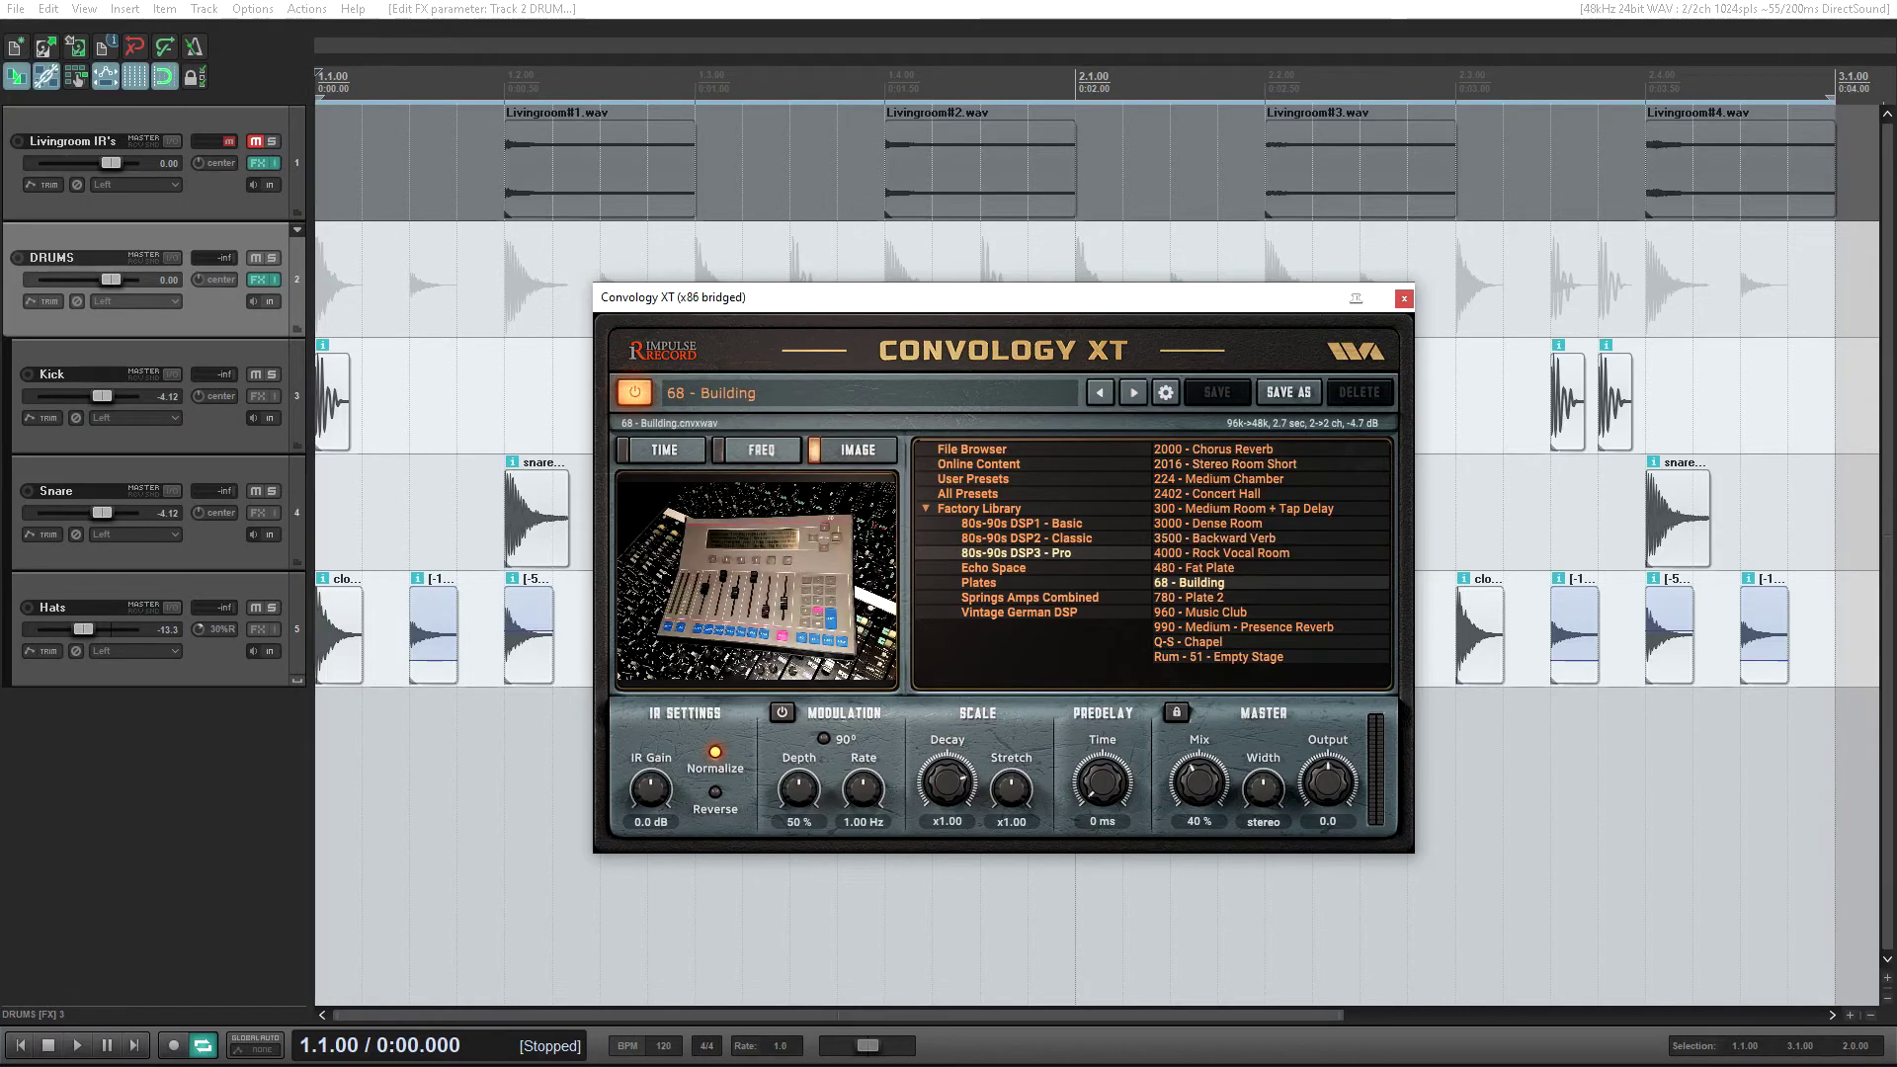
{"action": "left_click", "coordinate": [1214, 537]}
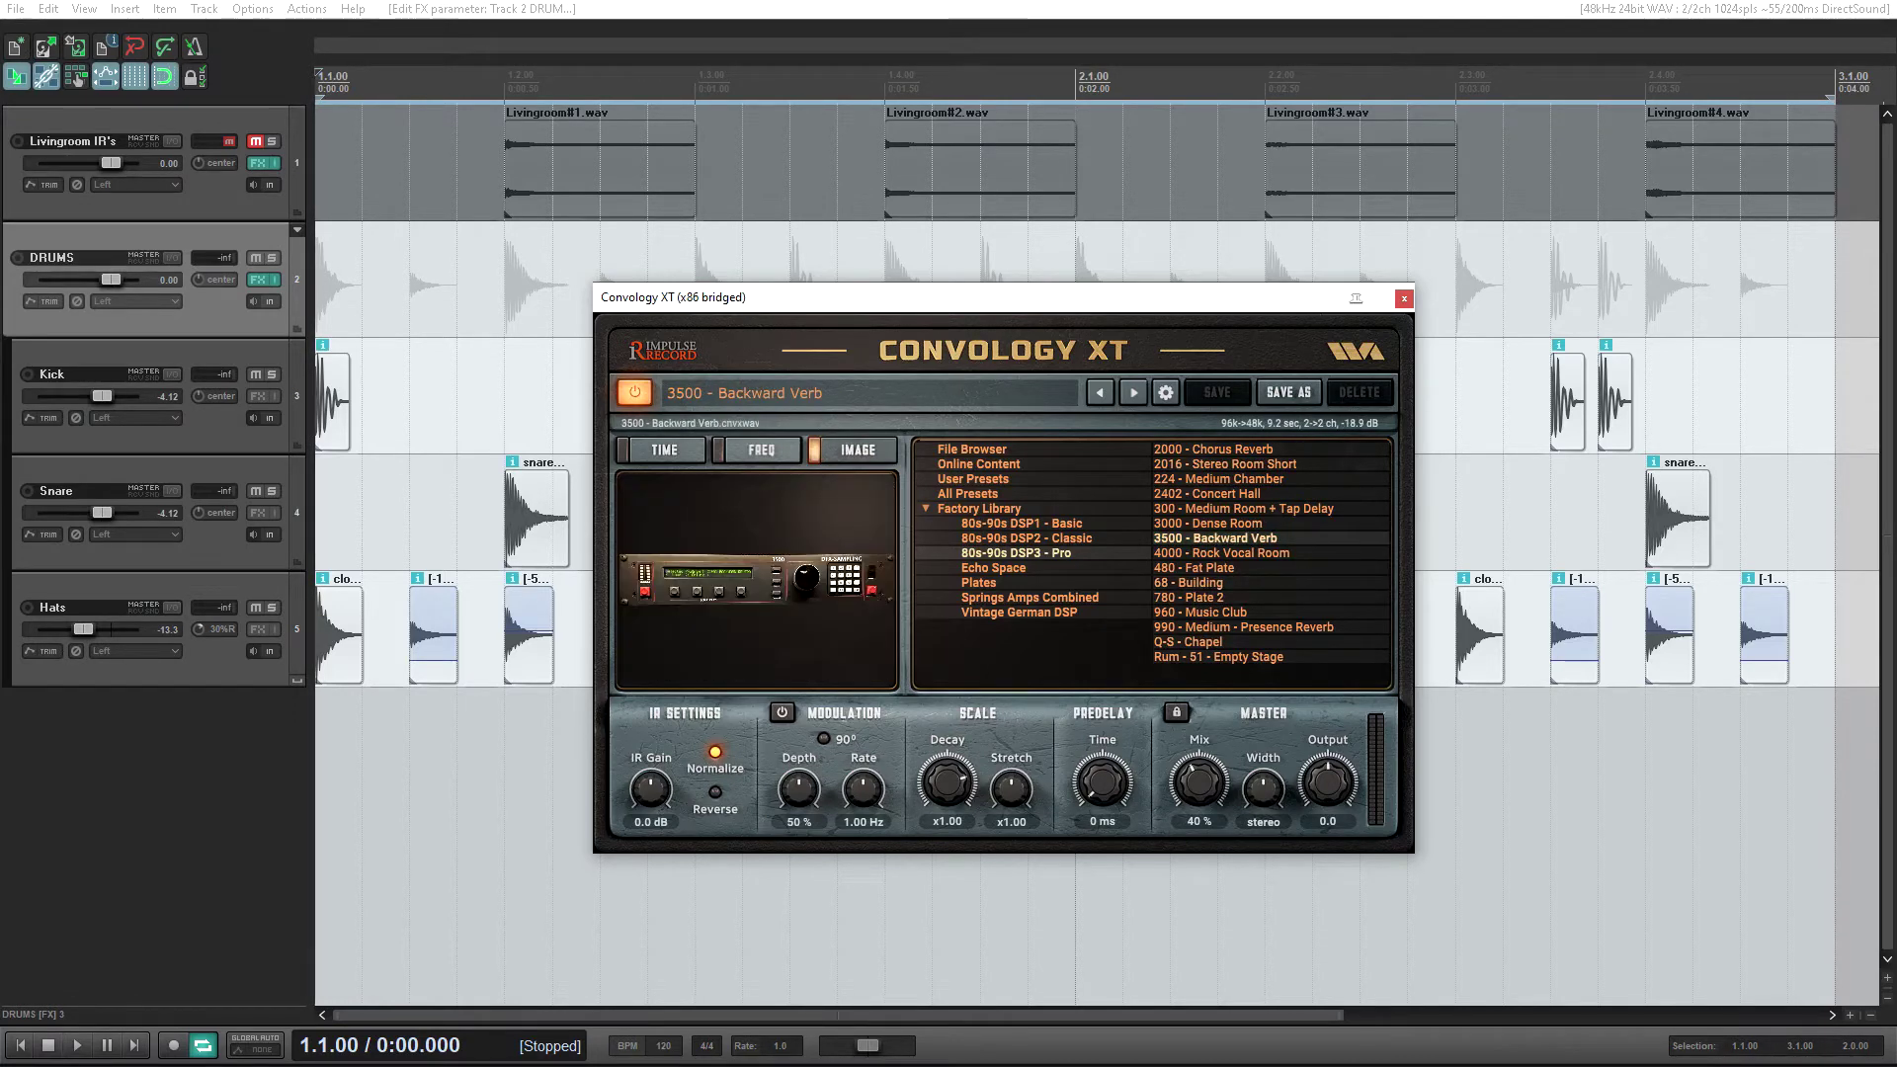
- Reposition the Convology XT window and play the drum loop through the 3500 - Backward Verb preset
{"action": "left_click_drag", "start_coordinate": [938, 304], "coordinate": [863, 315]}
{"action": "left_click_drag", "start_coordinate": [714, 307], "coordinate": [894, 313]}
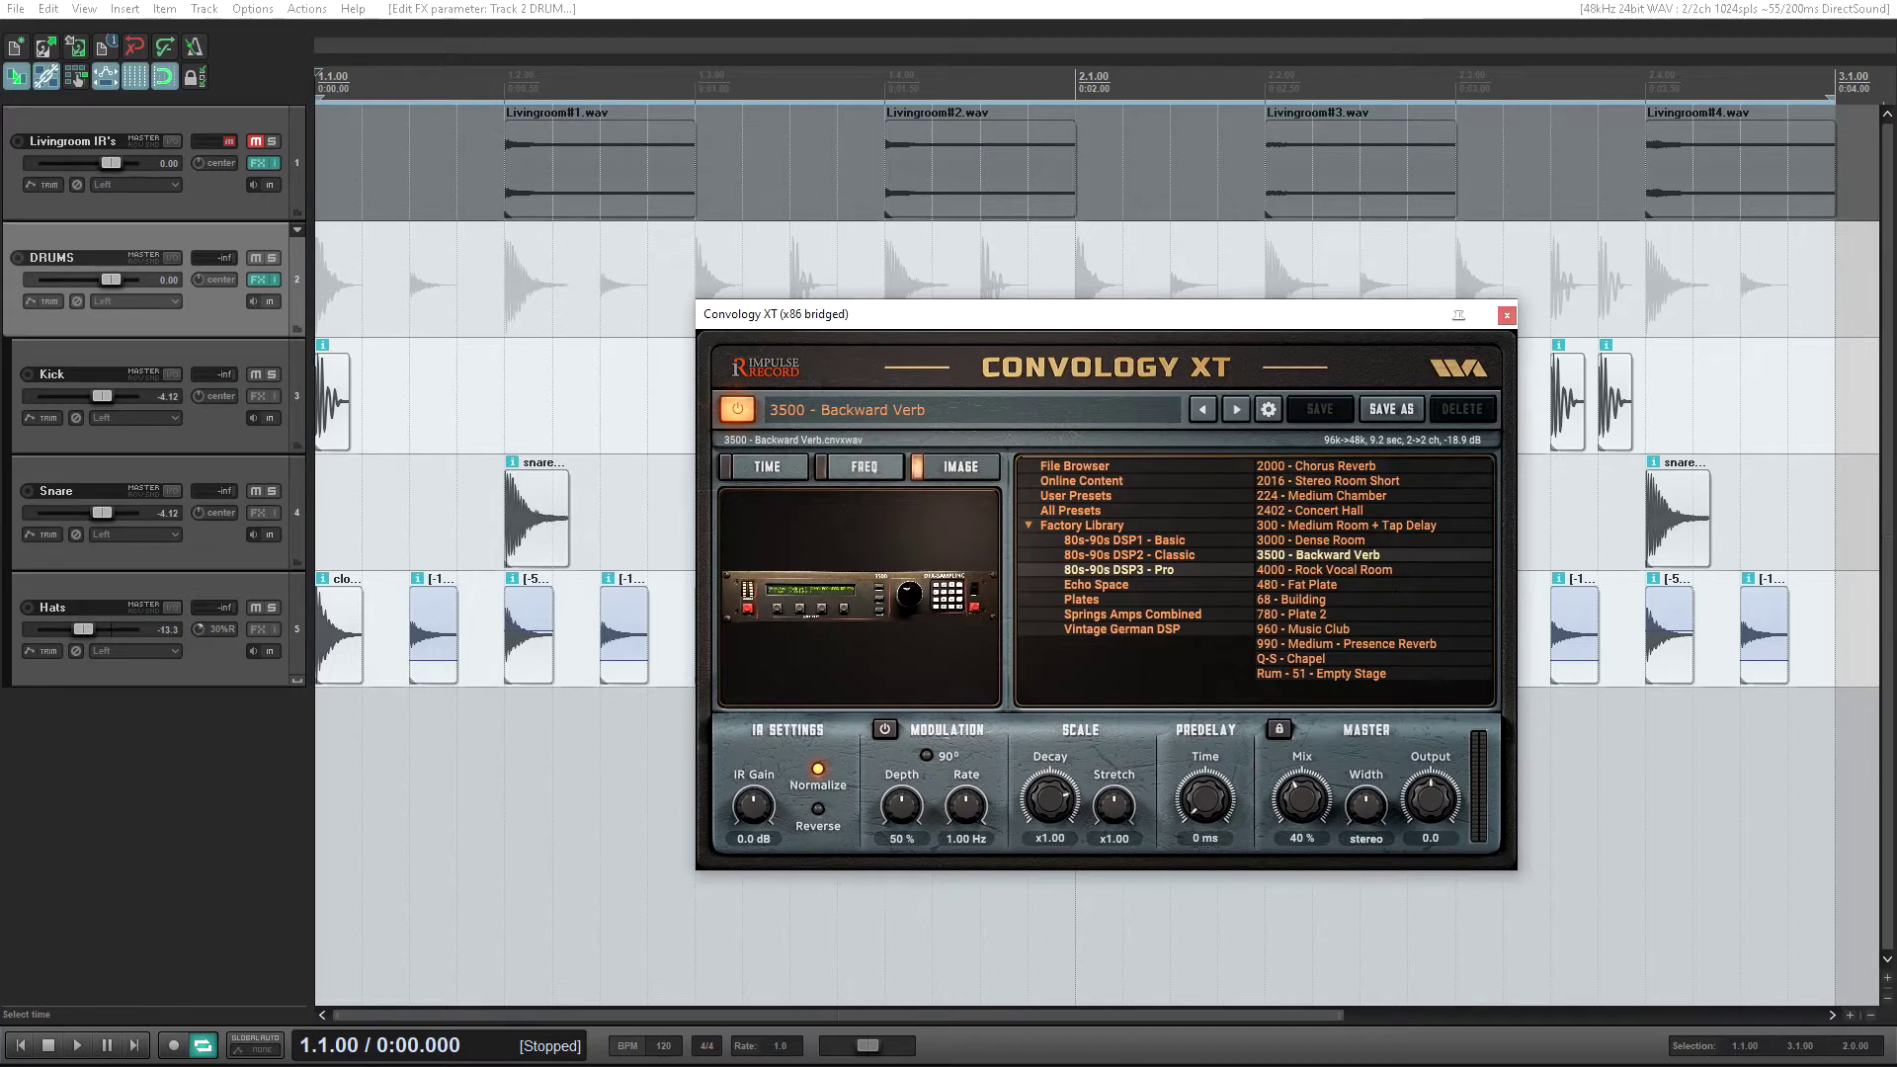
{"action": "key", "text": "space"}
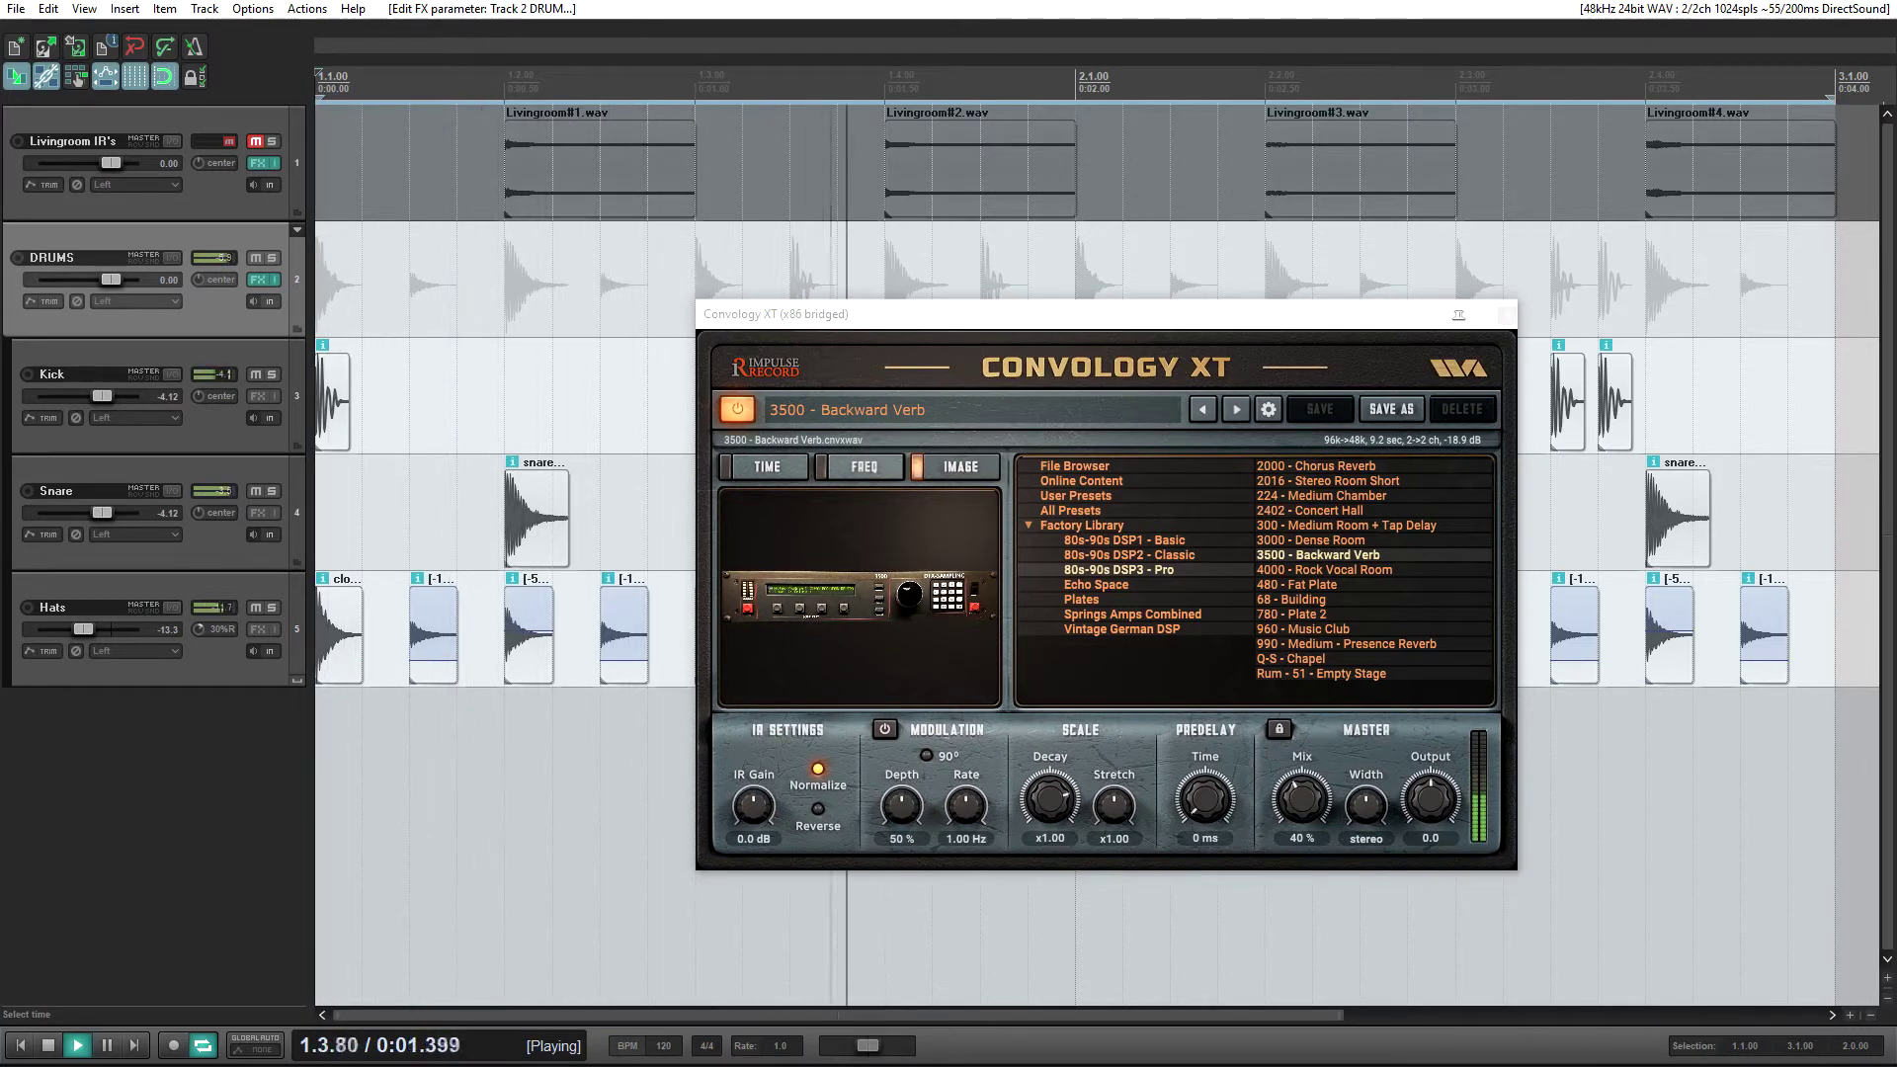
{"action": "key", "text": "space"}
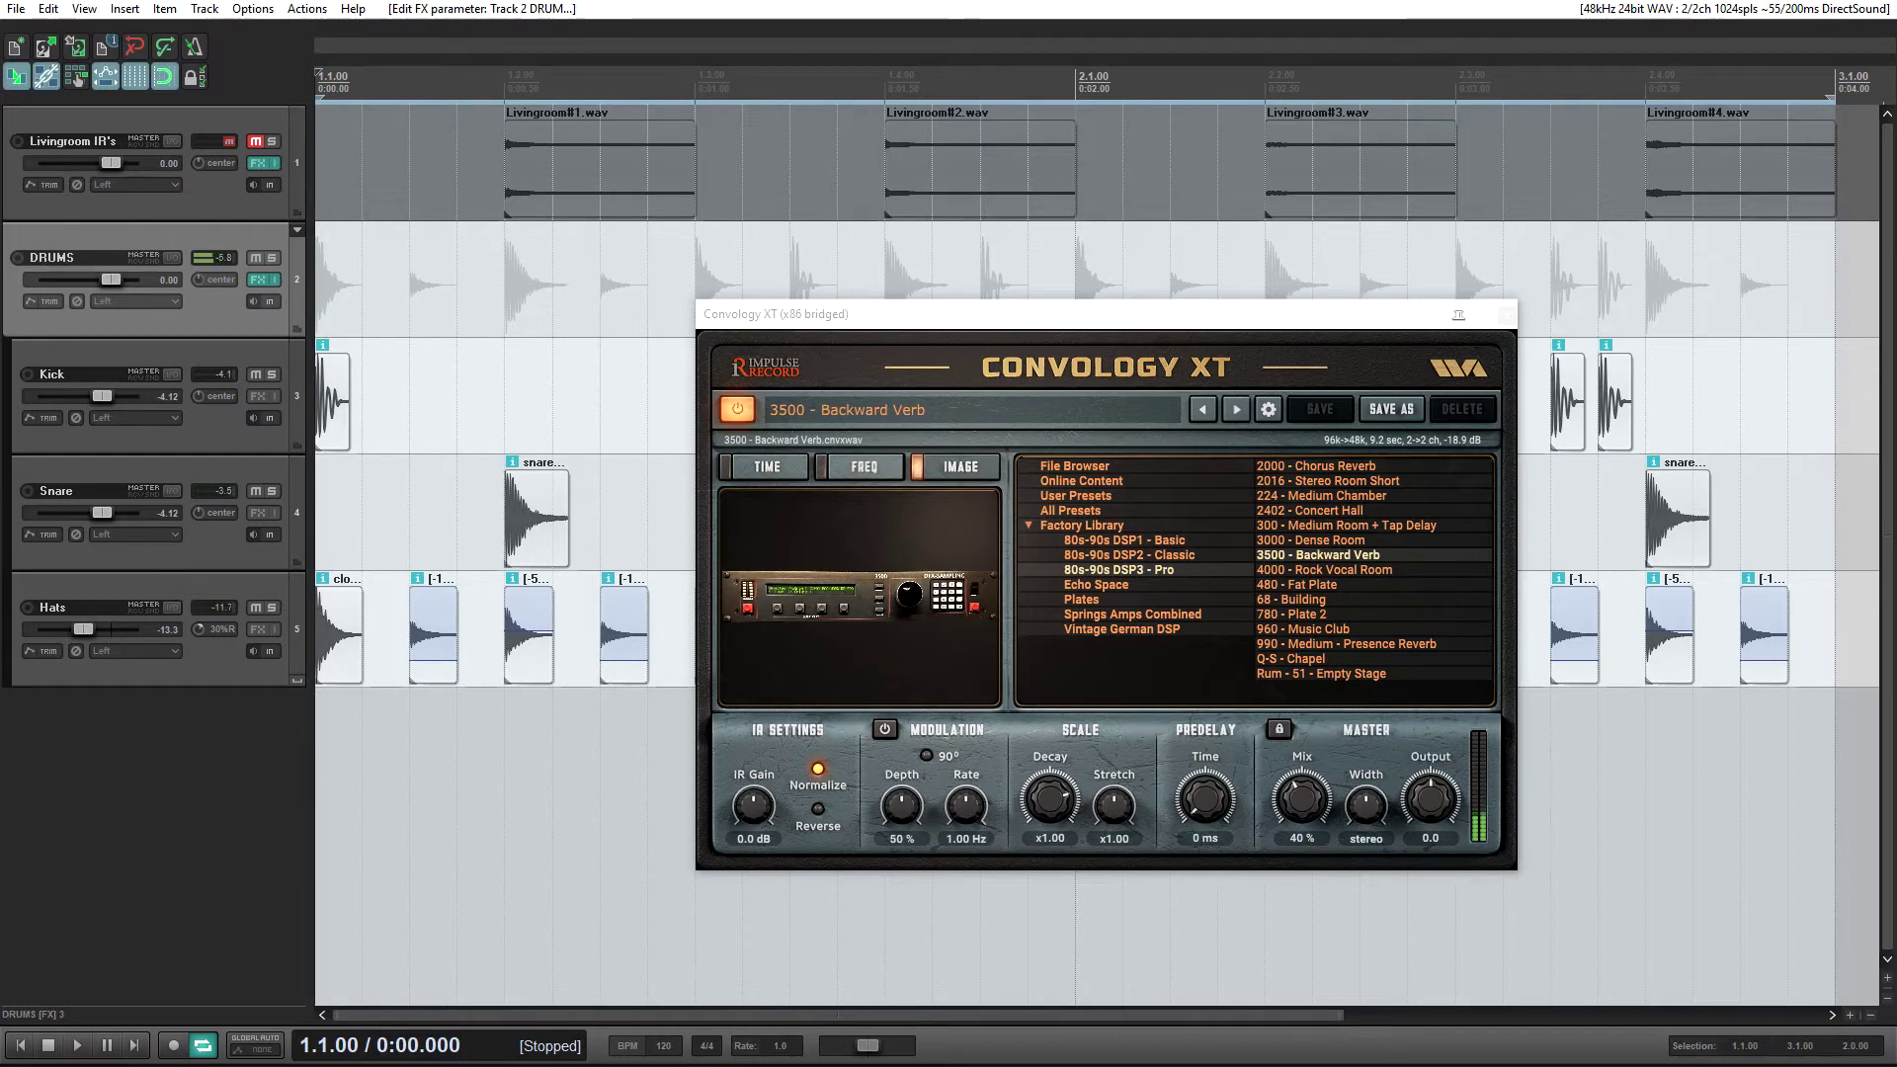
- Load Livingroom#2.wav from Convology XT's file browser, show its time view and play the drum loop through it
{"action": "left_click", "coordinate": [1074, 466]}
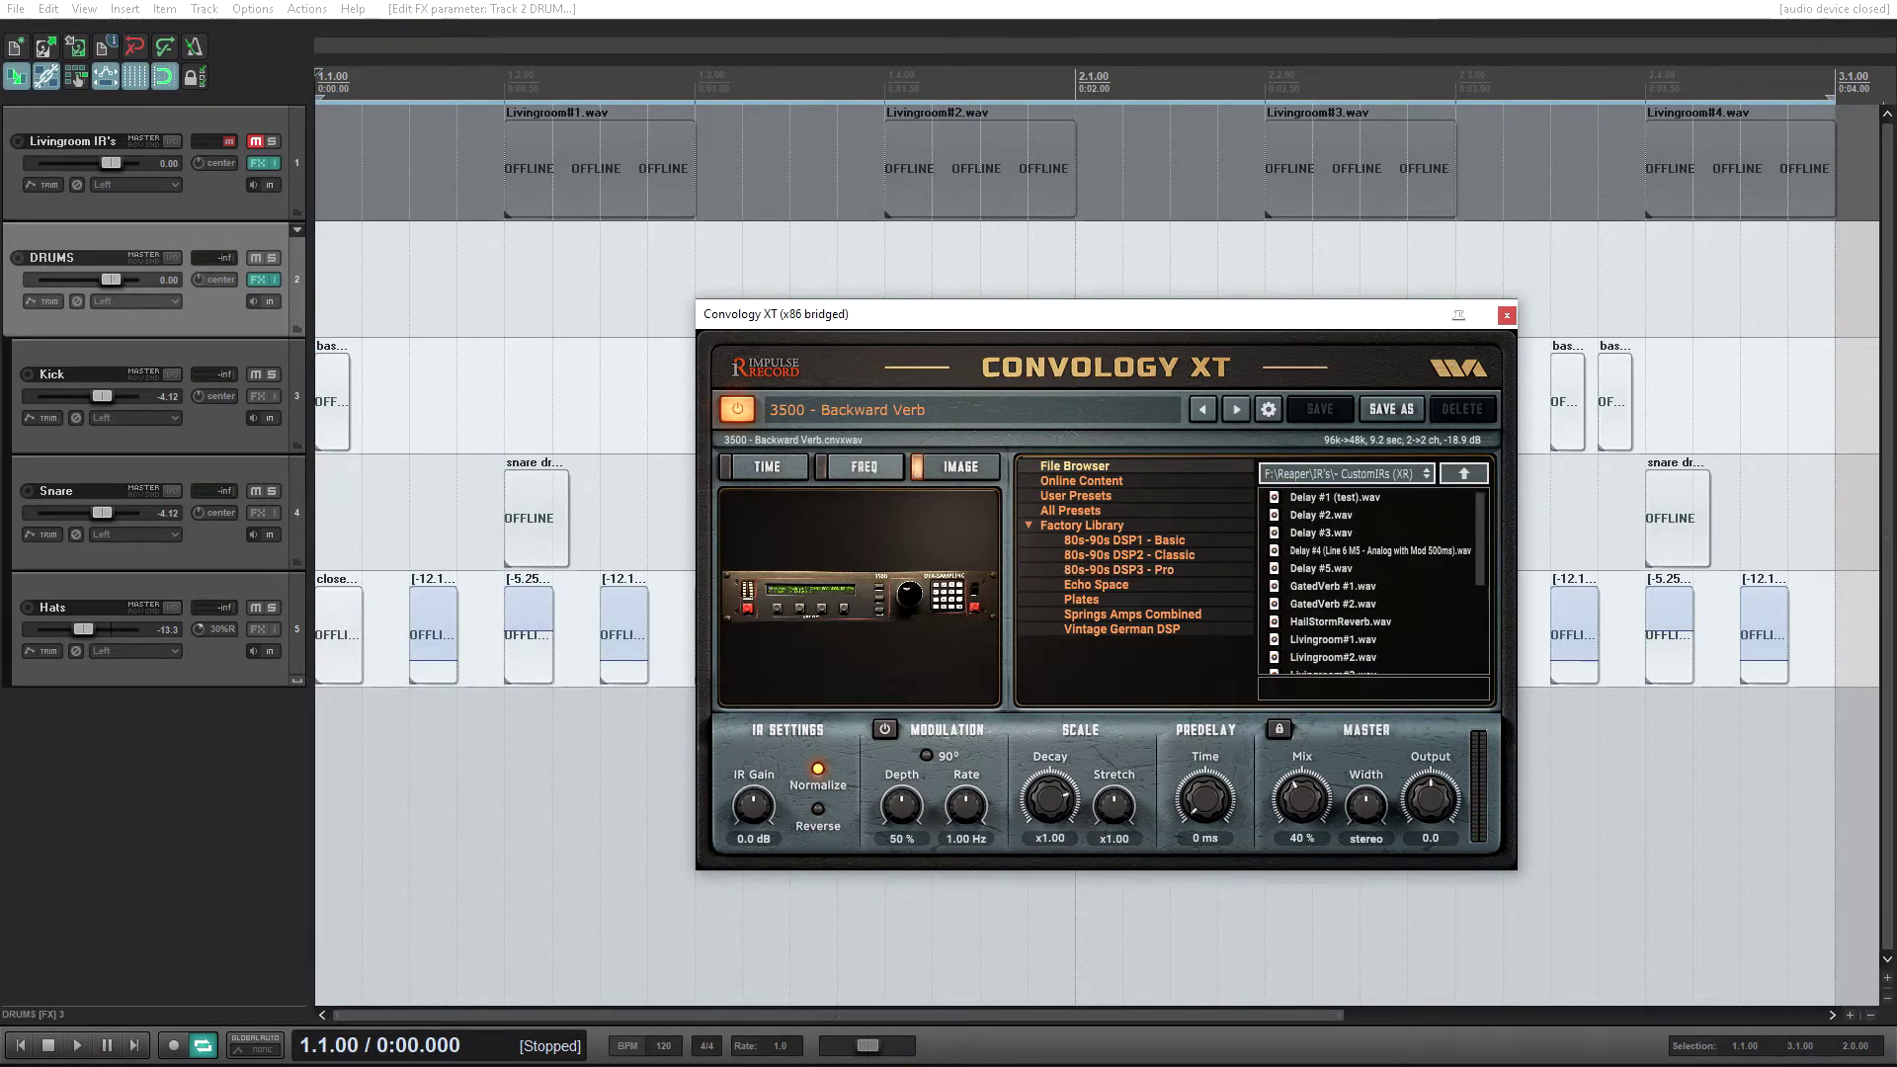
{"action": "scroll", "coordinate": [1369, 583], "scroll_direction": "down", "scroll_amount": 1}
{"action": "left_click", "coordinate": [1332, 599]}
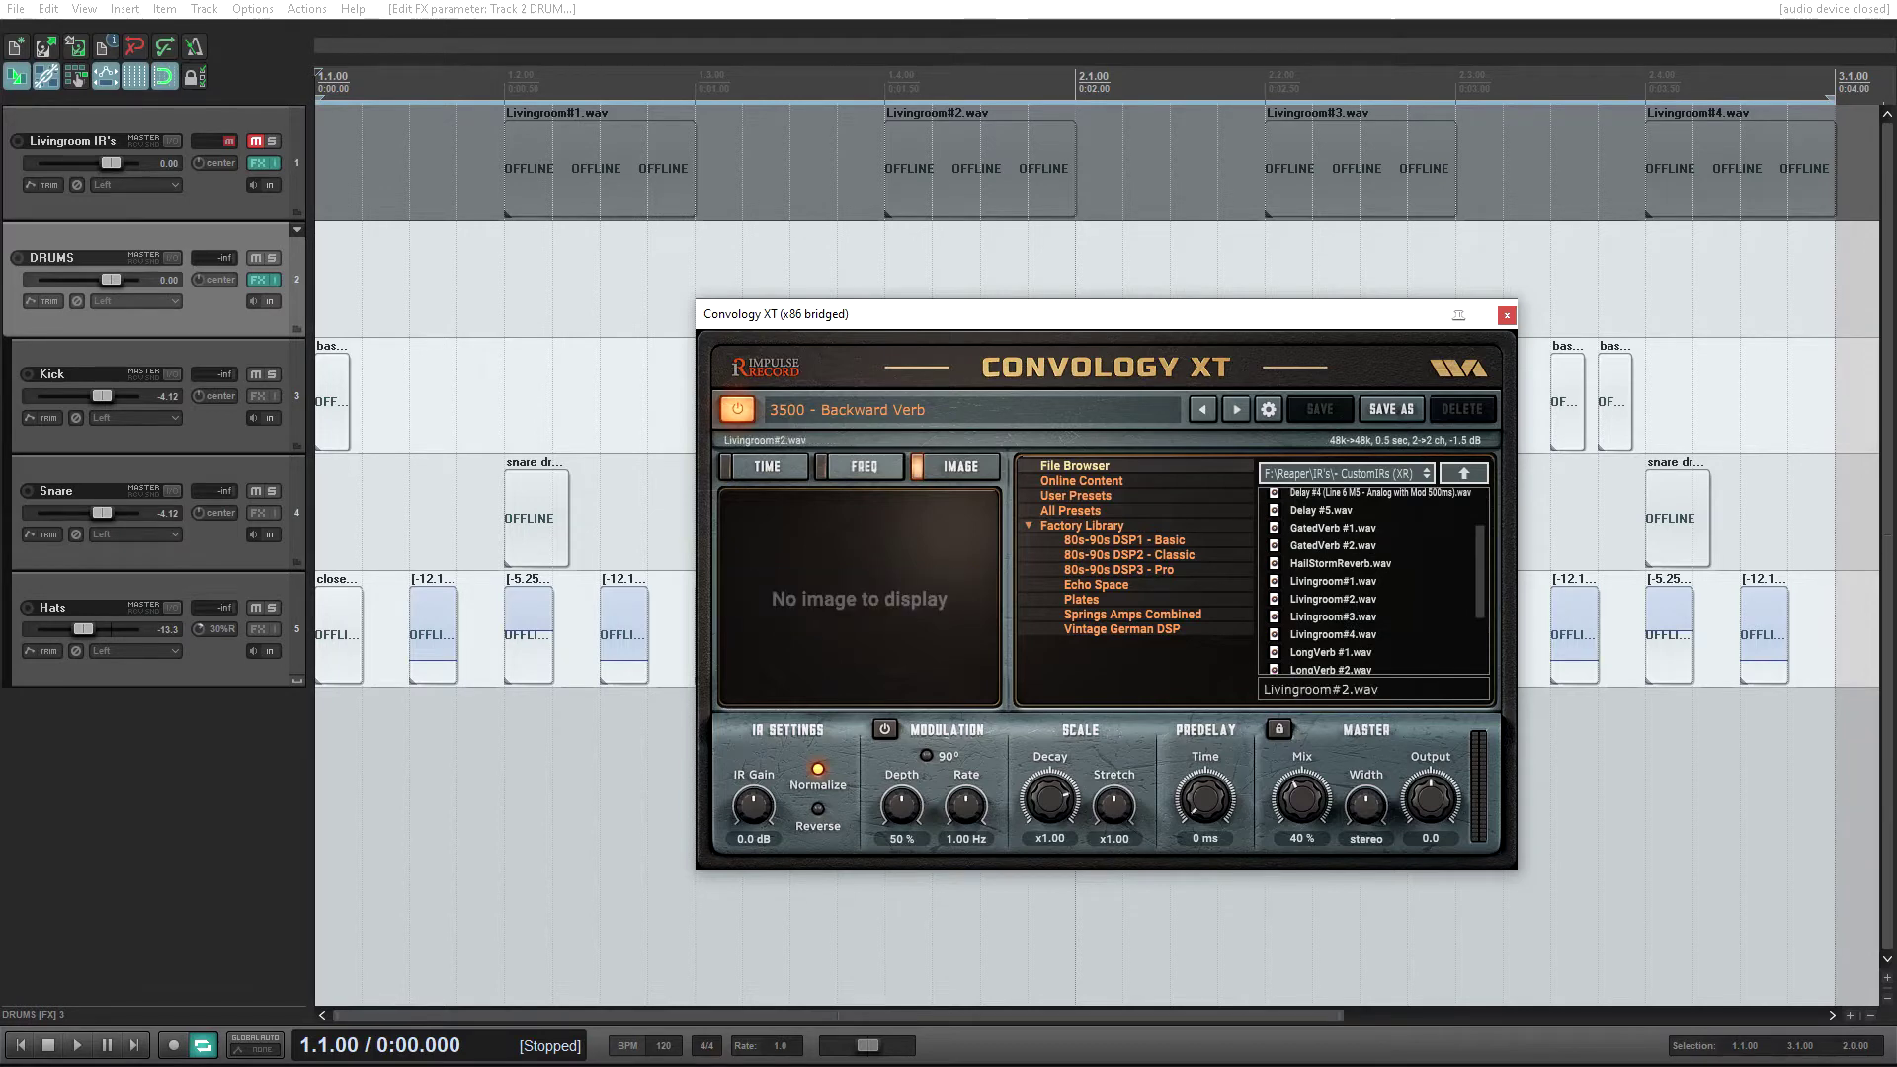
{"action": "left_click", "coordinate": [766, 467]}
{"action": "key", "text": "space"}
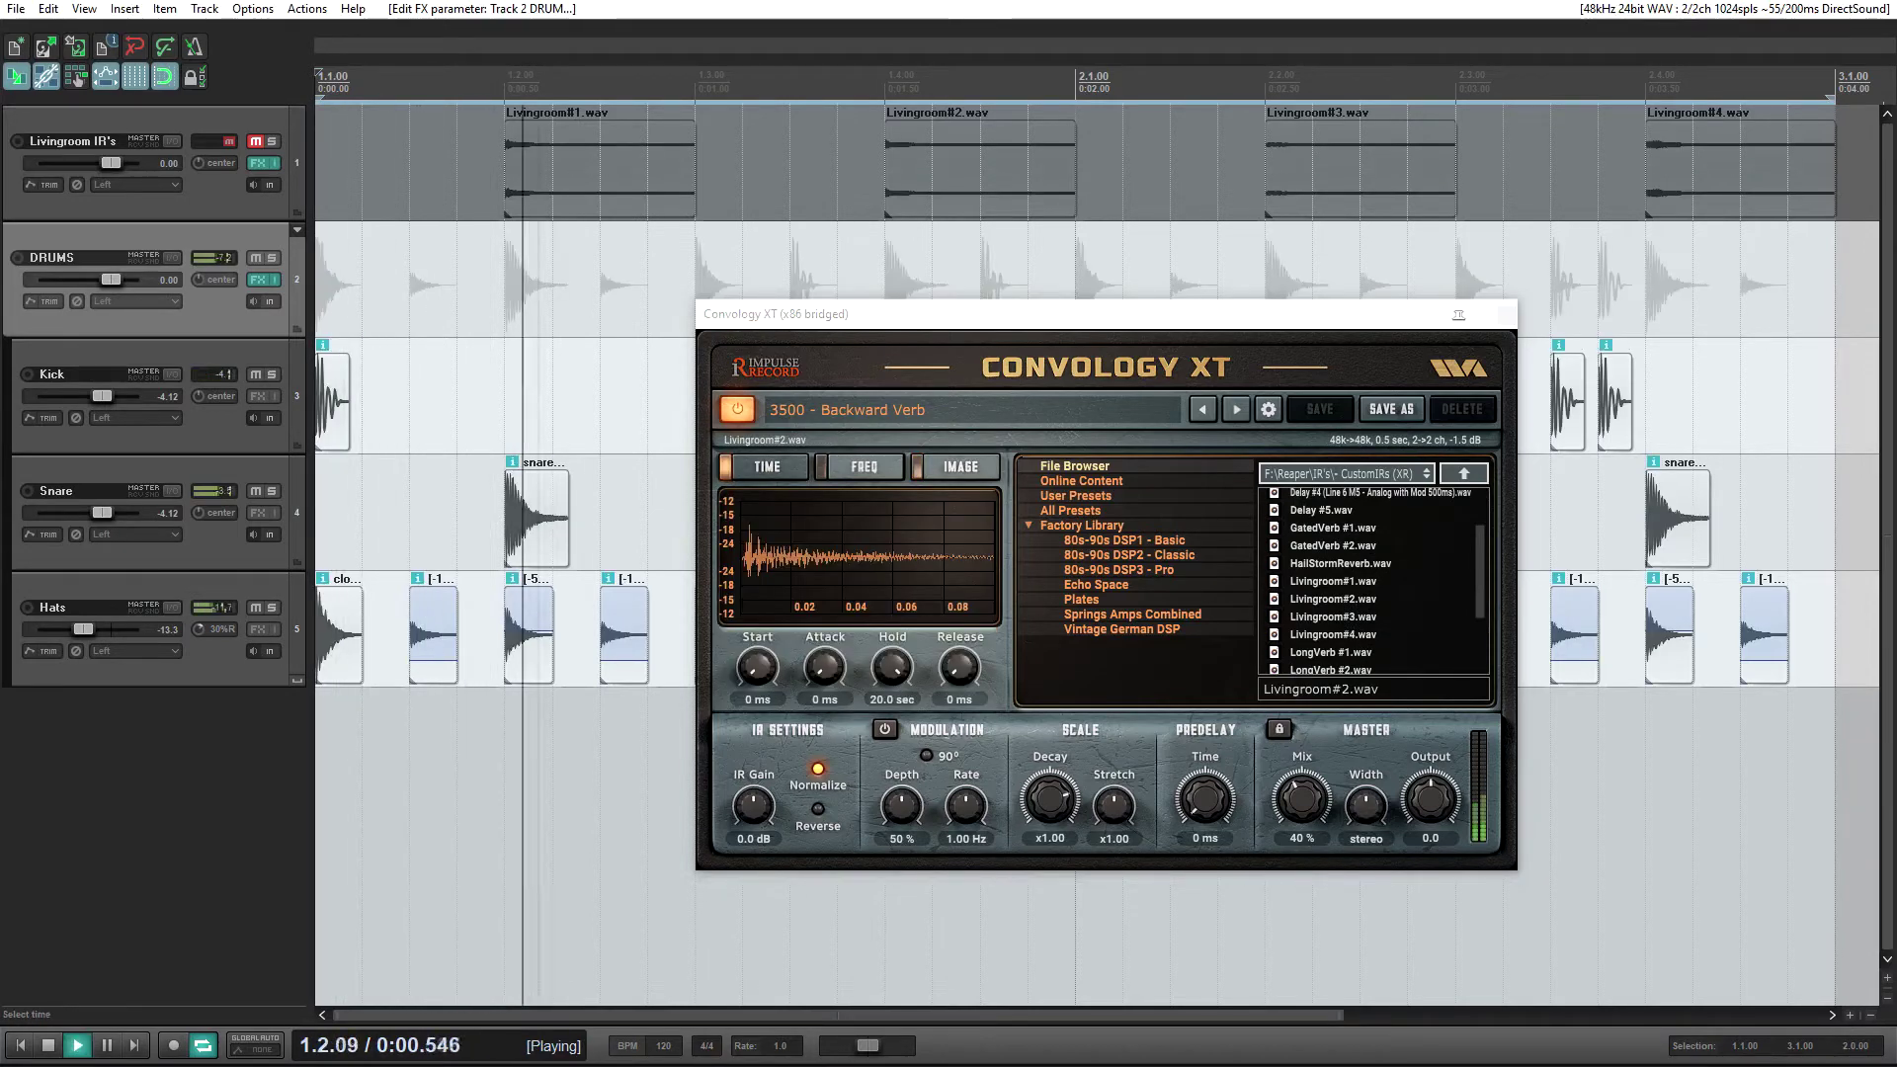
{"action": "key", "text": "space"}
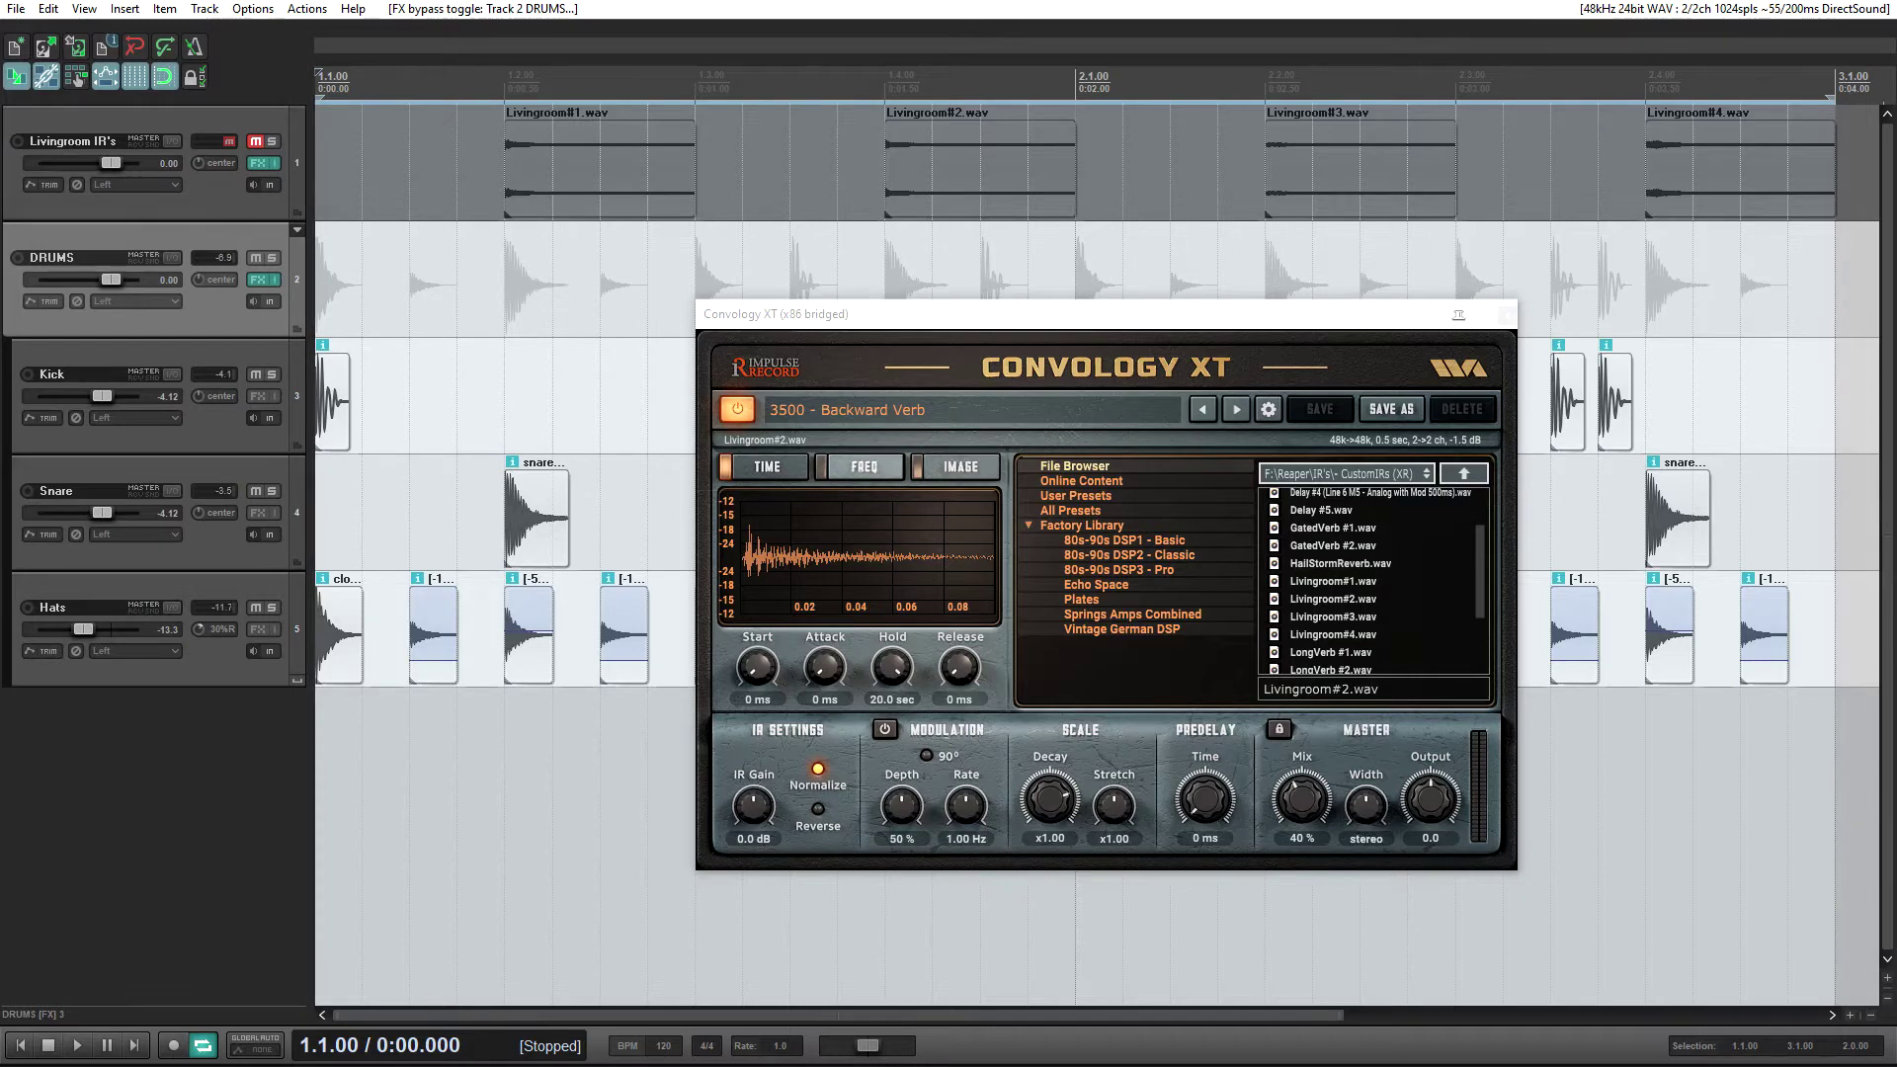
- Show Convology XT's frequency view and try the Normalize and Reverse options, playing the drum loop with Reverse enabled
{"action": "left_click", "coordinate": [863, 466]}
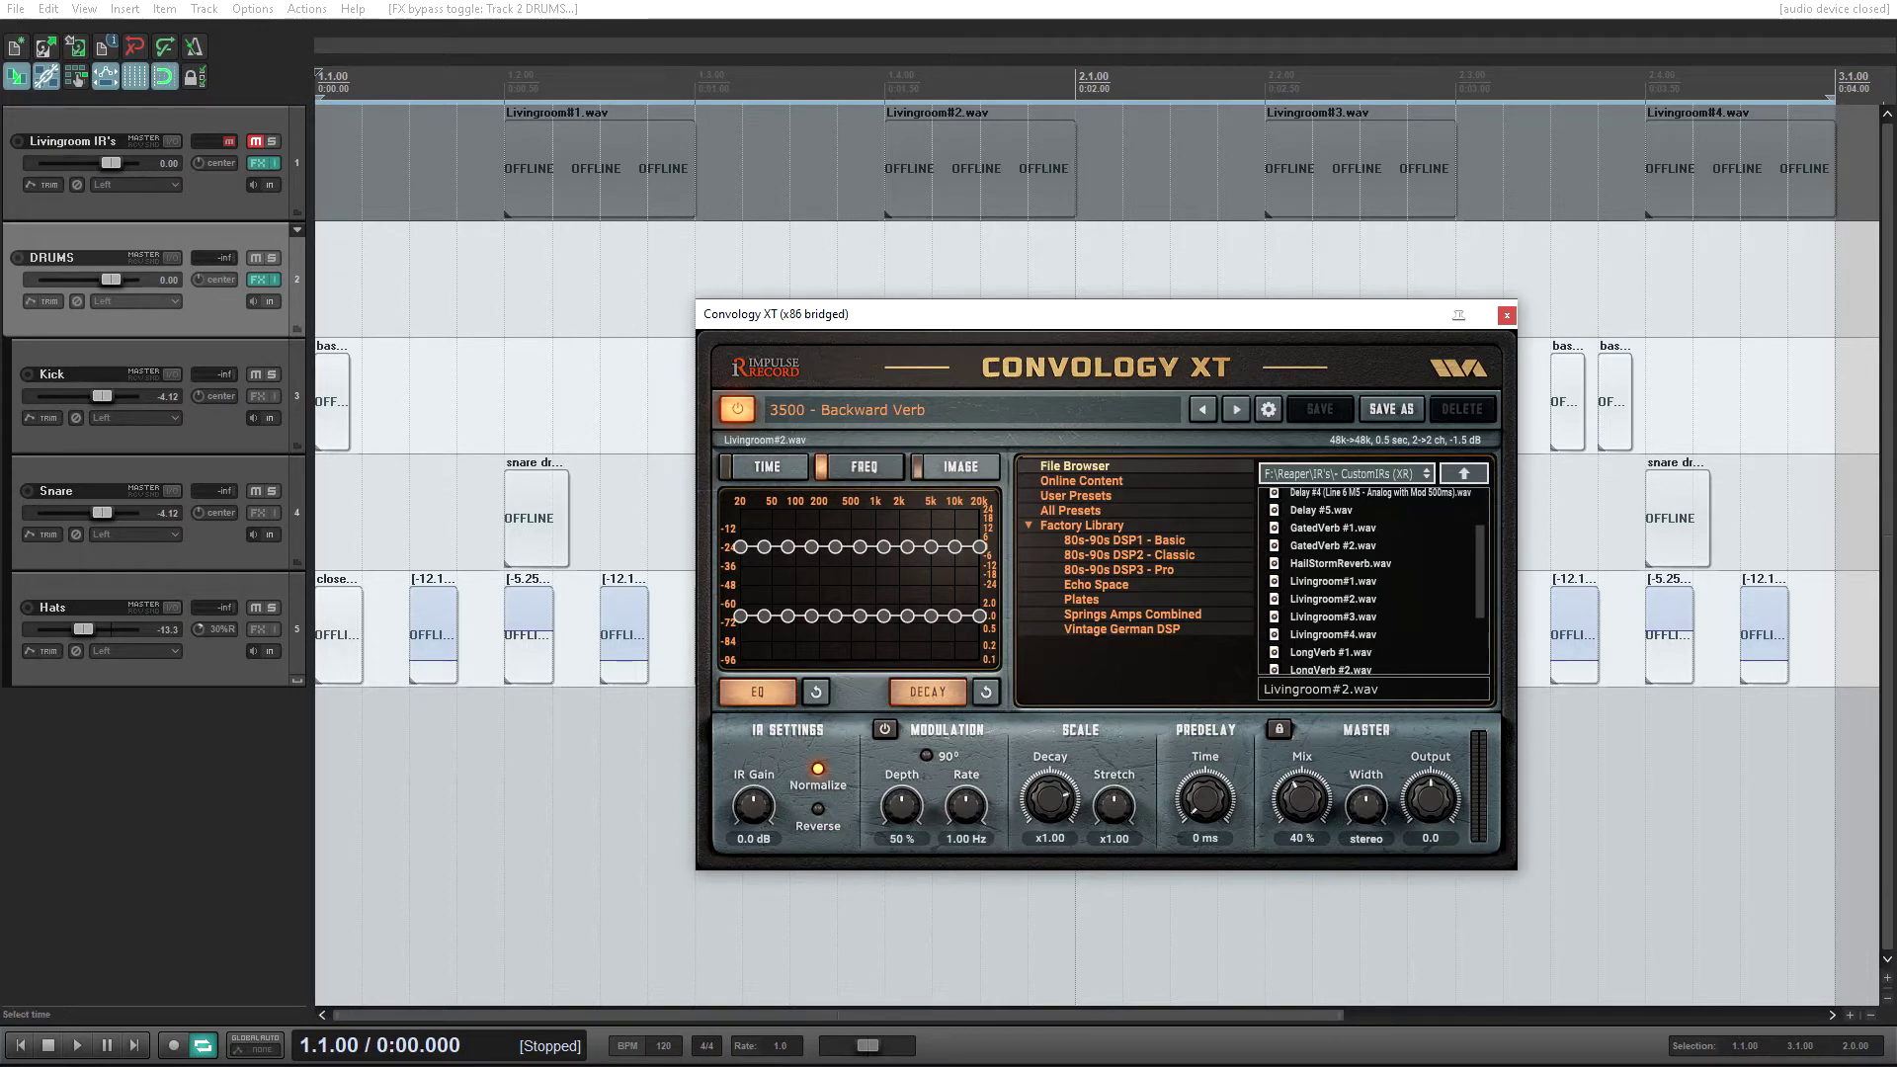
{"action": "left_click", "coordinate": [818, 769]}
{"action": "left_click", "coordinate": [818, 769]}
{"action": "left_click", "coordinate": [817, 809]}
{"action": "left_click", "coordinate": [818, 809]}
{"action": "left_click", "coordinate": [361, 280]}
{"action": "key", "text": "space"}
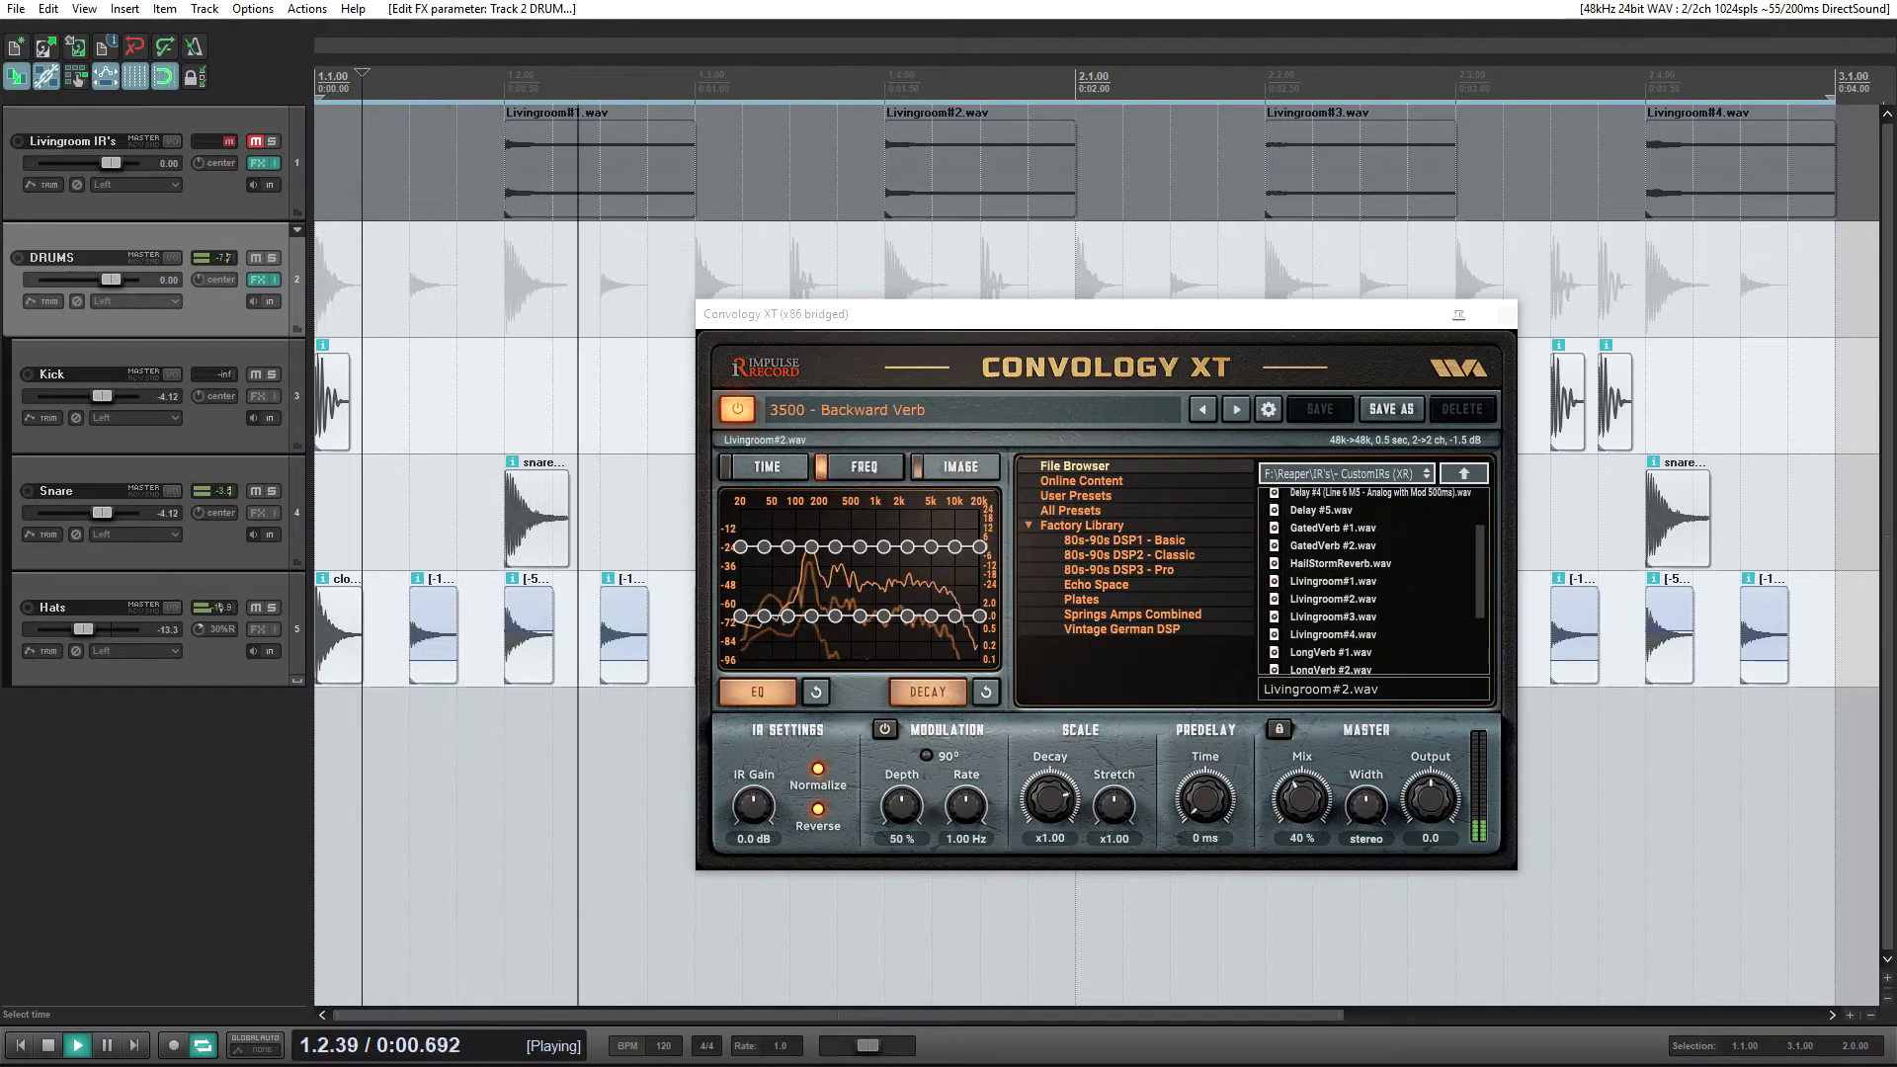
{"action": "key", "text": "space"}
- Try Convology XT's modulation switch and predelay time control
{"action": "left_click", "coordinate": [885, 729]}
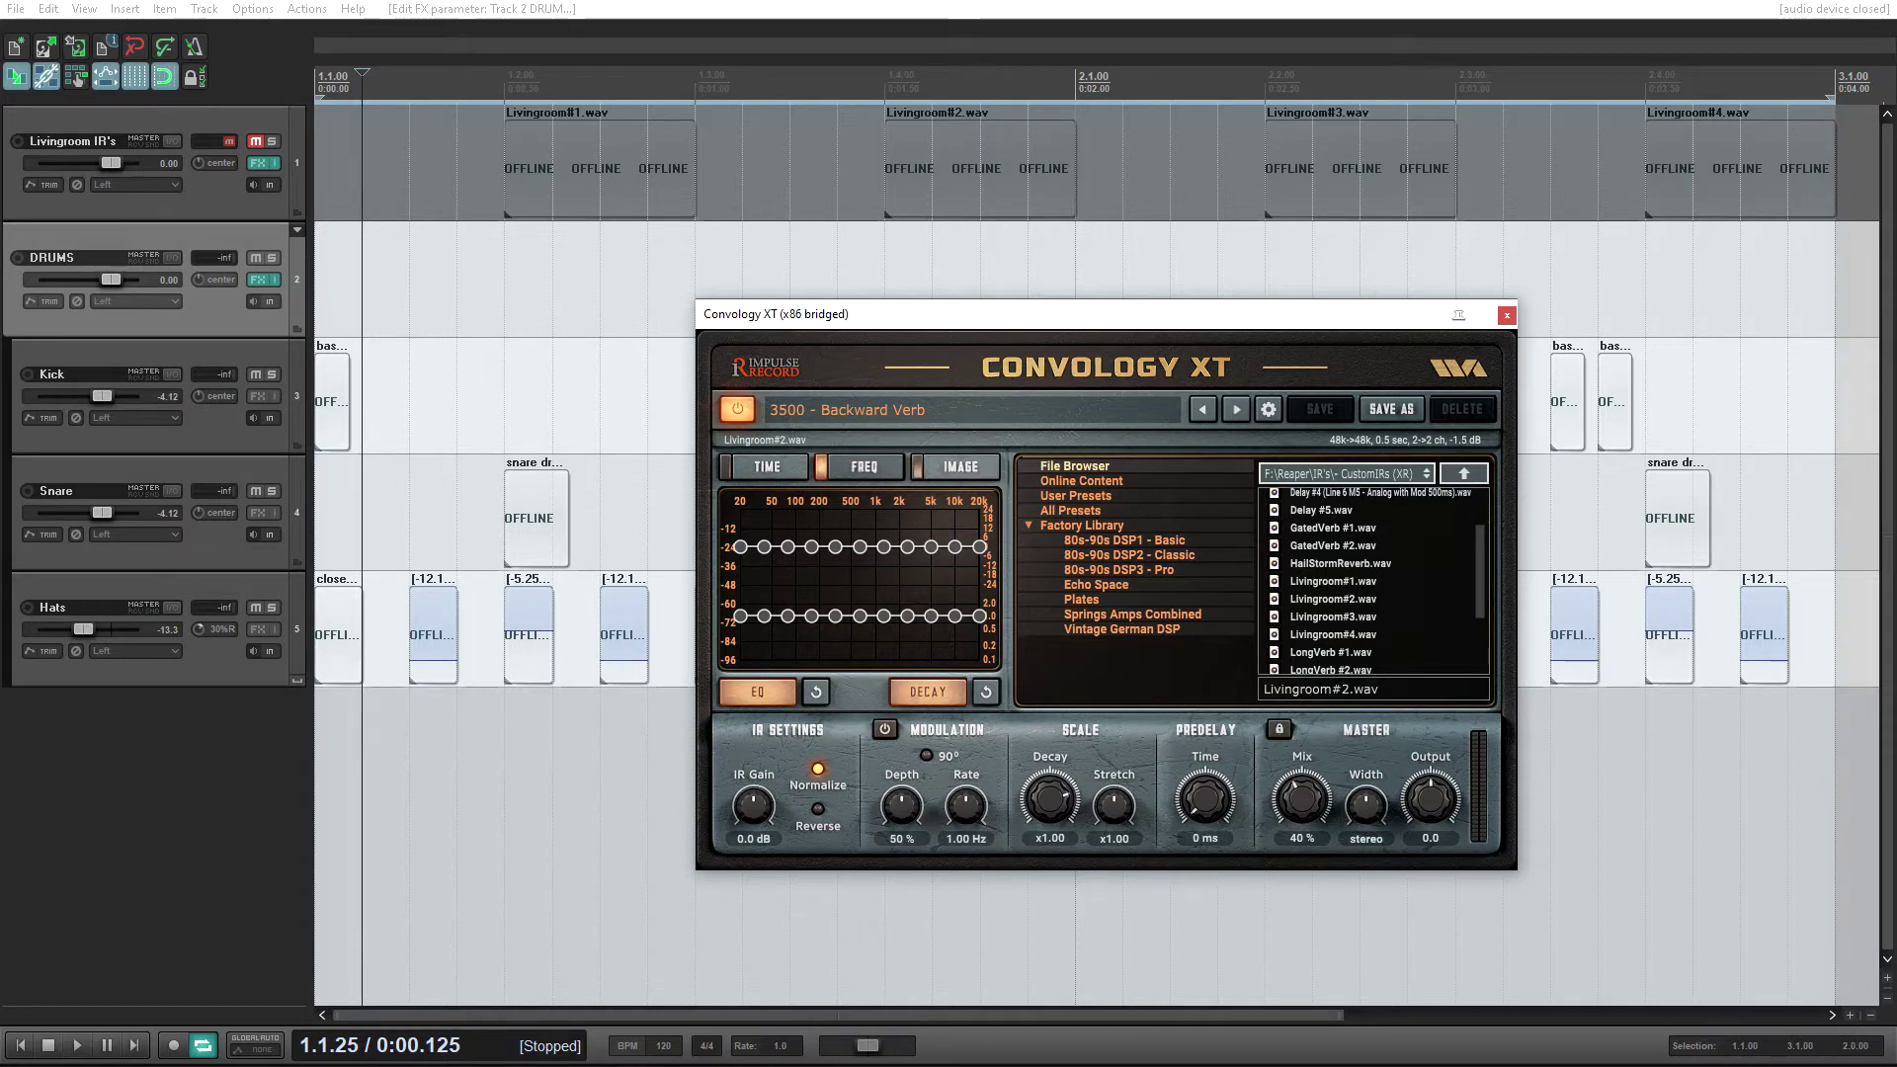
{"action": "left_click_drag", "start_coordinate": [1205, 799], "coordinate": [1205, 879]}
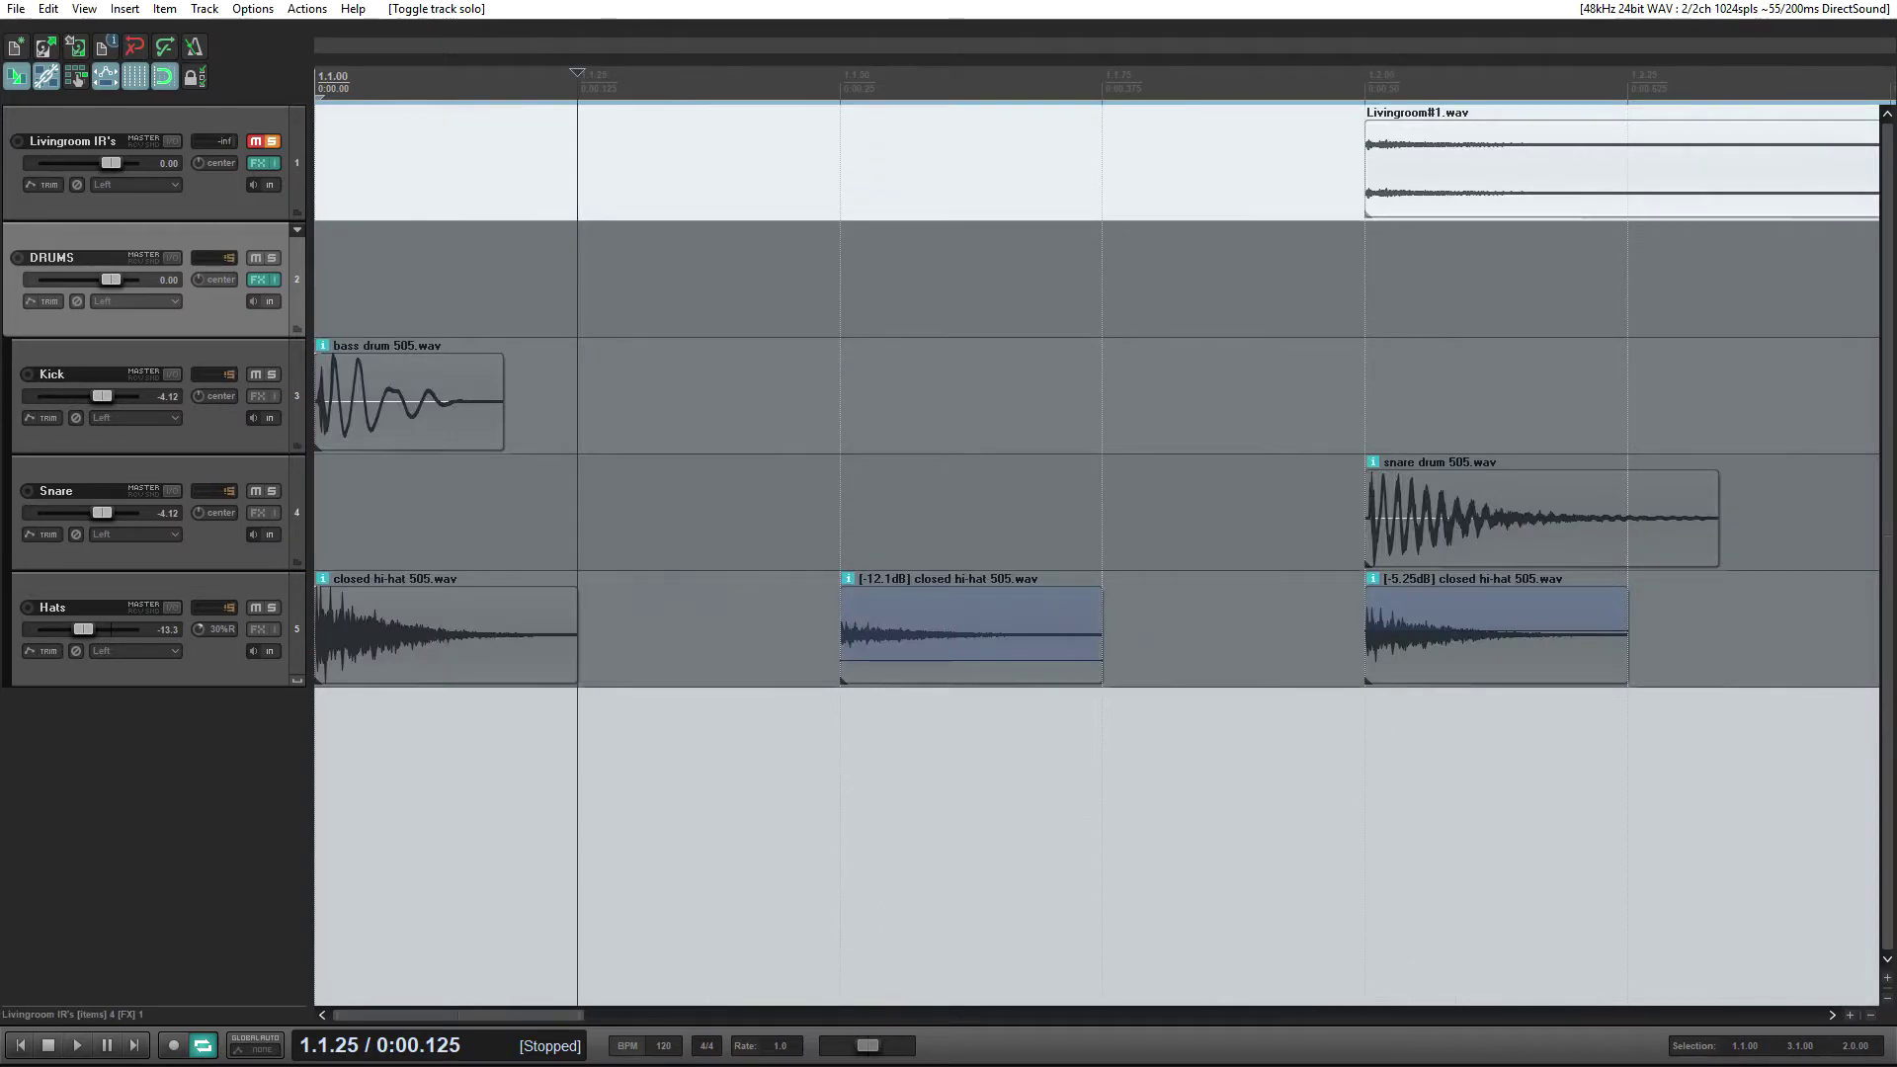
- Examine the Livingroom#1.wav waveform on the soloed Livingroom IR's track
{"action": "scroll", "coordinate": [1097, 554], "scroll_direction": "down", "scroll_amount": 3}
{"action": "scroll", "coordinate": [1097, 554], "scroll_direction": "down", "scroll_amount": 5}
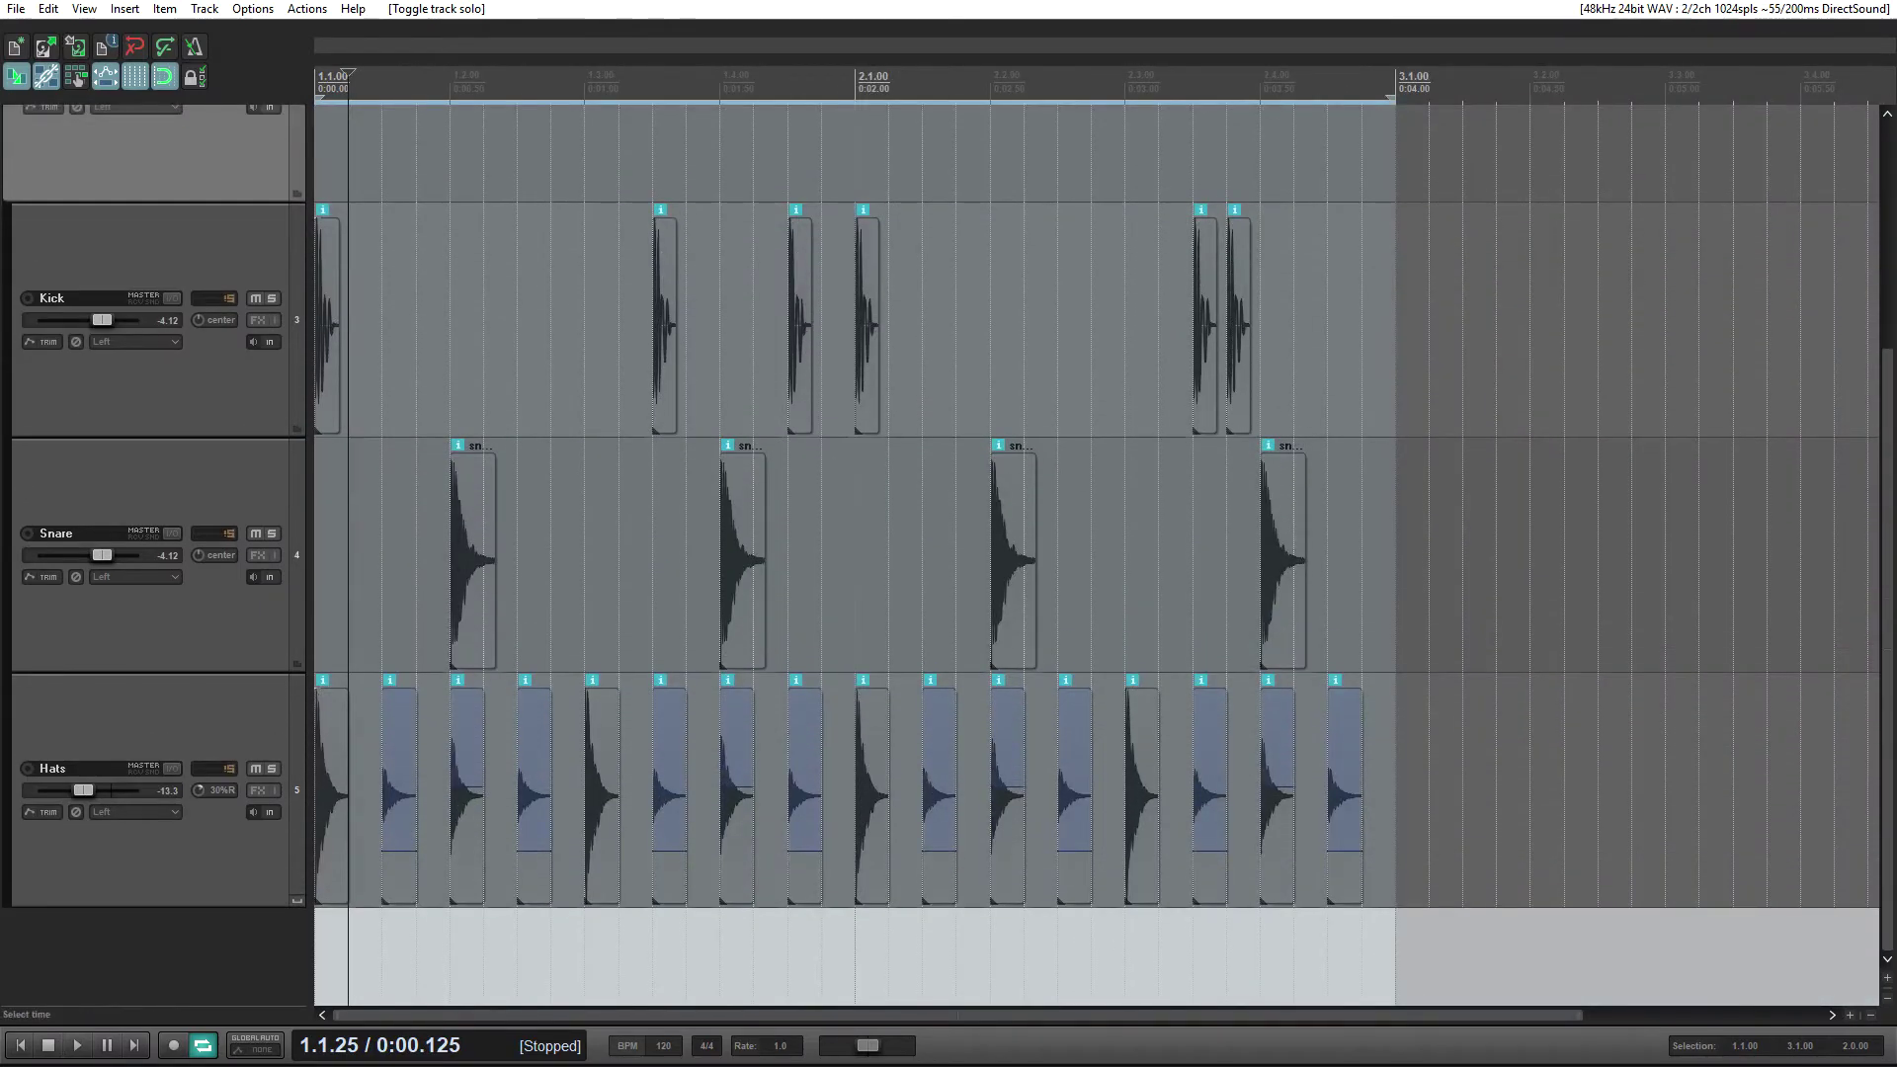
{"action": "left_click_drag", "start_coordinate": [1887, 648], "coordinate": [1888, 423]}
{"action": "scroll", "coordinate": [1097, 553], "scroll_direction": "up", "scroll_amount": 4}
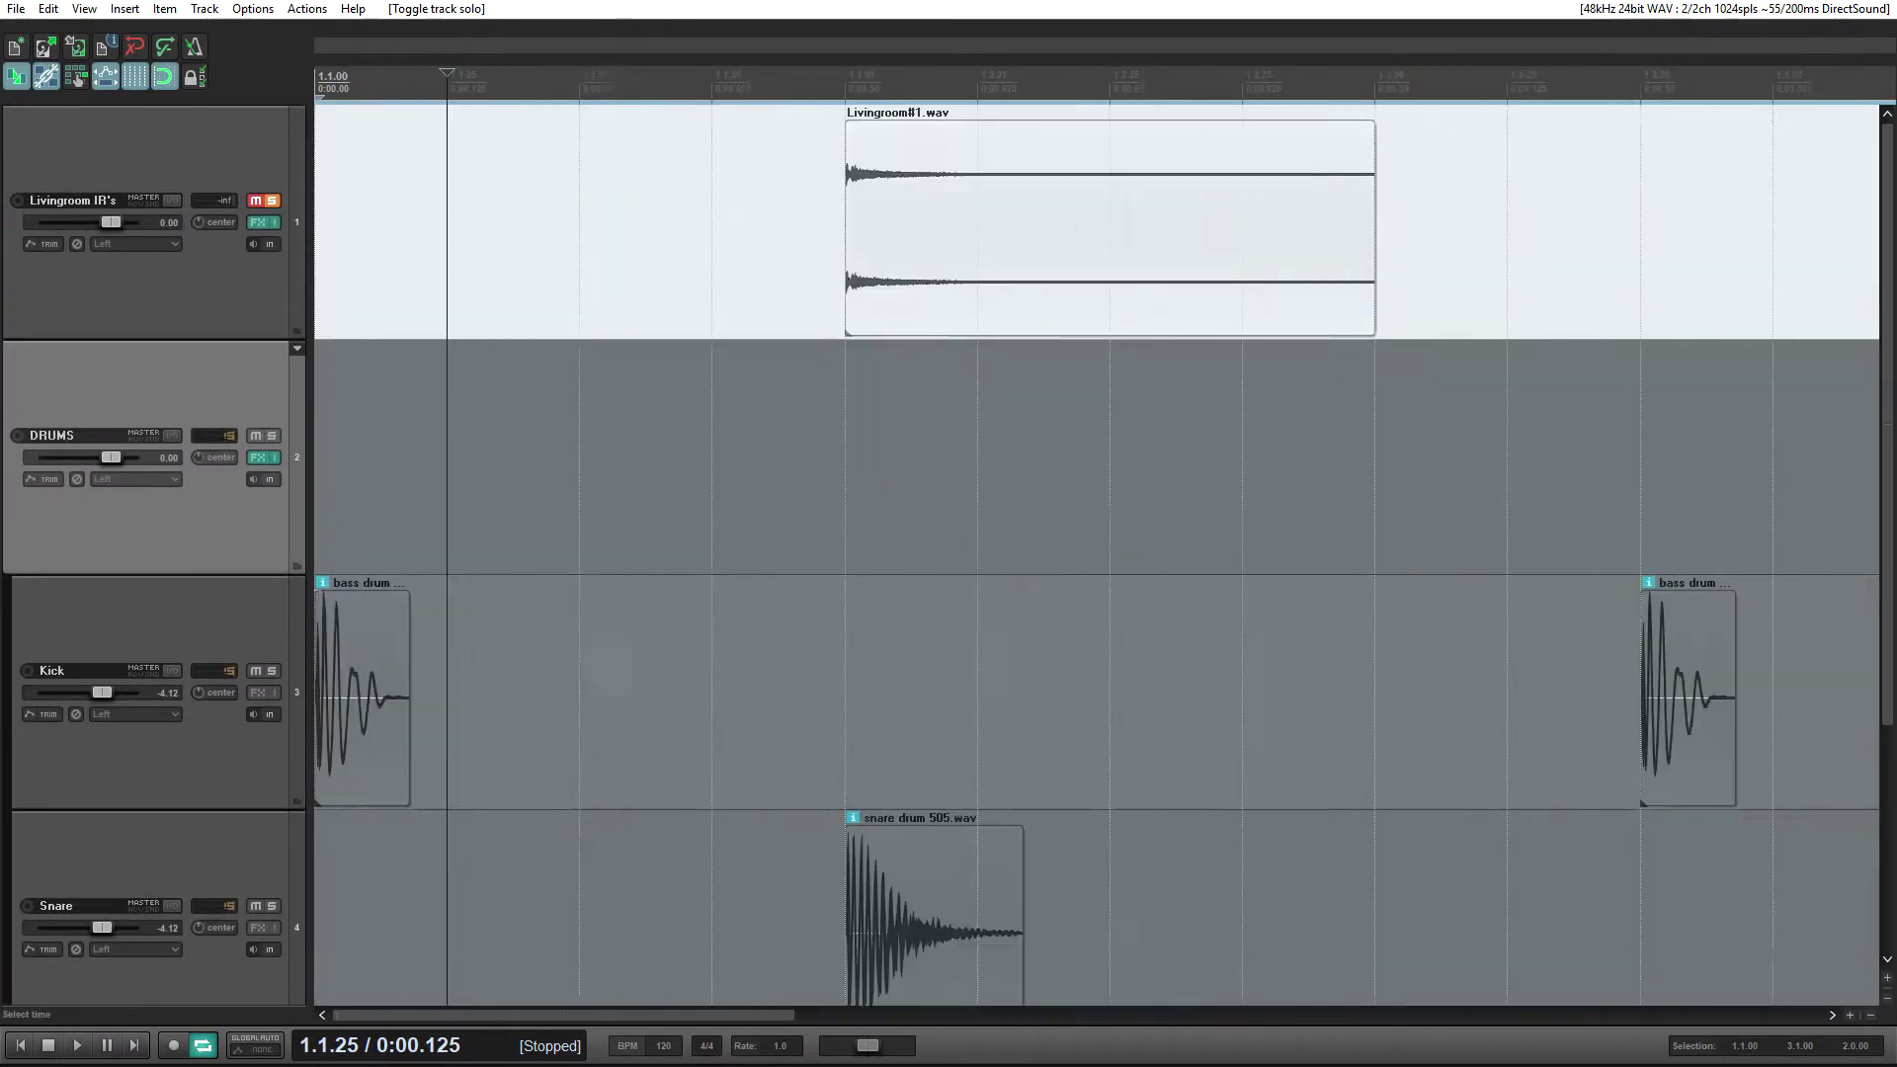
{"action": "scroll", "coordinate": [1097, 553], "scroll_direction": "up", "scroll_amount": 1}
{"action": "left_click", "coordinate": [876, 221]}
{"action": "scroll", "coordinate": [876, 221], "scroll_direction": "down", "scroll_amount": 7}
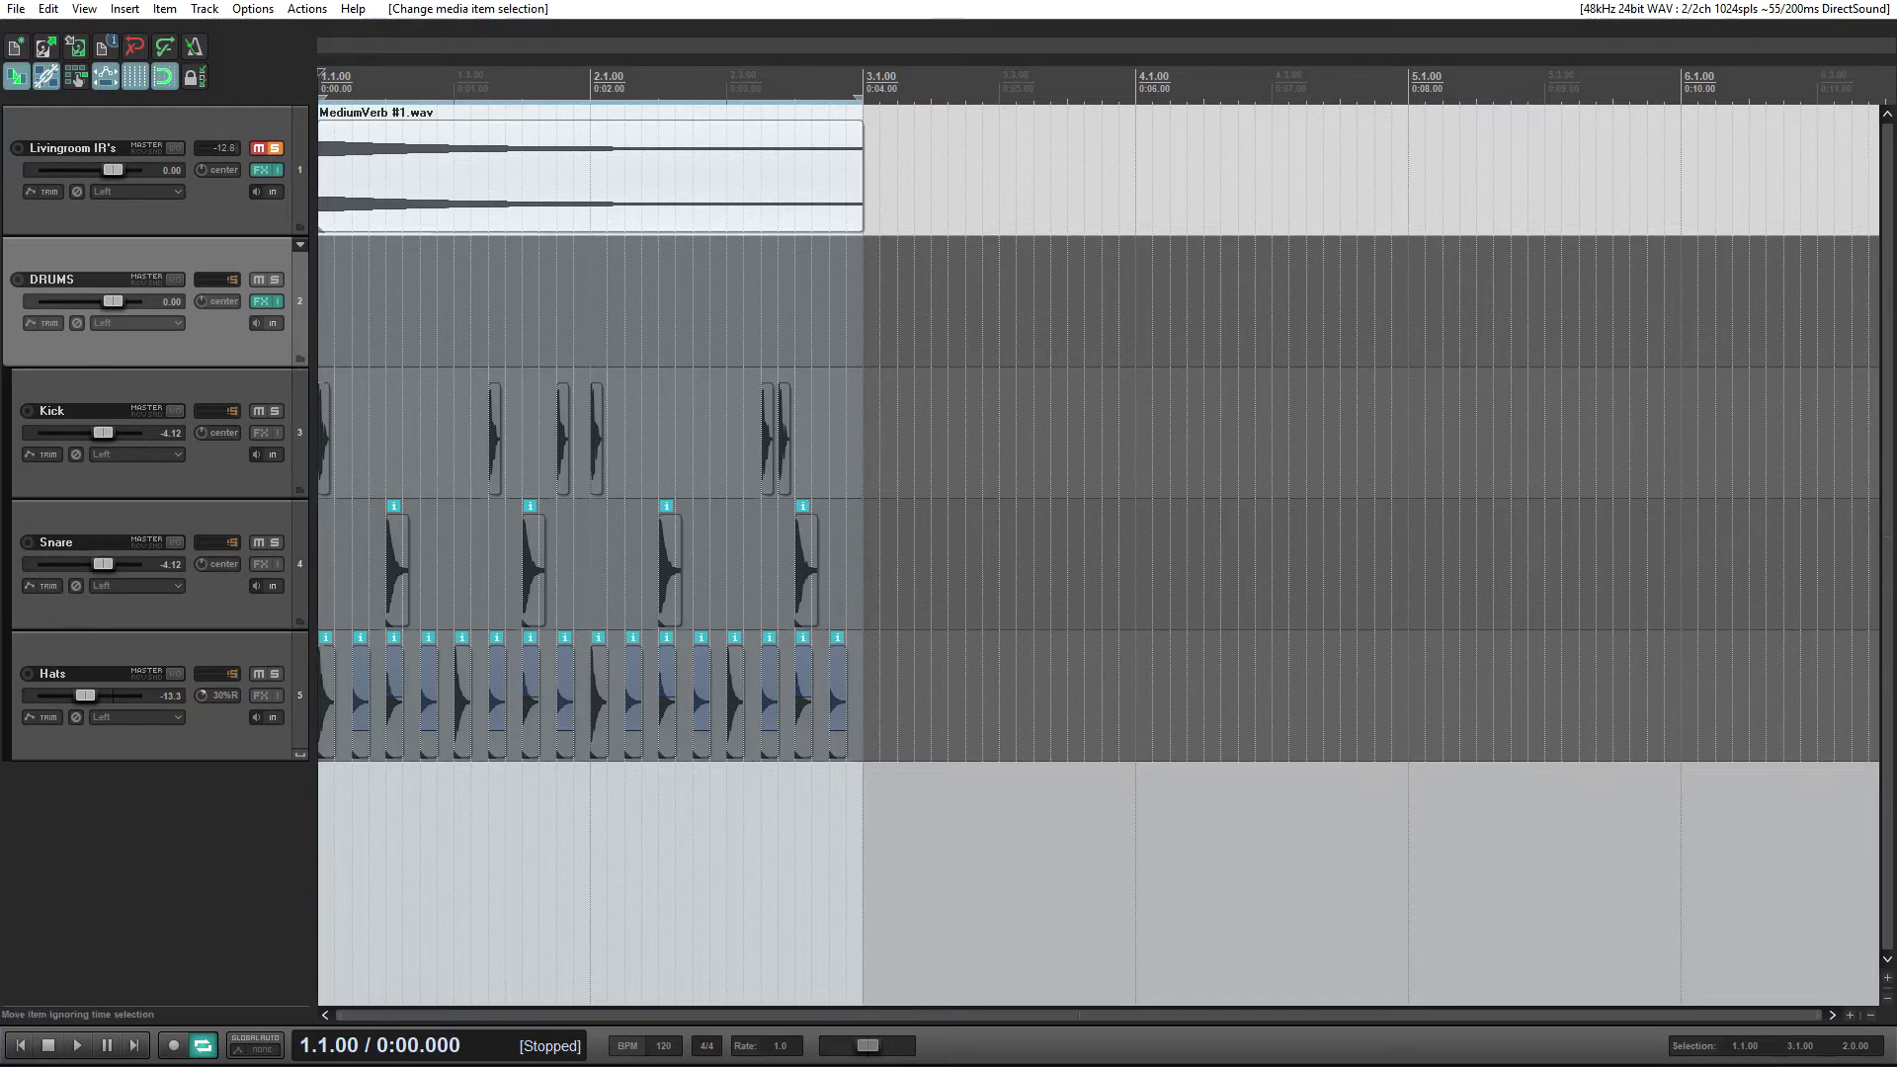
- Inspect the MediumVerb #1.wav waveform on the Livingroom IR's track and play it soloed
{"action": "scroll", "coordinate": [1096, 554], "scroll_direction": "up", "scroll_amount": 8}
{"action": "scroll", "coordinate": [1097, 553], "scroll_direction": "up", "scroll_amount": 7}
{"action": "scroll", "coordinate": [1097, 553], "scroll_direction": "down", "scroll_amount": 10}
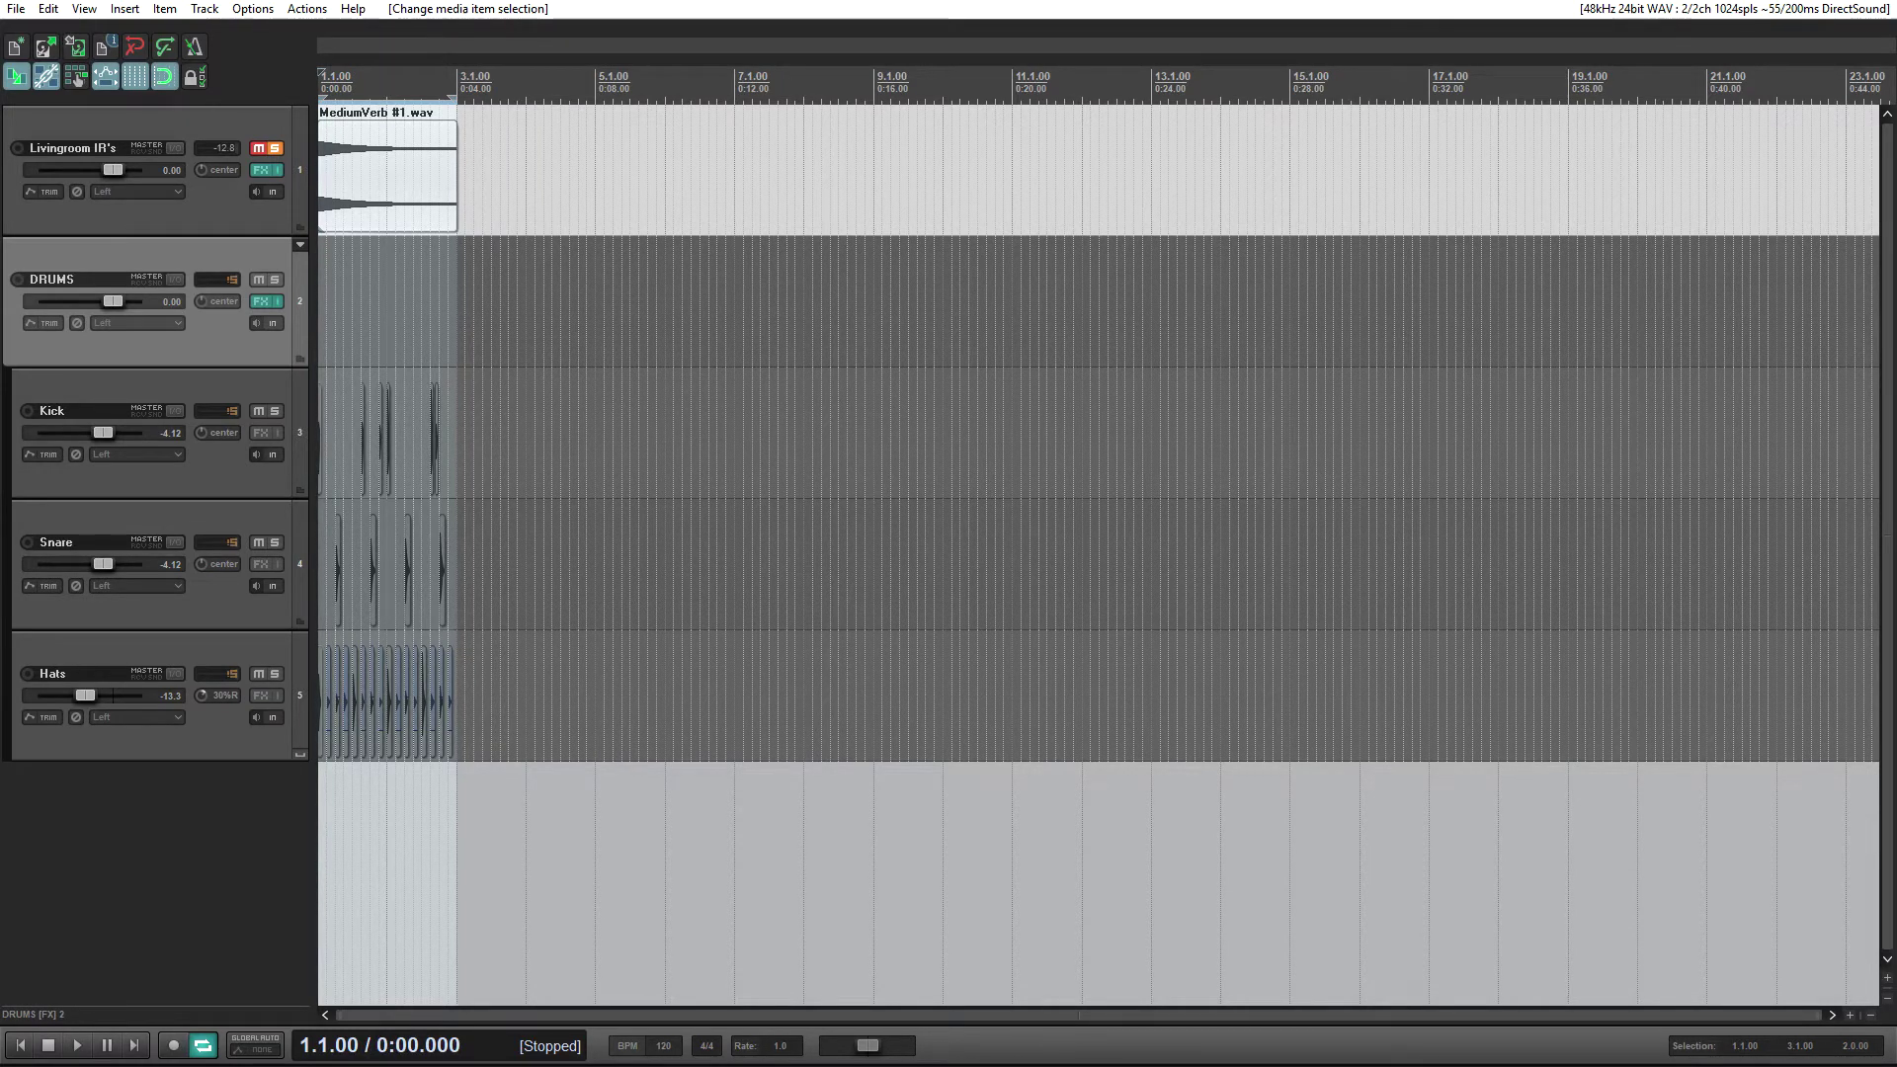
{"action": "scroll", "coordinate": [1097, 554], "scroll_direction": "up", "scroll_amount": 8}
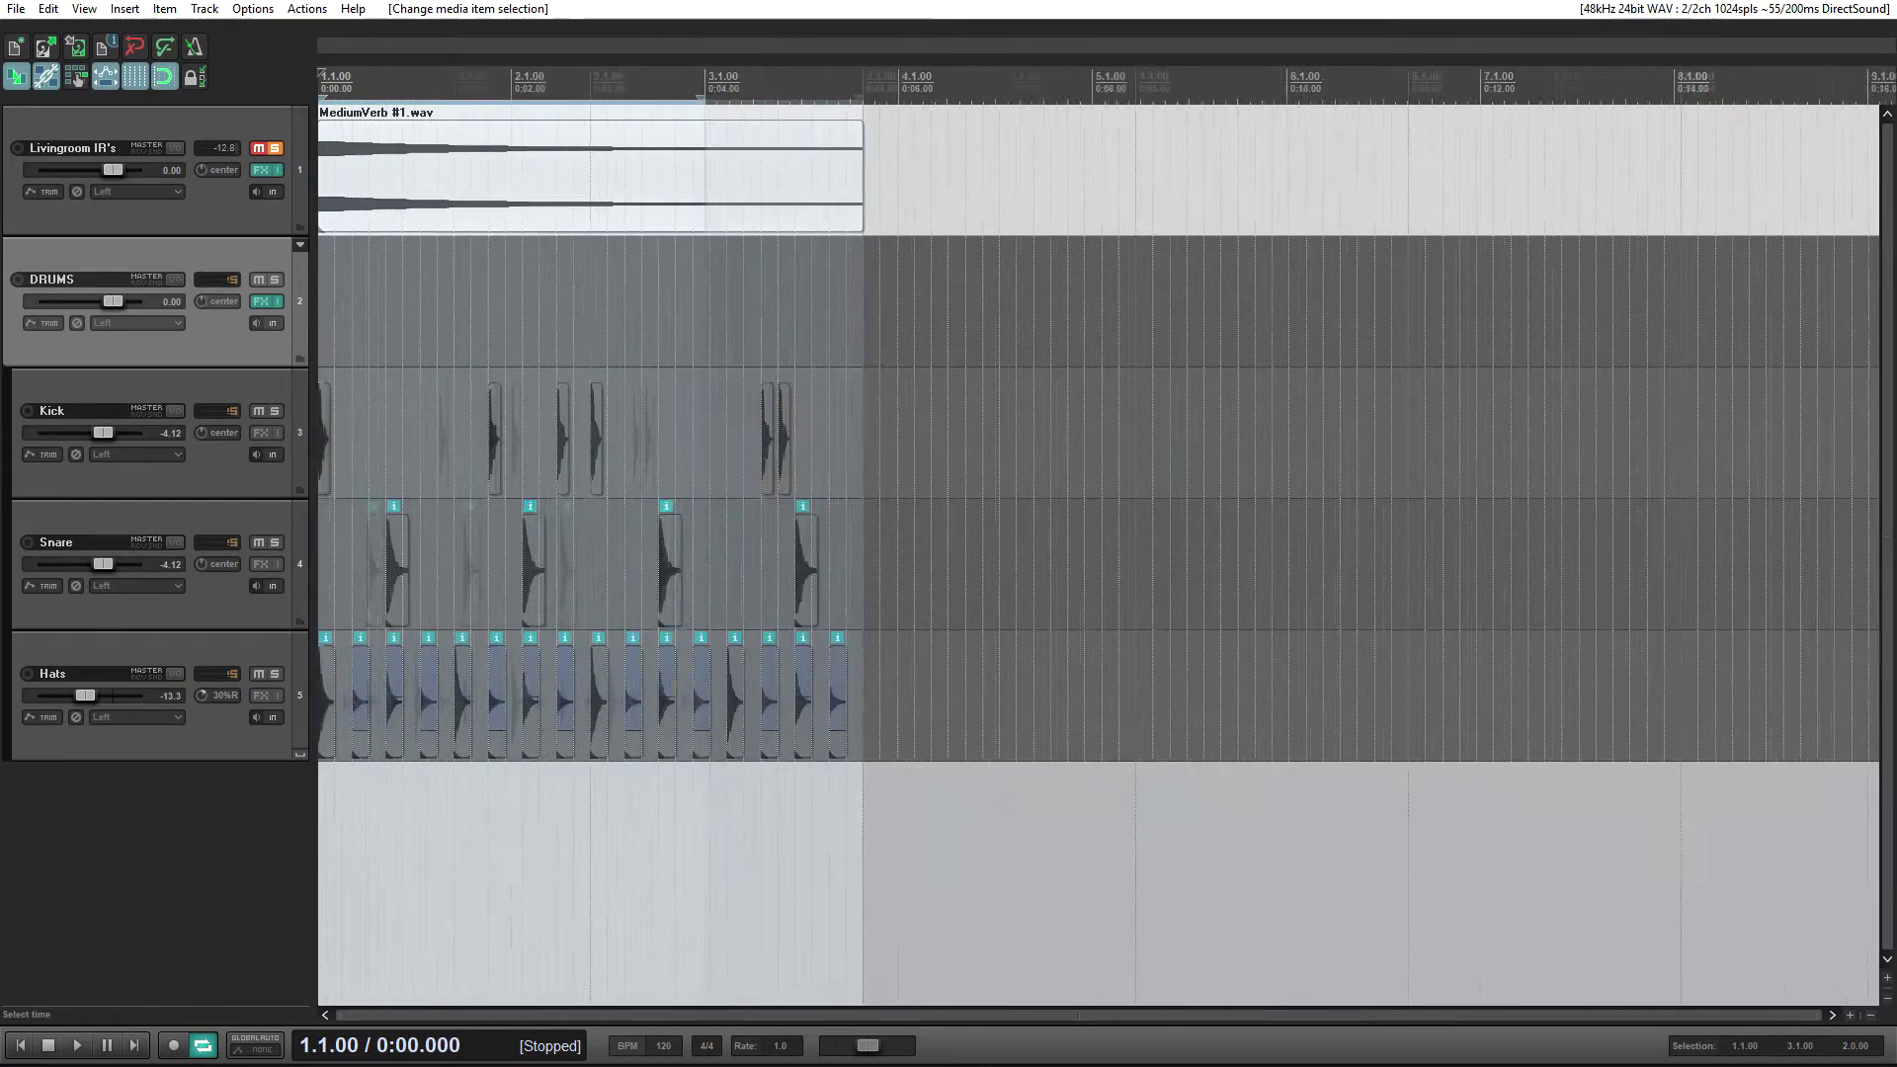
{"action": "key", "text": "space"}
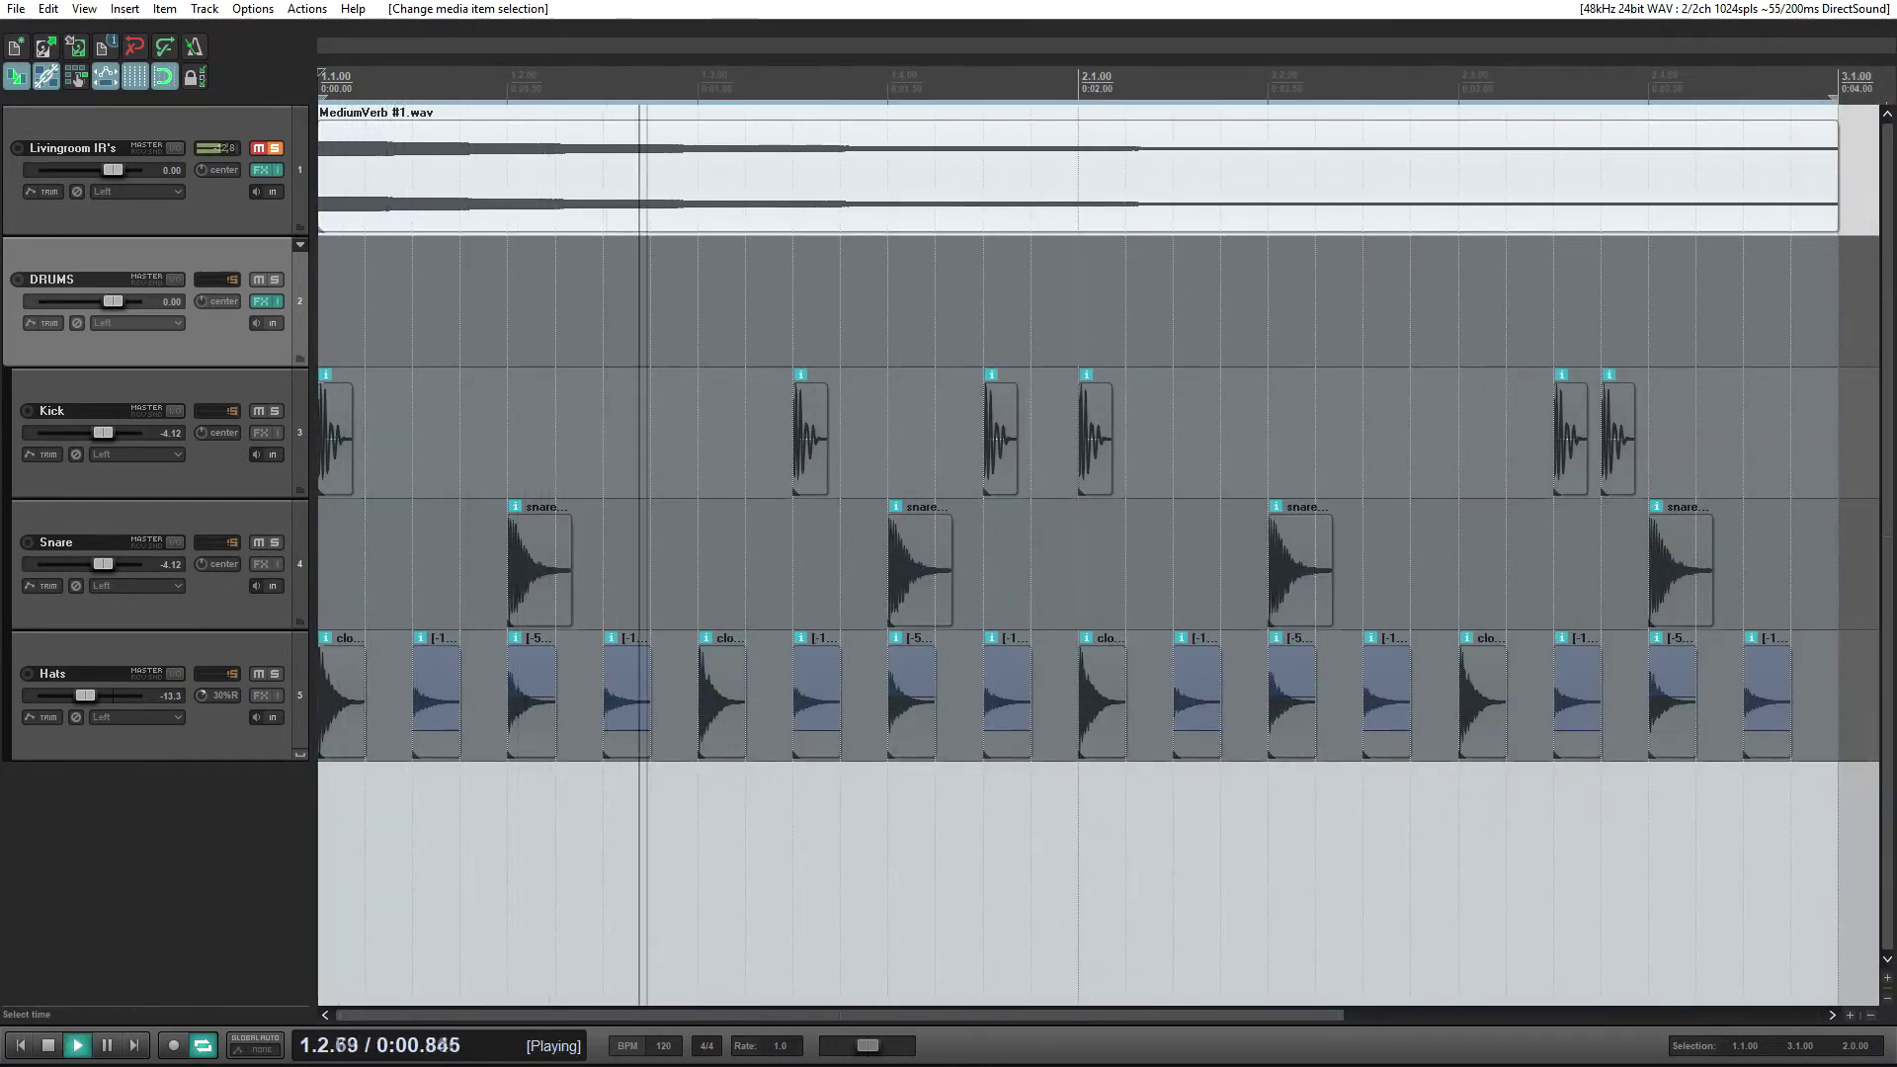
{"action": "scroll", "coordinate": [1097, 553], "scroll_direction": "down", "scroll_amount": 3}
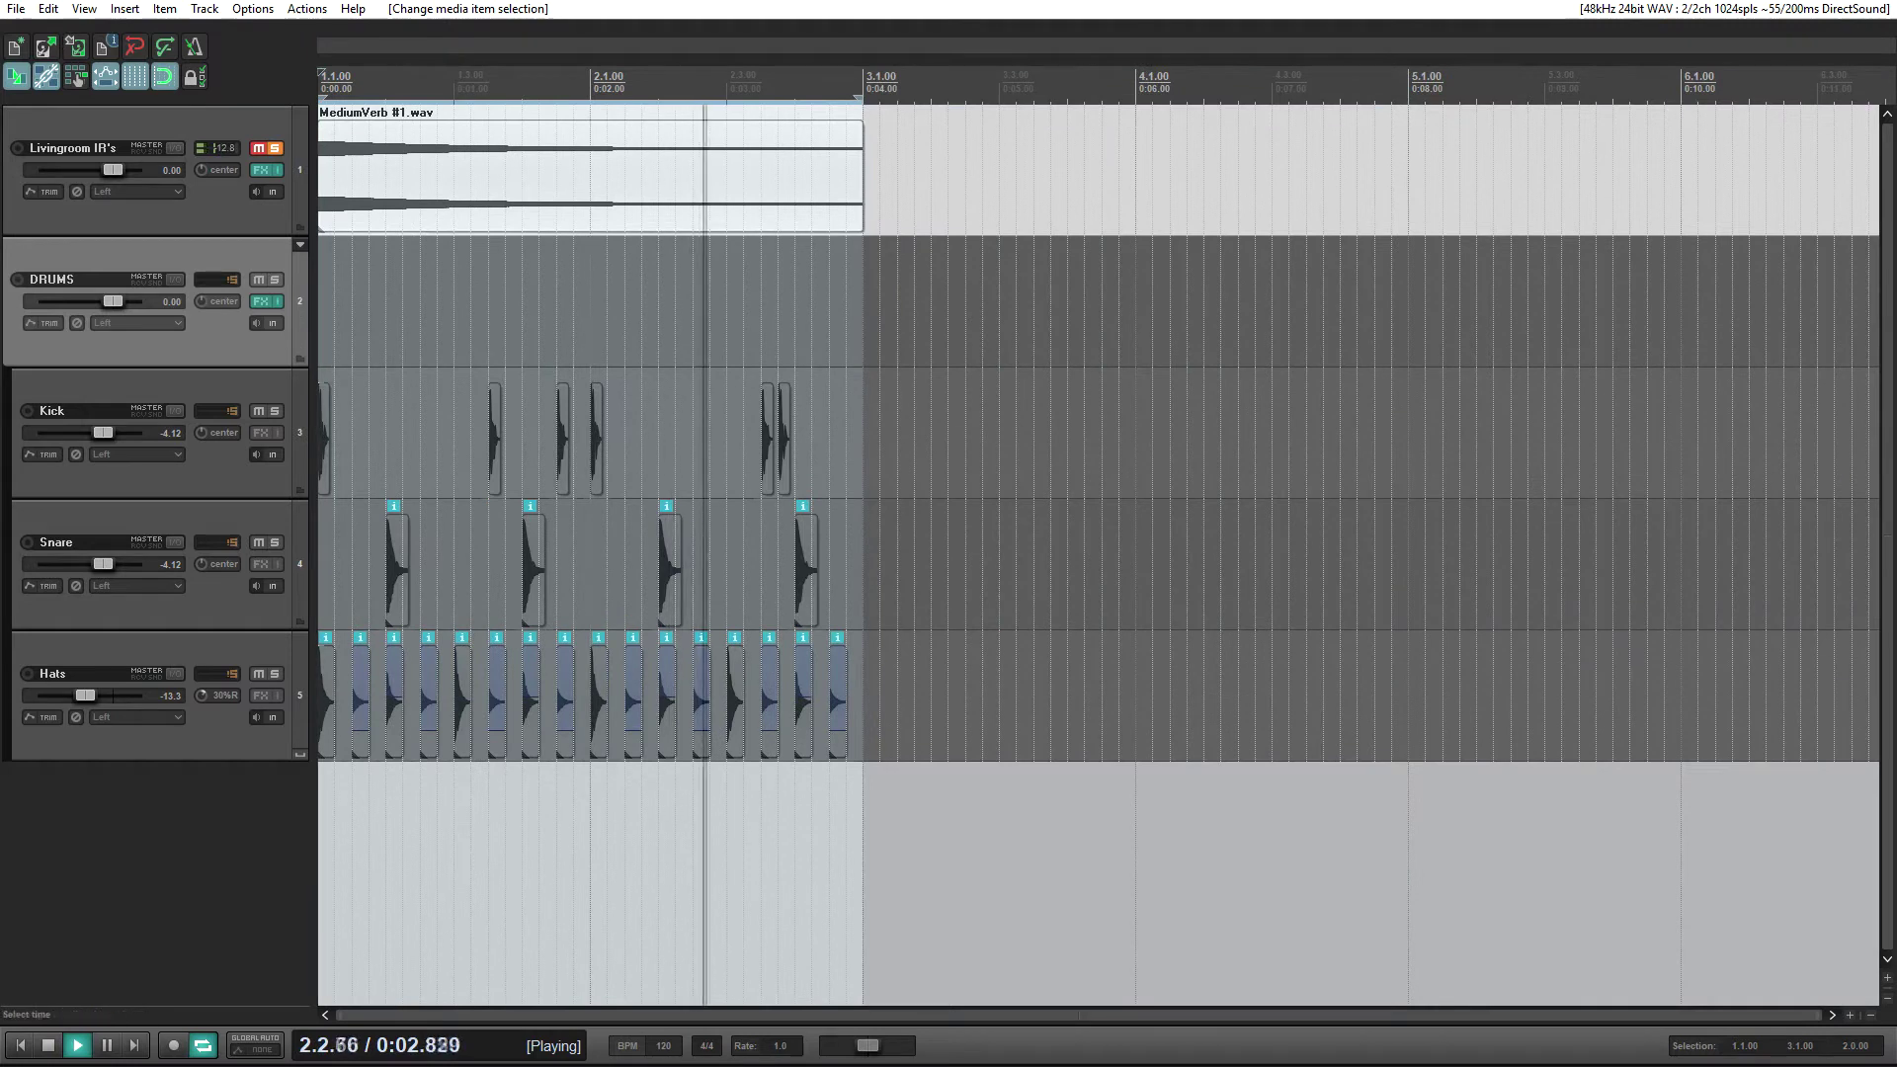
{"action": "key", "text": "space"}
- Try a fade-out across the full length of MediumVerb #1.wav, listen to it, and remove the fade
{"action": "left_click_drag", "start_coordinate": [860, 125], "coordinate": [319, 134]}
{"action": "key", "text": "space"}
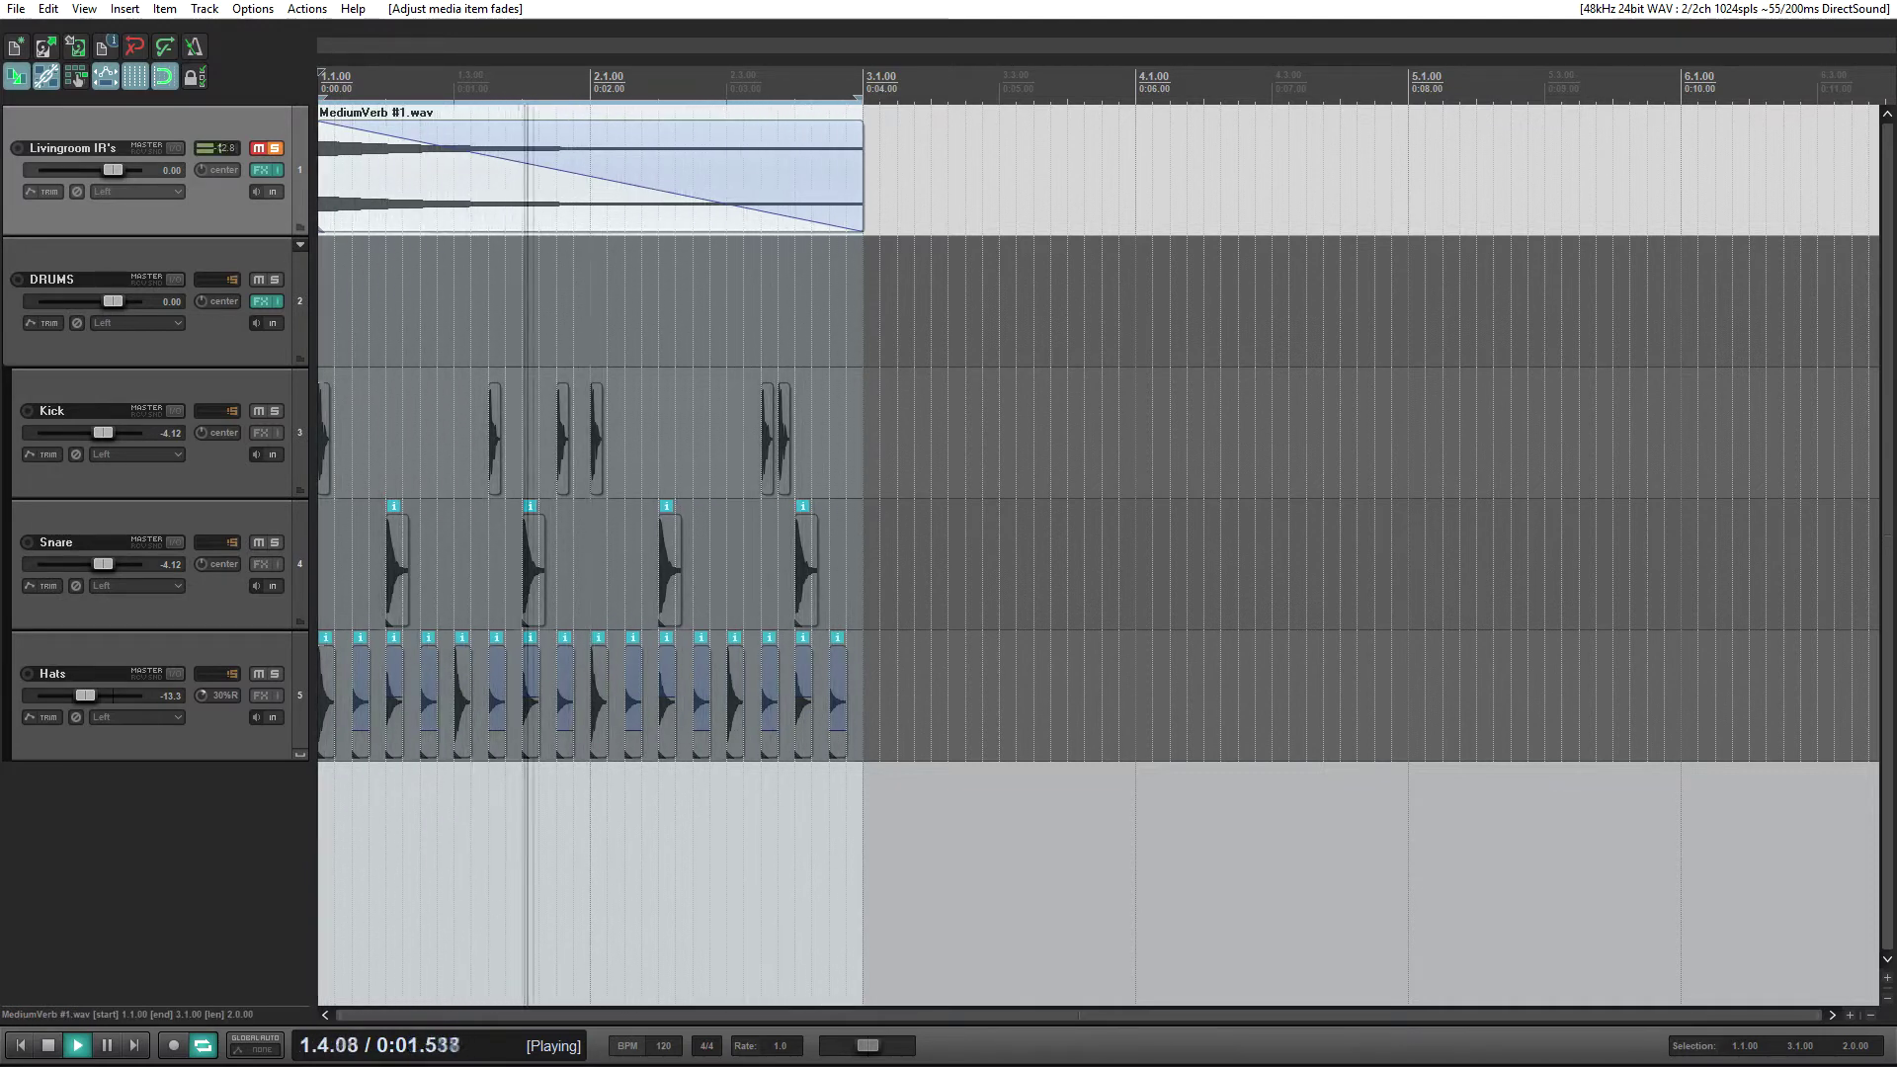
{"action": "key", "text": "space"}
{"action": "left_click_drag", "start_coordinate": [326, 122], "coordinate": [1117, 132]}
- Select the MediumVerb #1.wav item and play it soloed from the project start
{"action": "left_click", "coordinate": [436, 173]}
{"action": "scroll", "coordinate": [436, 173], "scroll_direction": "up", "scroll_amount": 4}
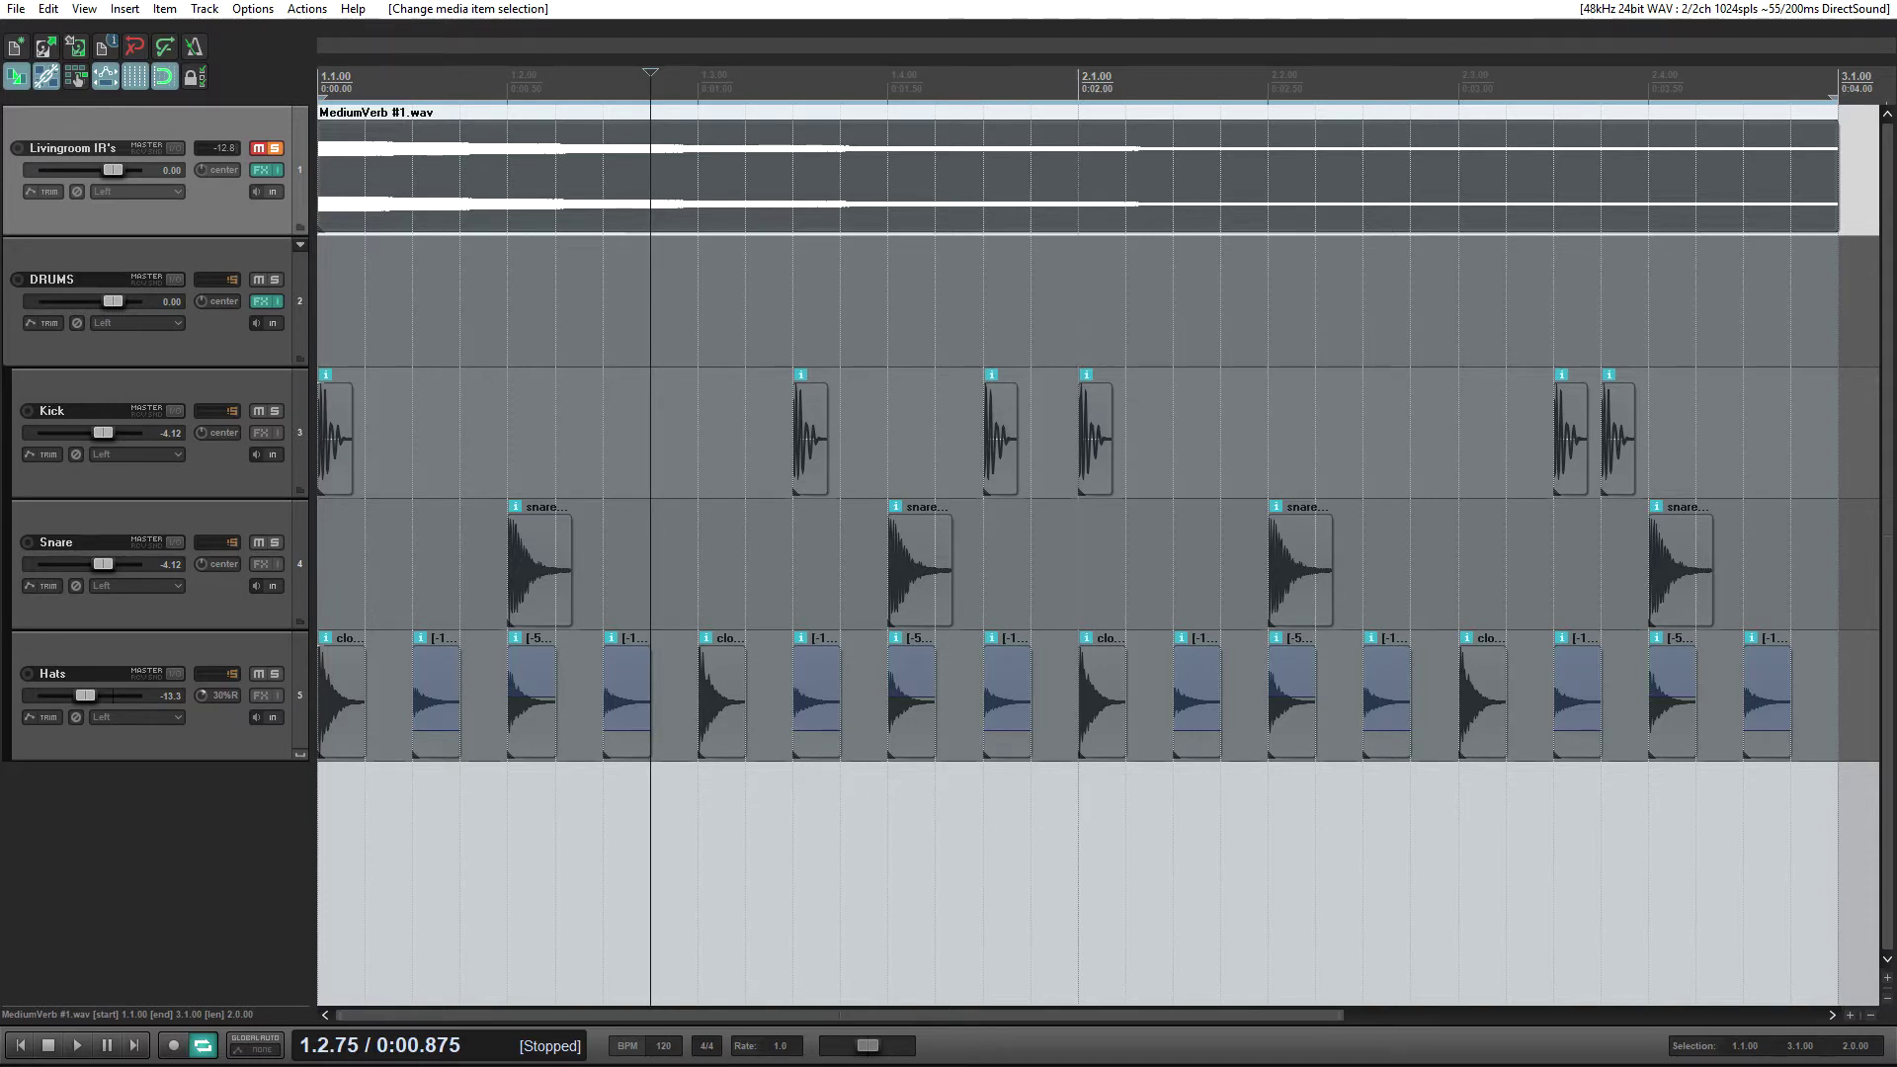
{"action": "key", "text": "Home"}
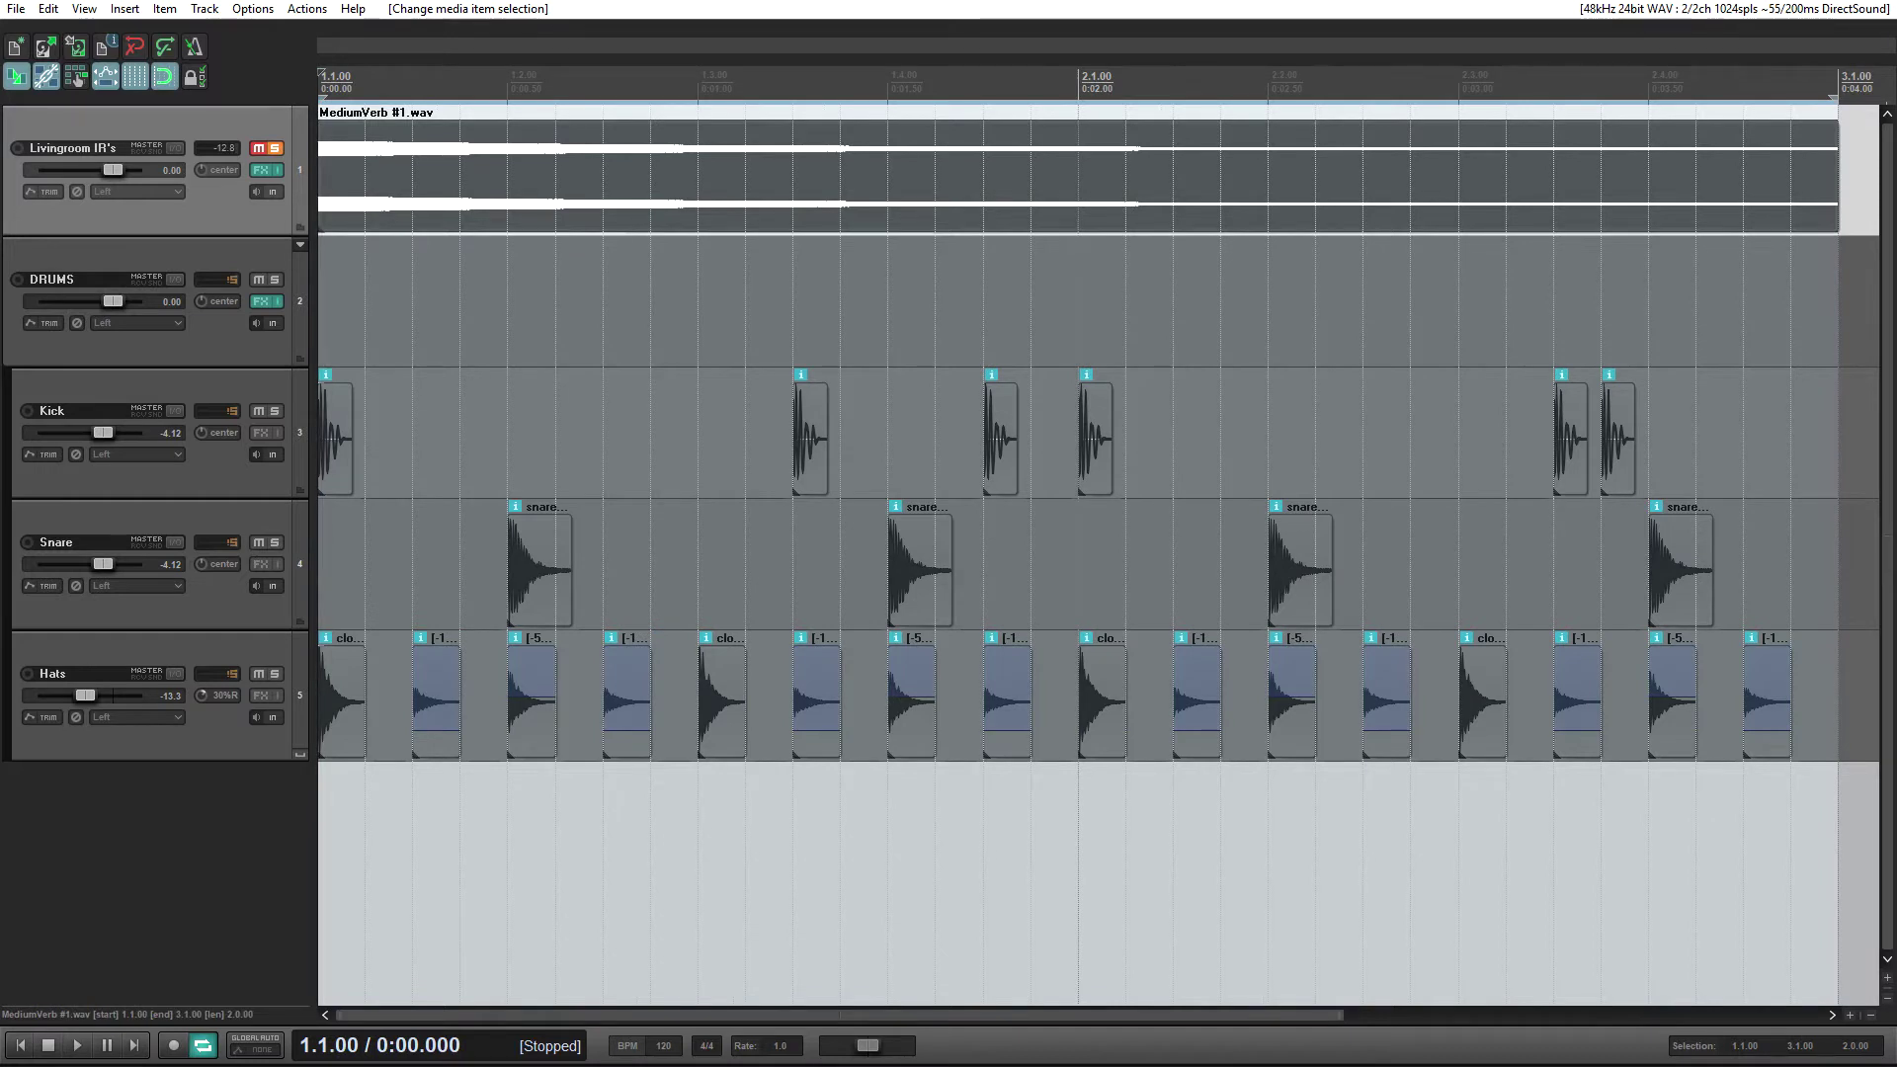
{"action": "key", "text": "space"}
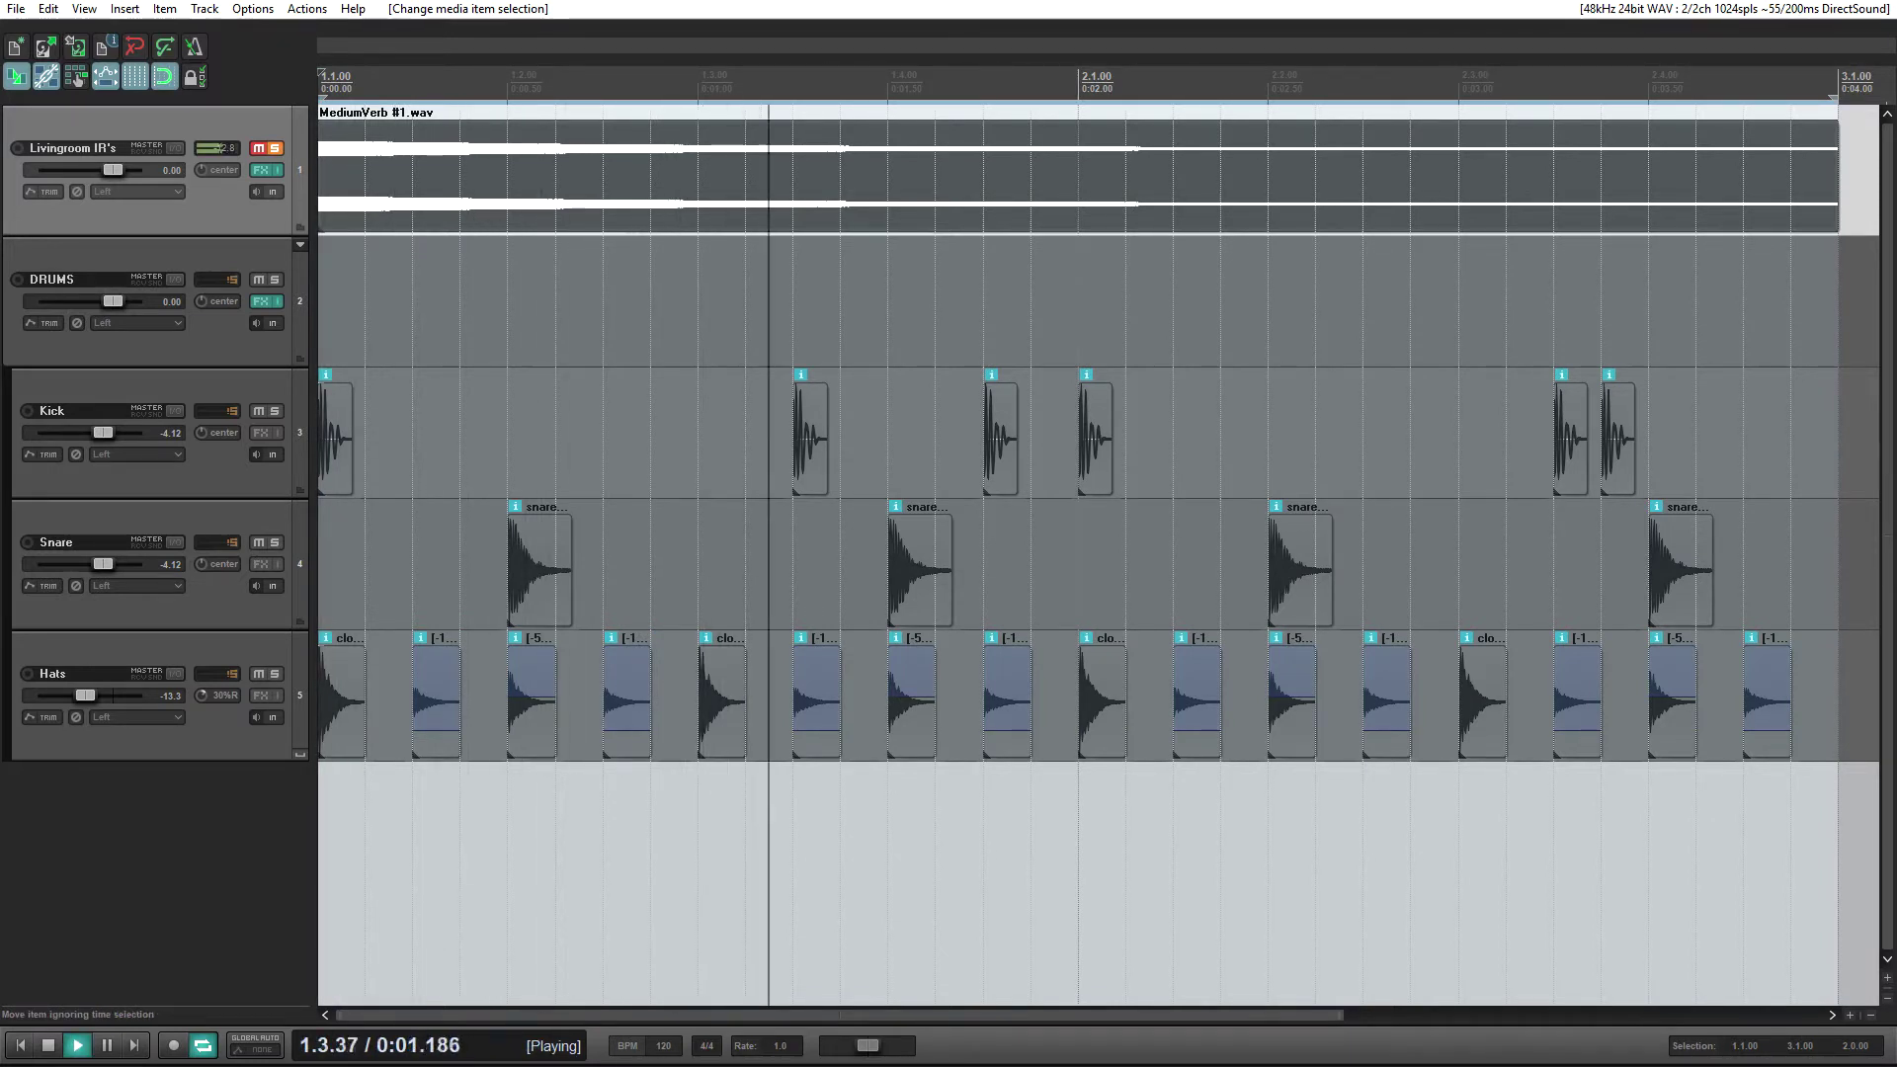
{"action": "scroll", "coordinate": [1097, 553], "scroll_direction": "down", "scroll_amount": 5}
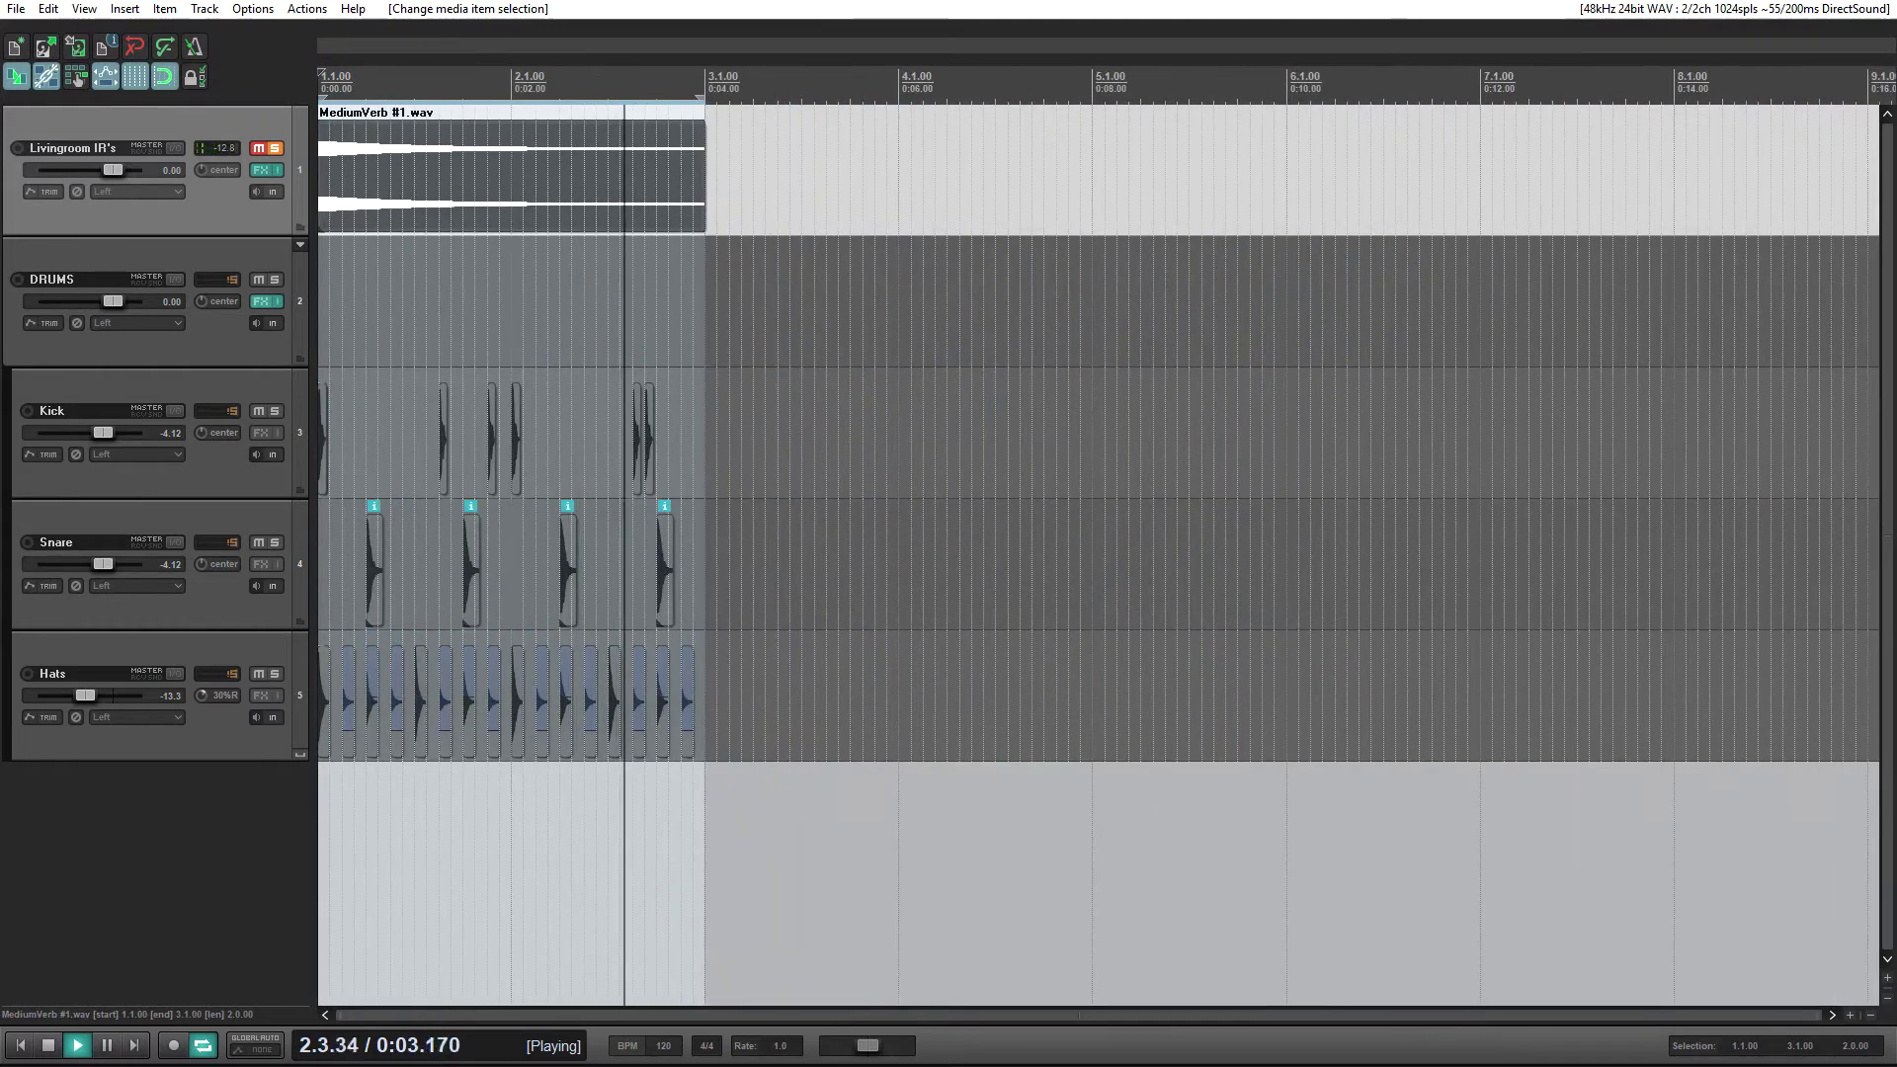
{"action": "key", "text": "space"}
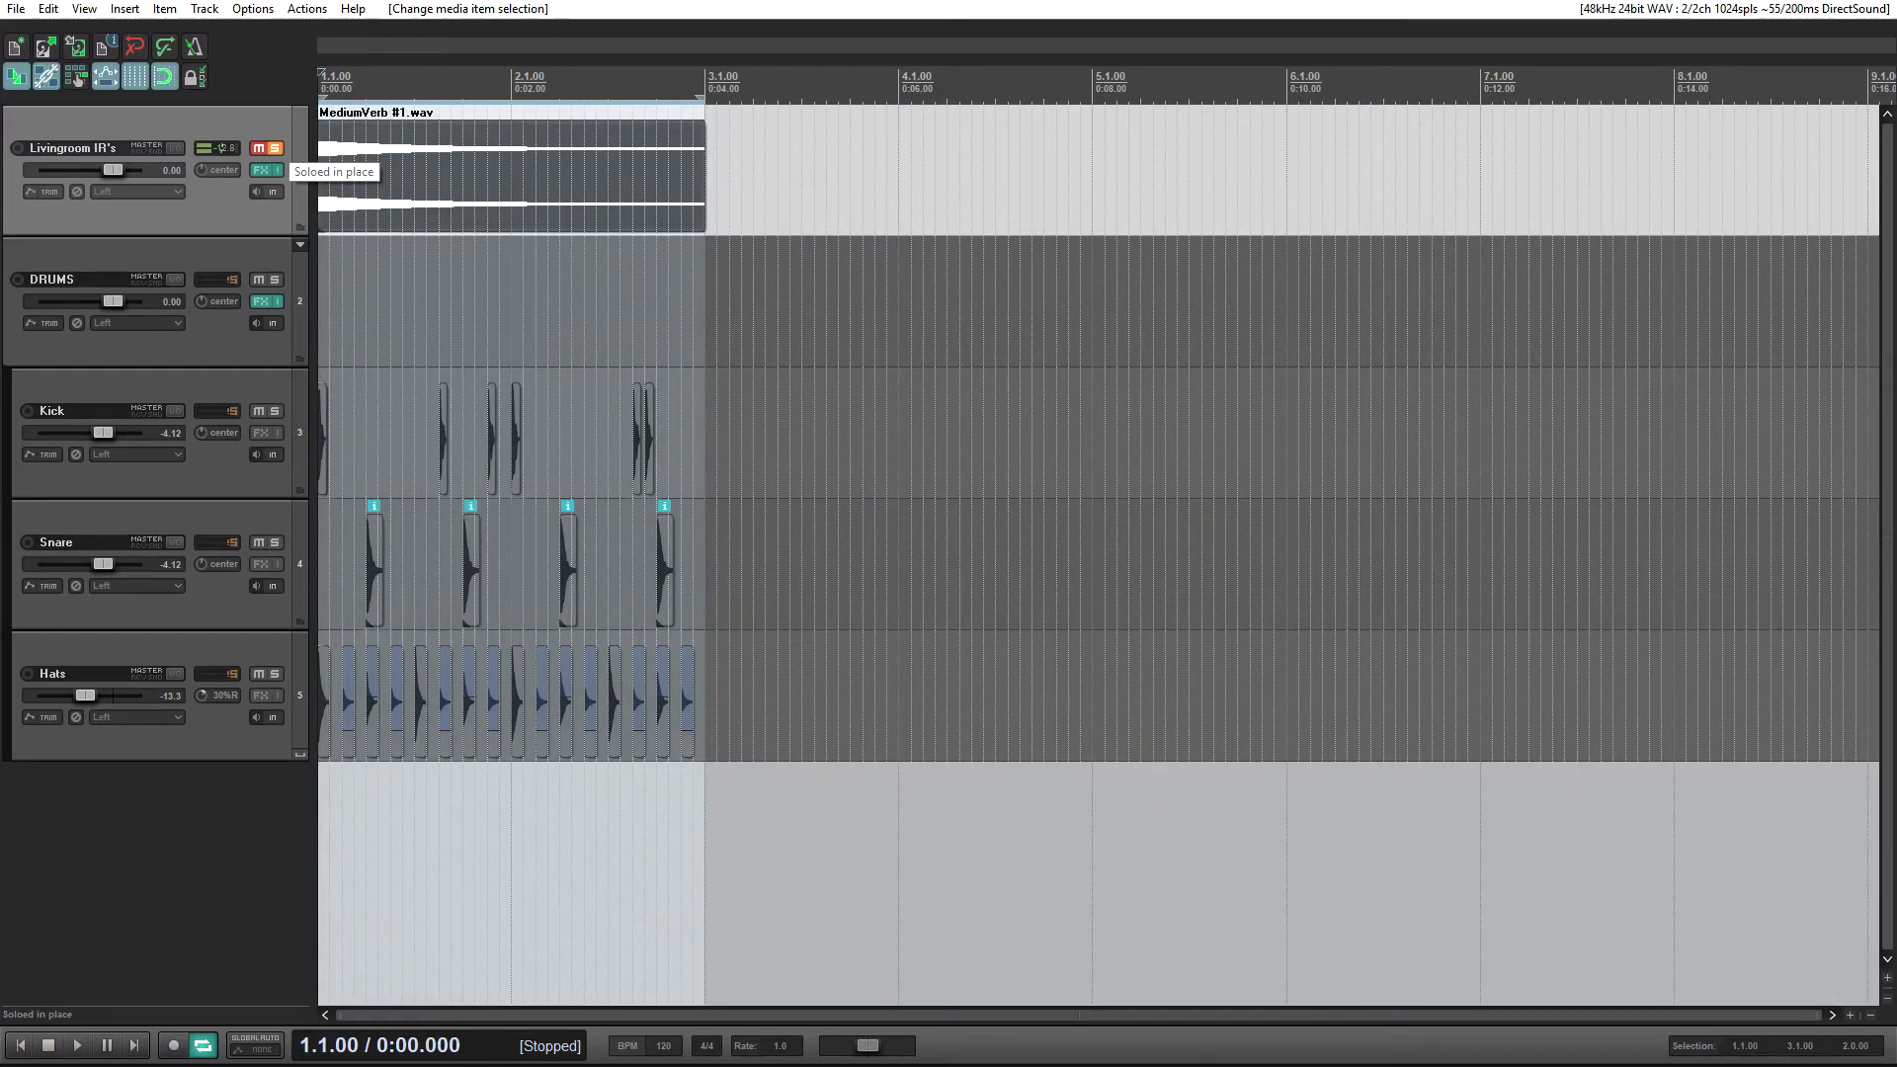
- Unsolo the Livingroom IR's track and fit the two-bar drum loop in the timeline
{"action": "left_click", "coordinate": [275, 149]}
{"action": "scroll", "coordinate": [1096, 553], "scroll_direction": "up", "scroll_amount": 5}
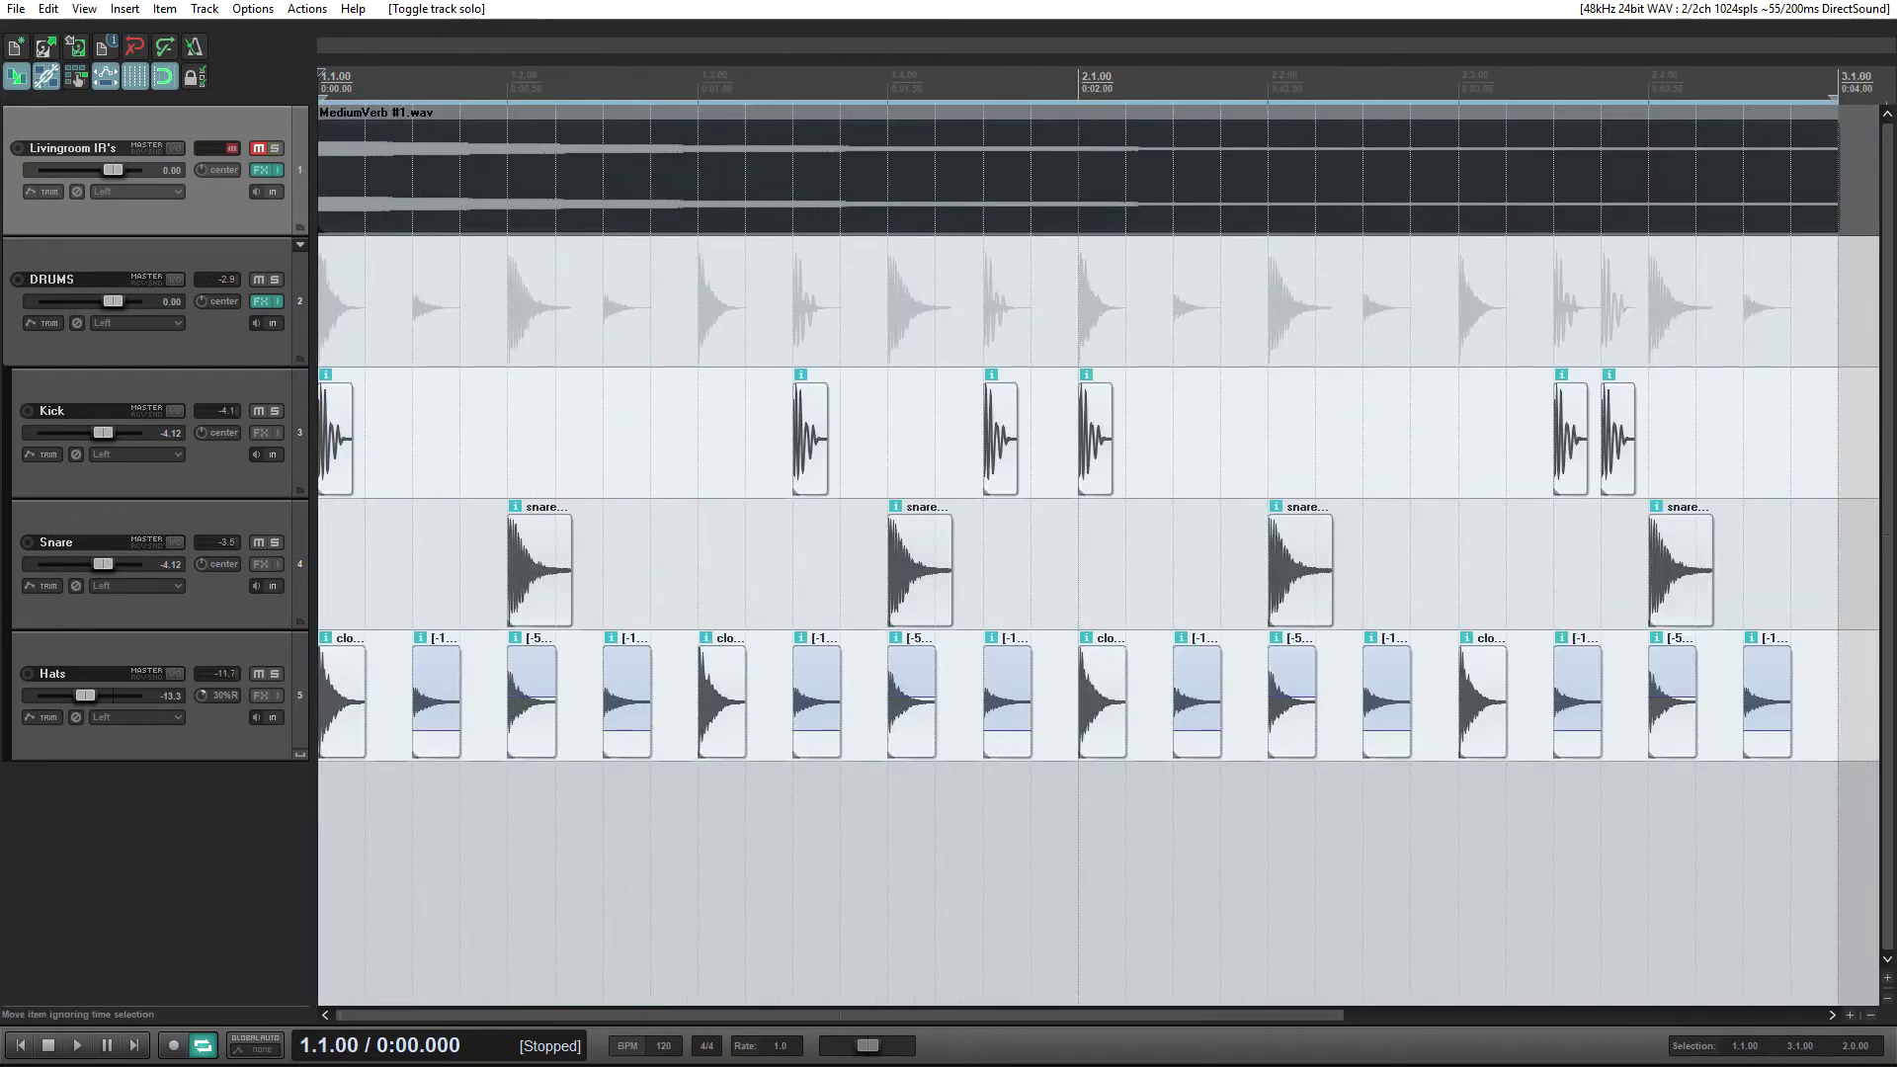
- Play the drum loop from the project start to hear it through the DRUMS track's reverb
{"action": "left_click", "coordinate": [382, 129]}
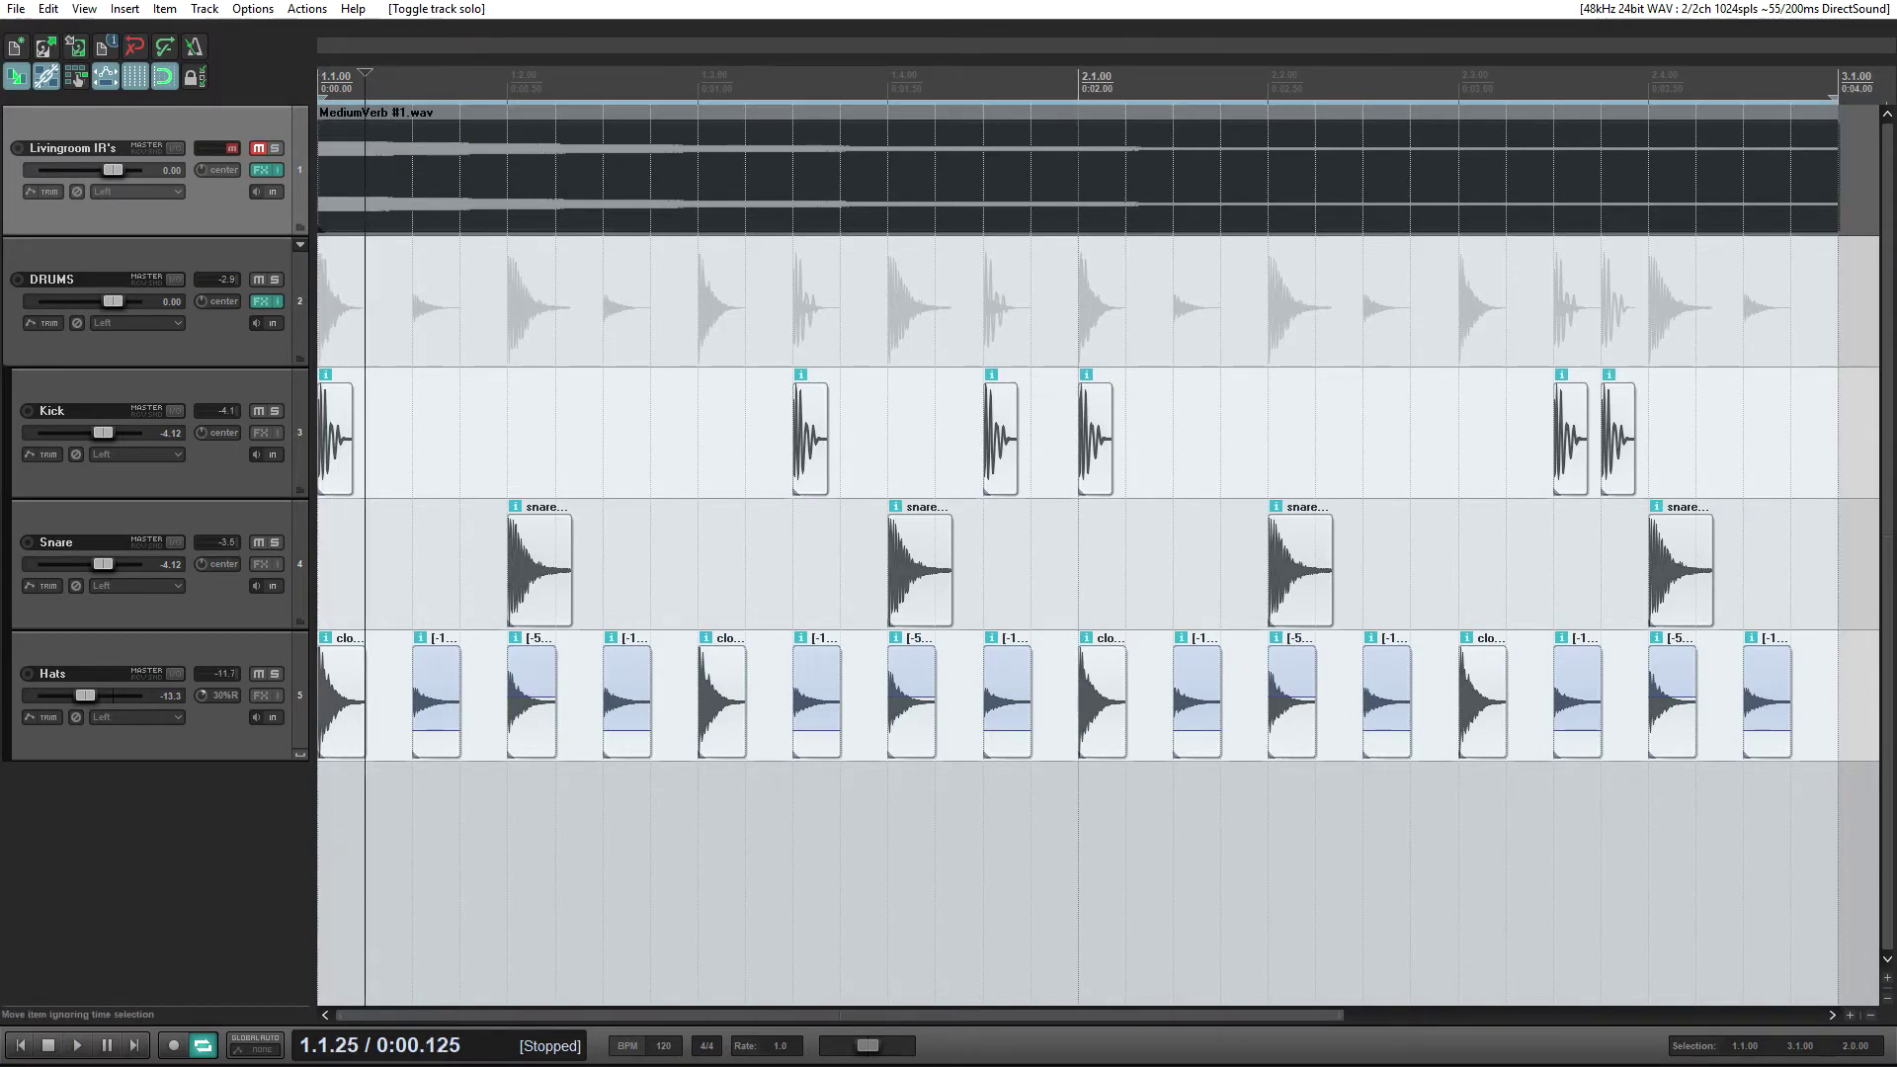
{"action": "key", "text": "minus"}
{"action": "key", "text": "equal"}
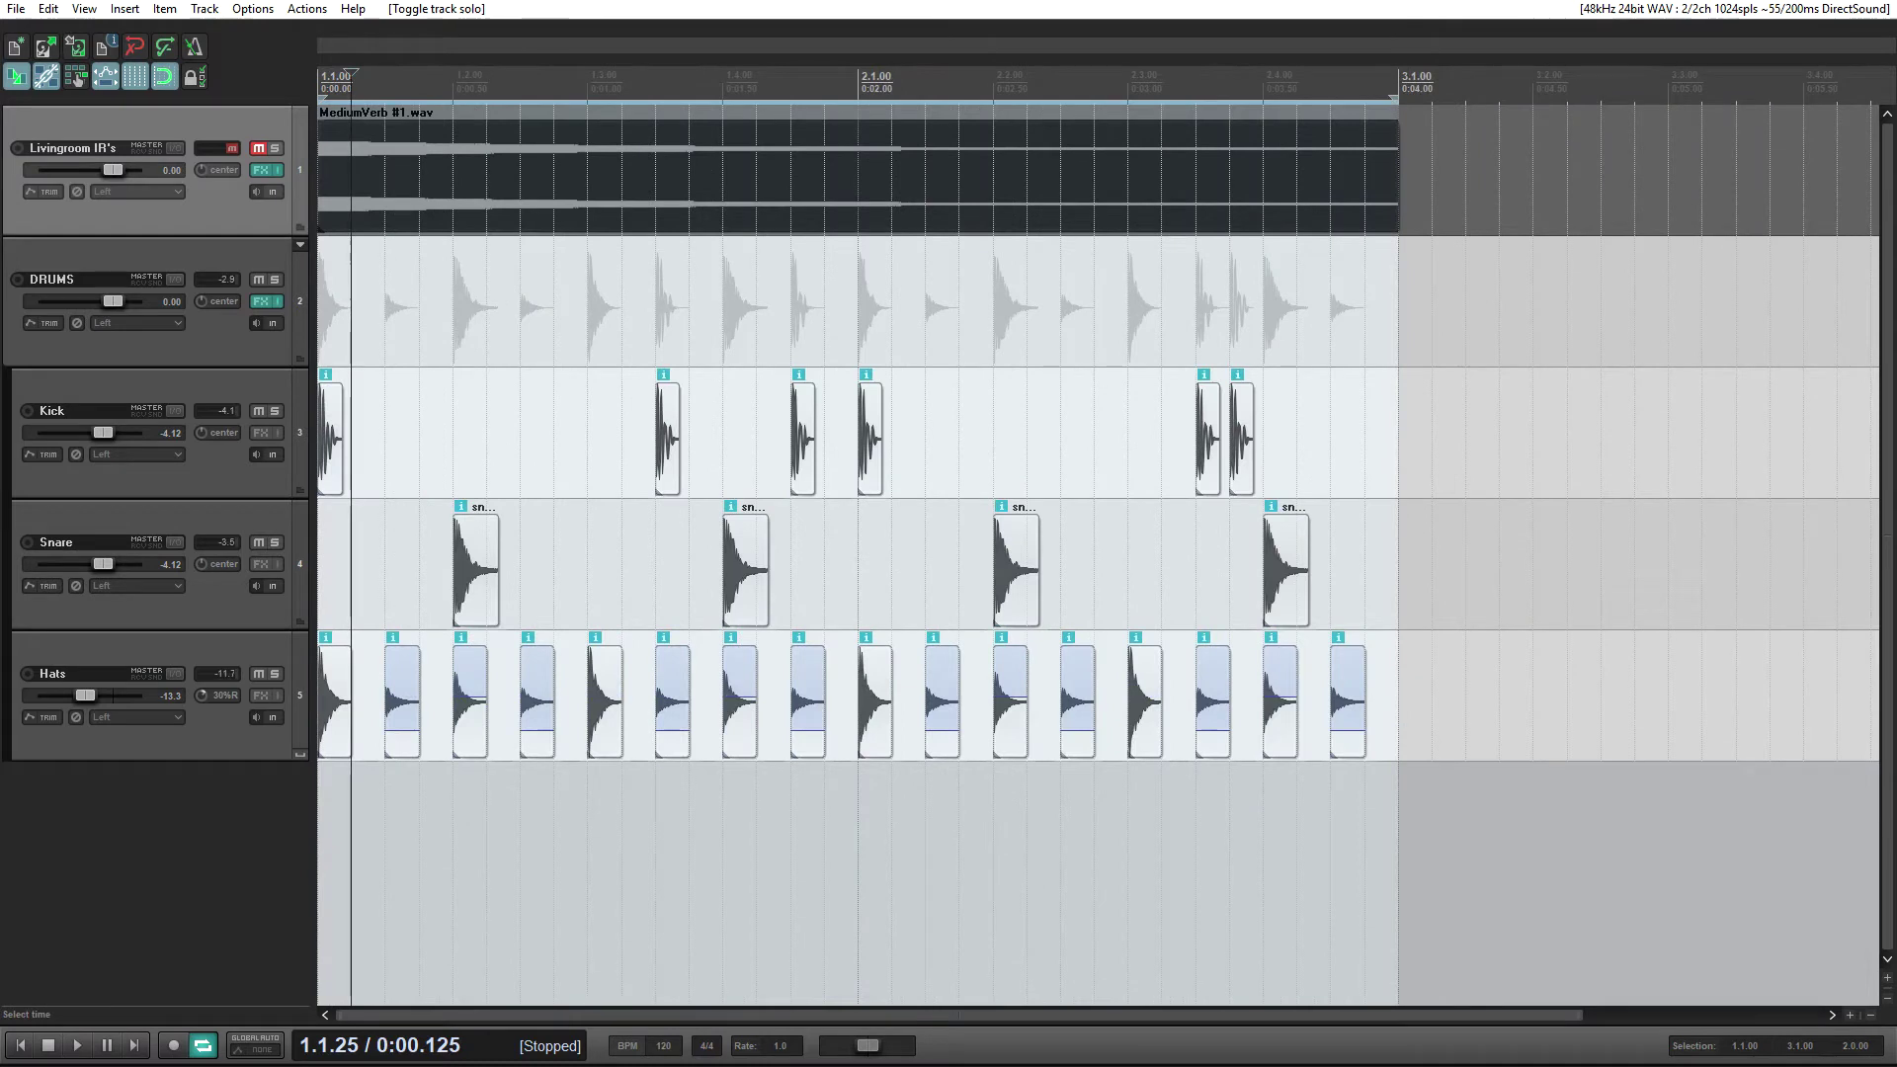
{"action": "left_click", "coordinate": [321, 307]}
{"action": "mouse_move", "coordinate": [327, 375]}
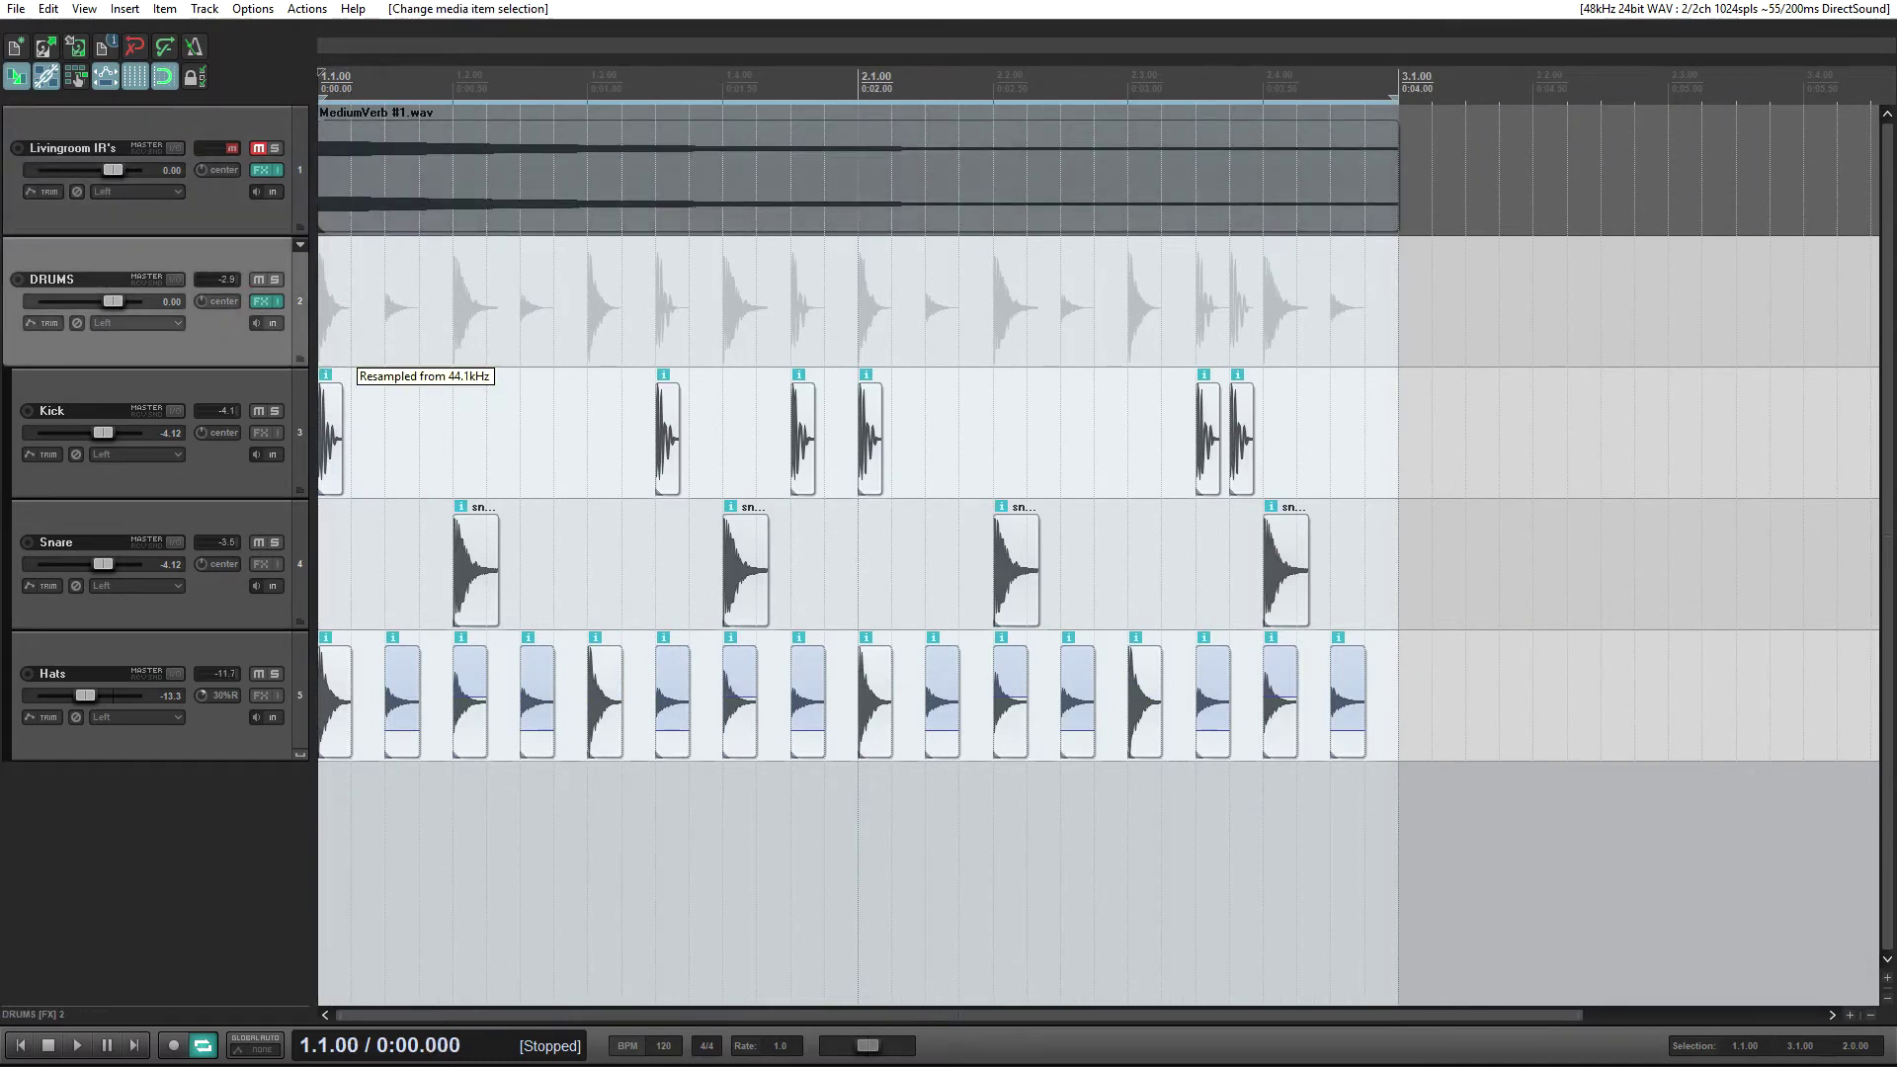
{"action": "key", "text": "space"}
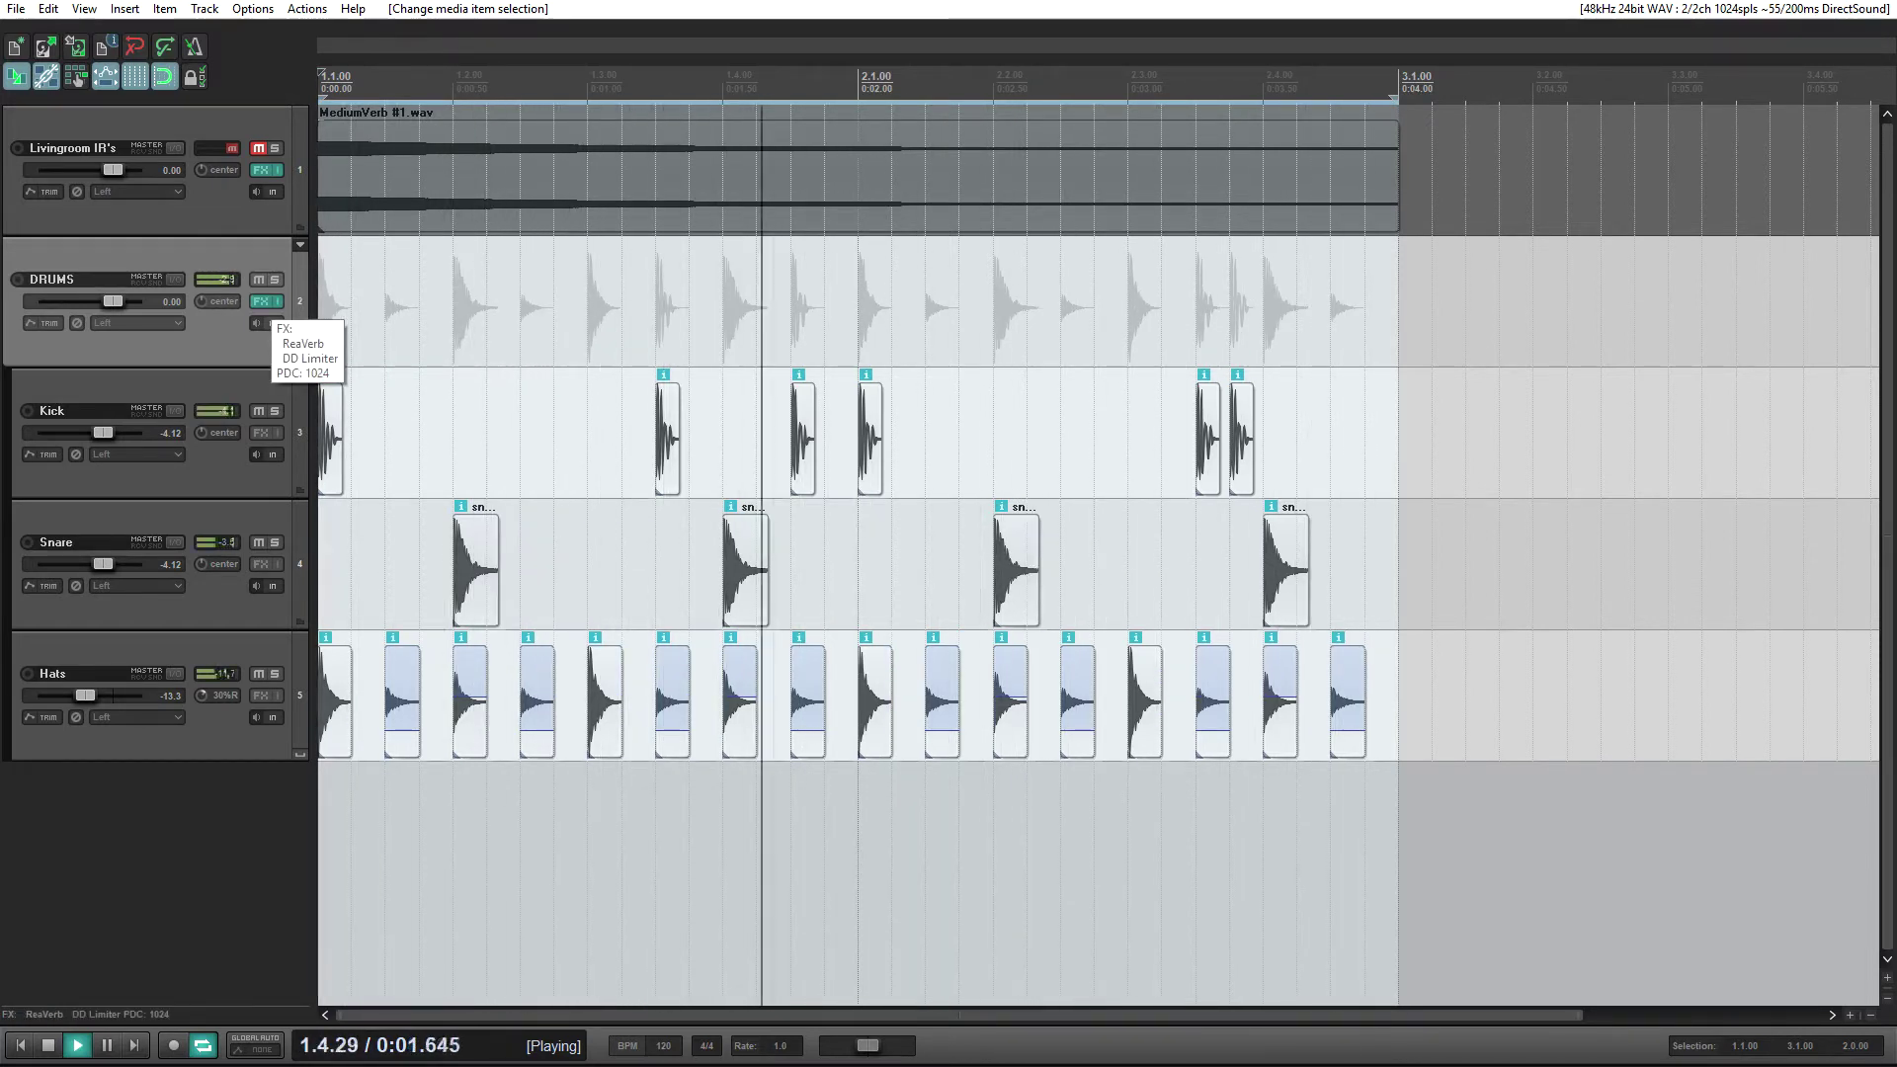
{"action": "key", "text": "space"}
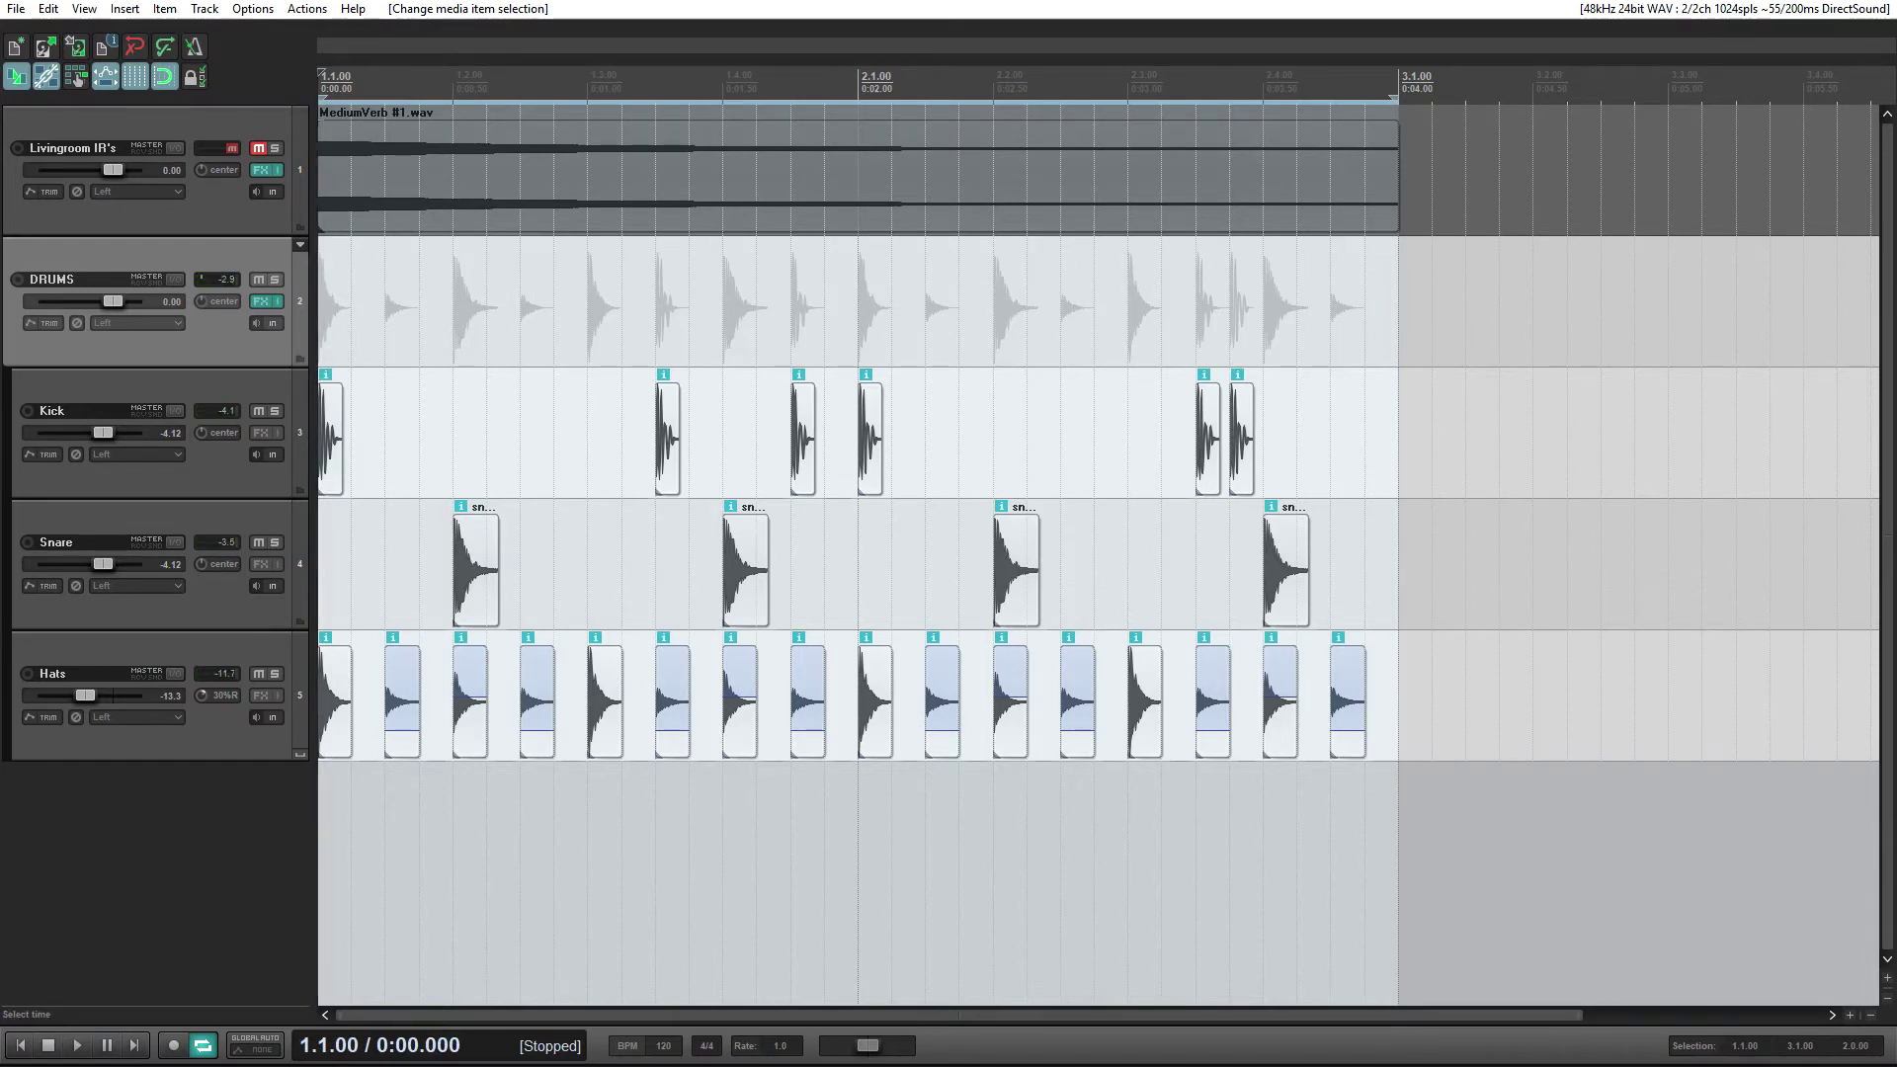
{"action": "key", "text": "space"}
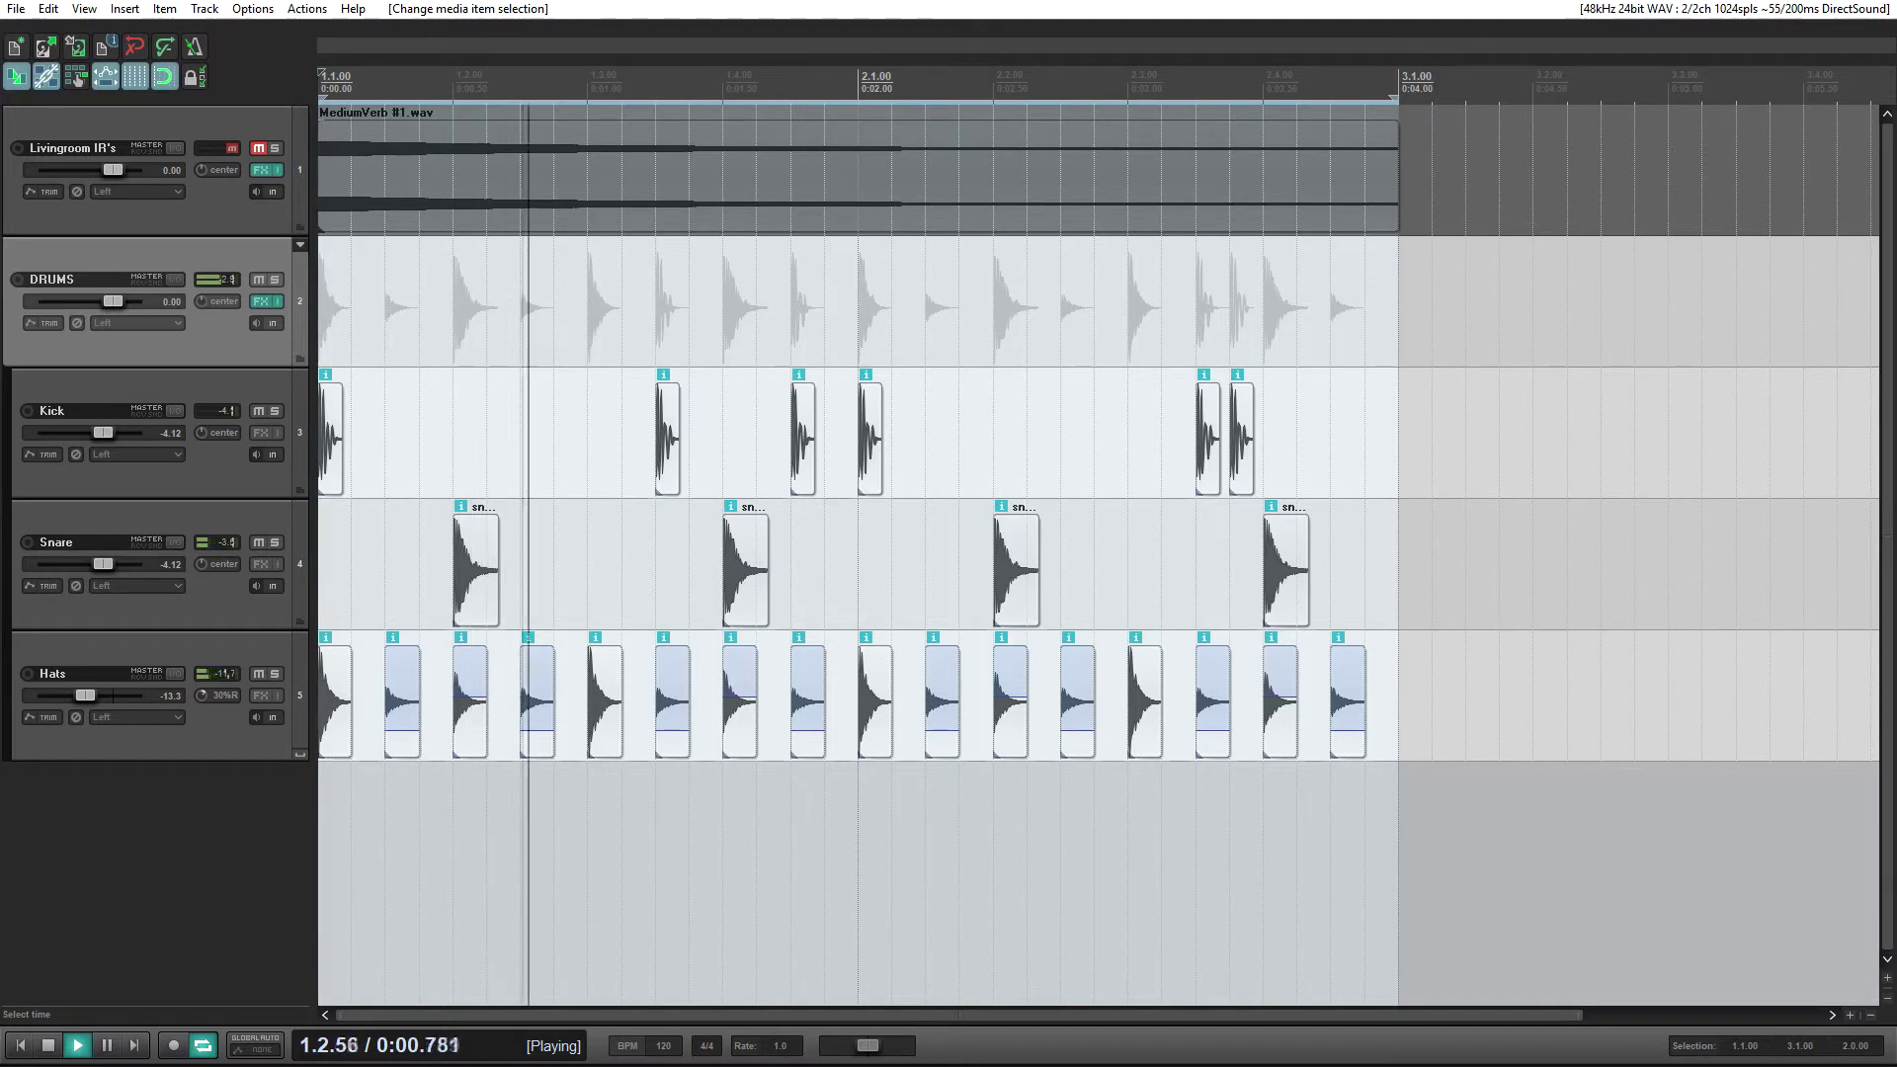
{"action": "key", "text": "space"}
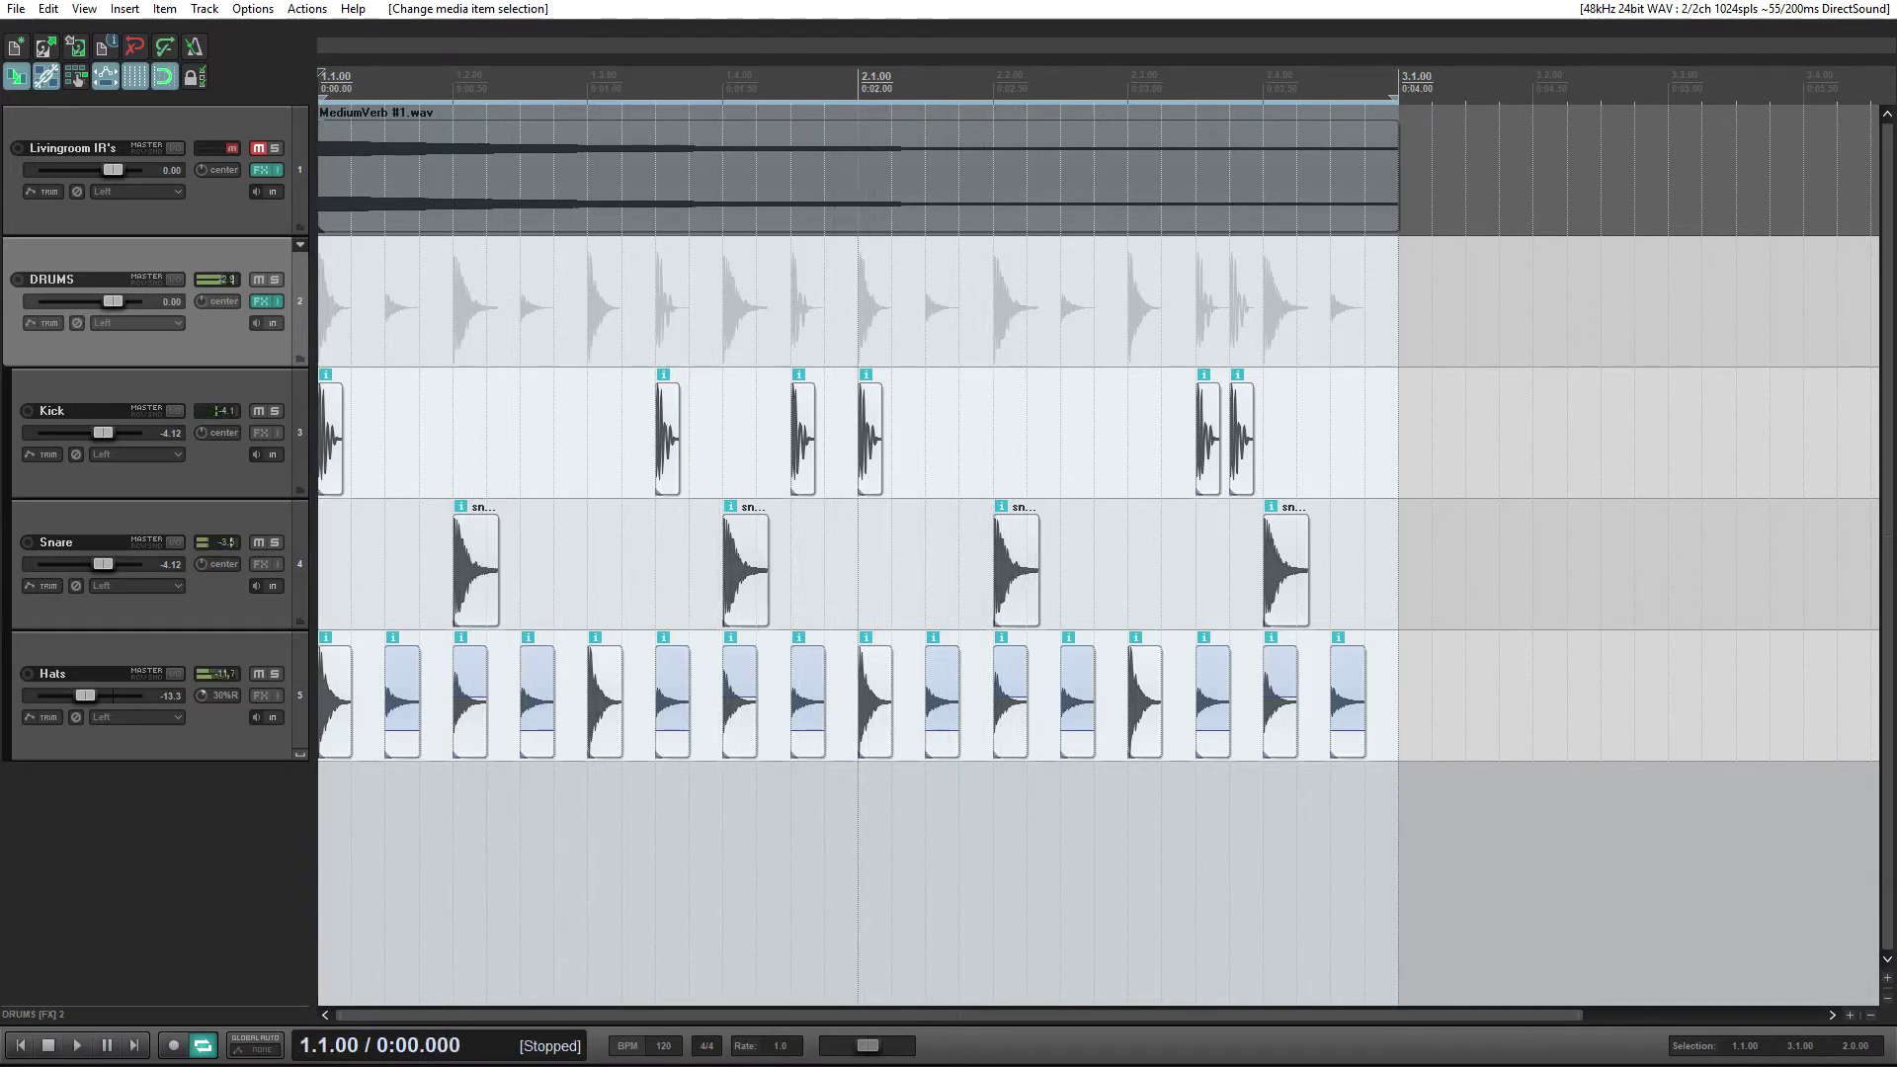
- Open ReaVerb on the DRUMS track and set its wet level to -15.7 dB
{"action": "left_click", "coordinate": [261, 302]}
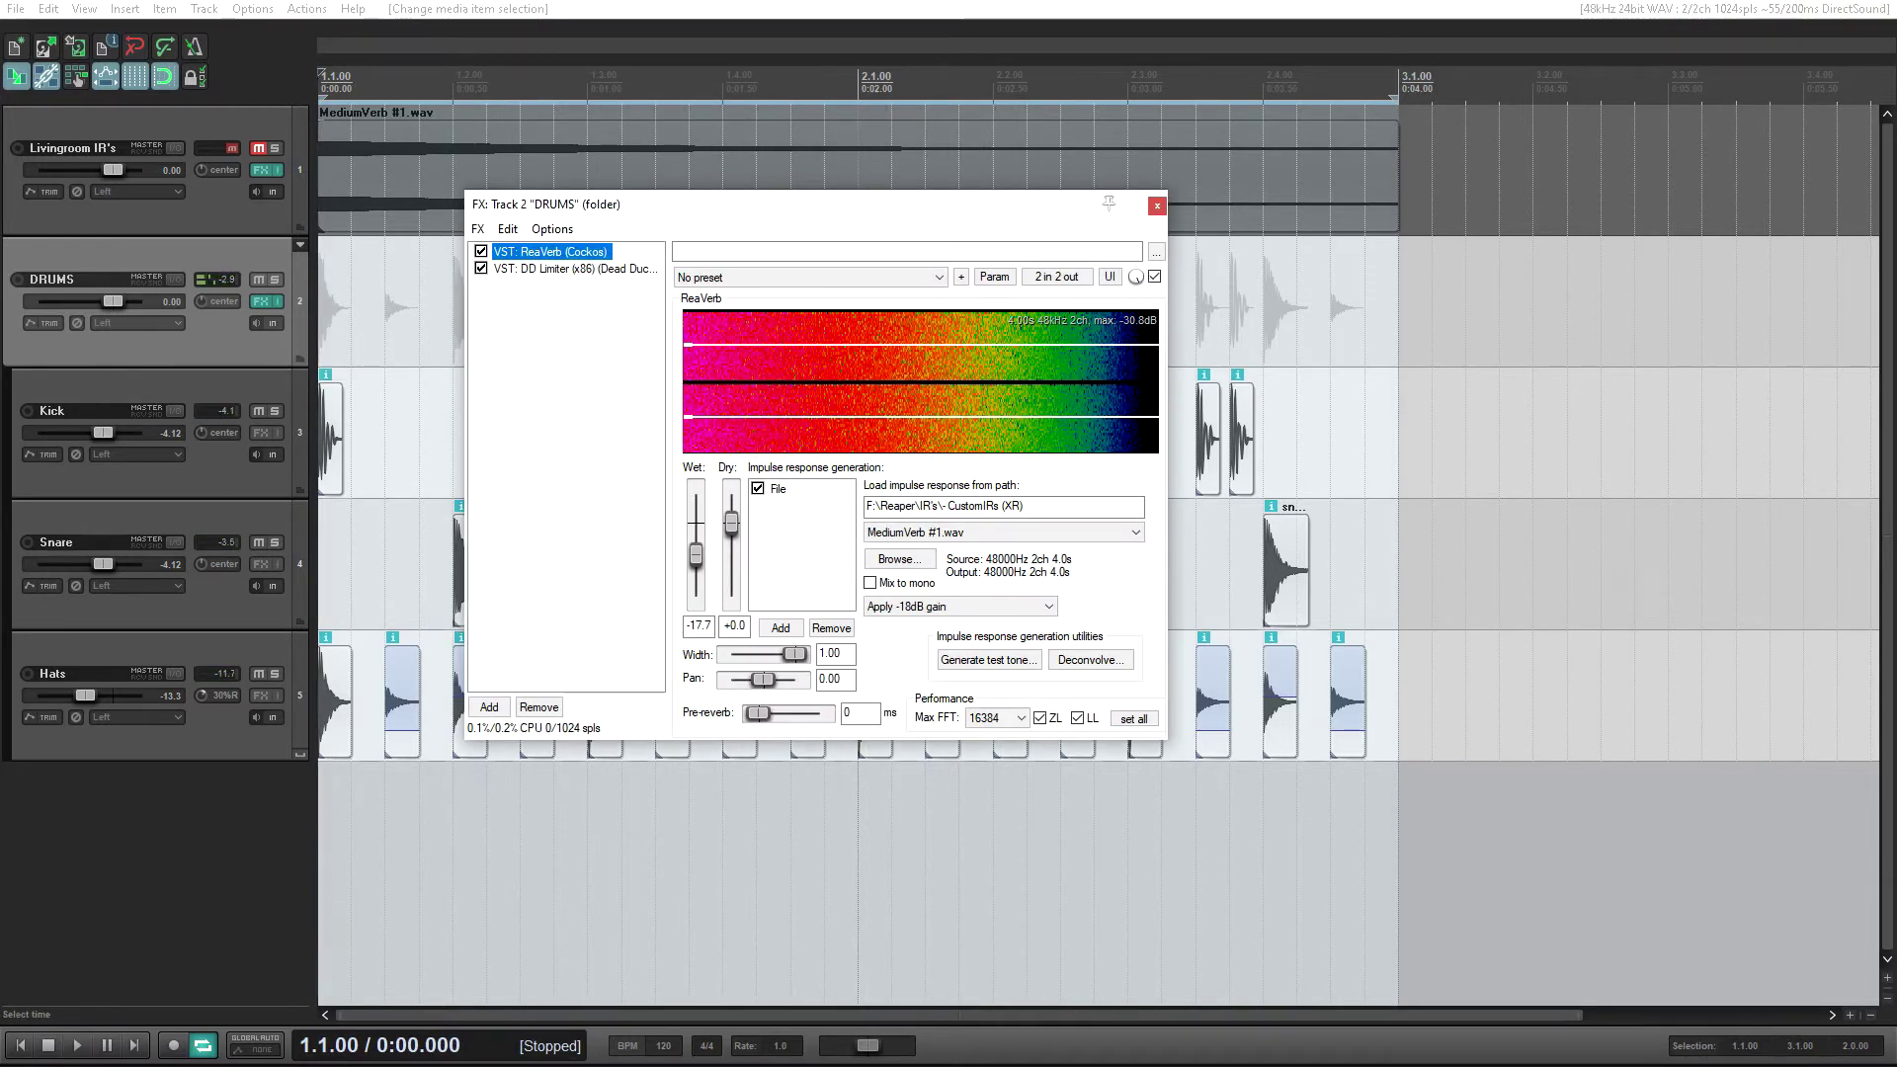
{"action": "left_click_drag", "start_coordinate": [696, 555], "coordinate": [695, 551]}
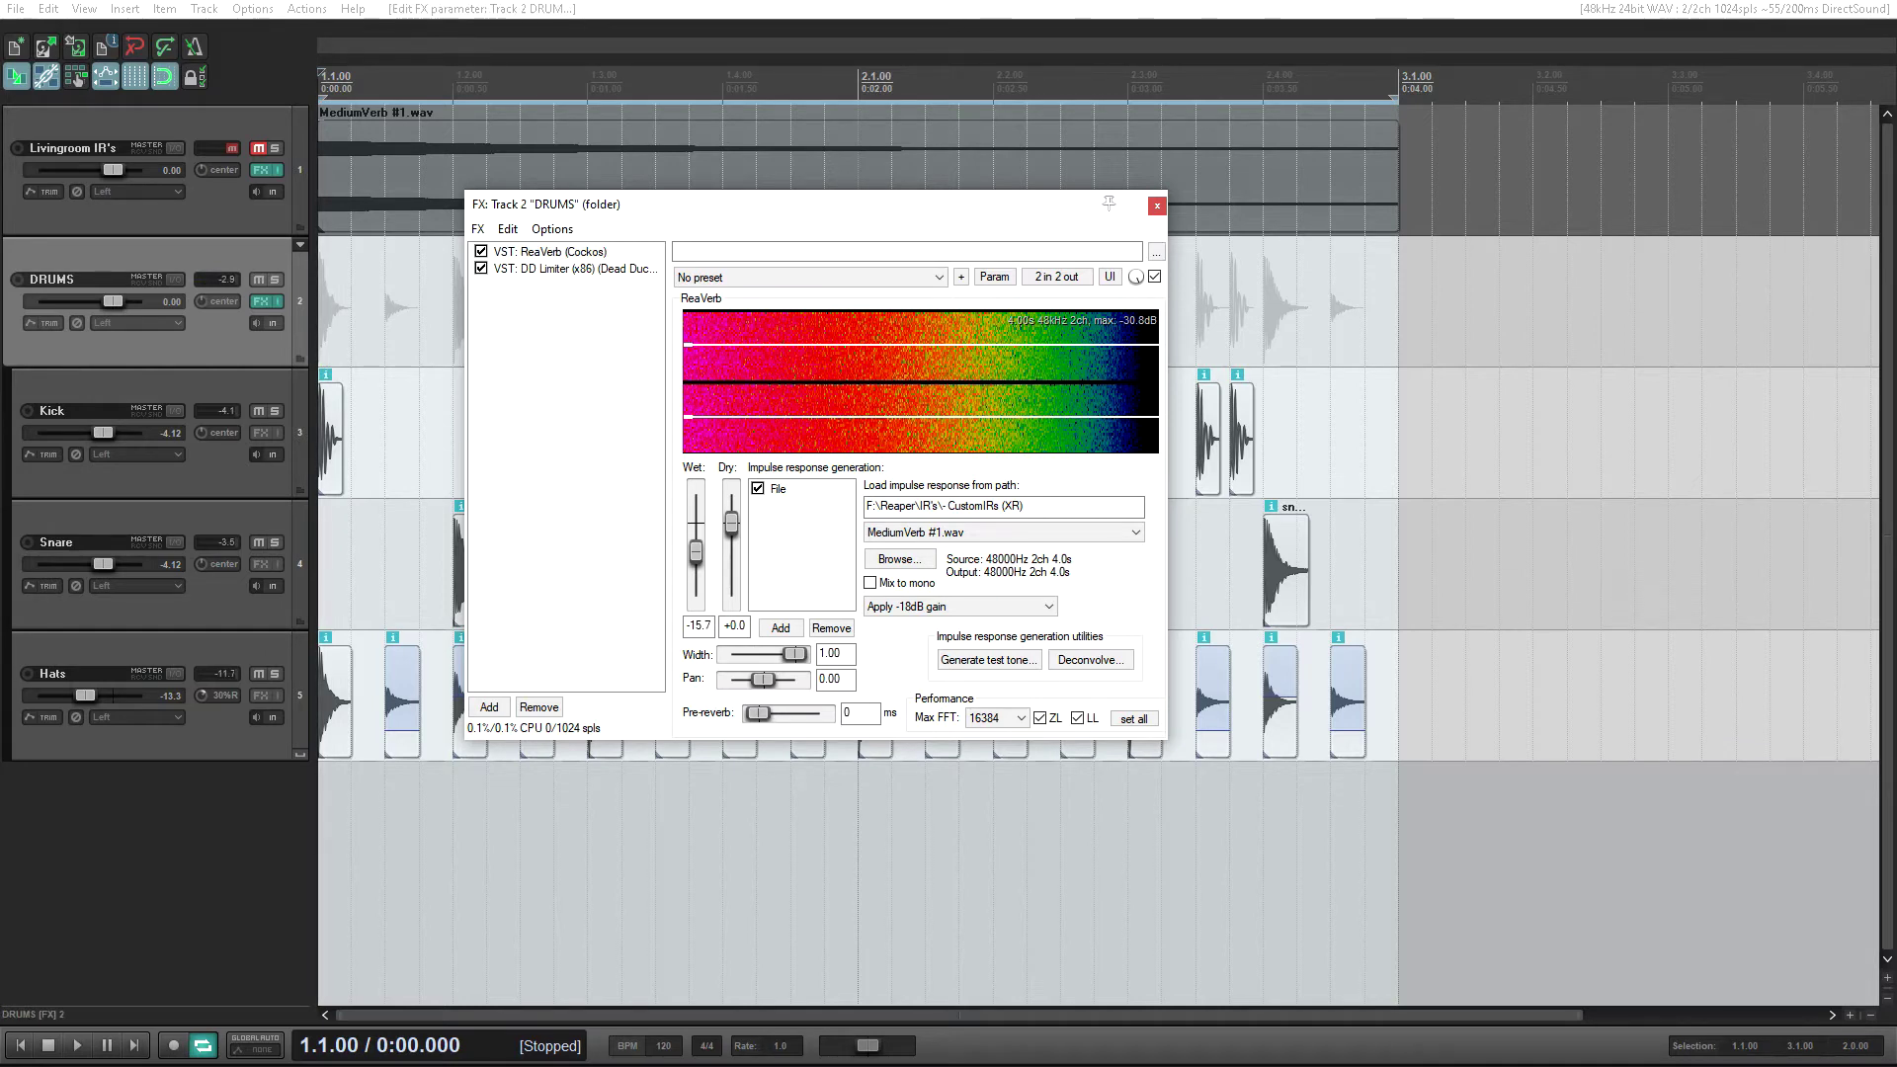
{"action": "left_click_drag", "start_coordinate": [815, 204], "coordinate": [718, 290]}
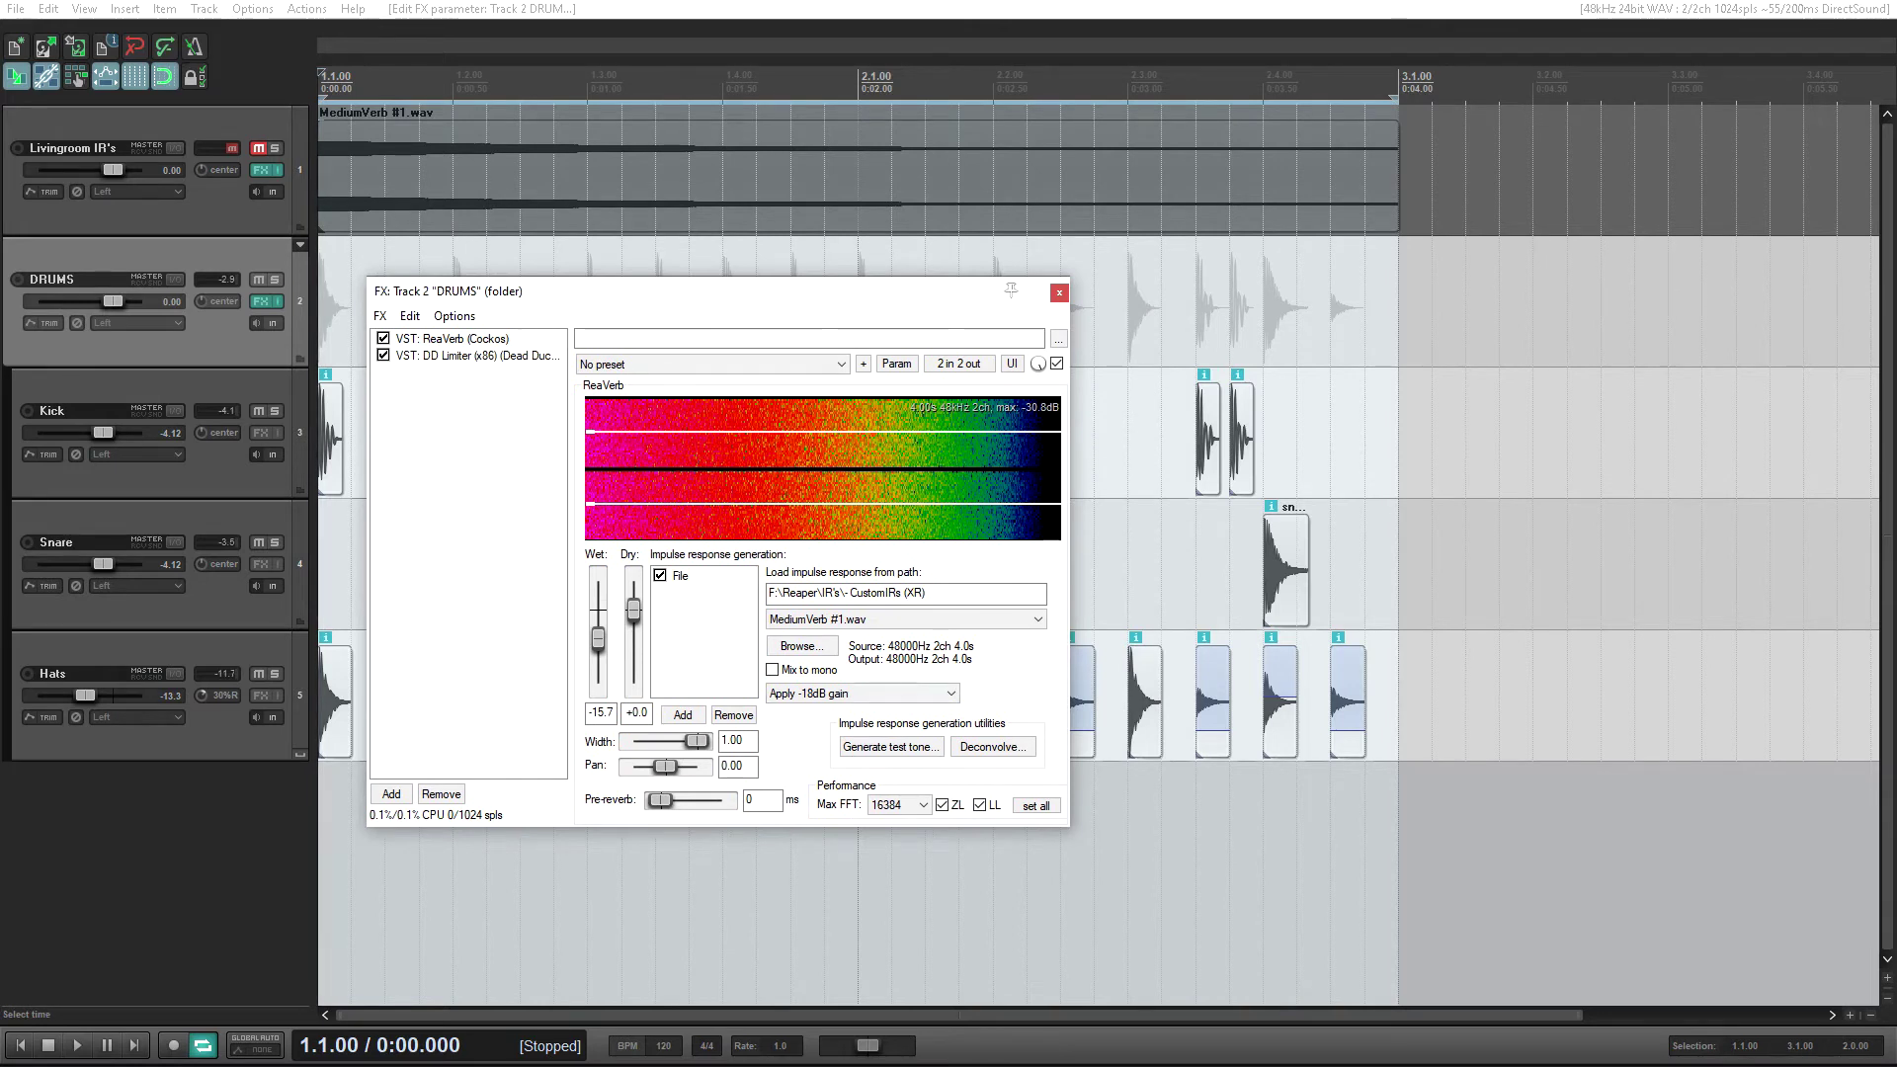
- Try the Normal gain option for ReaVerb's impulse response and return it to Apply -18dB gain
{"action": "left_click", "coordinate": [860, 692]}
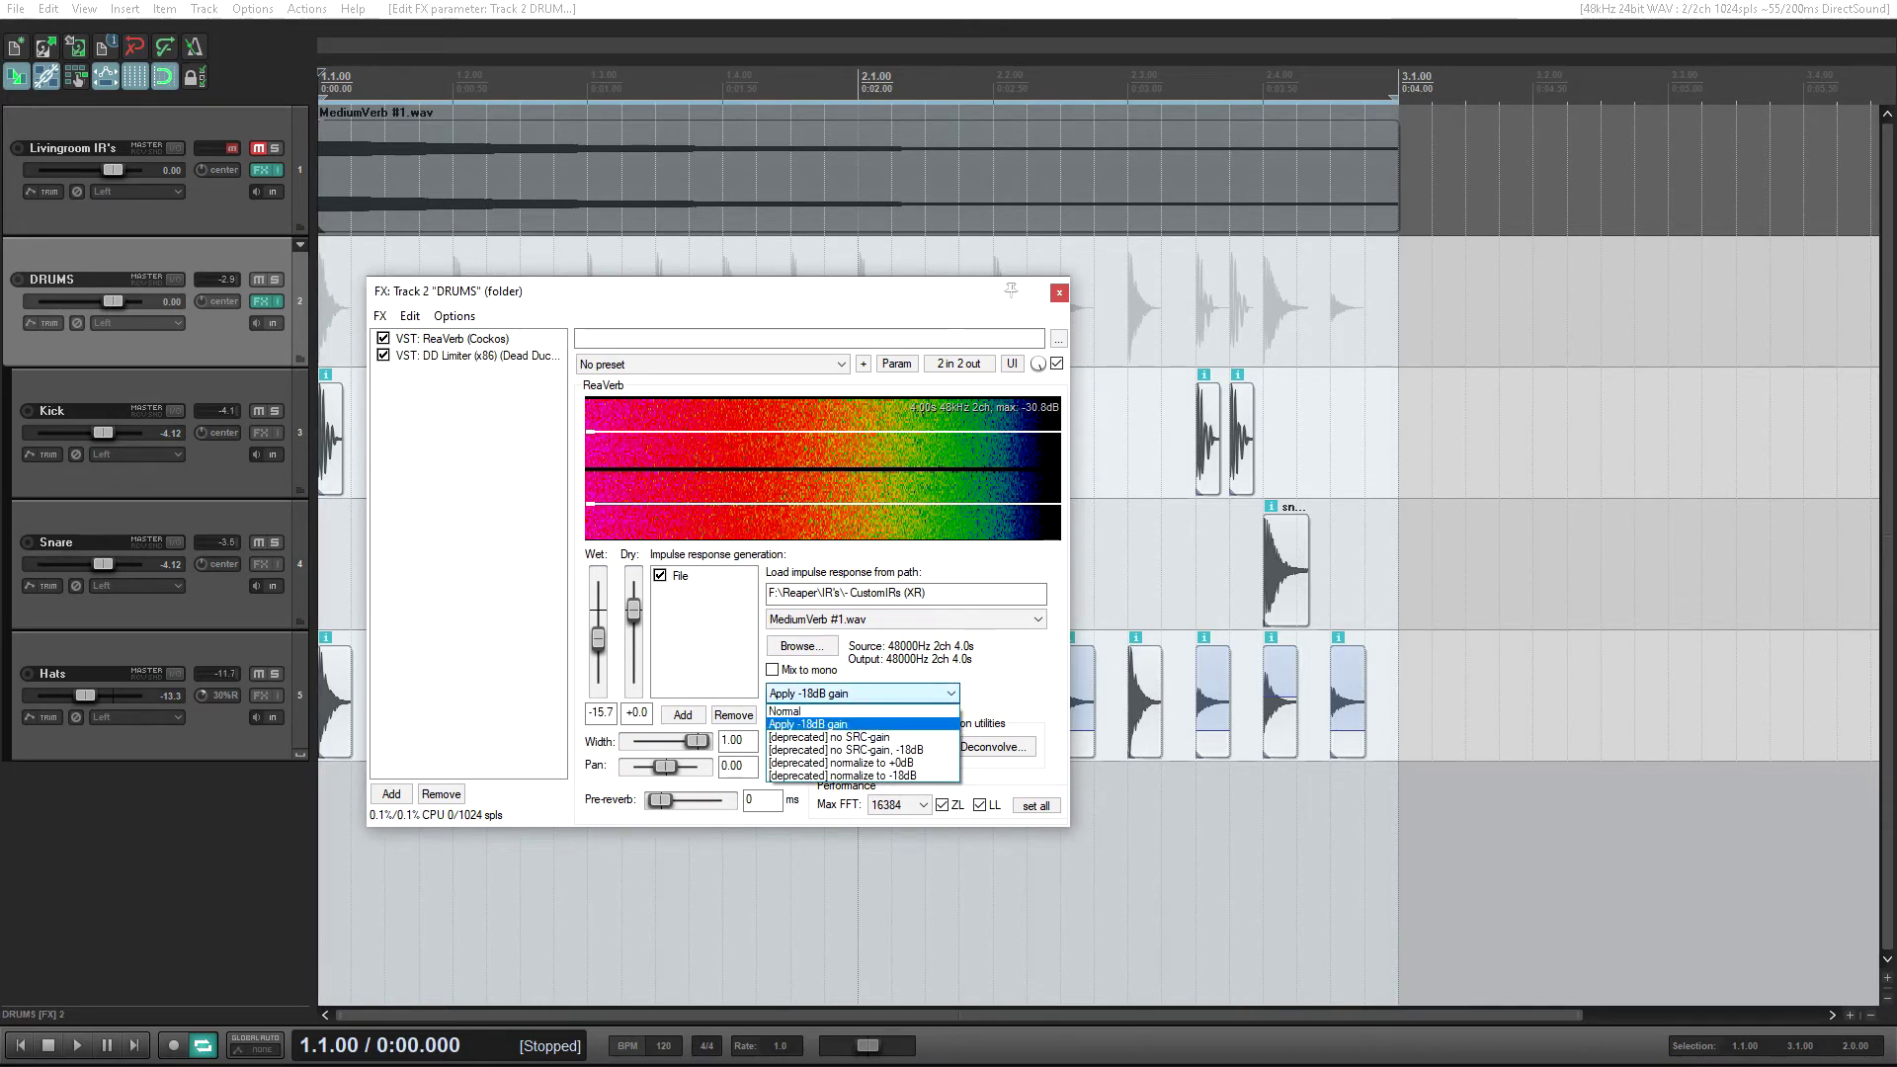
{"action": "left_click", "coordinate": [809, 712]}
{"action": "left_click", "coordinate": [859, 693]}
{"action": "left_click", "coordinate": [809, 725]}
{"action": "left_click", "coordinate": [860, 693]}
{"action": "left_click", "coordinate": [808, 724]}
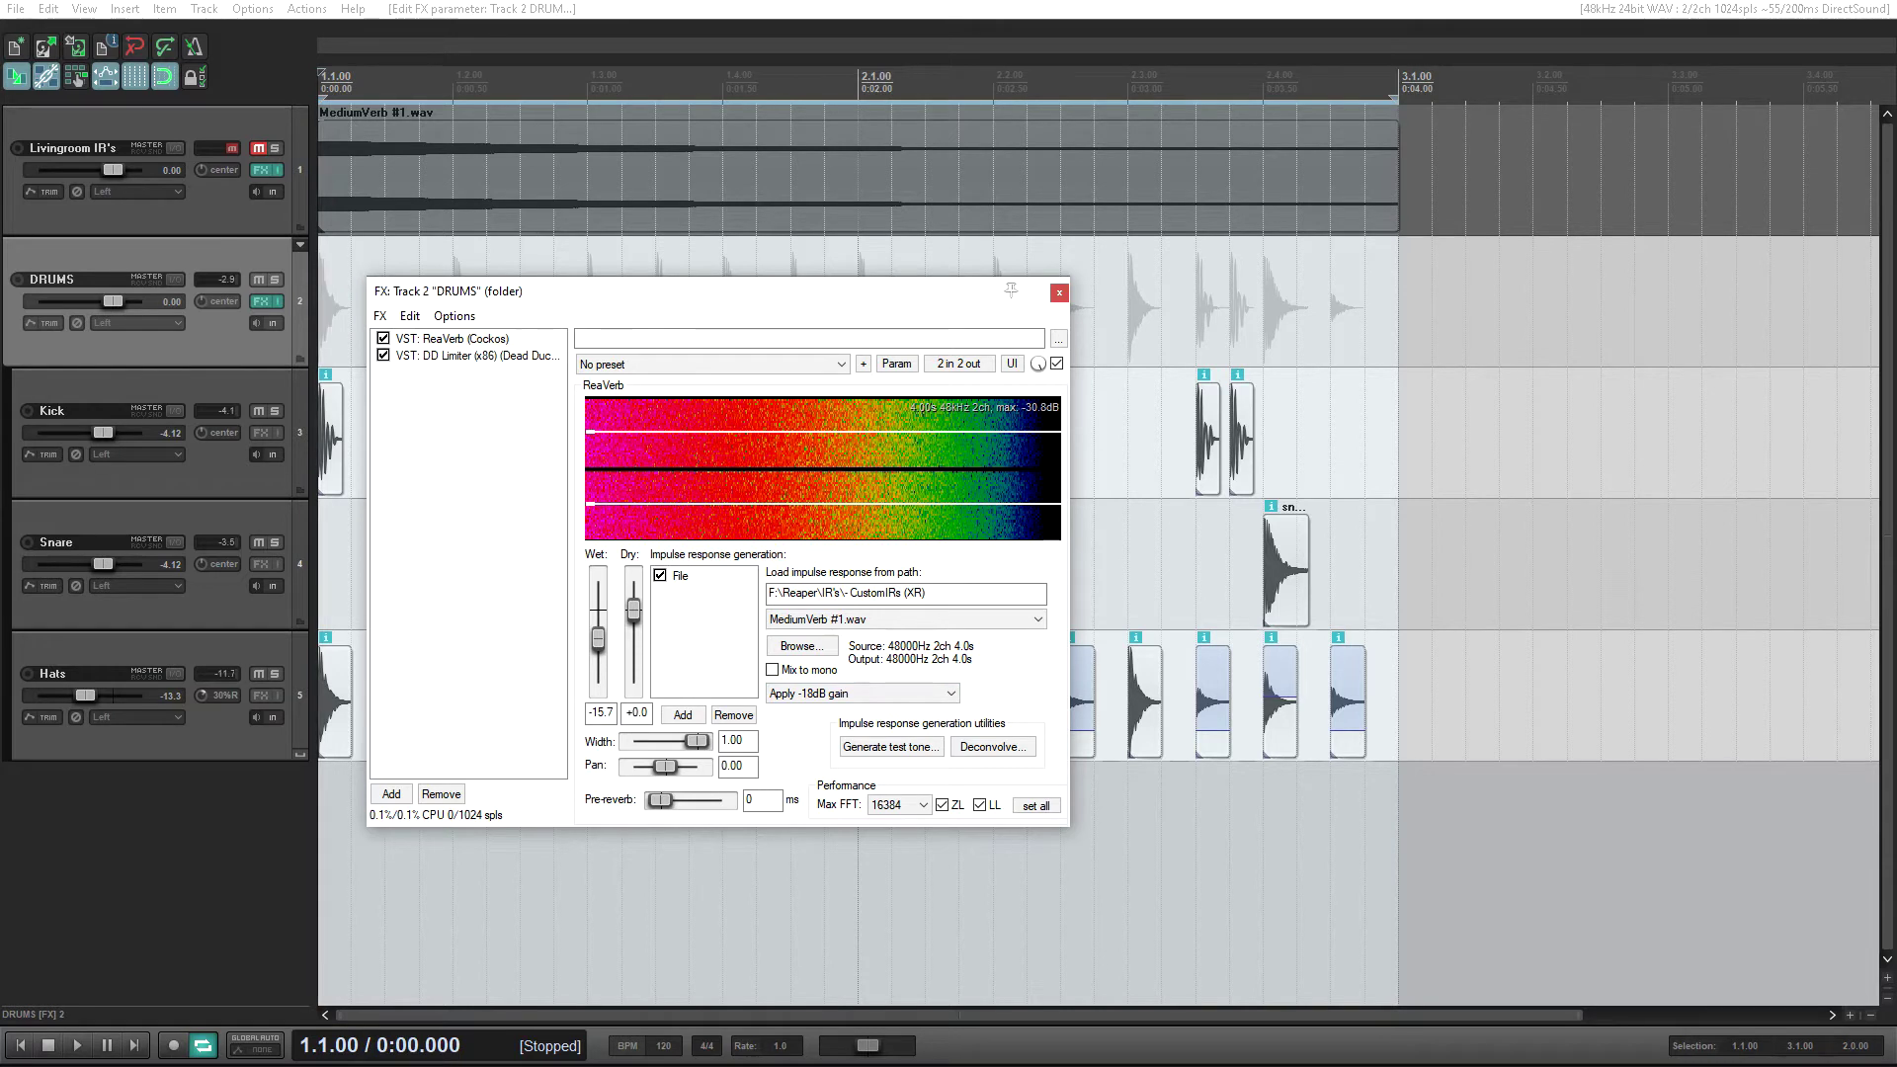
- Audition the drum loop with ReaVerb's dry level at -inf, and reset the dry level to +0.0
{"action": "left_click", "coordinate": [858, 176]}
{"action": "left_click_drag", "start_coordinate": [633, 610], "coordinate": [633, 682]}
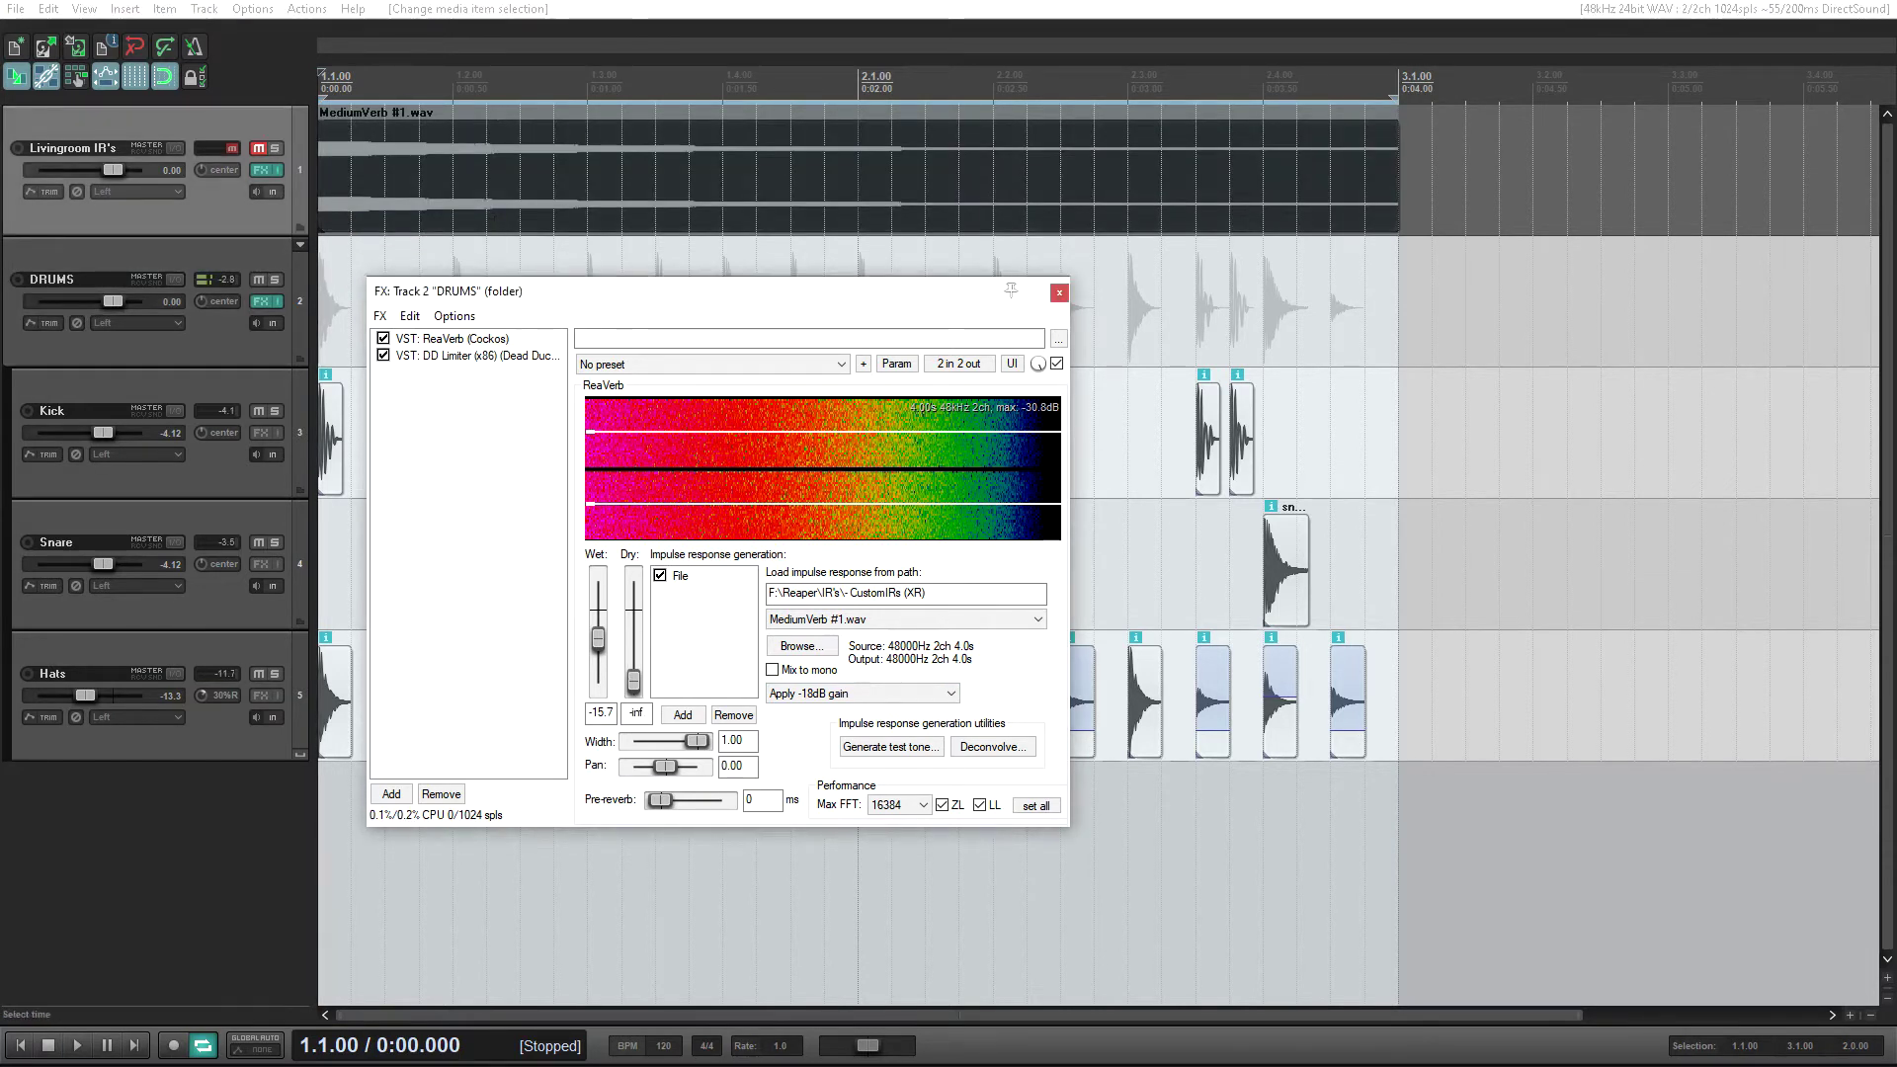
{"action": "left_click", "coordinate": [328, 306]}
{"action": "key", "text": "space"}
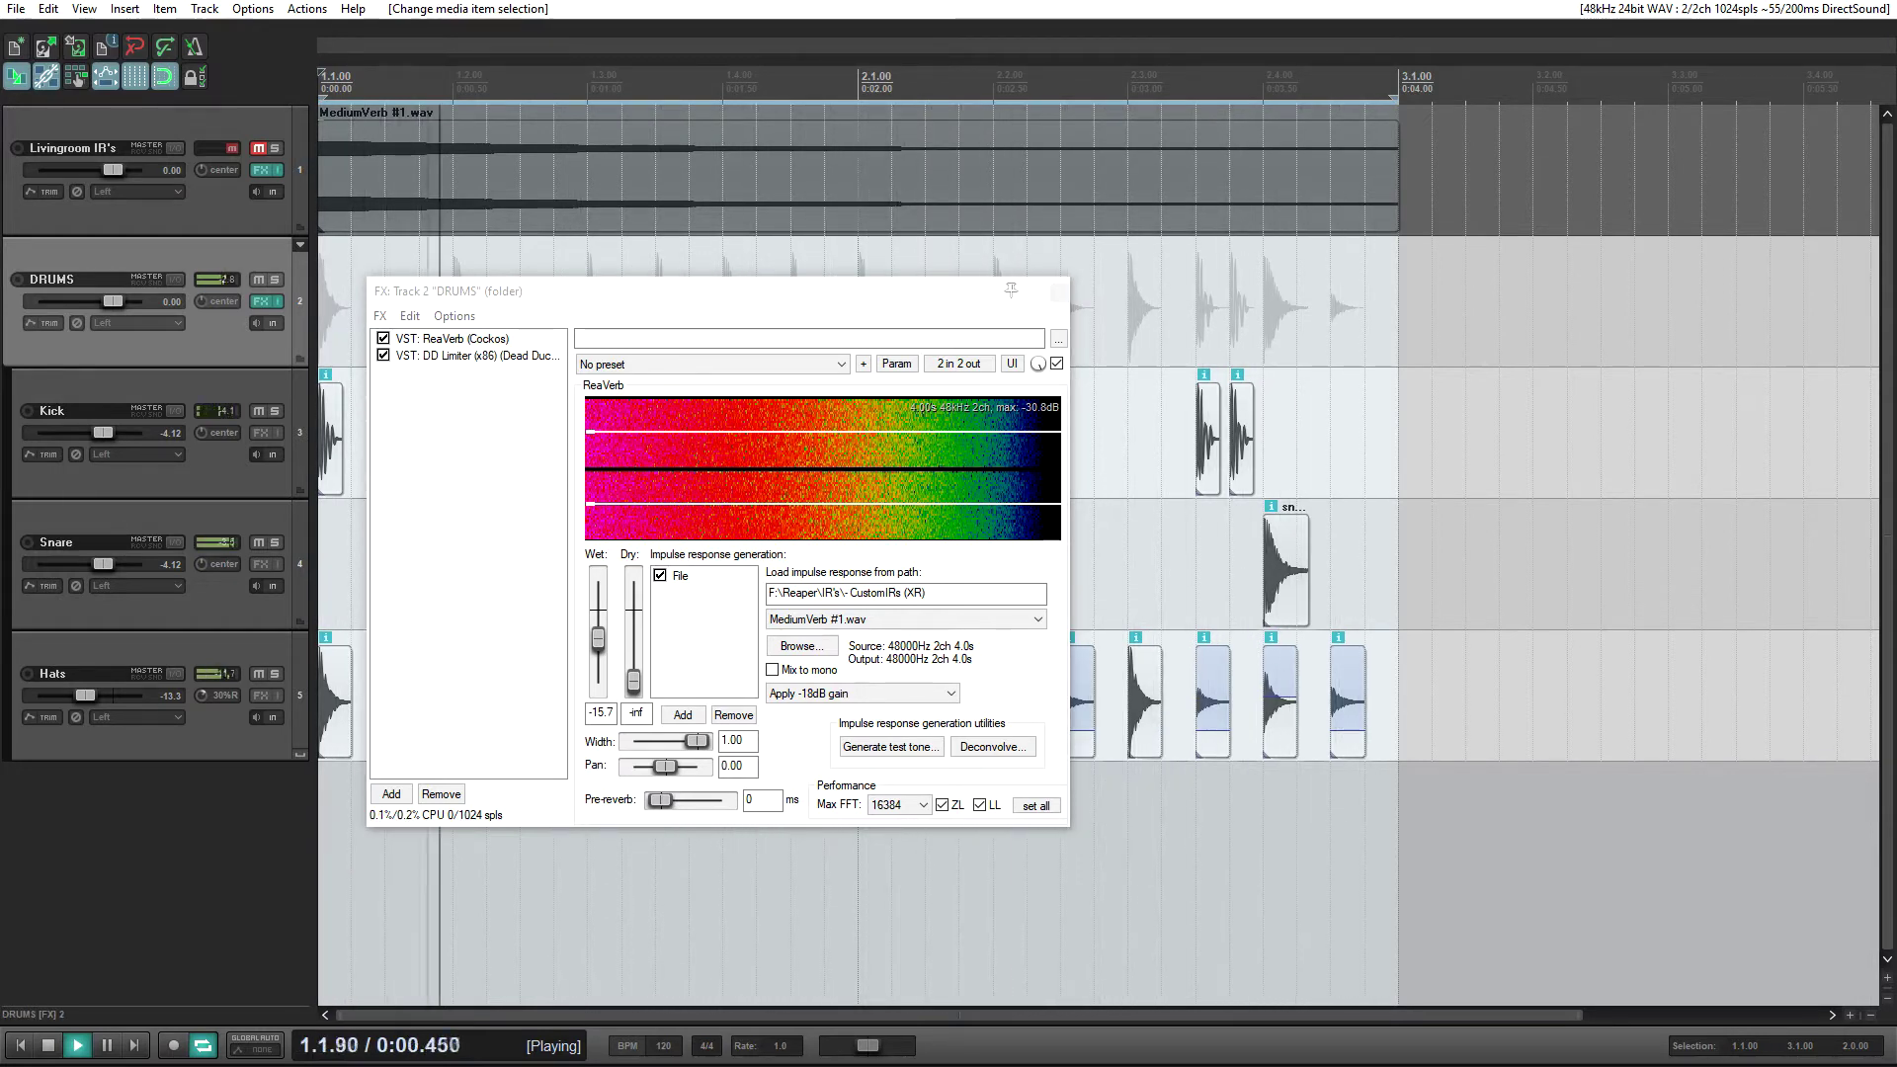
{"action": "key", "text": "space"}
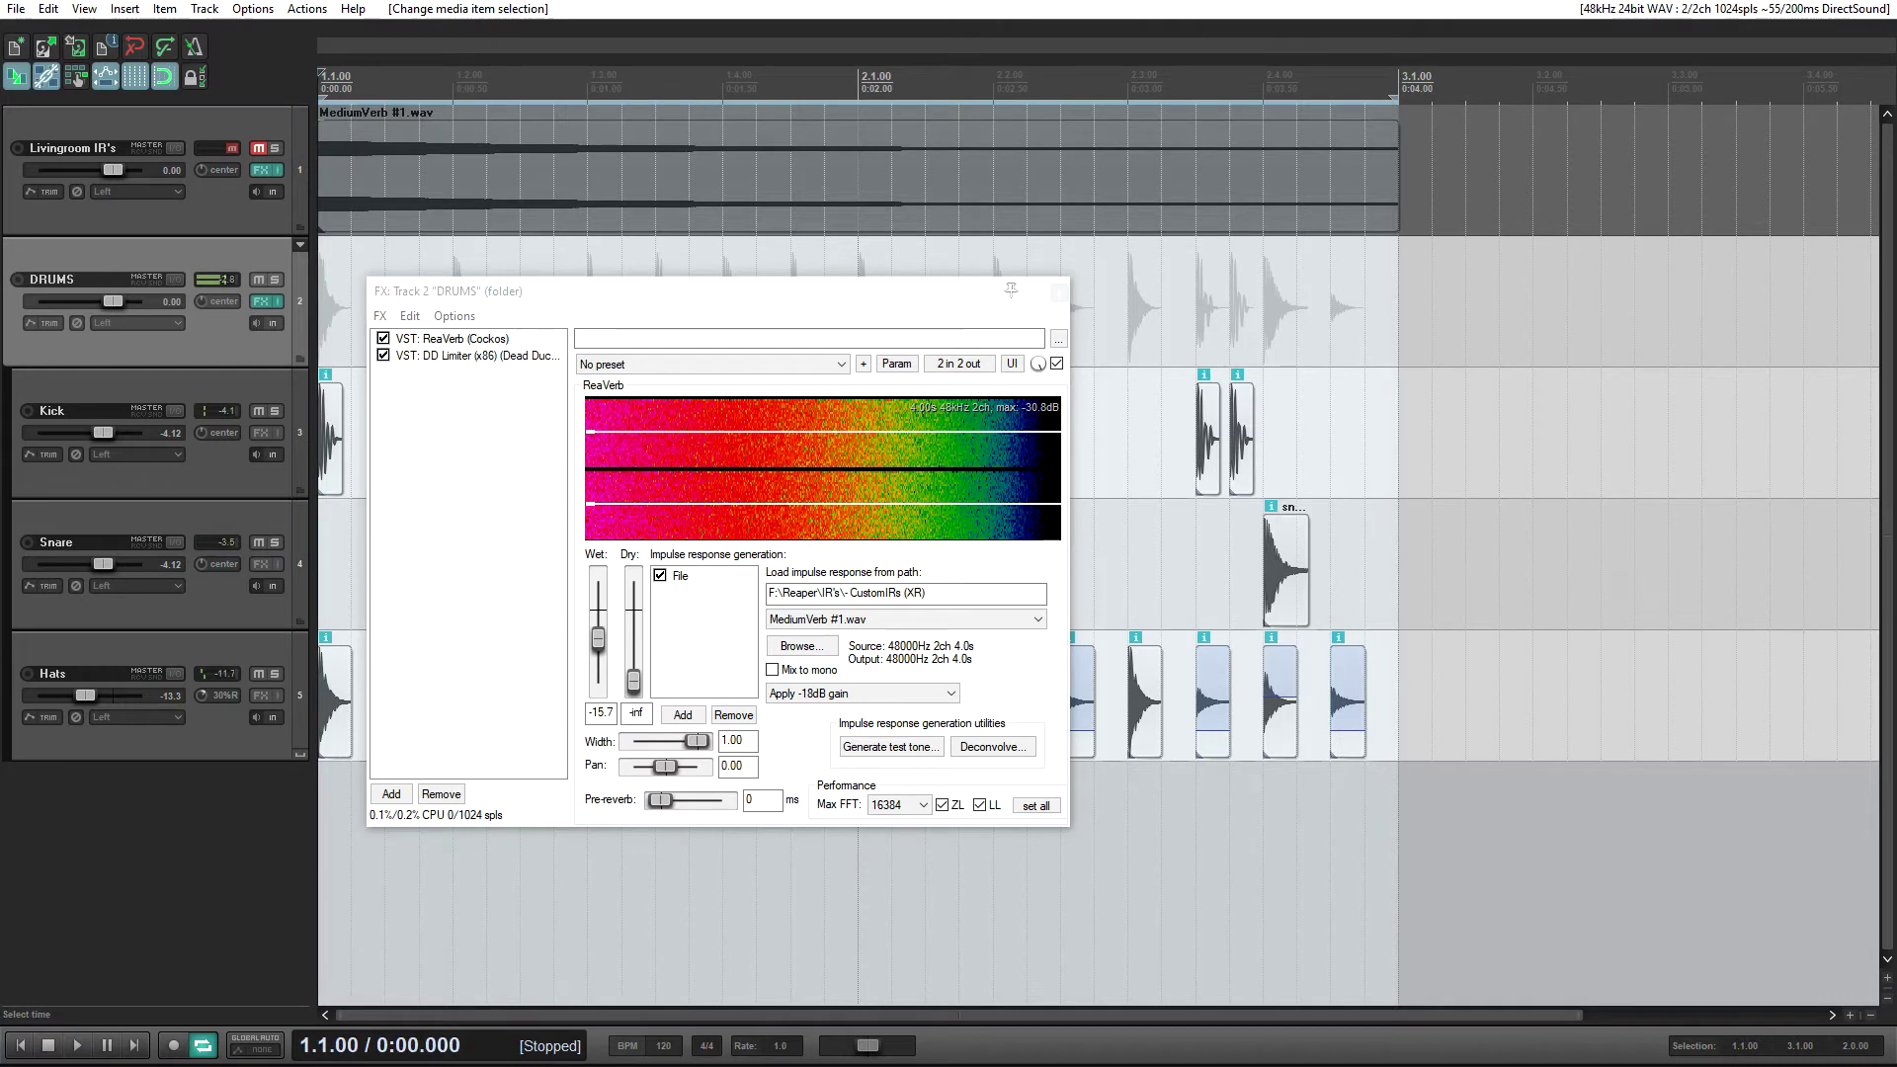
{"action": "double_click", "coordinate": [634, 680]}
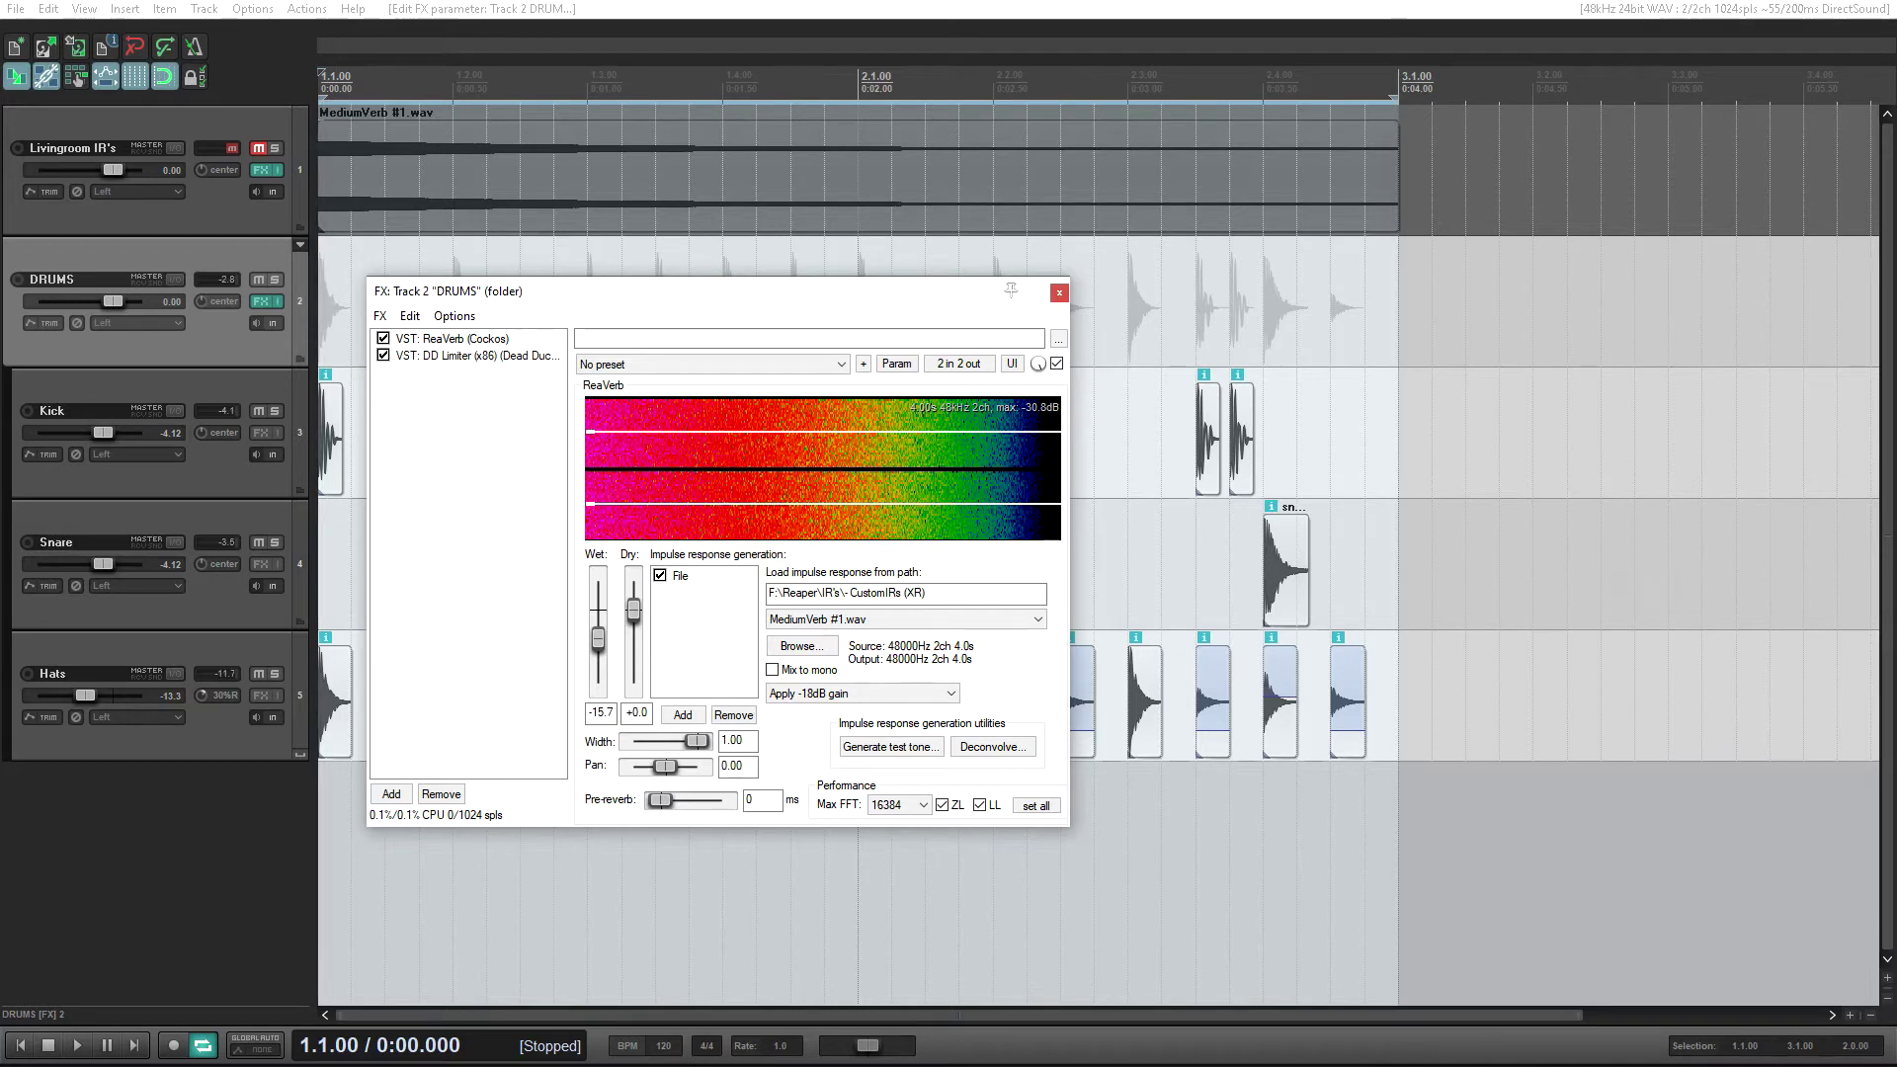
- Load Delay #5.wav in ReaVerb with the wet level at +0.0 and play the drum loop through it
{"action": "left_click", "coordinate": [905, 618]}
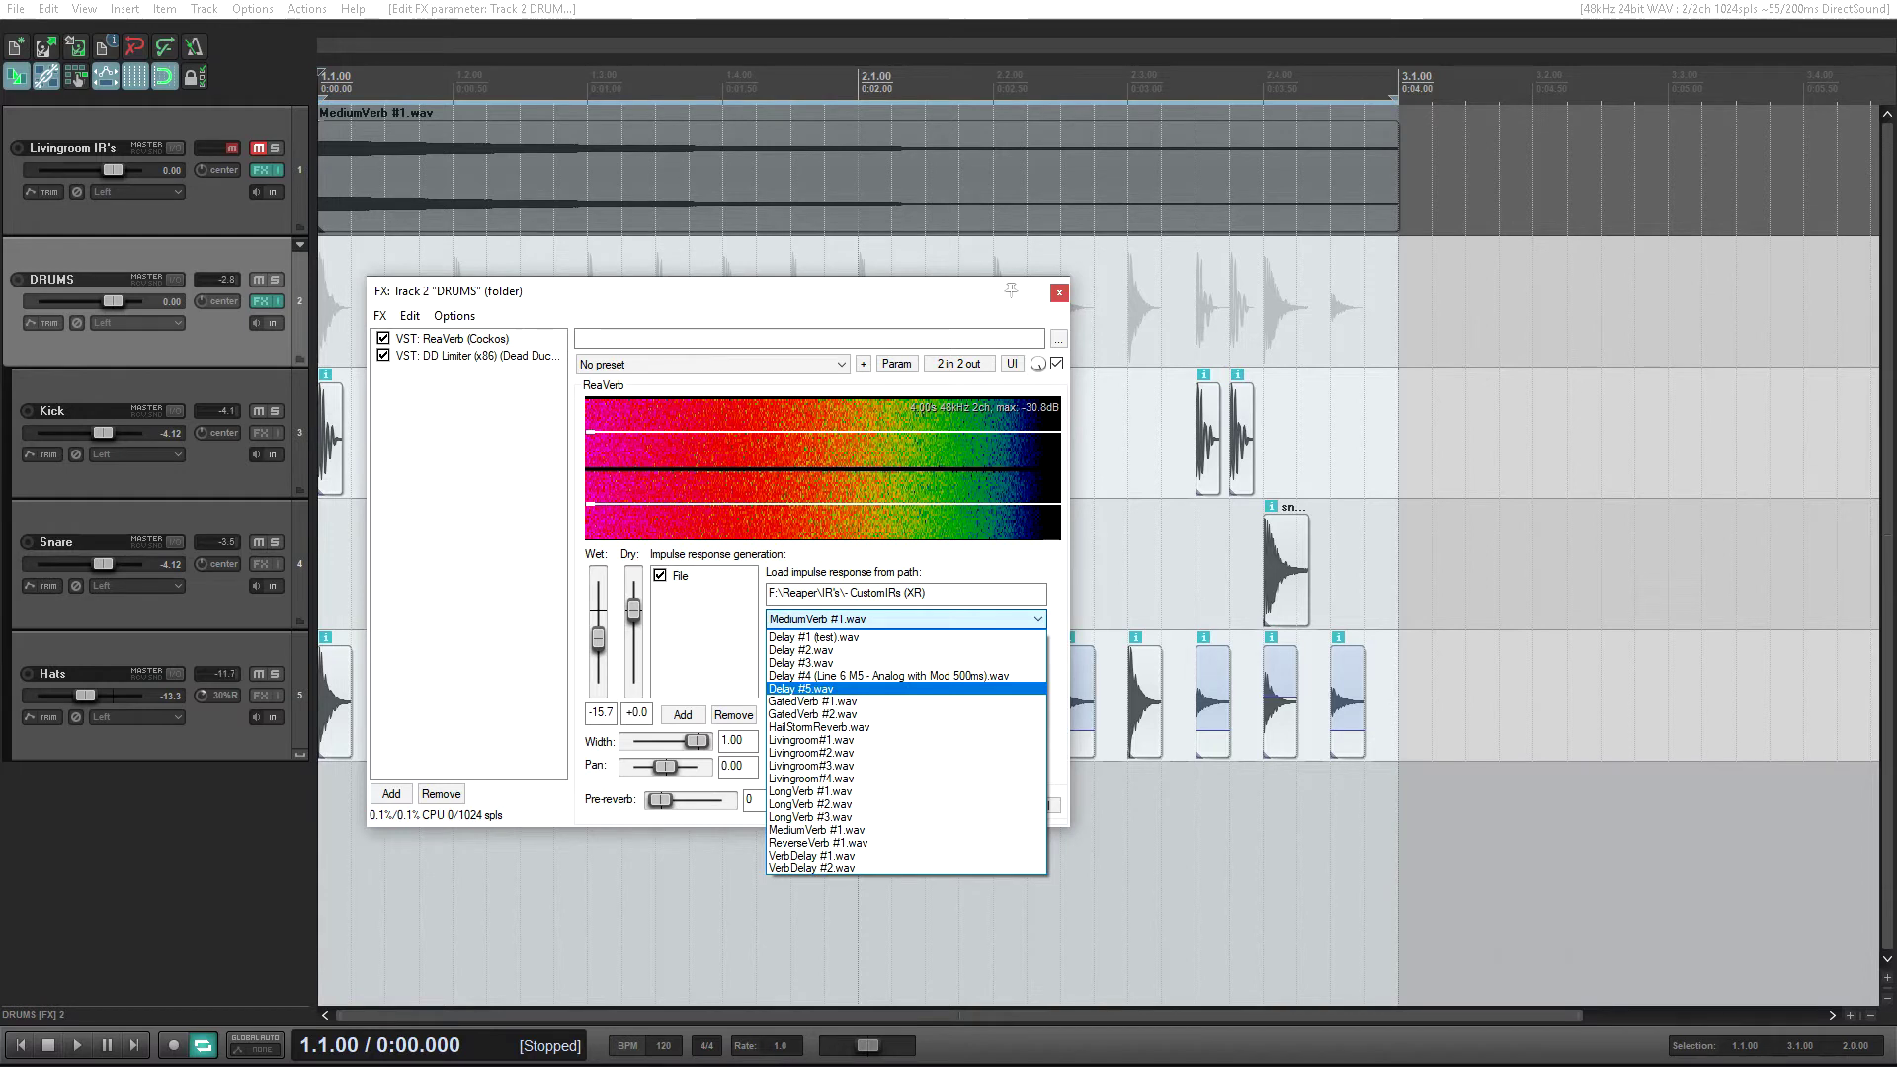
{"action": "left_click", "coordinate": [800, 689]}
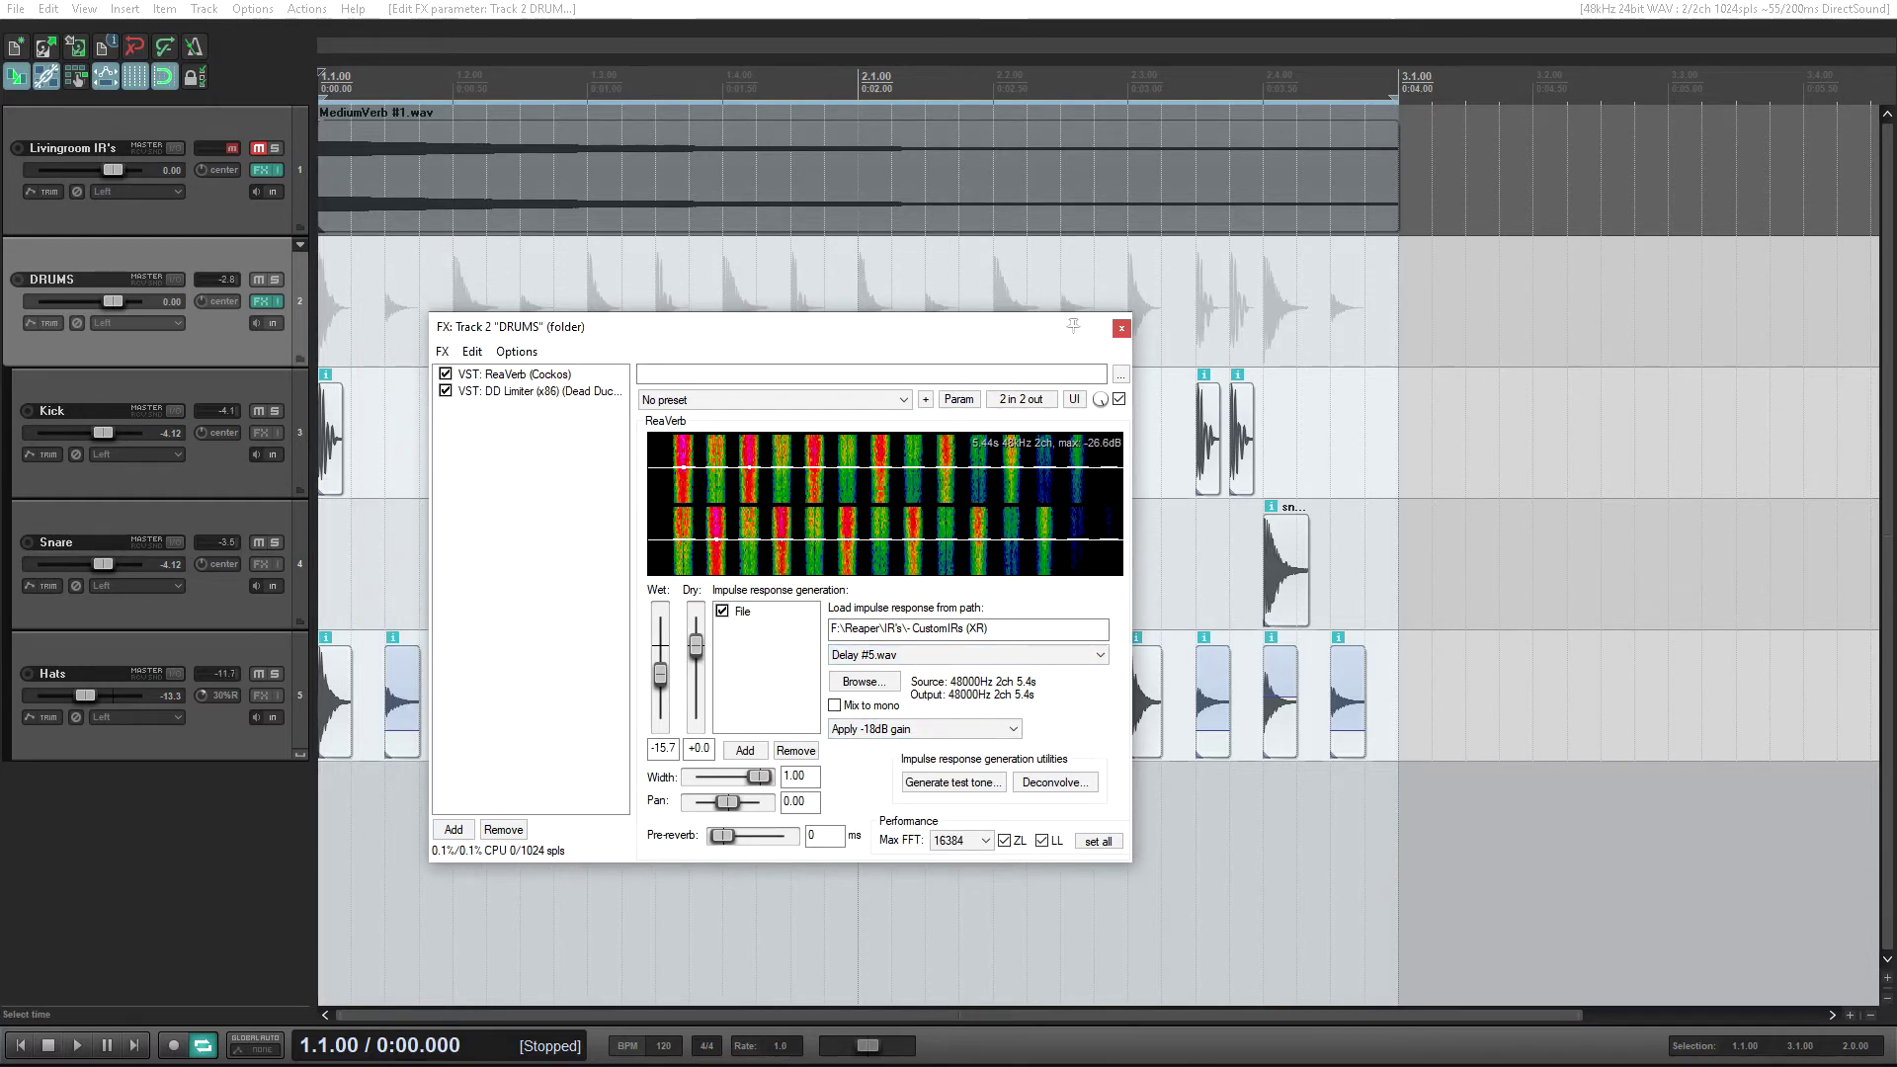
{"action": "key", "text": "space"}
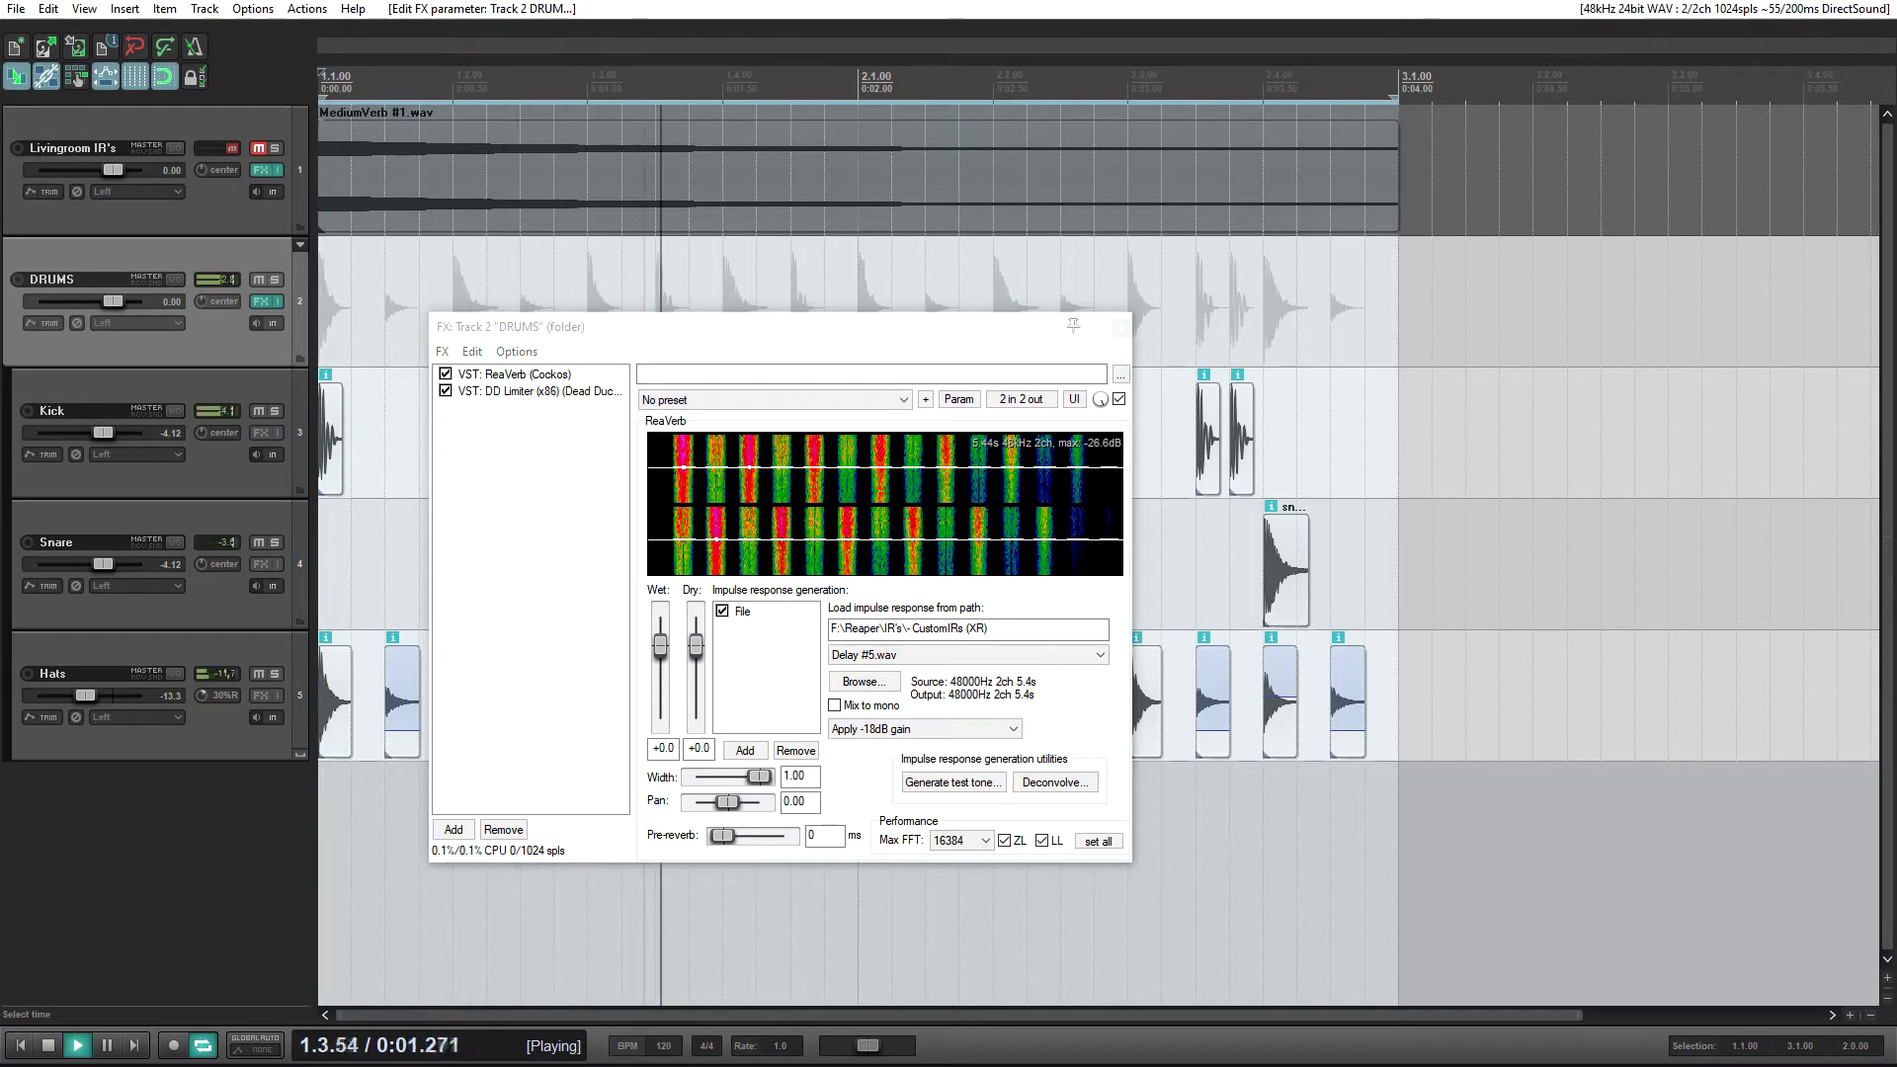
{"action": "key", "text": "space"}
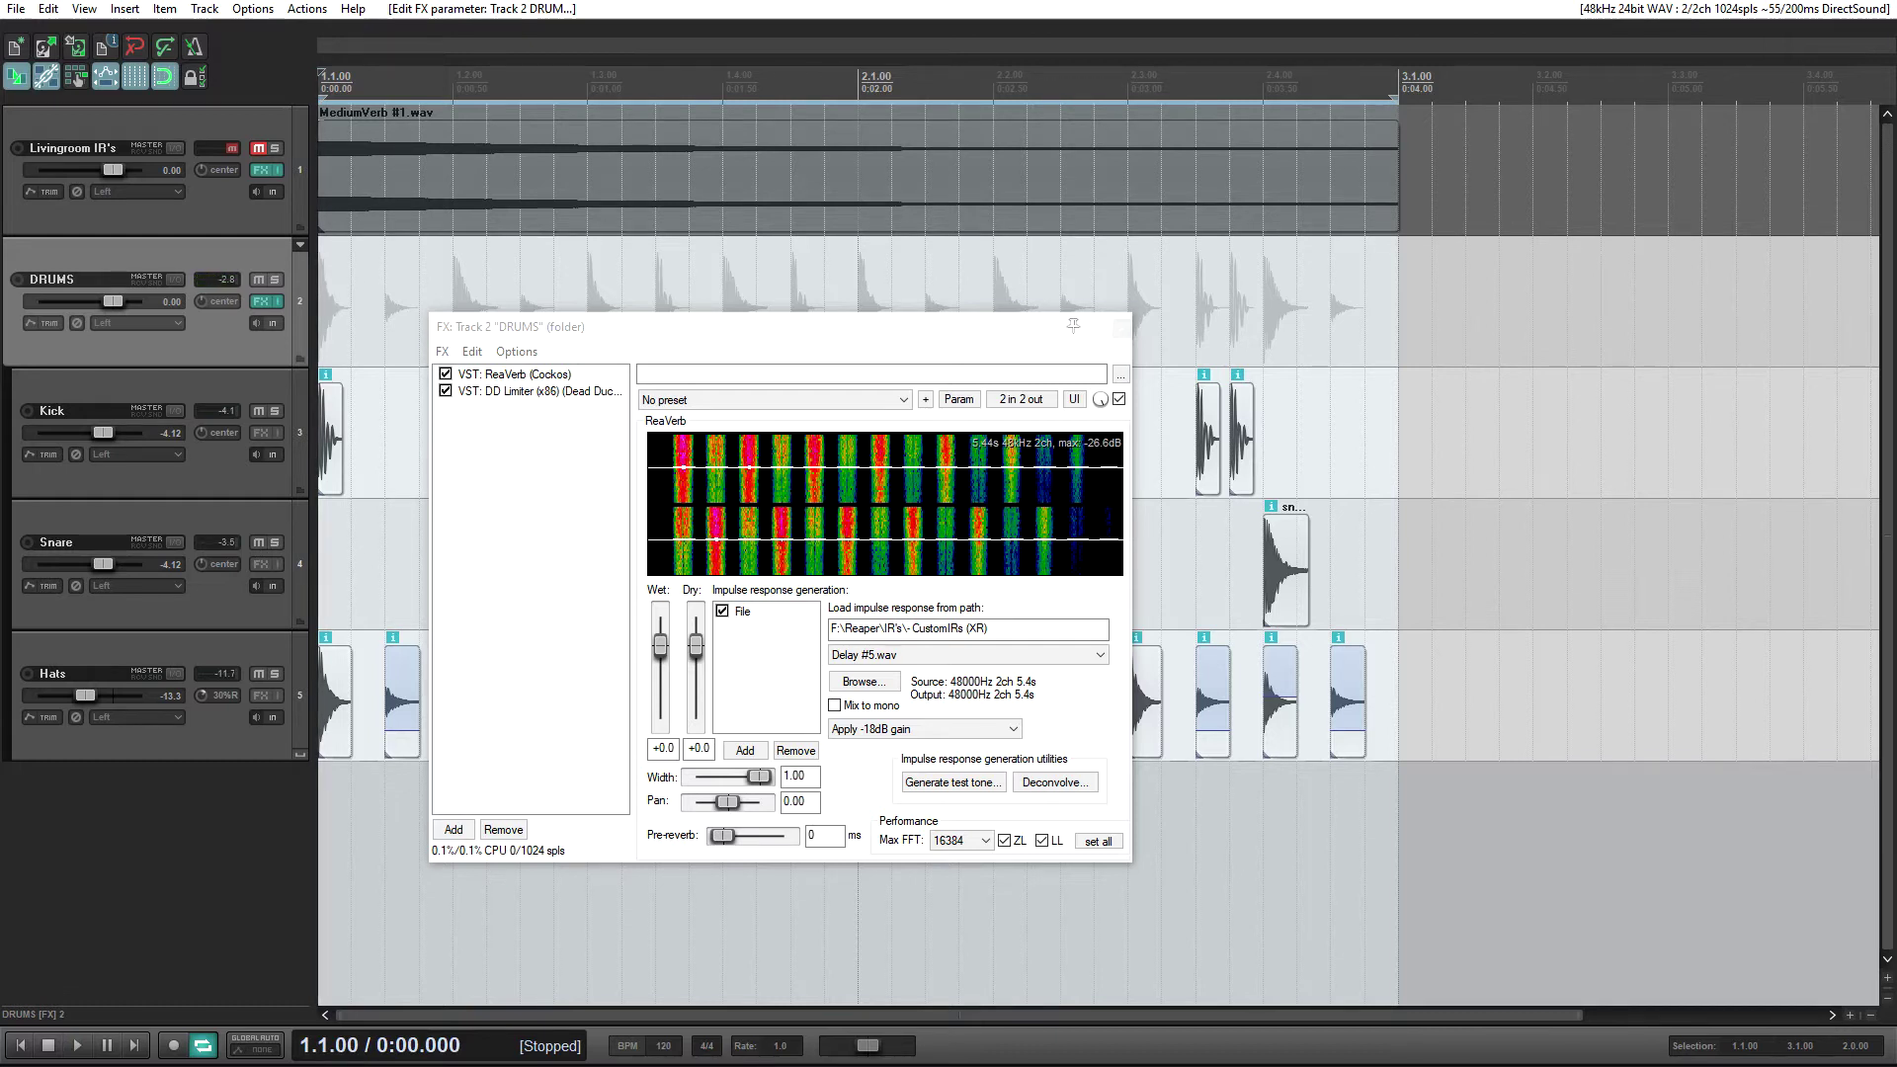
{"action": "key", "text": "space"}
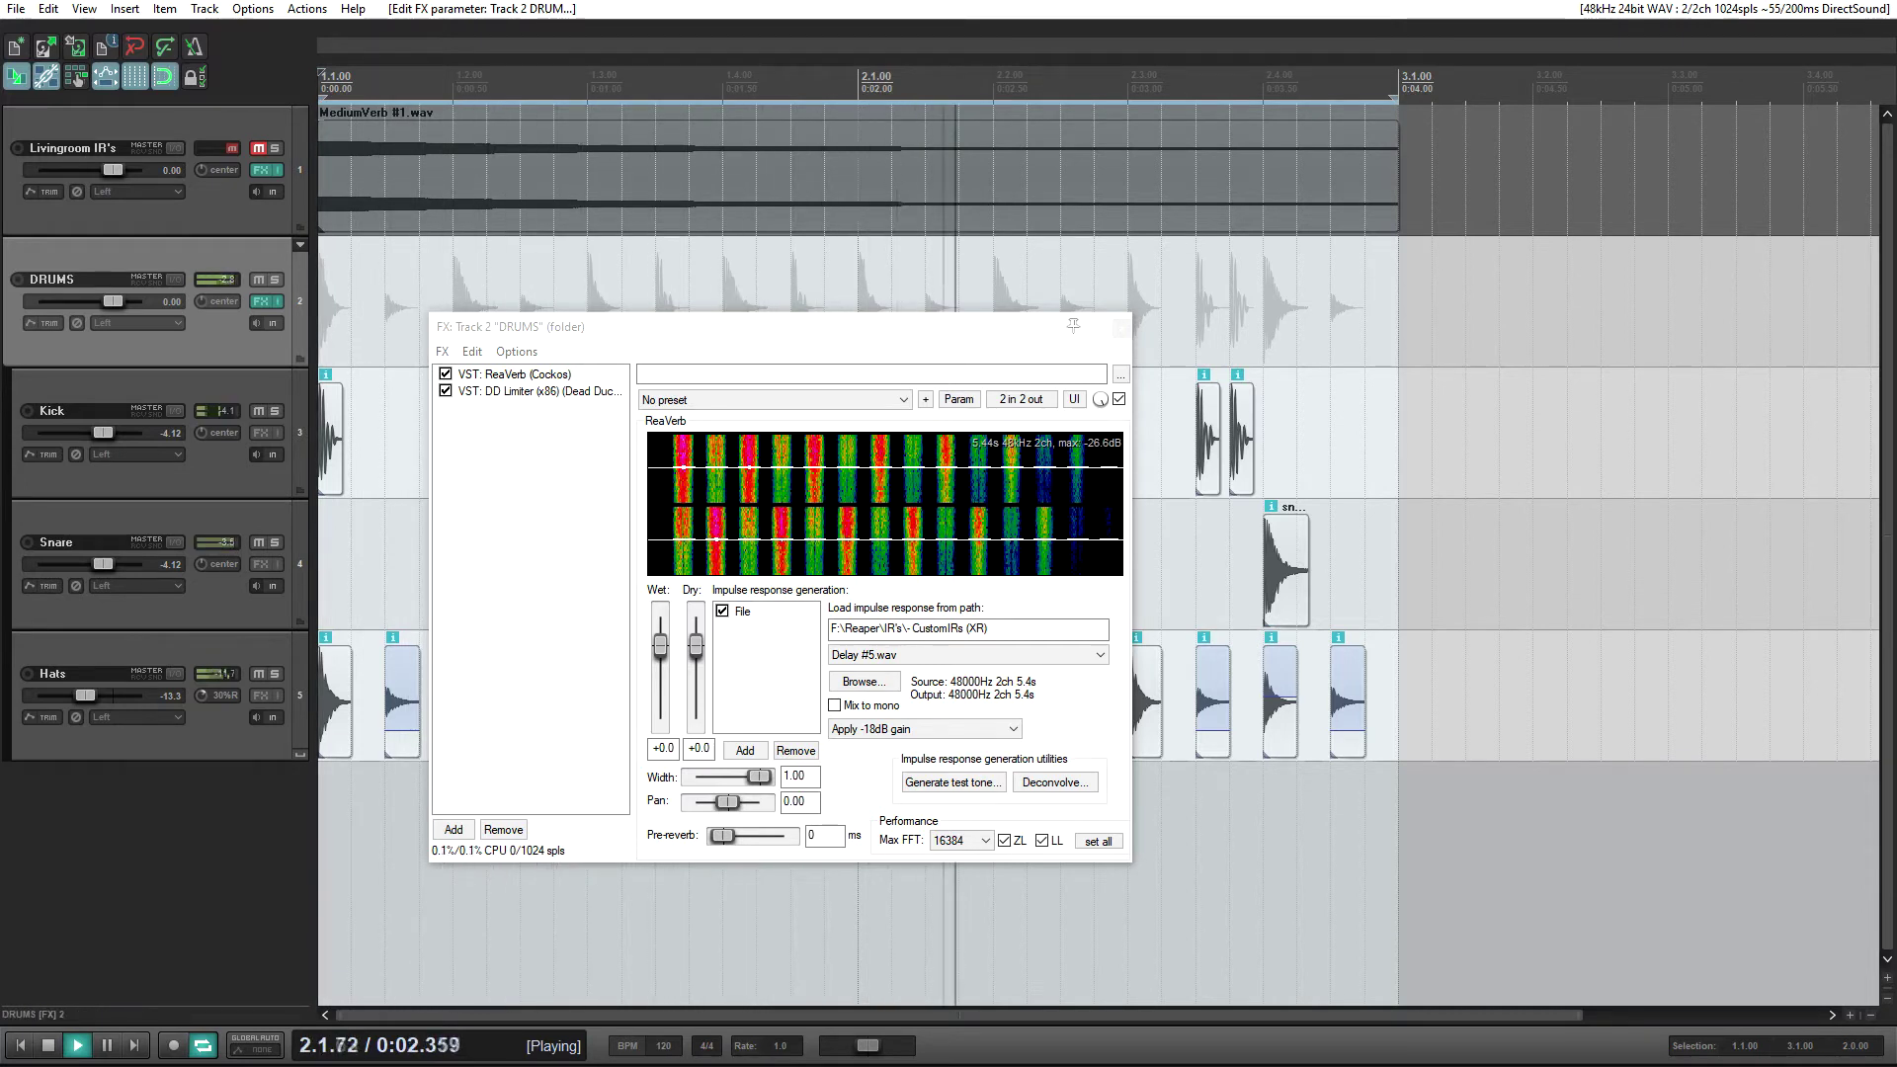
{"action": "key", "text": "space"}
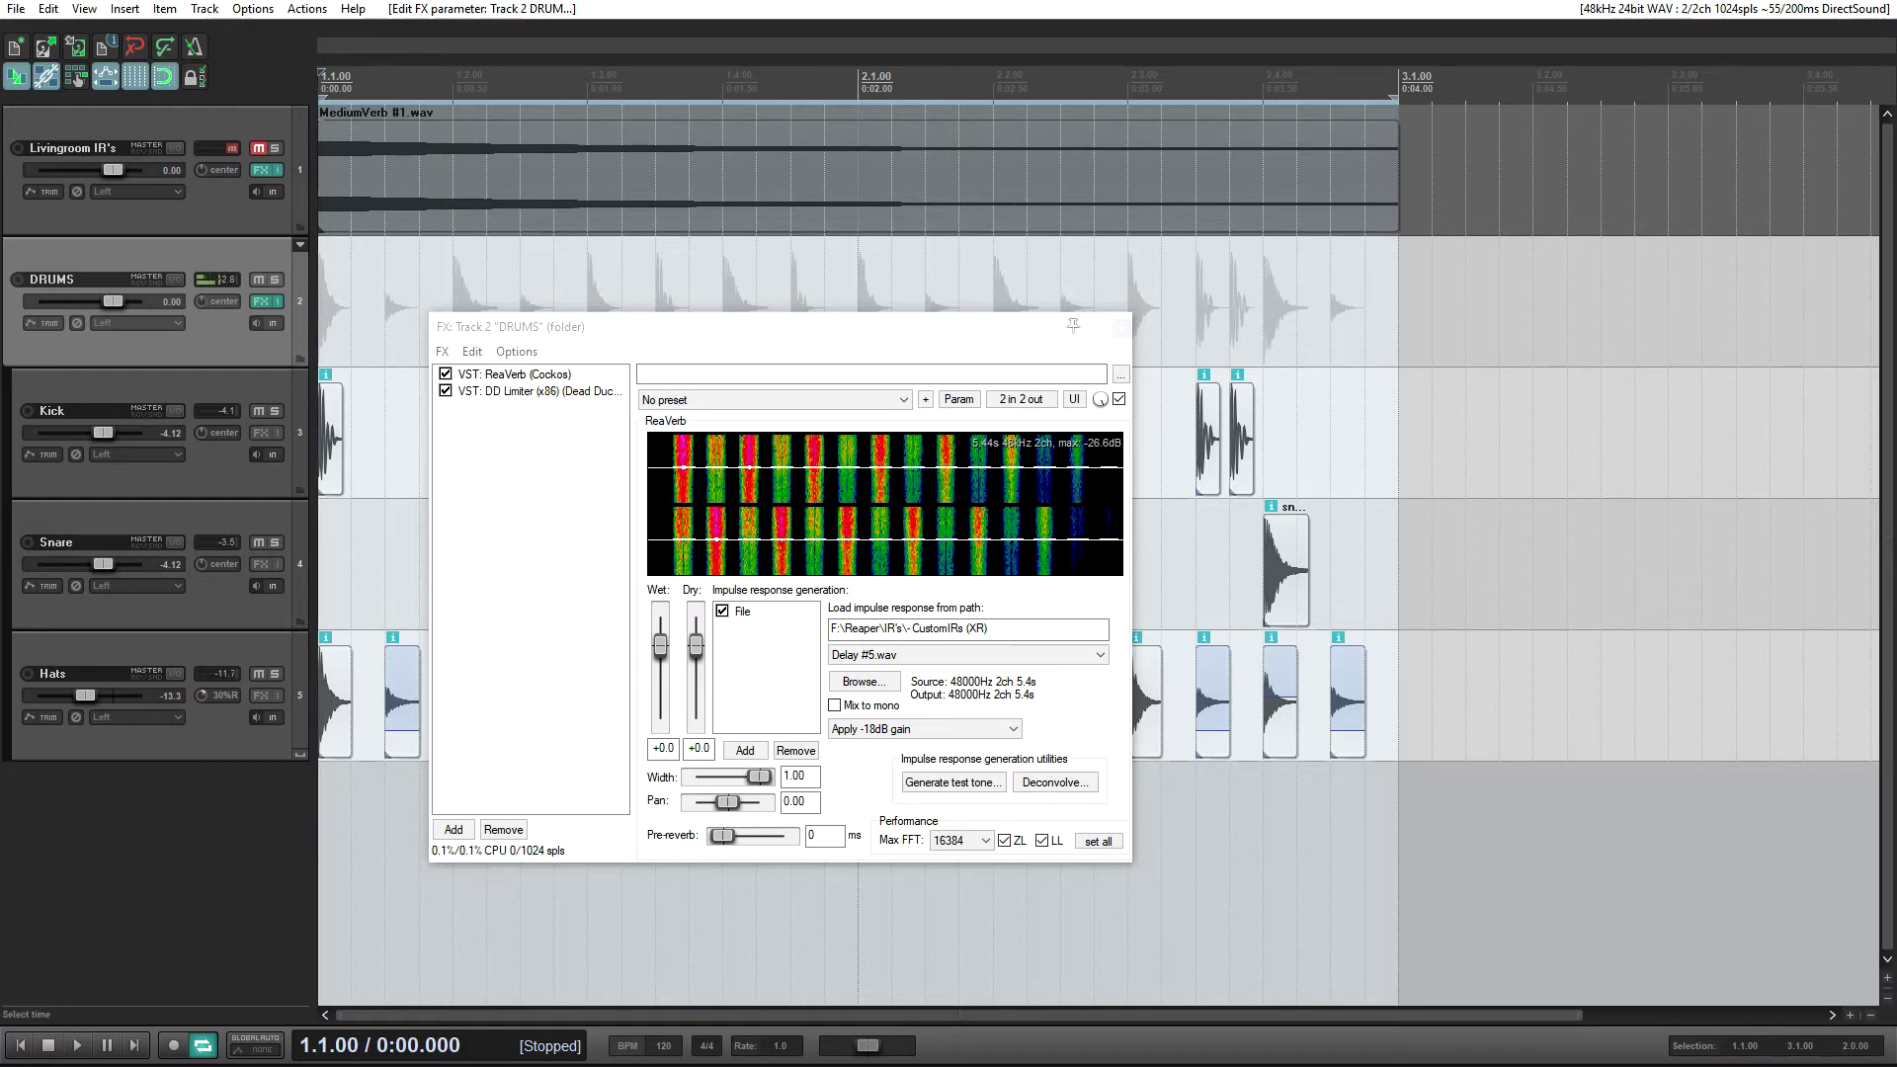
- Solo the Livingroom IR's track and shorten MediumVerb #1.wav to the first half beat with a fade-in and fade-out meeting mid-item
{"action": "left_click", "coordinate": [1123, 328]}
{"action": "left_click", "coordinate": [544, 223]}
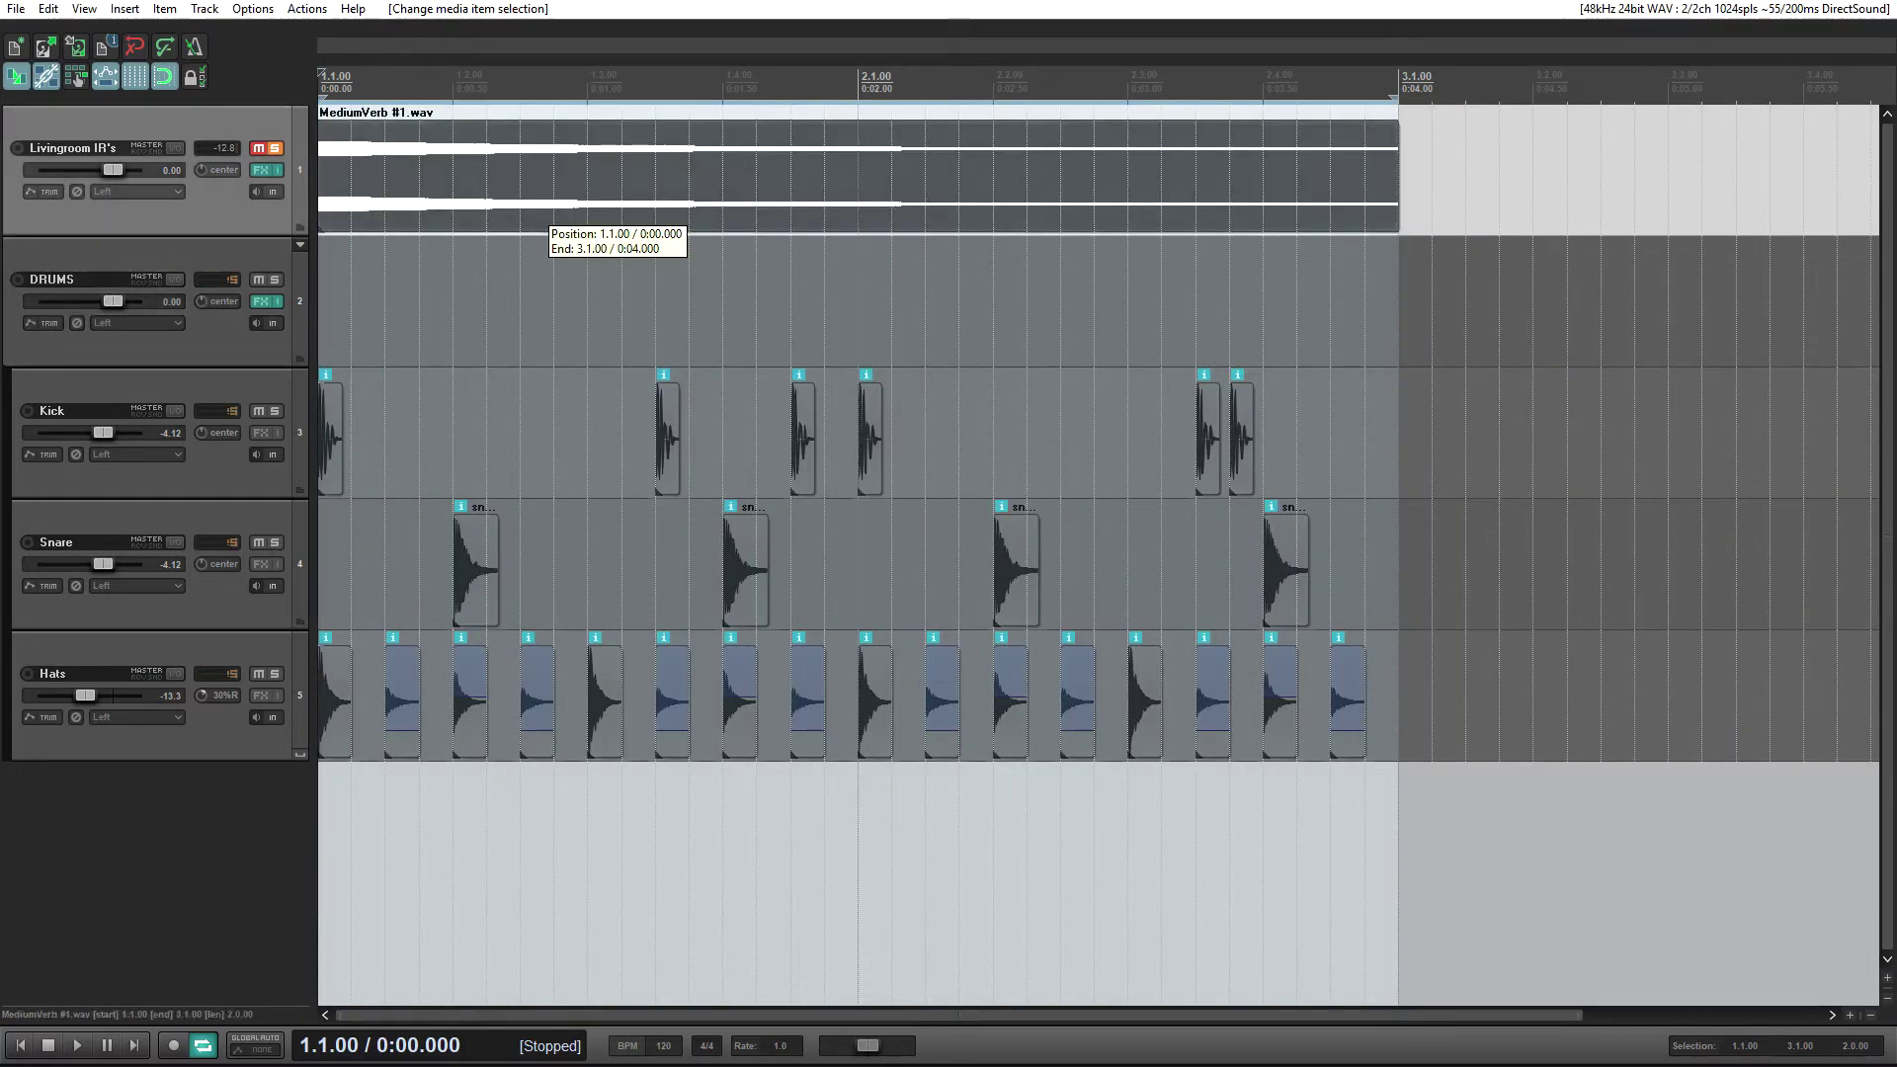
{"action": "left_click_drag", "start_coordinate": [321, 119], "coordinate": [366, 127]}
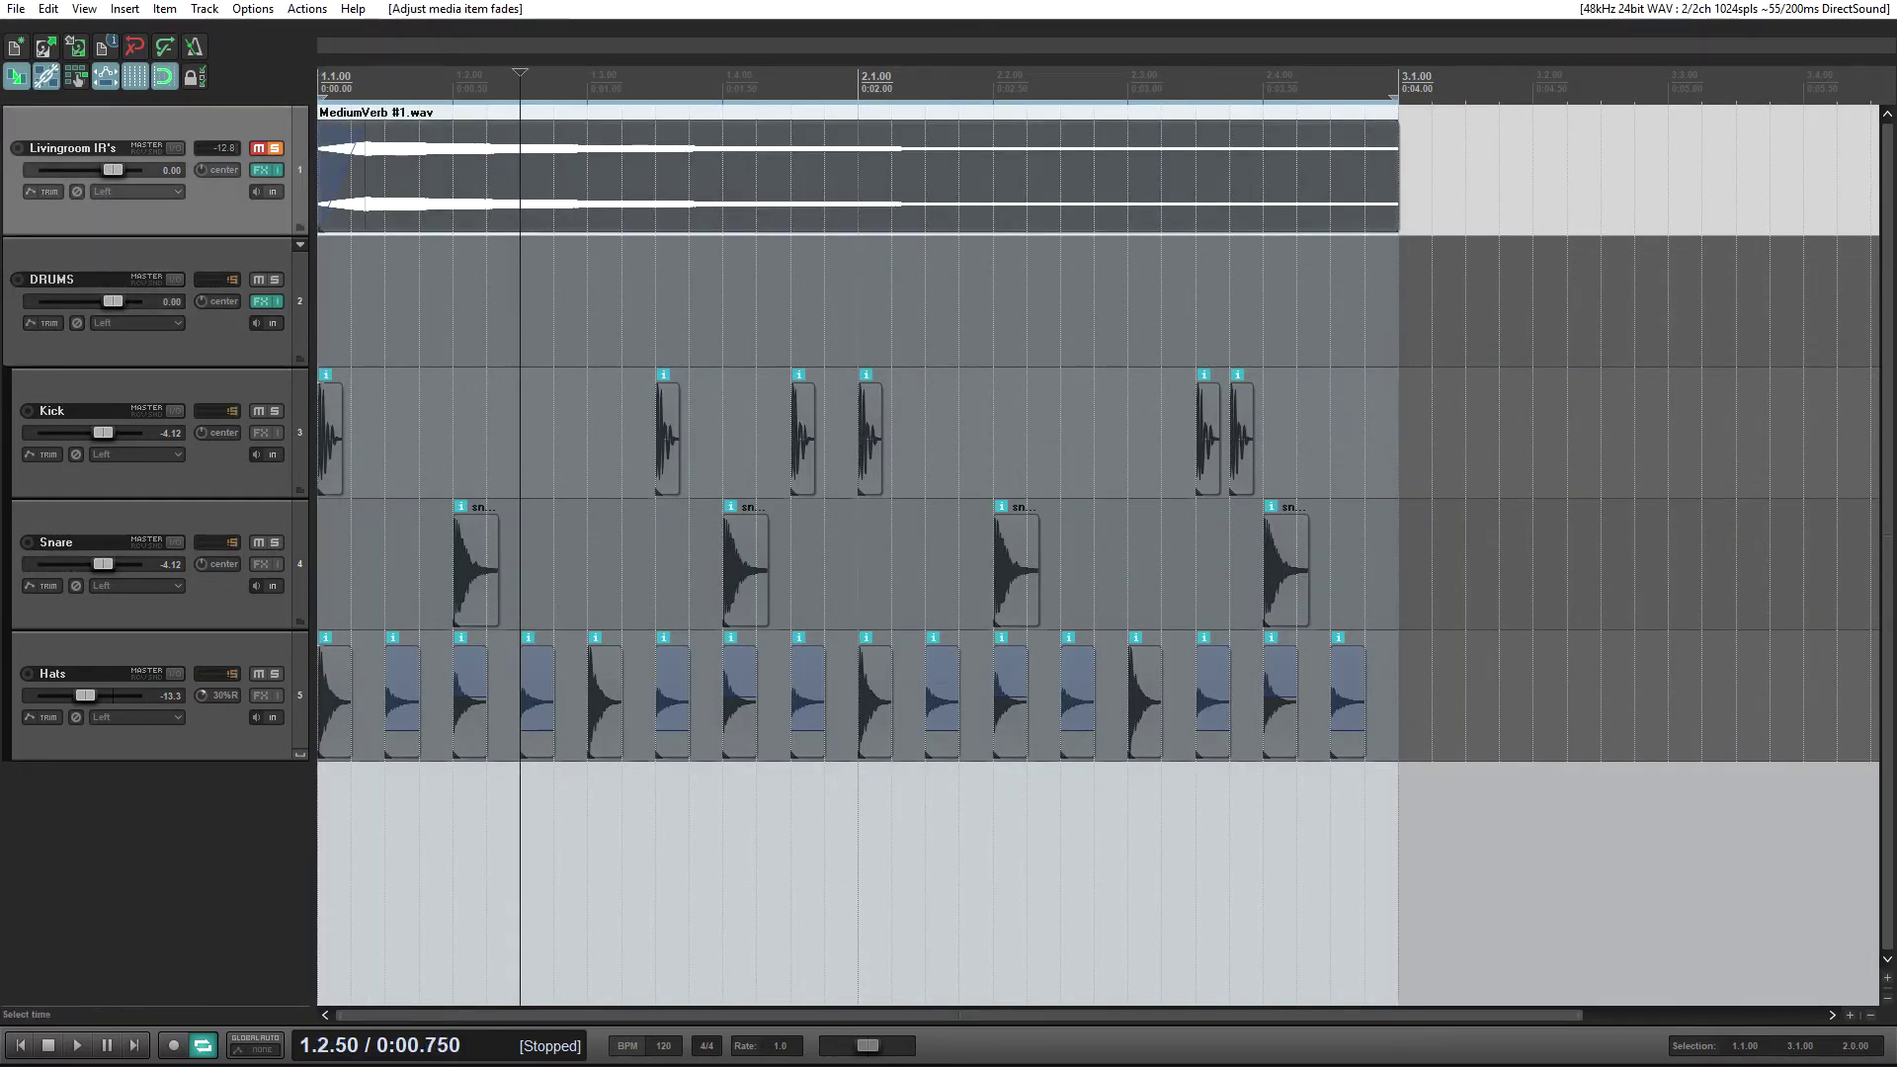
{"action": "left_click_drag", "start_coordinate": [1396, 178], "coordinate": [347, 150]}
{"action": "left_click", "coordinate": [350, 194]}
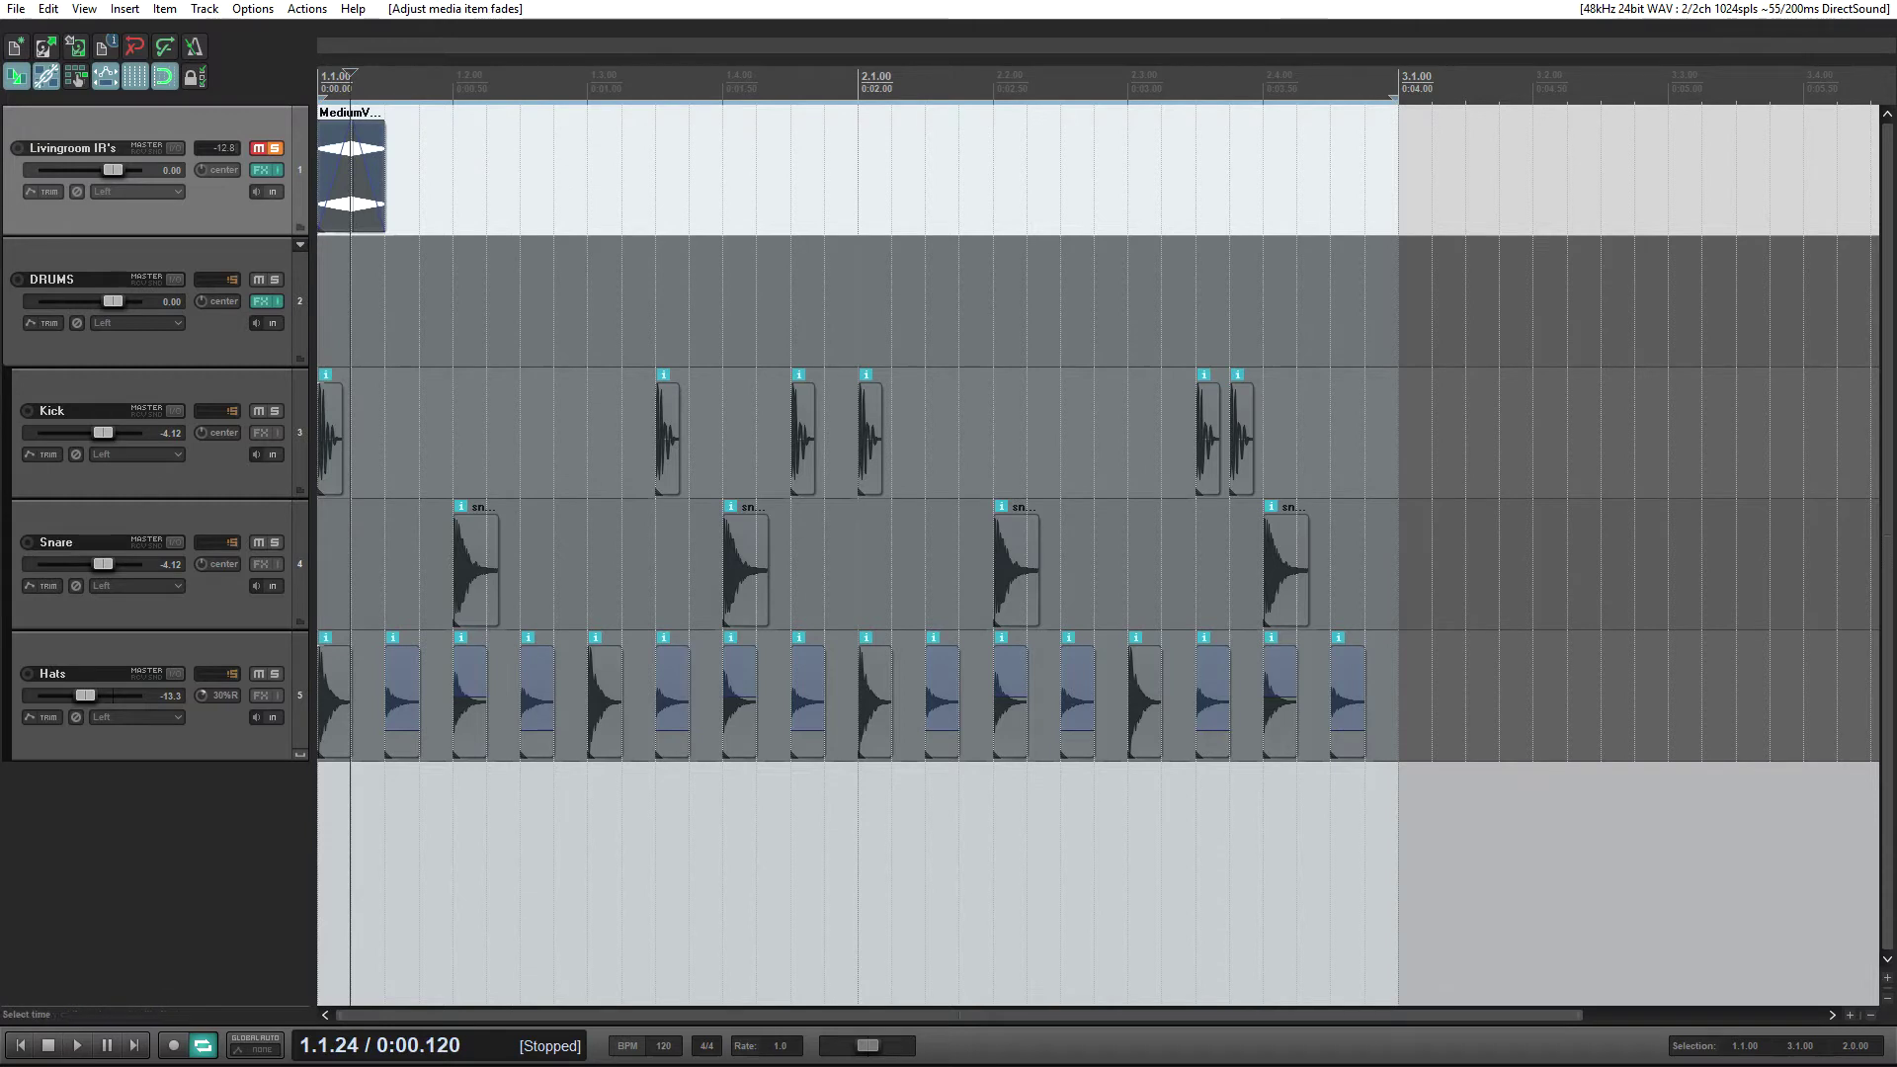
- Duplicate the short faded MediumVerb item into a row of four, starting three-quarters of a beat apart
{"action": "left_click", "coordinate": [419, 178]}
{"action": "key", "text": "ctrl+v"}
{"action": "left_click_drag", "start_coordinate": [527, 160], "coordinate": [317, 202]}
{"action": "key", "text": "ctrl+c"}
{"action": "left_click", "coordinate": [519, 178]}
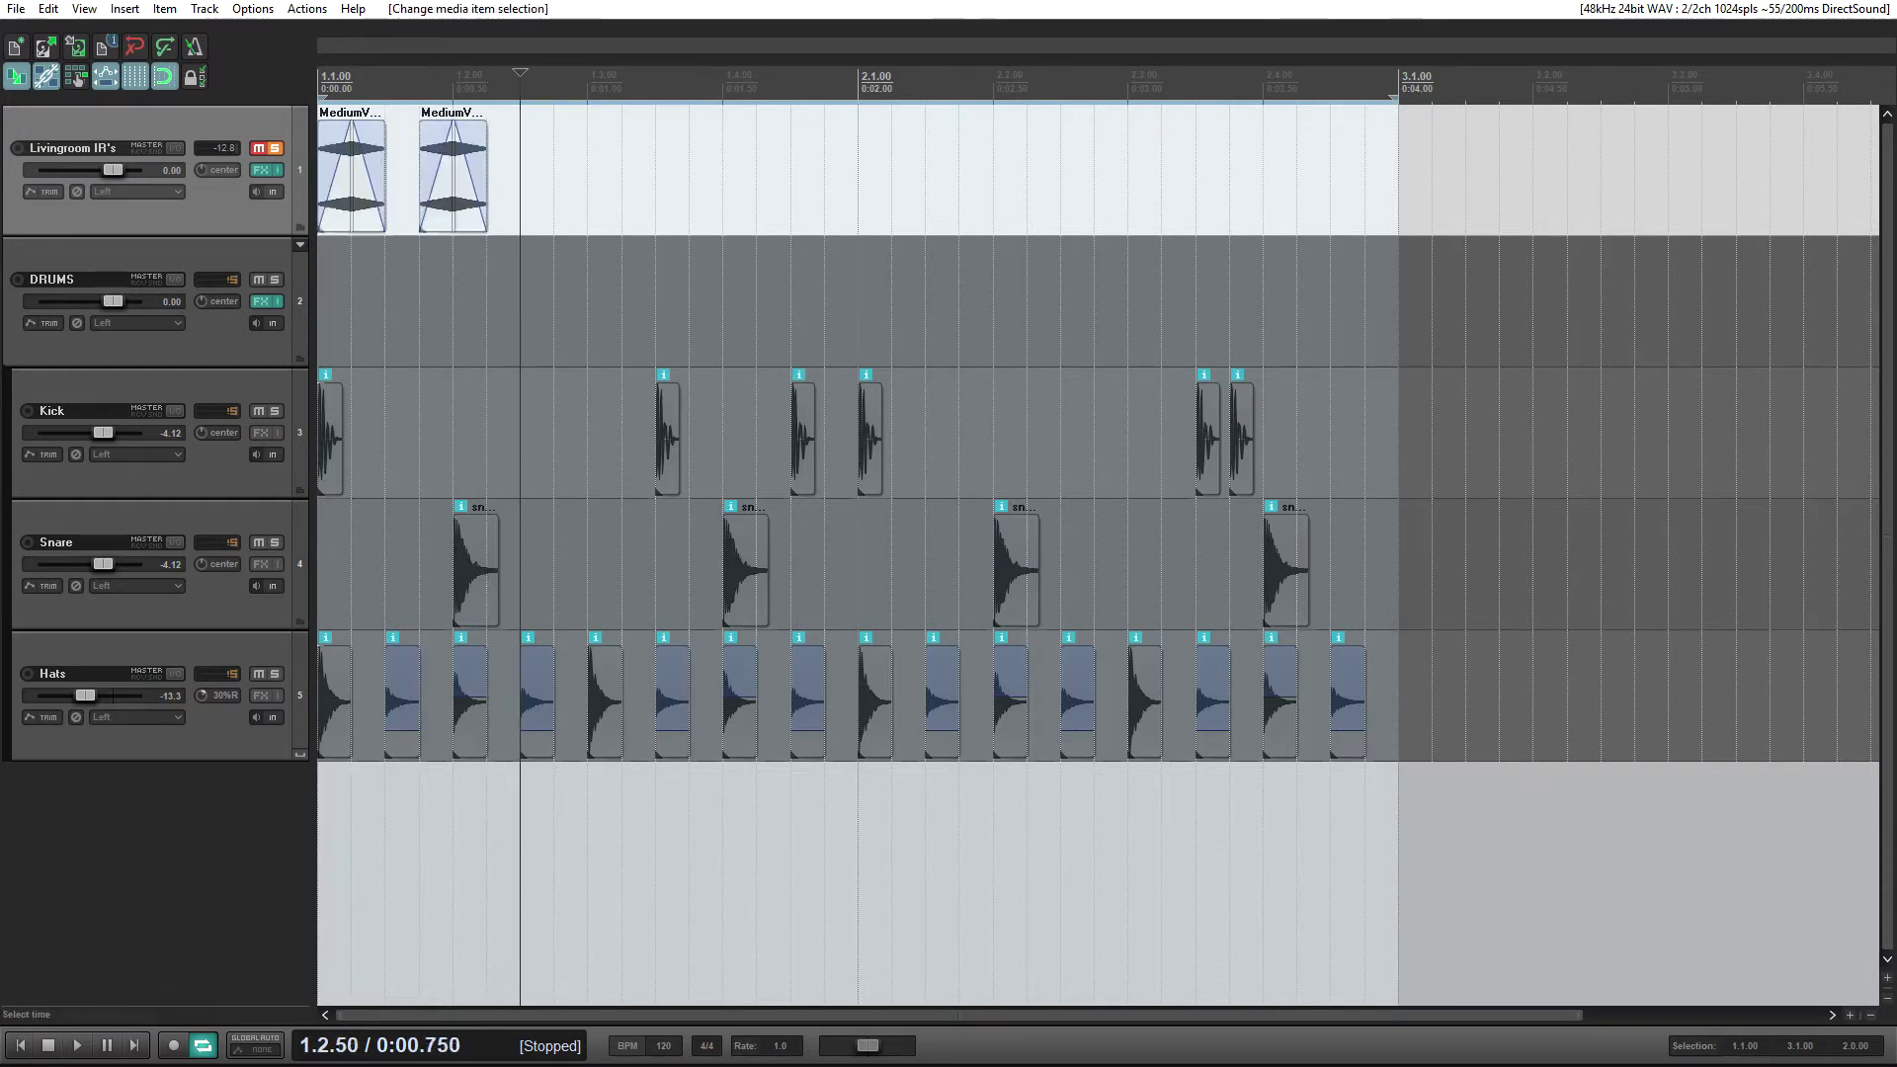
{"action": "key", "text": "ctrl+v"}
- Play the four faded MediumVerb items soloed from the project start
{"action": "left_click", "coordinate": [320, 300]}
{"action": "key", "text": "space"}
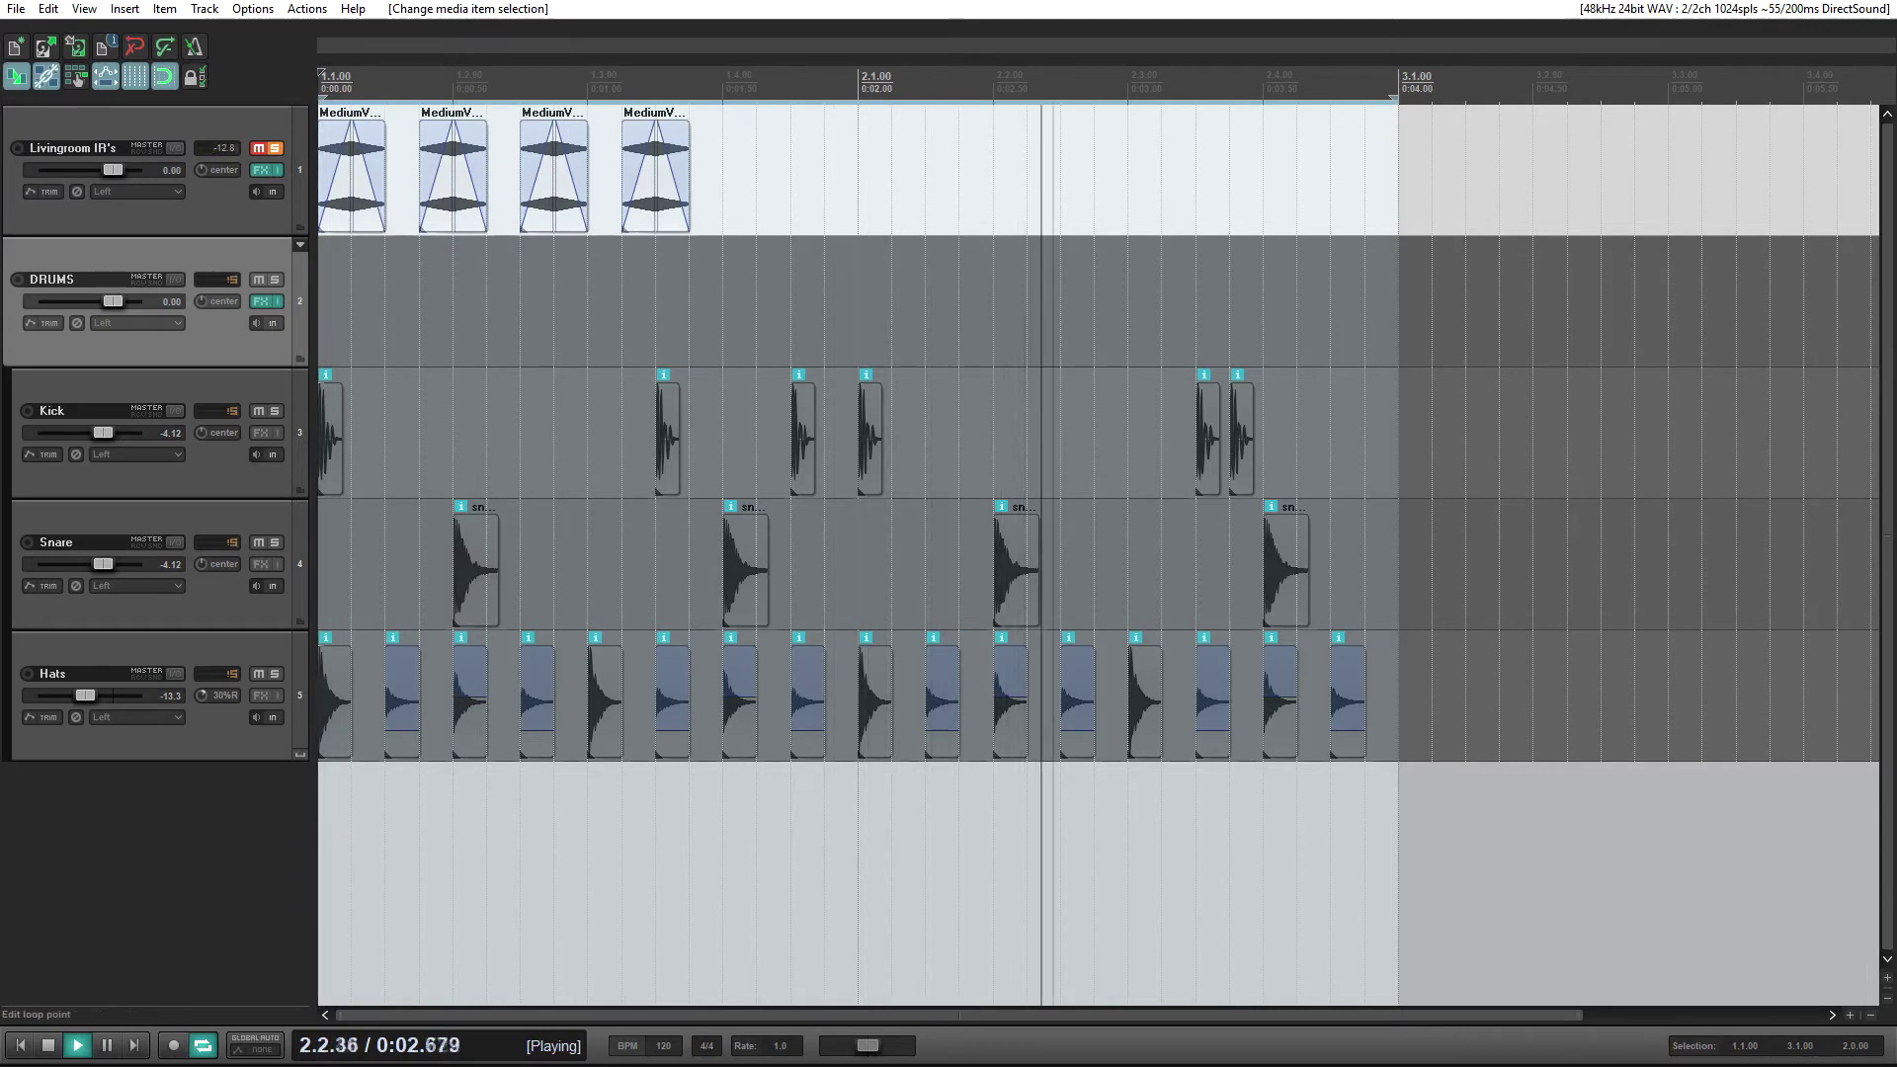
{"action": "key", "text": "space"}
{"action": "key", "text": "space"}
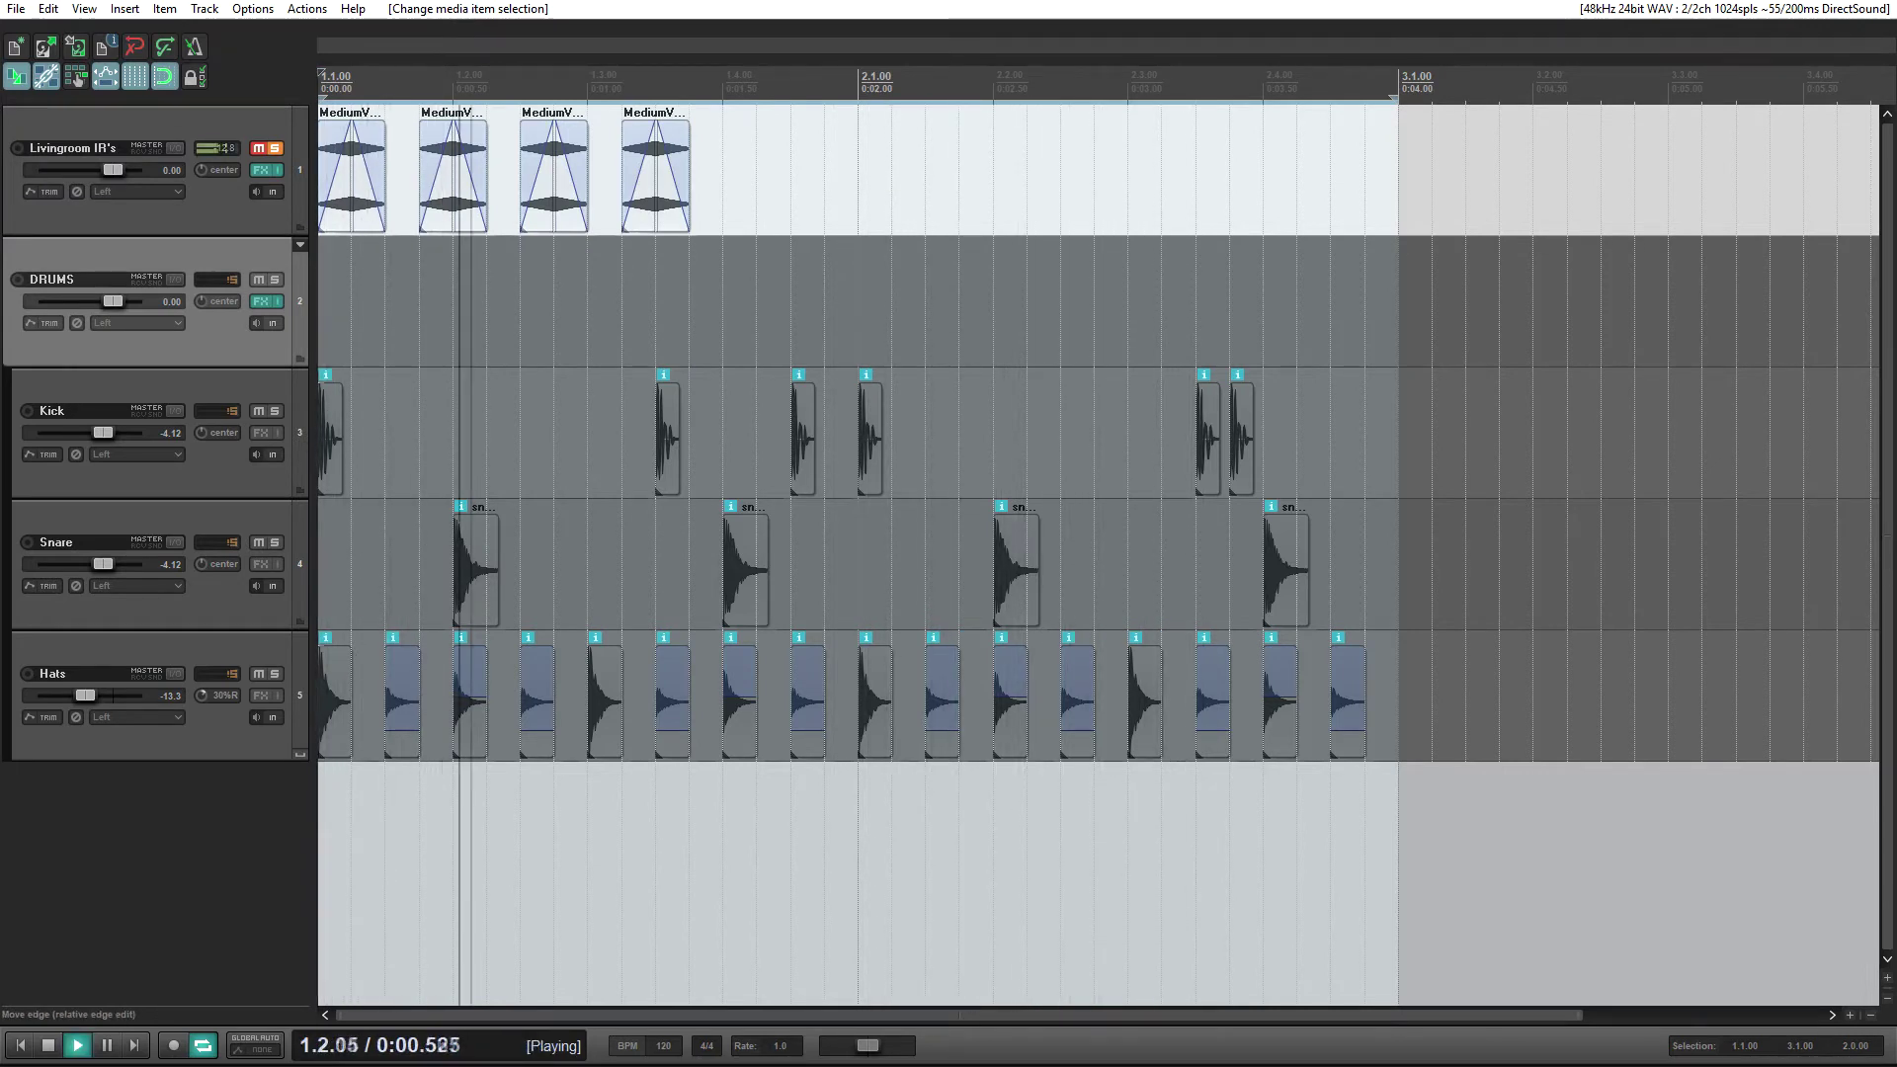
{"action": "key", "text": "space"}
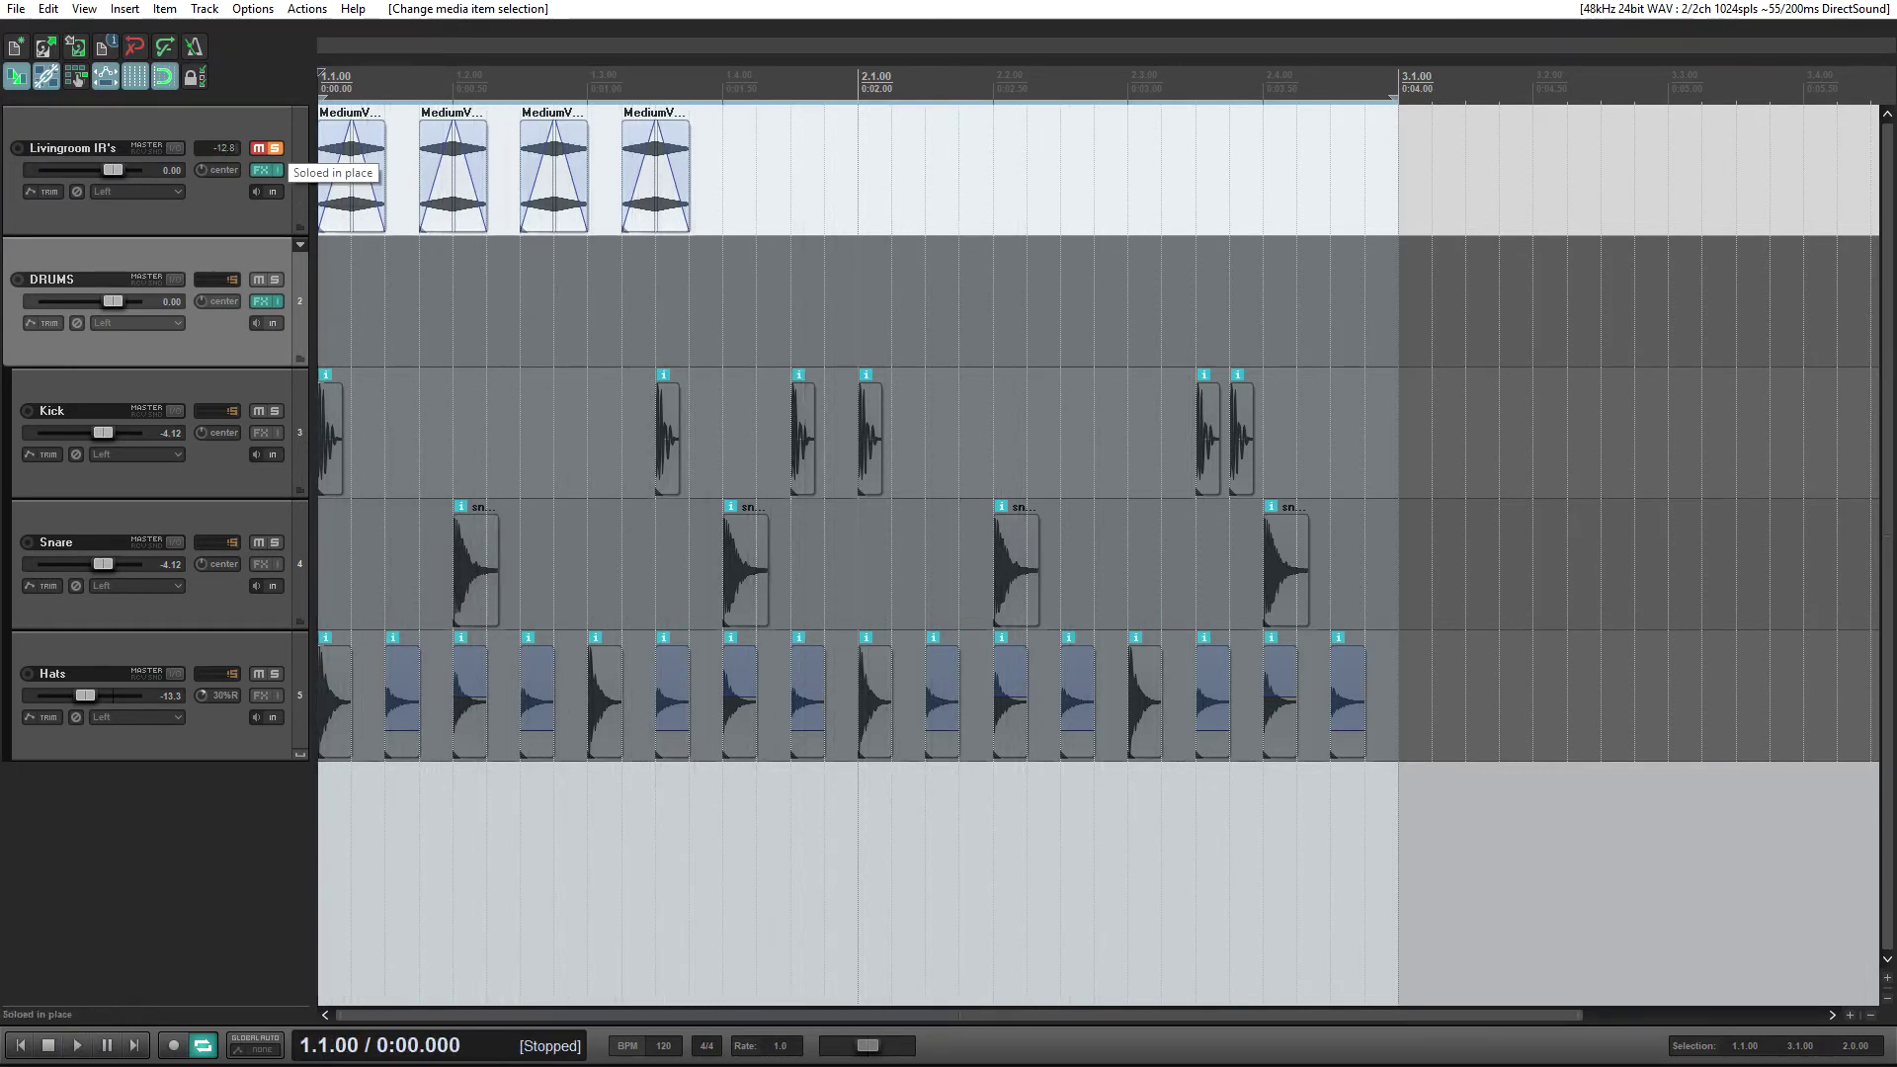
- Unsolo the Livingroom IR's track and load Delay #3.wav followed by GatedVerb #1.wav in the DRUMS track's ReaVerb
{"action": "left_click", "coordinate": [275, 148]}
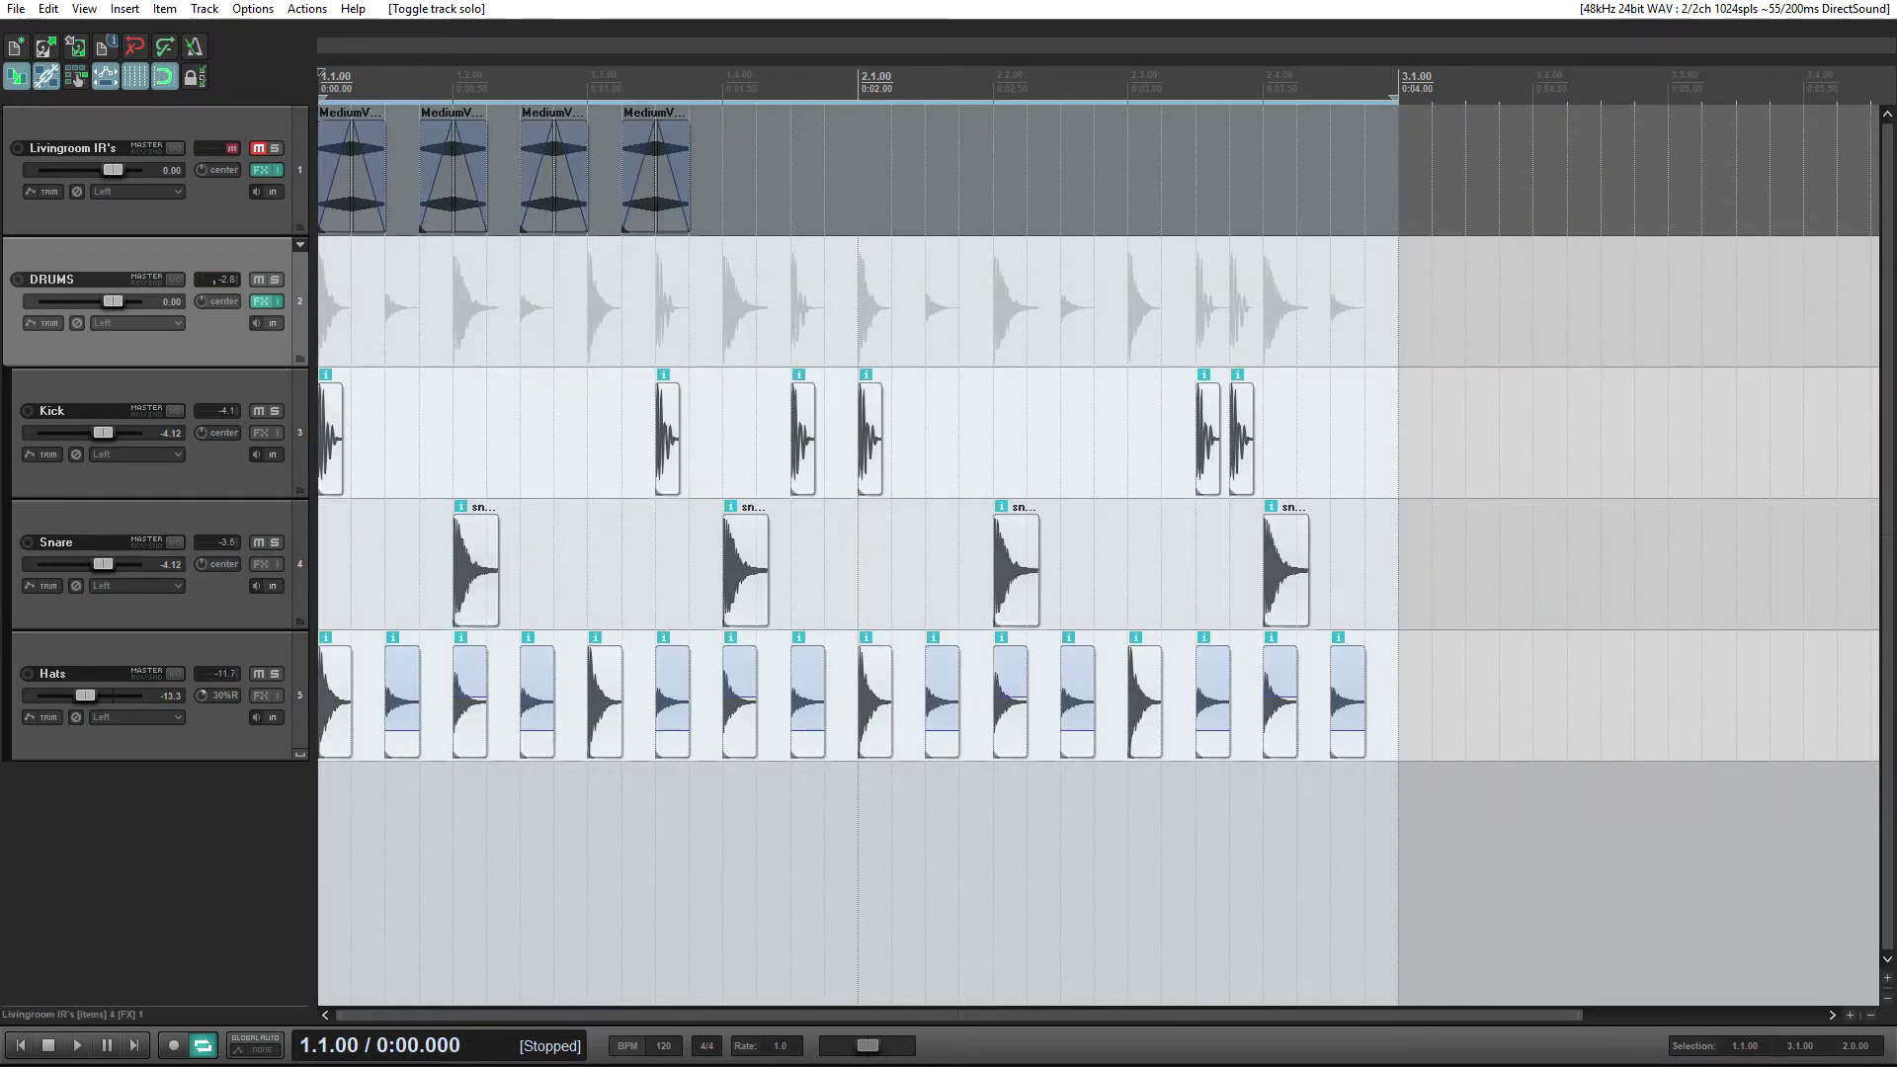
{"action": "left_click", "coordinate": [261, 301]}
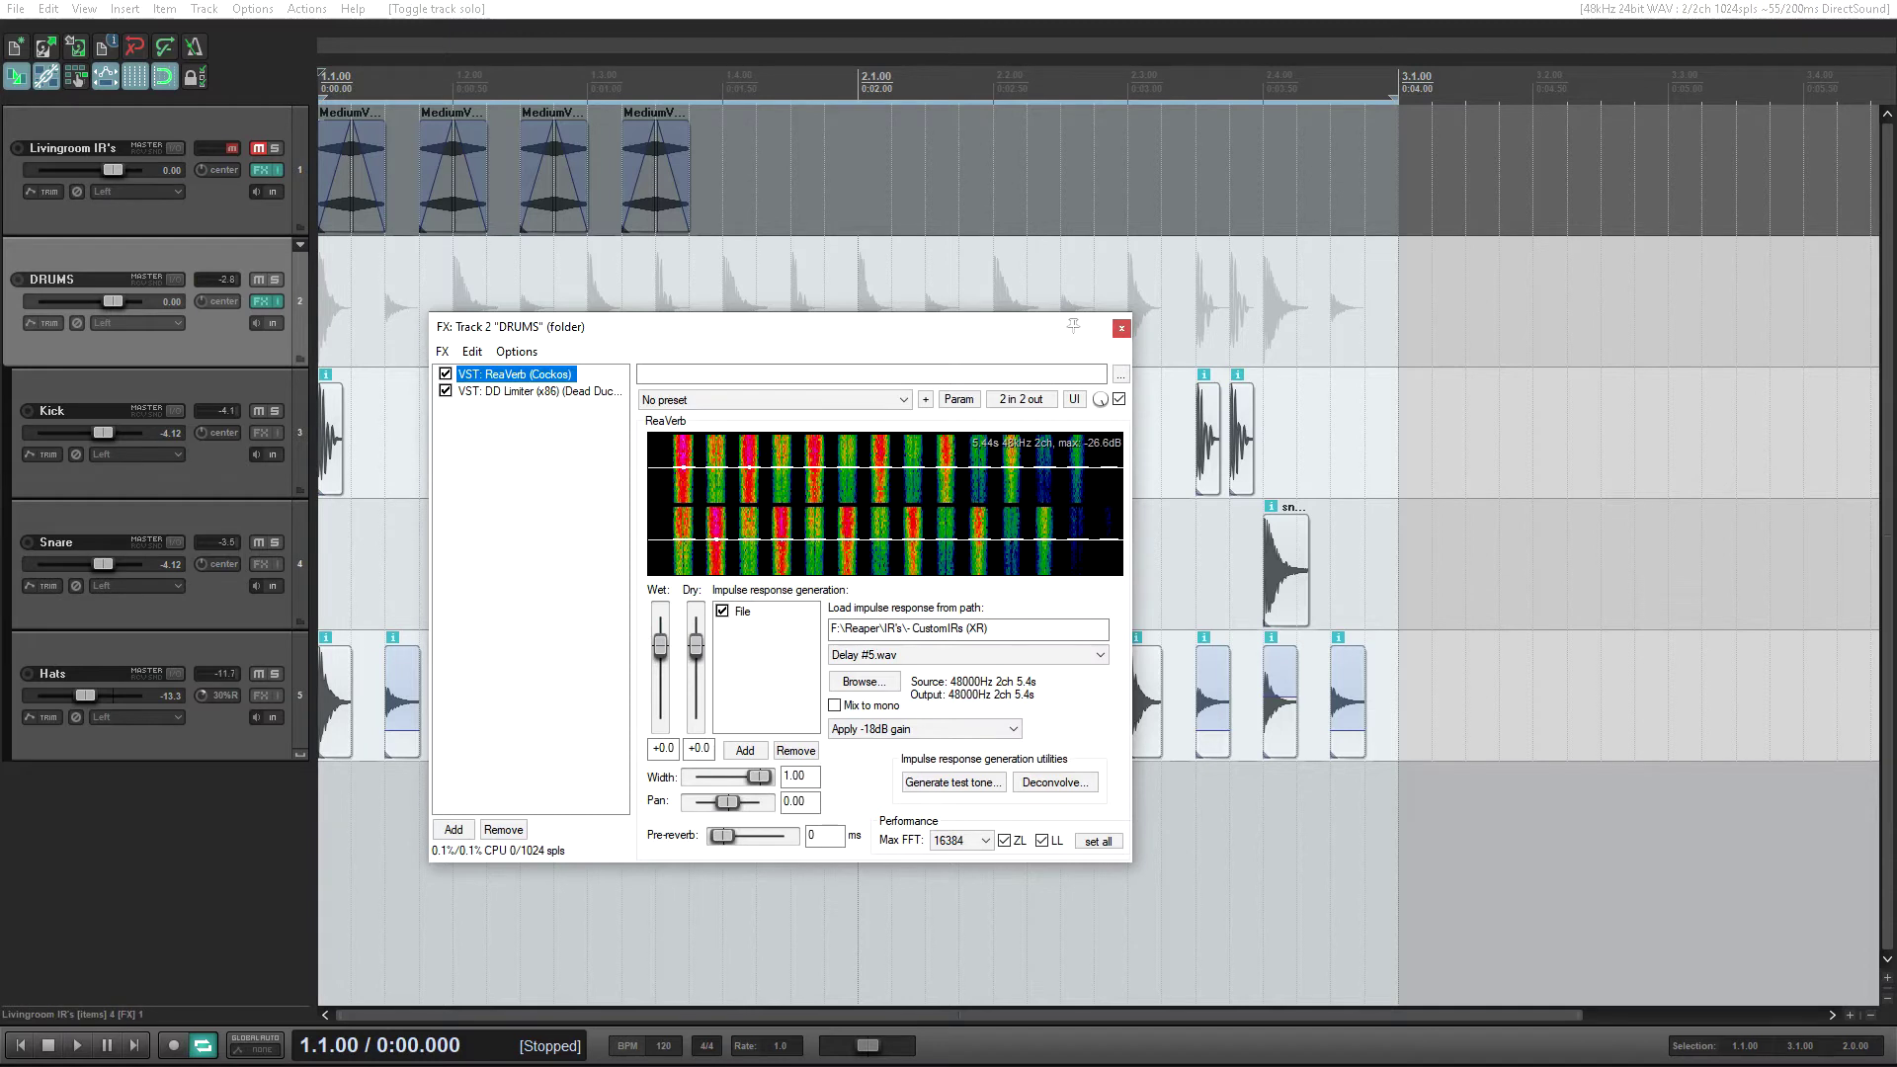
{"action": "left_click", "coordinate": [870, 654]}
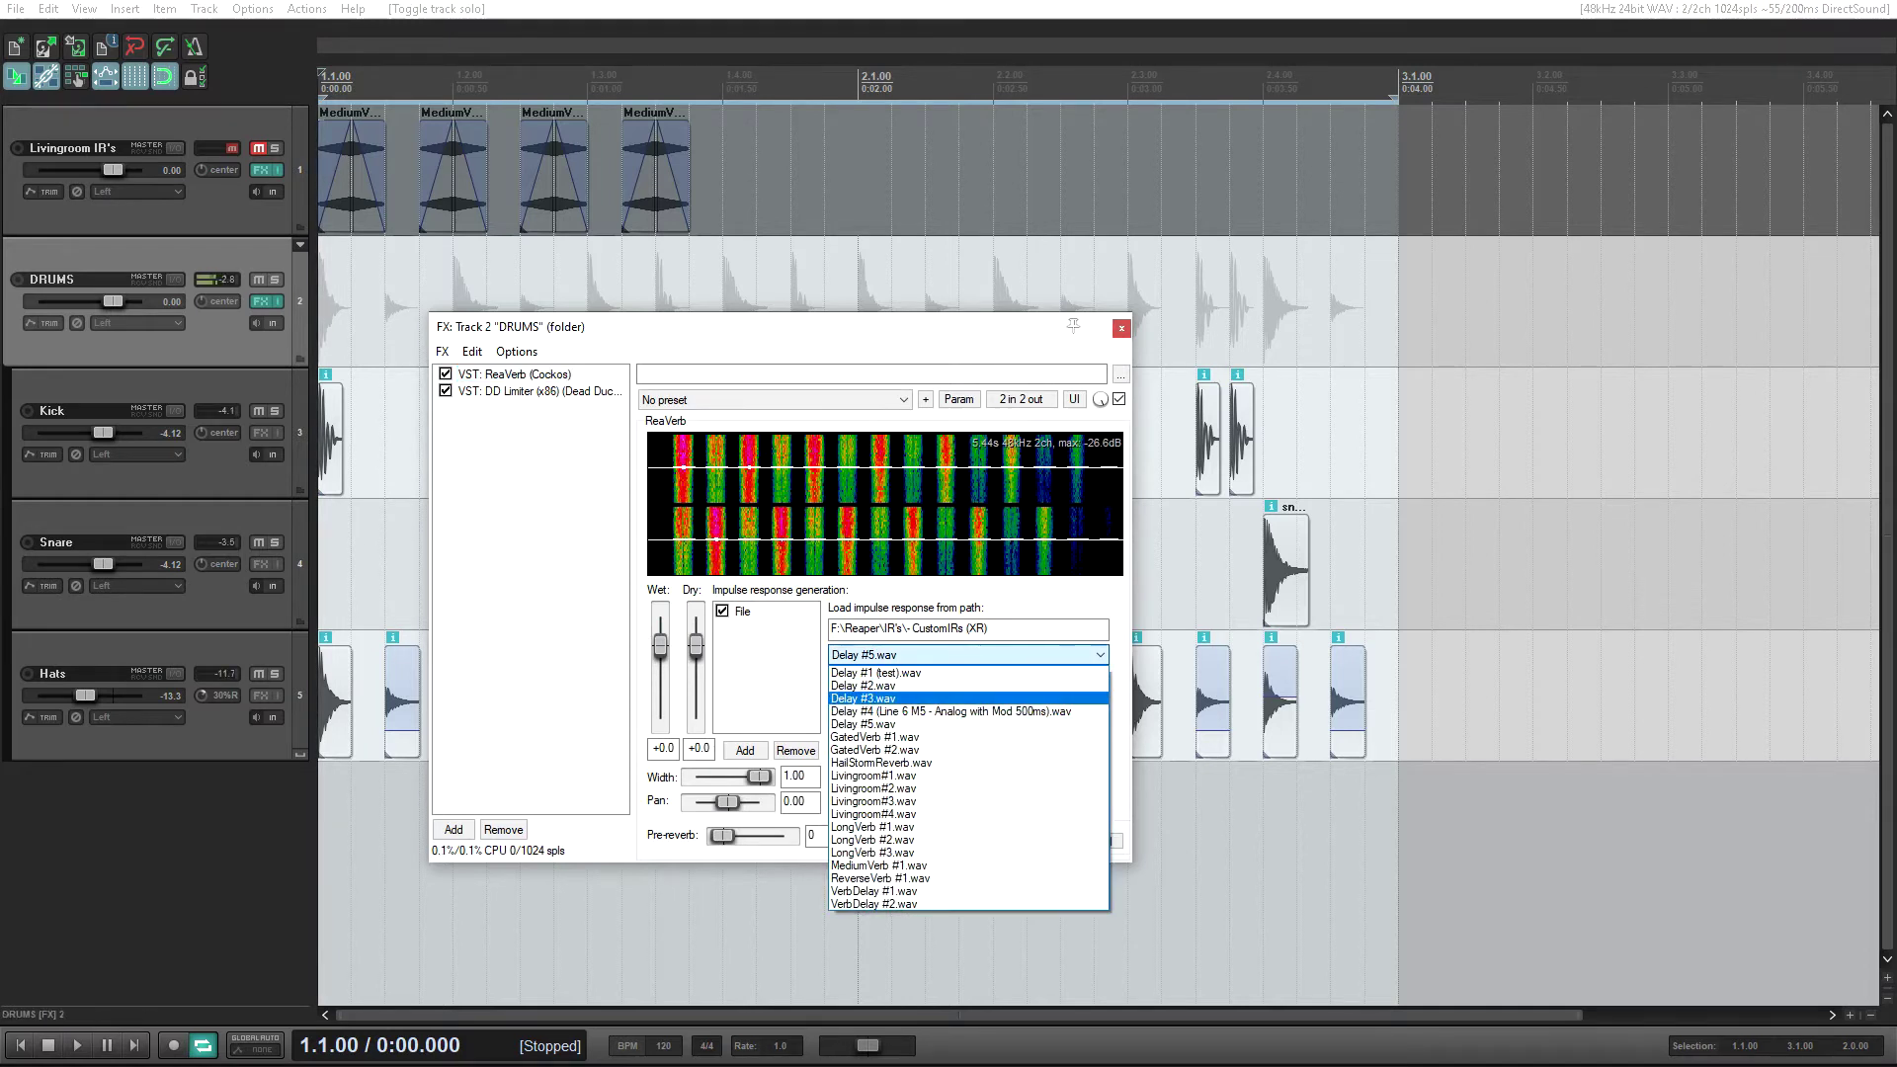
{"action": "left_click", "coordinate": [866, 700]}
{"action": "left_click", "coordinate": [1100, 654]}
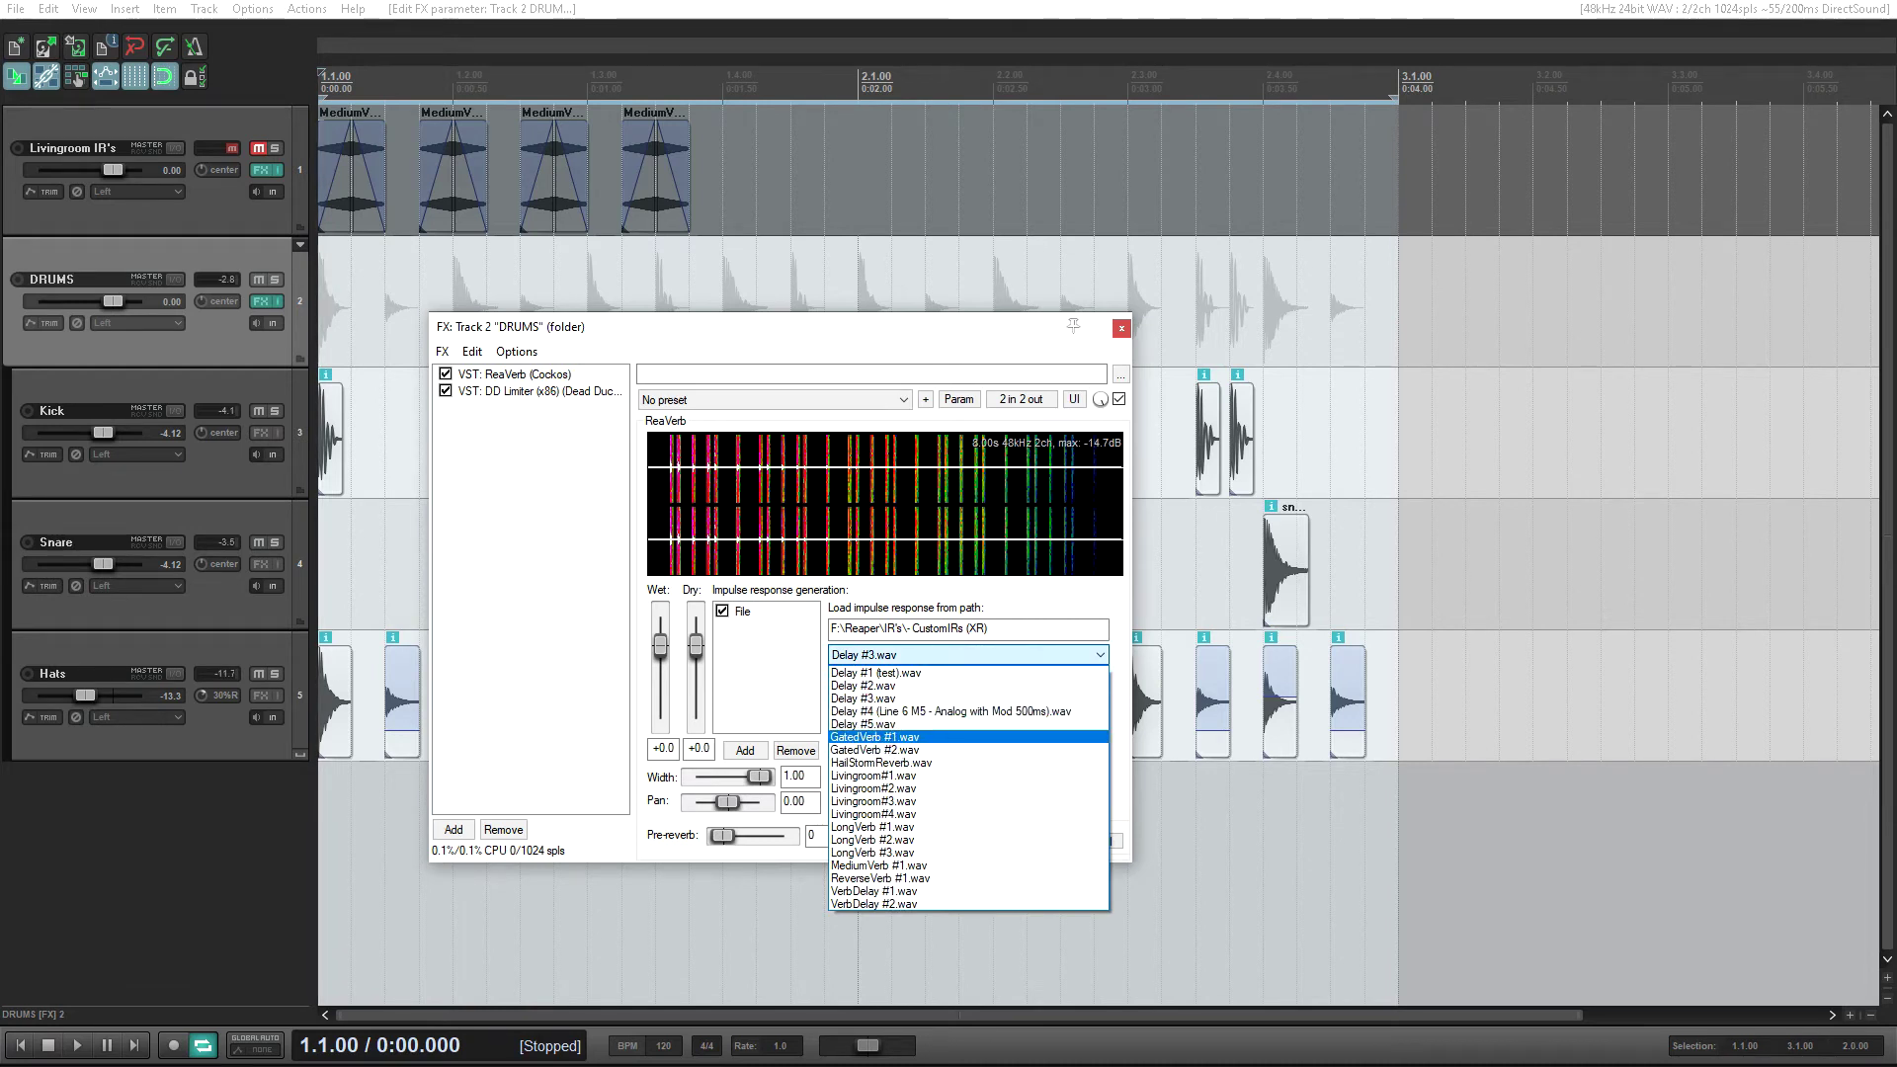
{"action": "left_click", "coordinate": [874, 737]}
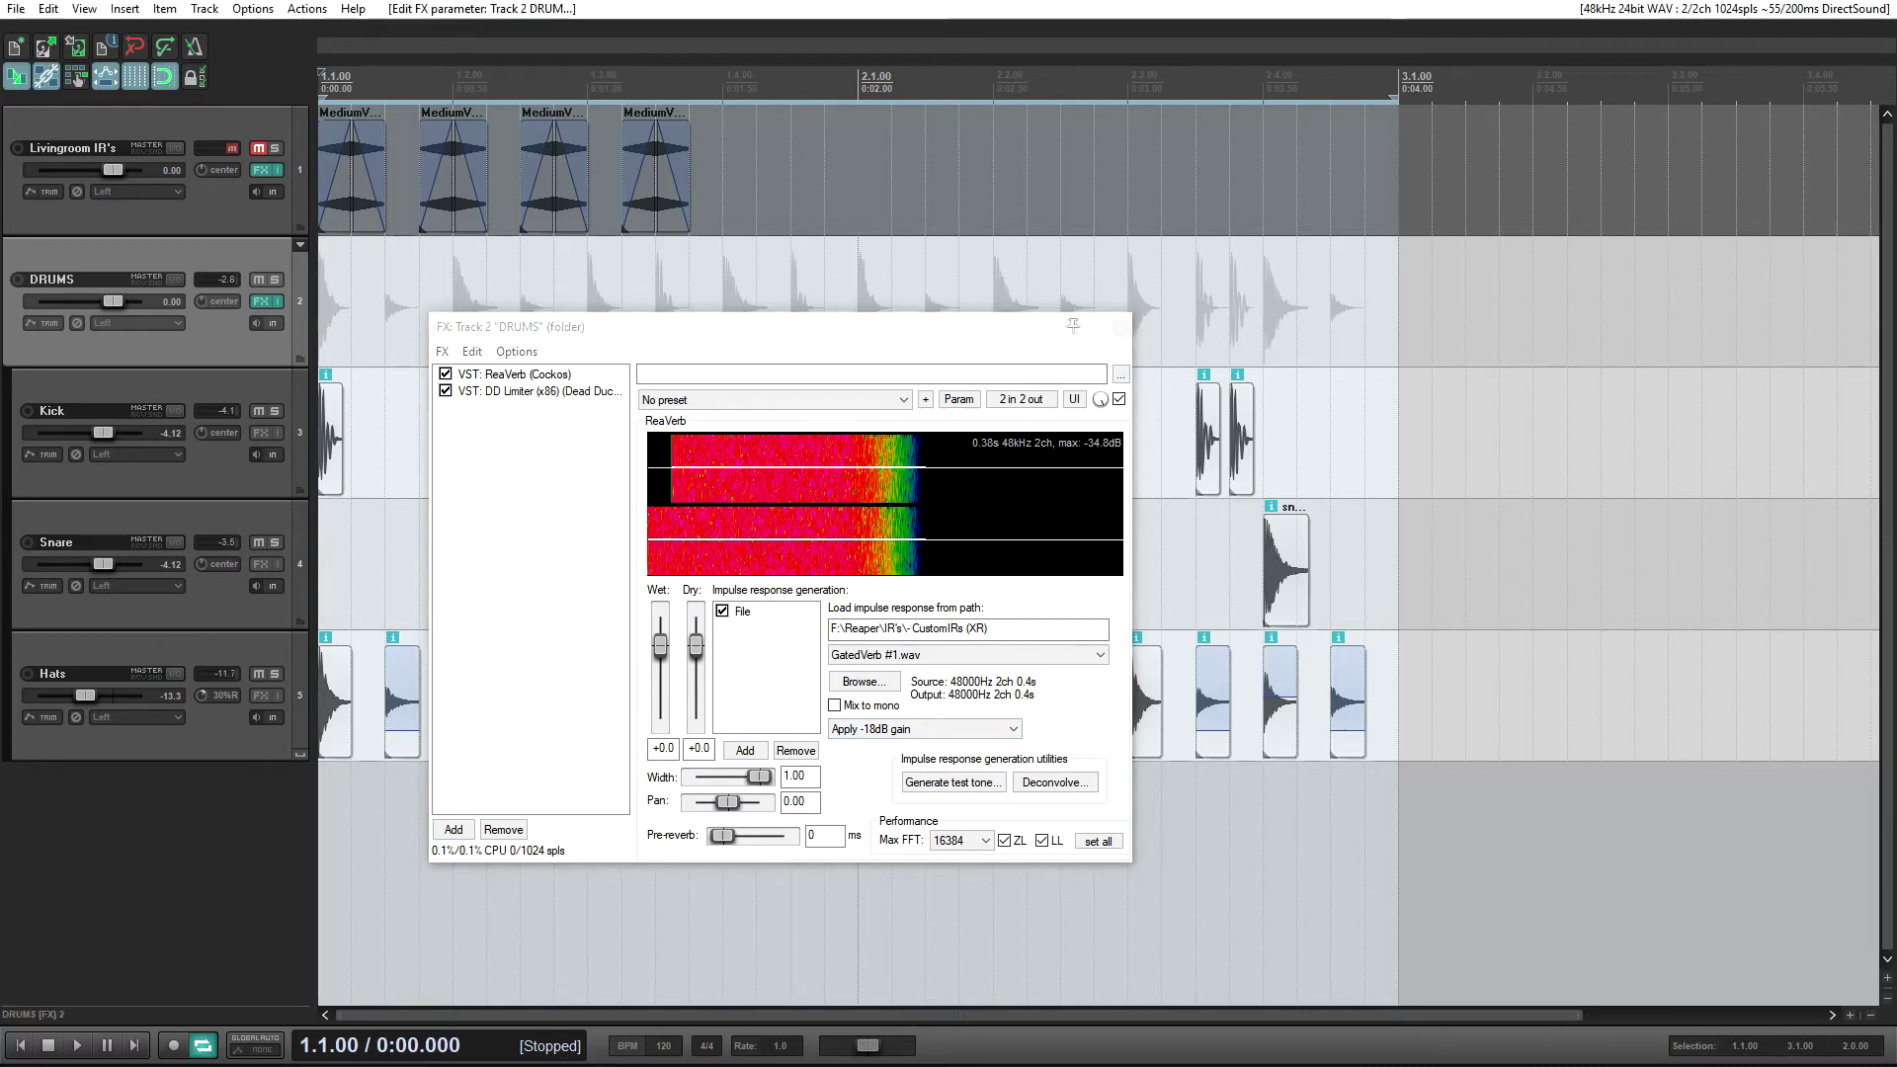
- Solo the Livingroom IR's track, remove the fades from the first MediumVerb item, and delete its three copies
{"action": "left_click", "coordinate": [275, 148]}
{"action": "left_click", "coordinate": [336, 168]}
{"action": "mouse_move", "coordinate": [351, 124]}
{"action": "left_mouse_down"}
{"action": "mouse_move", "coordinate": [318, 125]}
{"action": "mouse_move", "coordinate": [384, 125]}
{"action": "left_mouse_up"}
{"action": "left_click_drag", "start_coordinate": [781, 207], "coordinate": [410, 170]}
{"action": "key", "text": "Delete"}
- Play the remaining short MediumVerb item soloed from the project start
{"action": "key", "text": "space"}
{"action": "key", "text": "space"}
{"action": "key", "text": "space"}
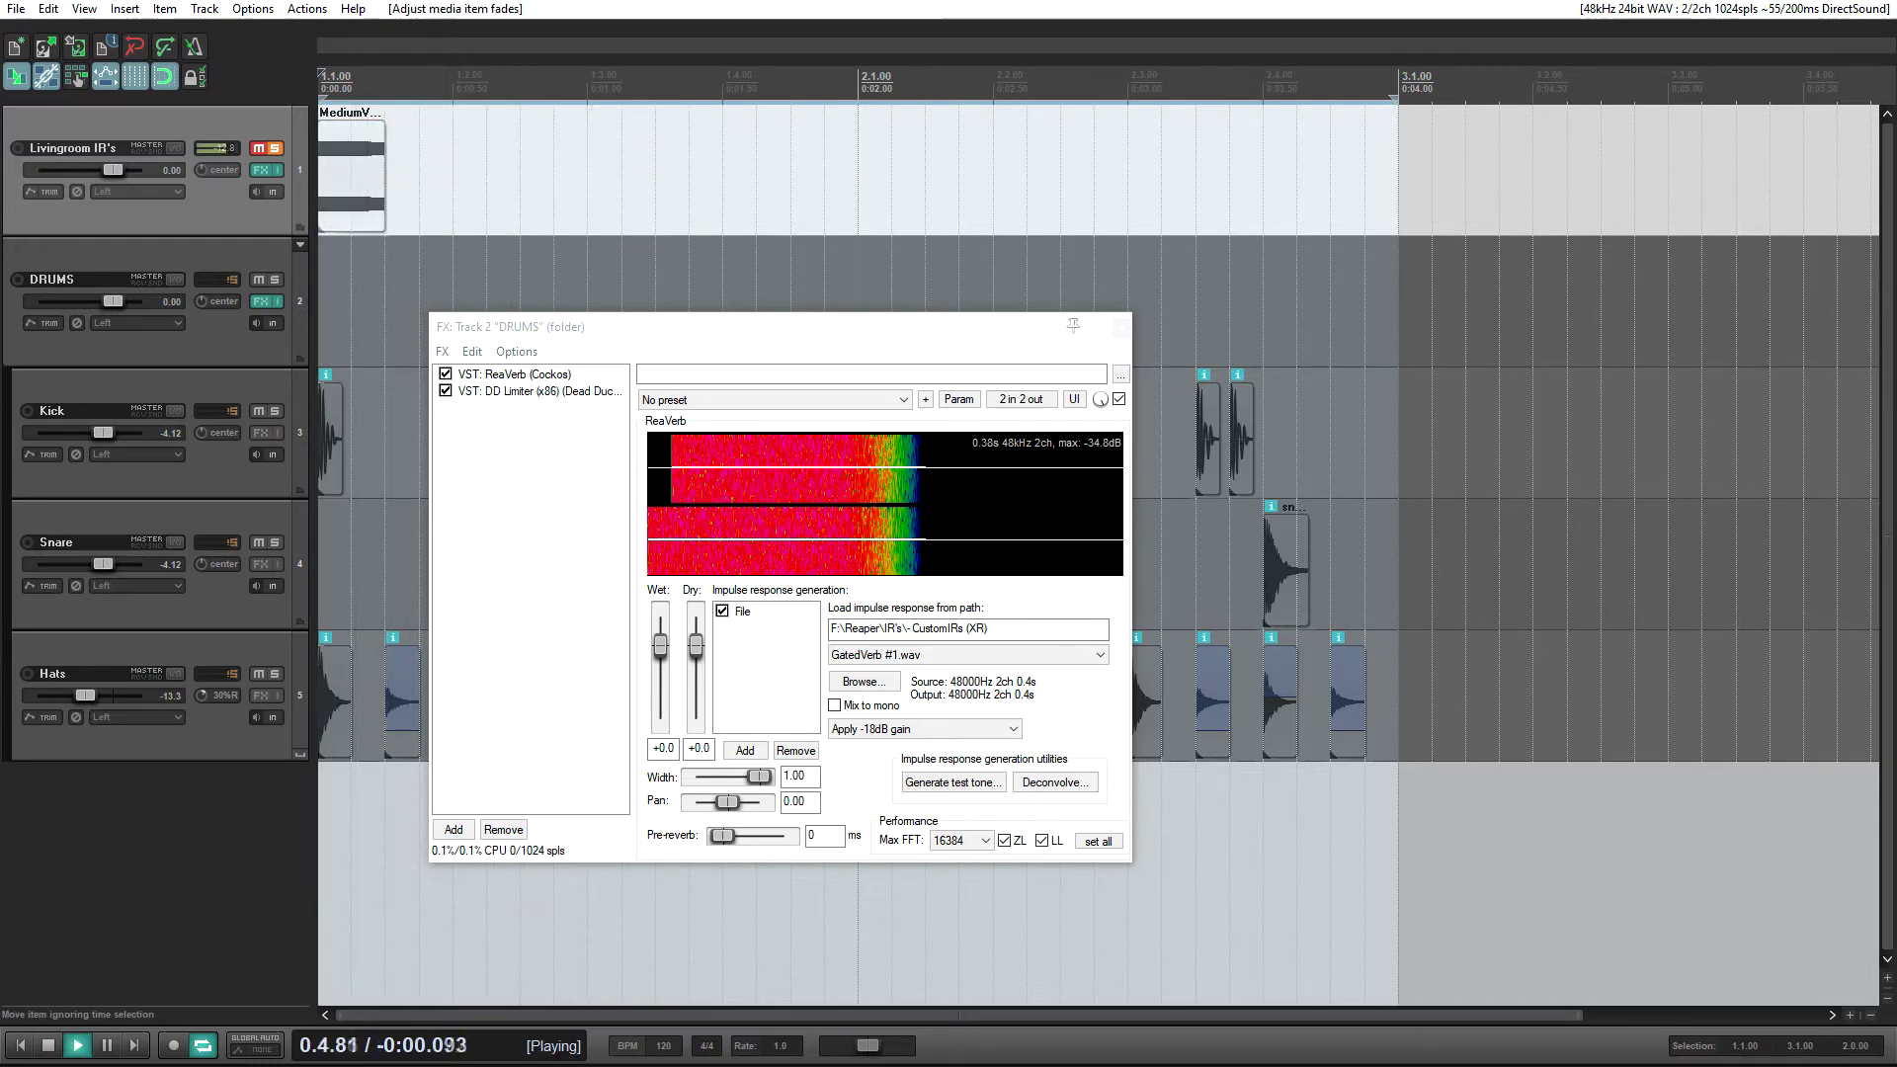
- Unsolo the Livingroom IR's track and play the drum loop through the GatedVerb #1.wav impulse response
{"action": "key", "text": "space"}
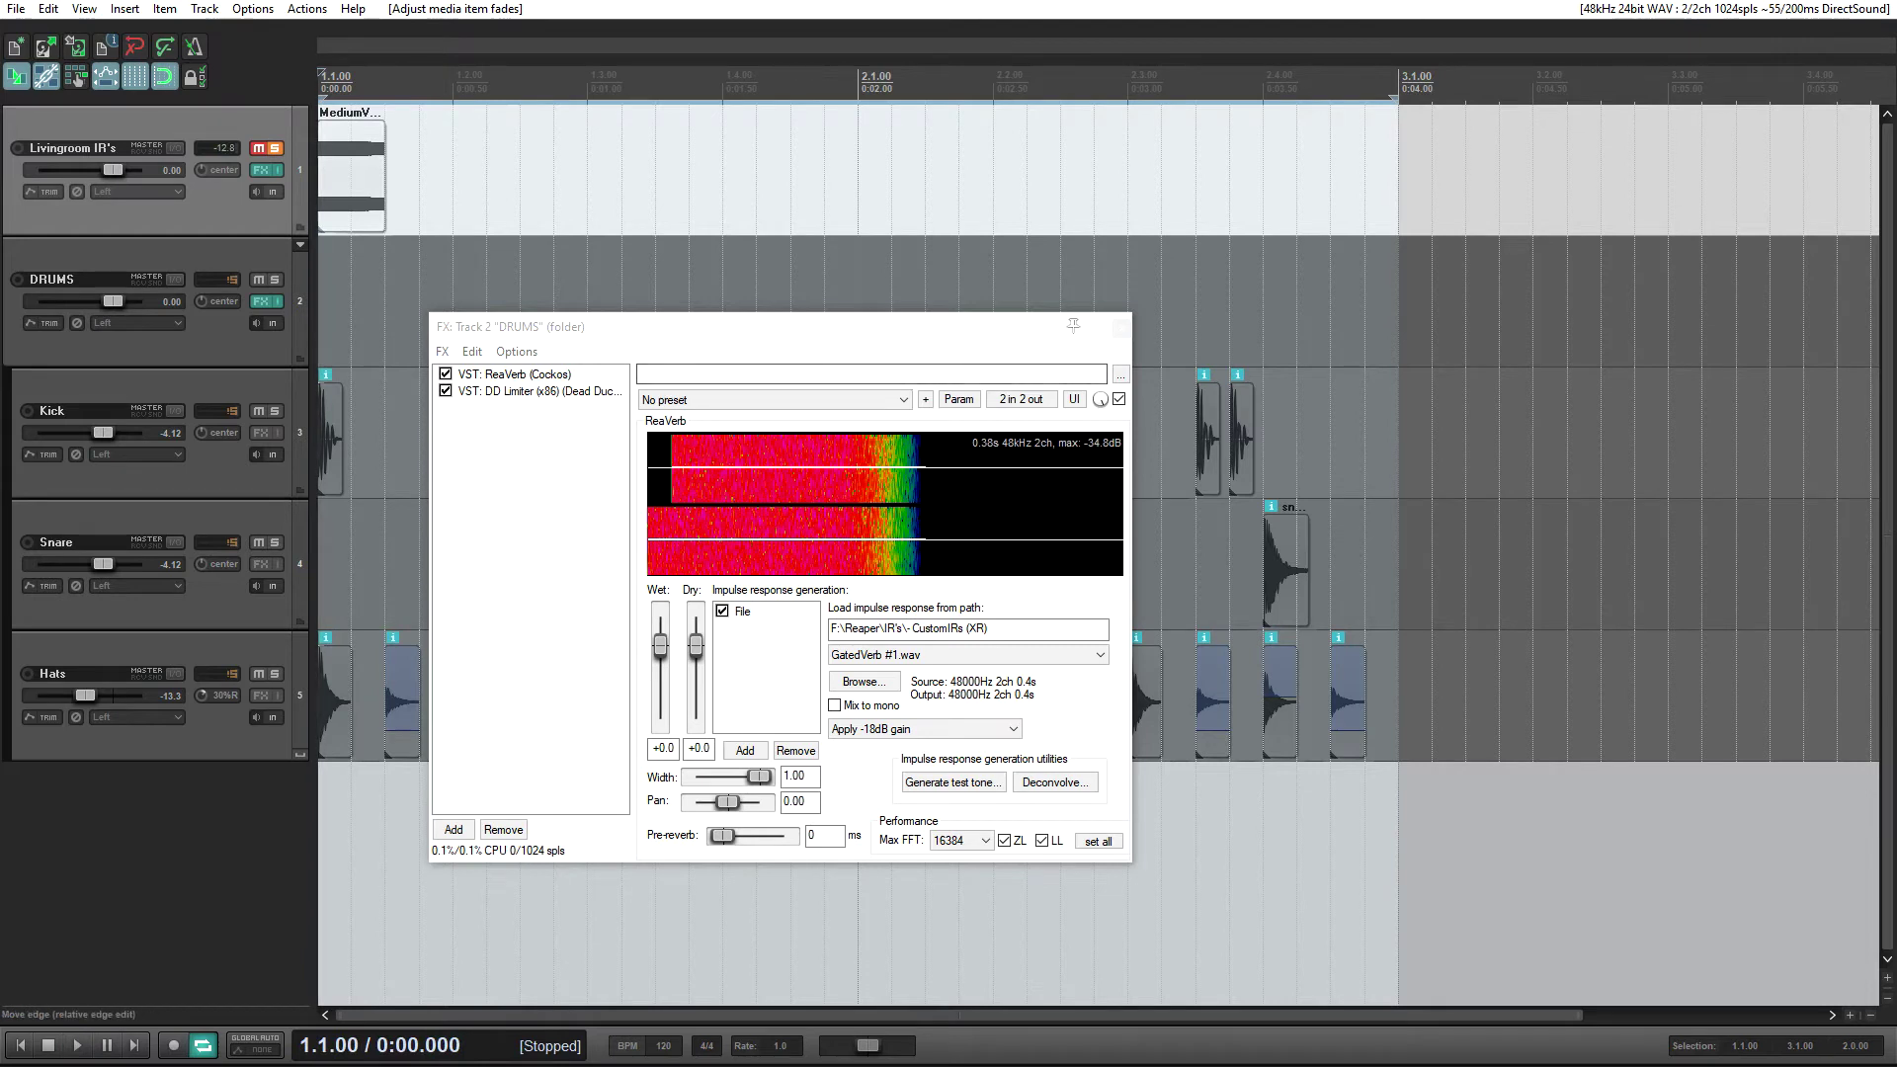
{"action": "left_click", "coordinate": [275, 147]}
{"action": "left_click", "coordinate": [300, 296]}
{"action": "key", "text": "space"}
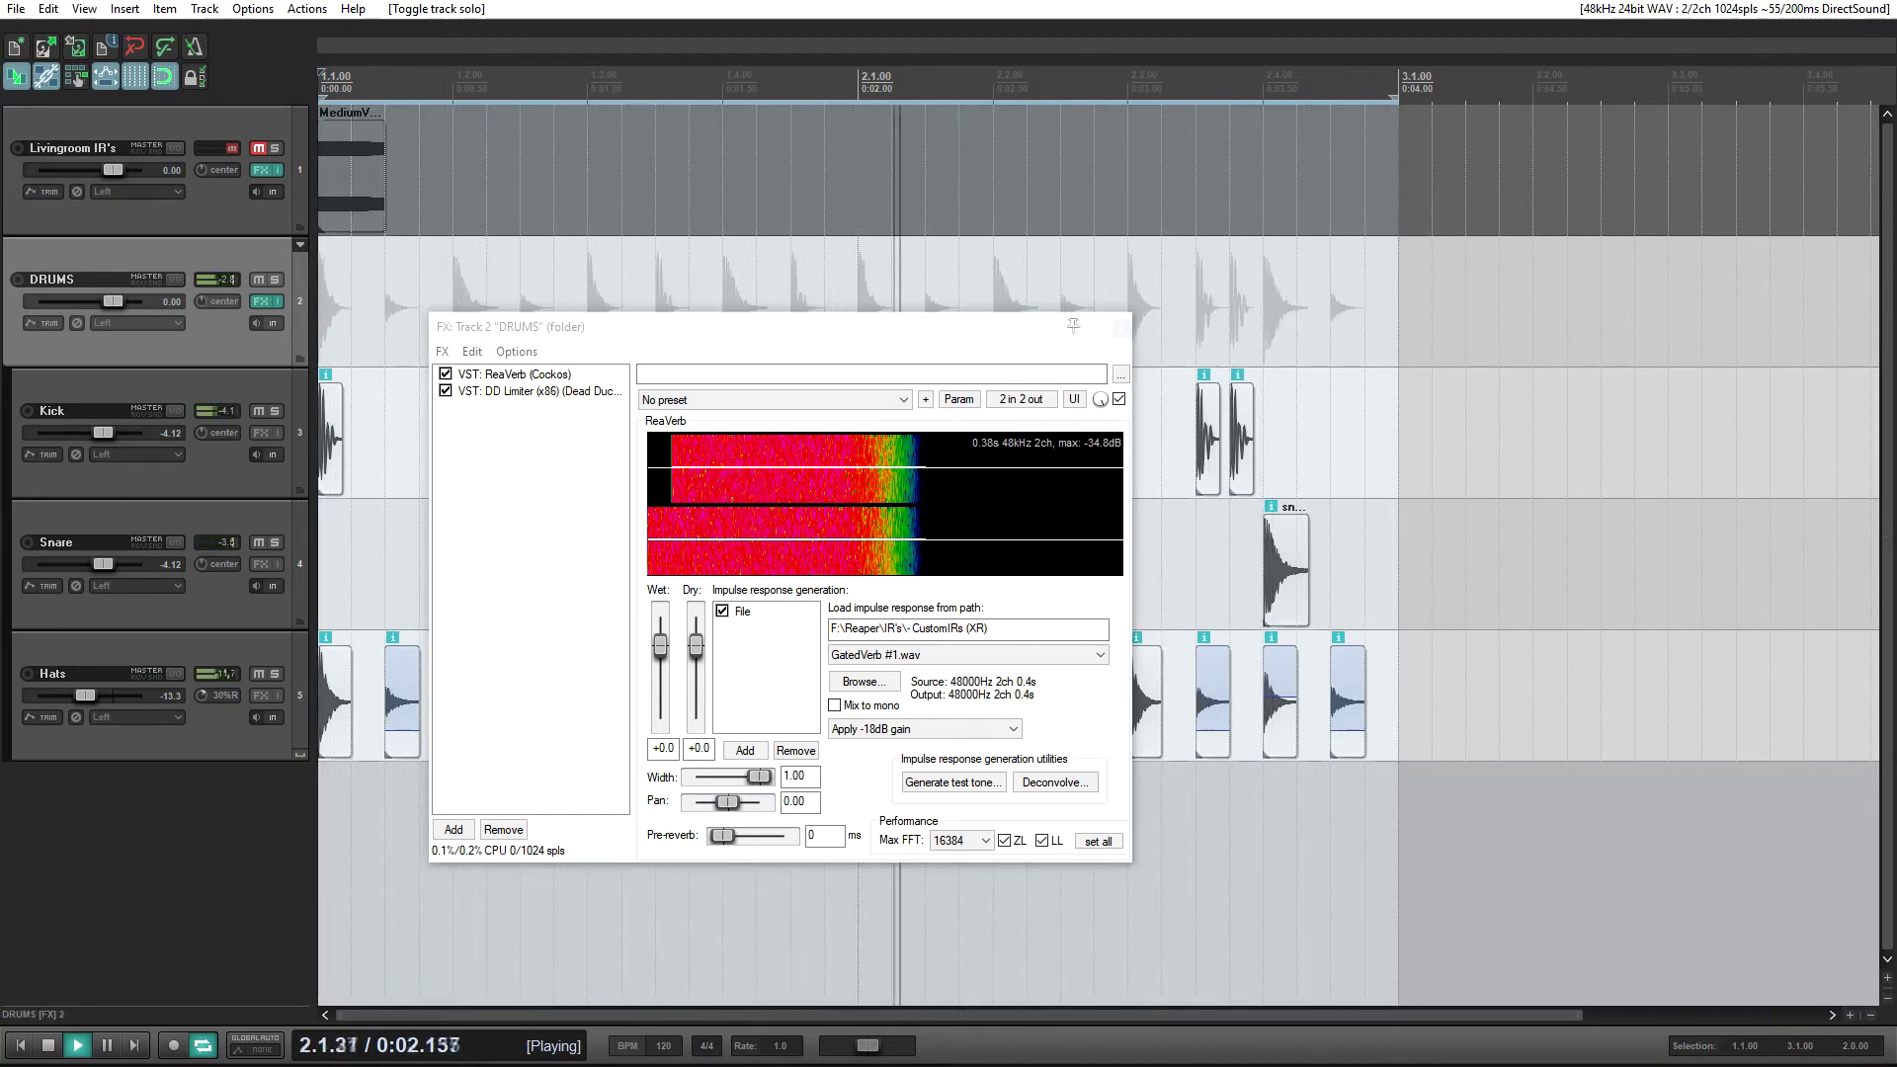
{"action": "key", "text": "space"}
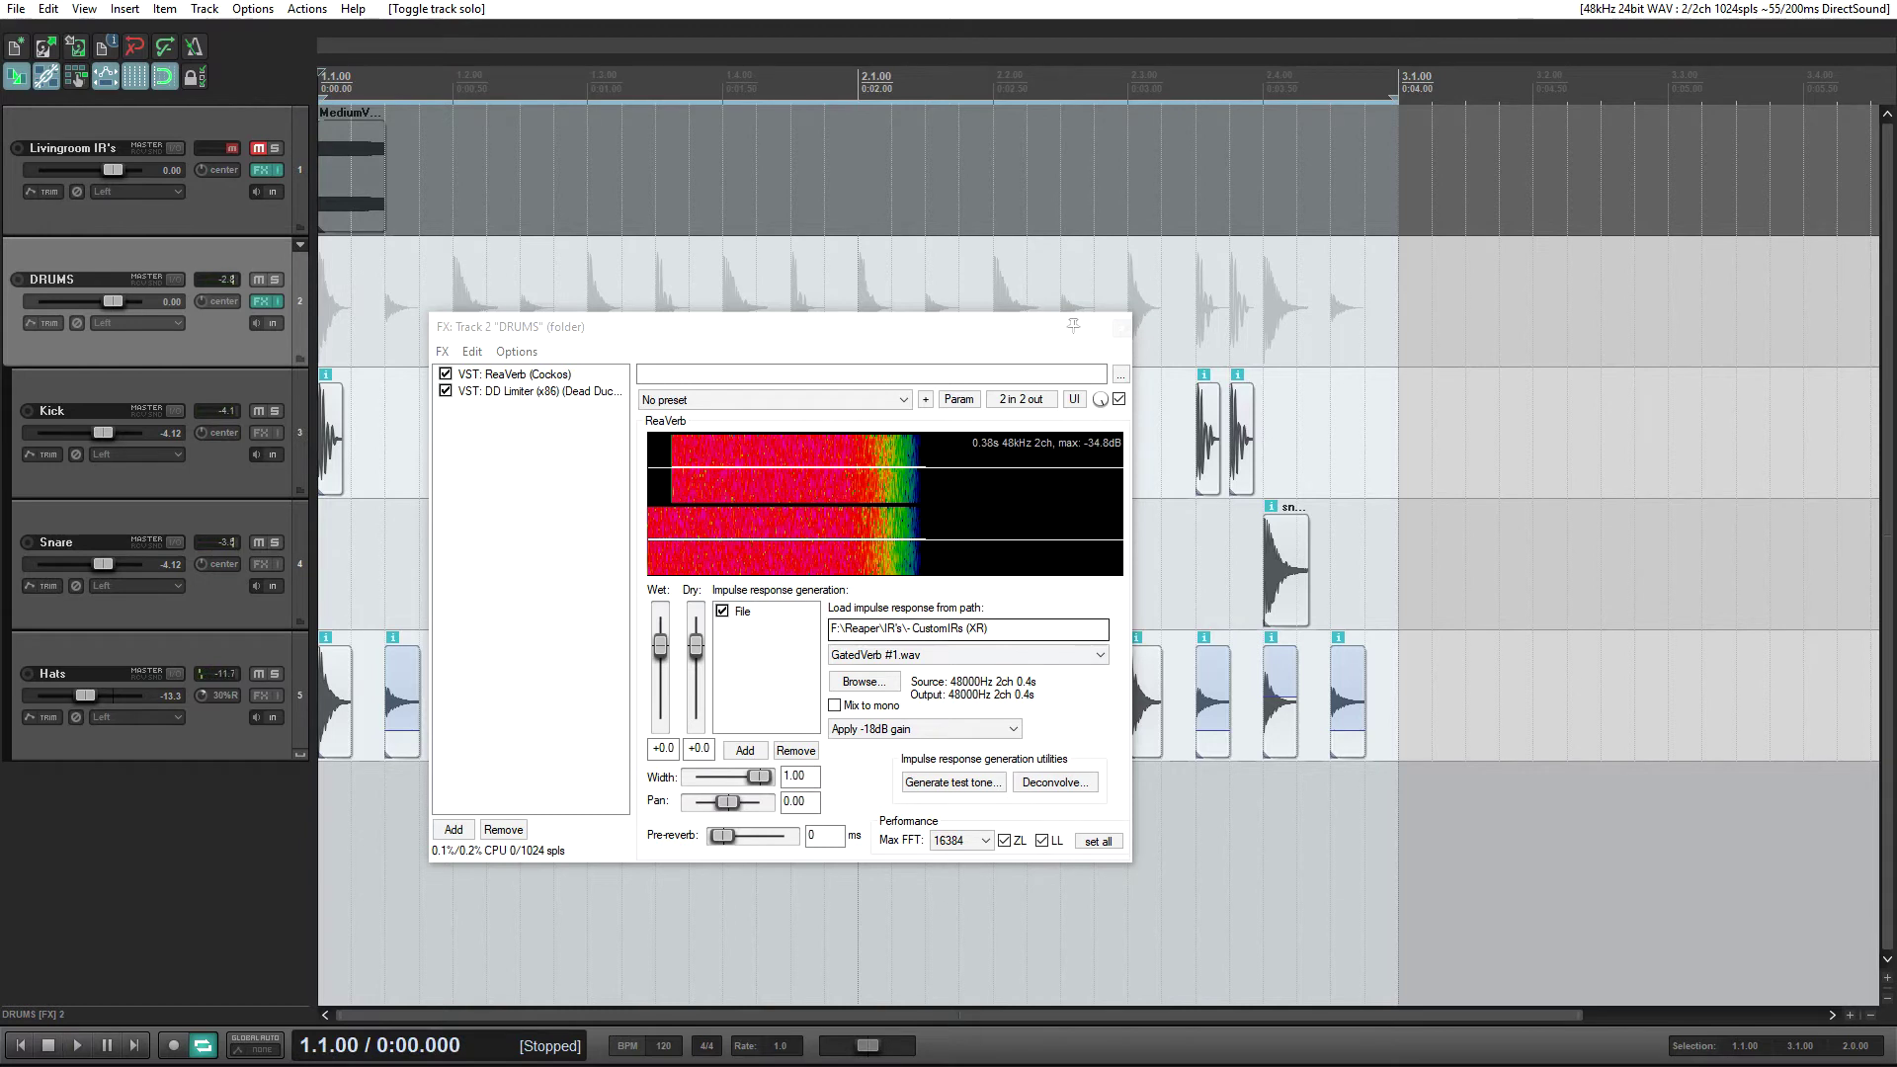
- Load GatedVerb #2.wav in the DRUMS track's ReaVerb and play the drum loop through it
{"action": "left_click", "coordinate": [966, 654]}
{"action": "left_click", "coordinate": [966, 750]}
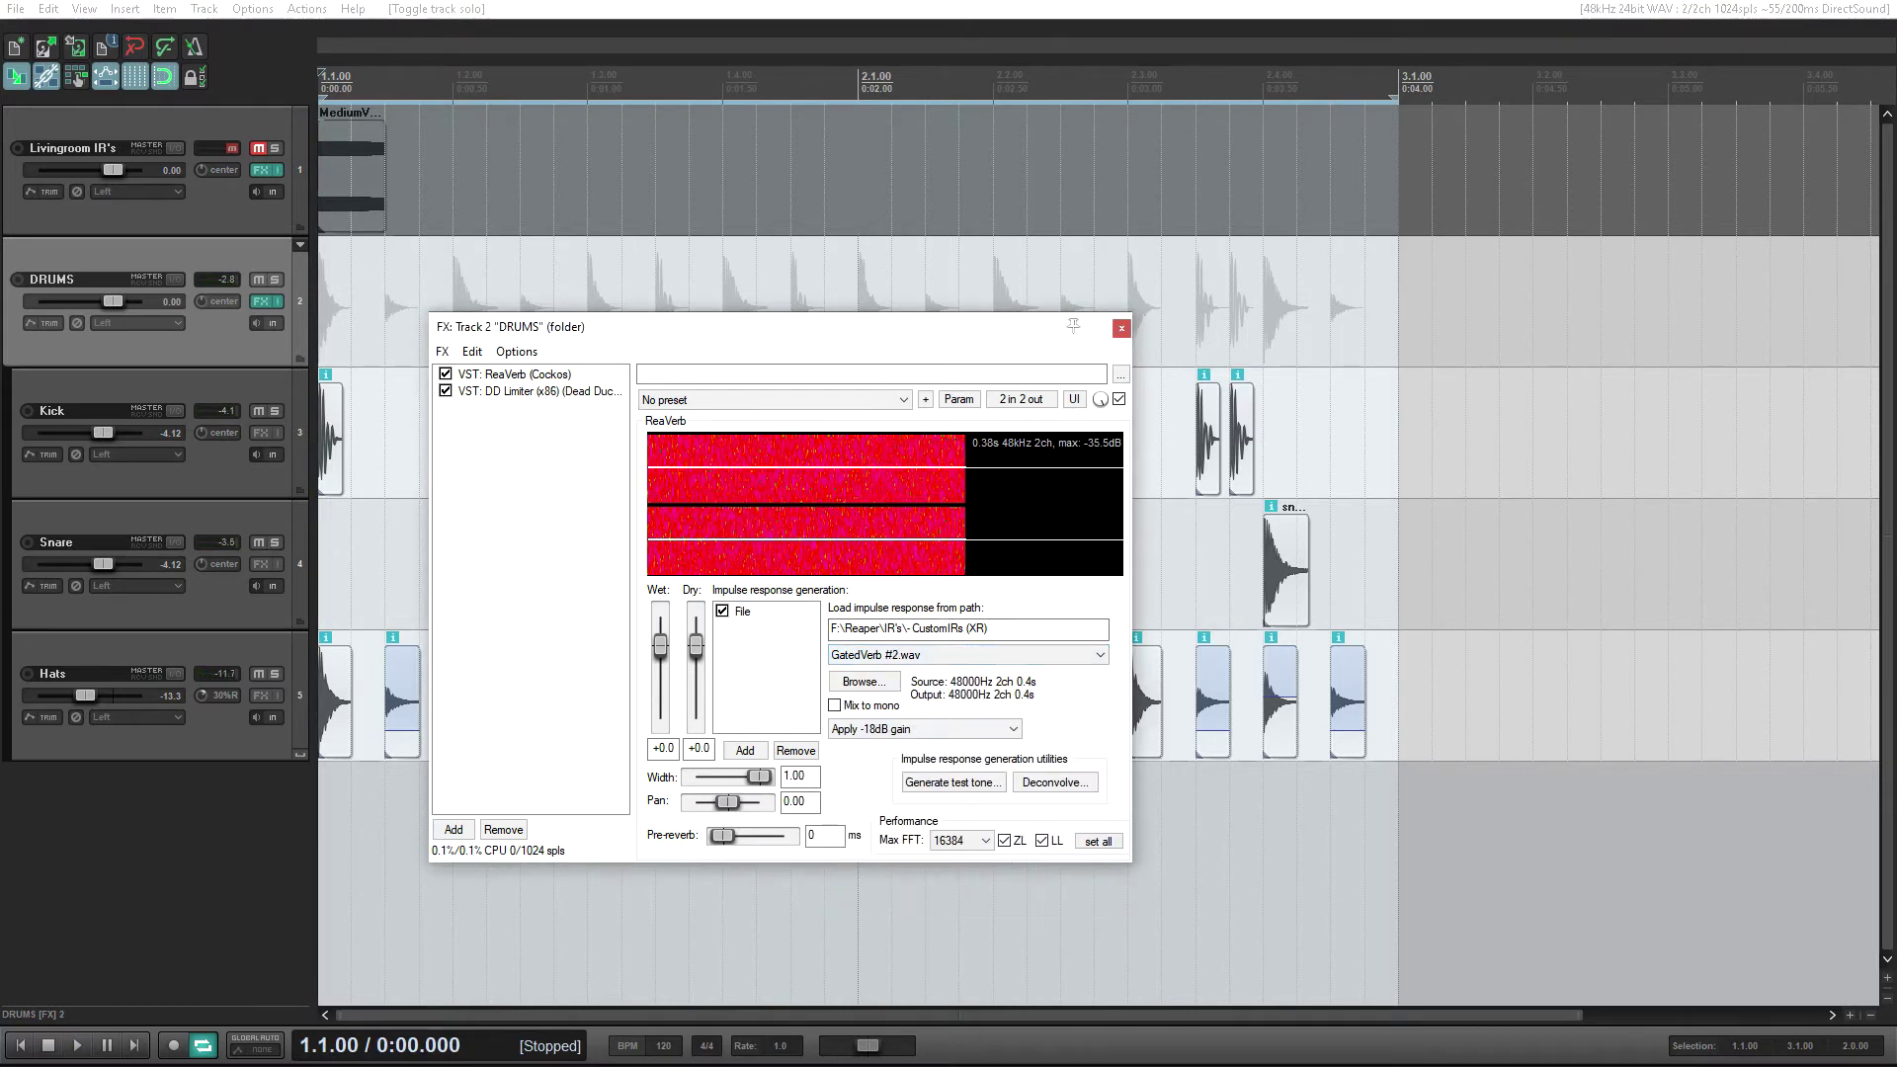
{"action": "key", "text": "space"}
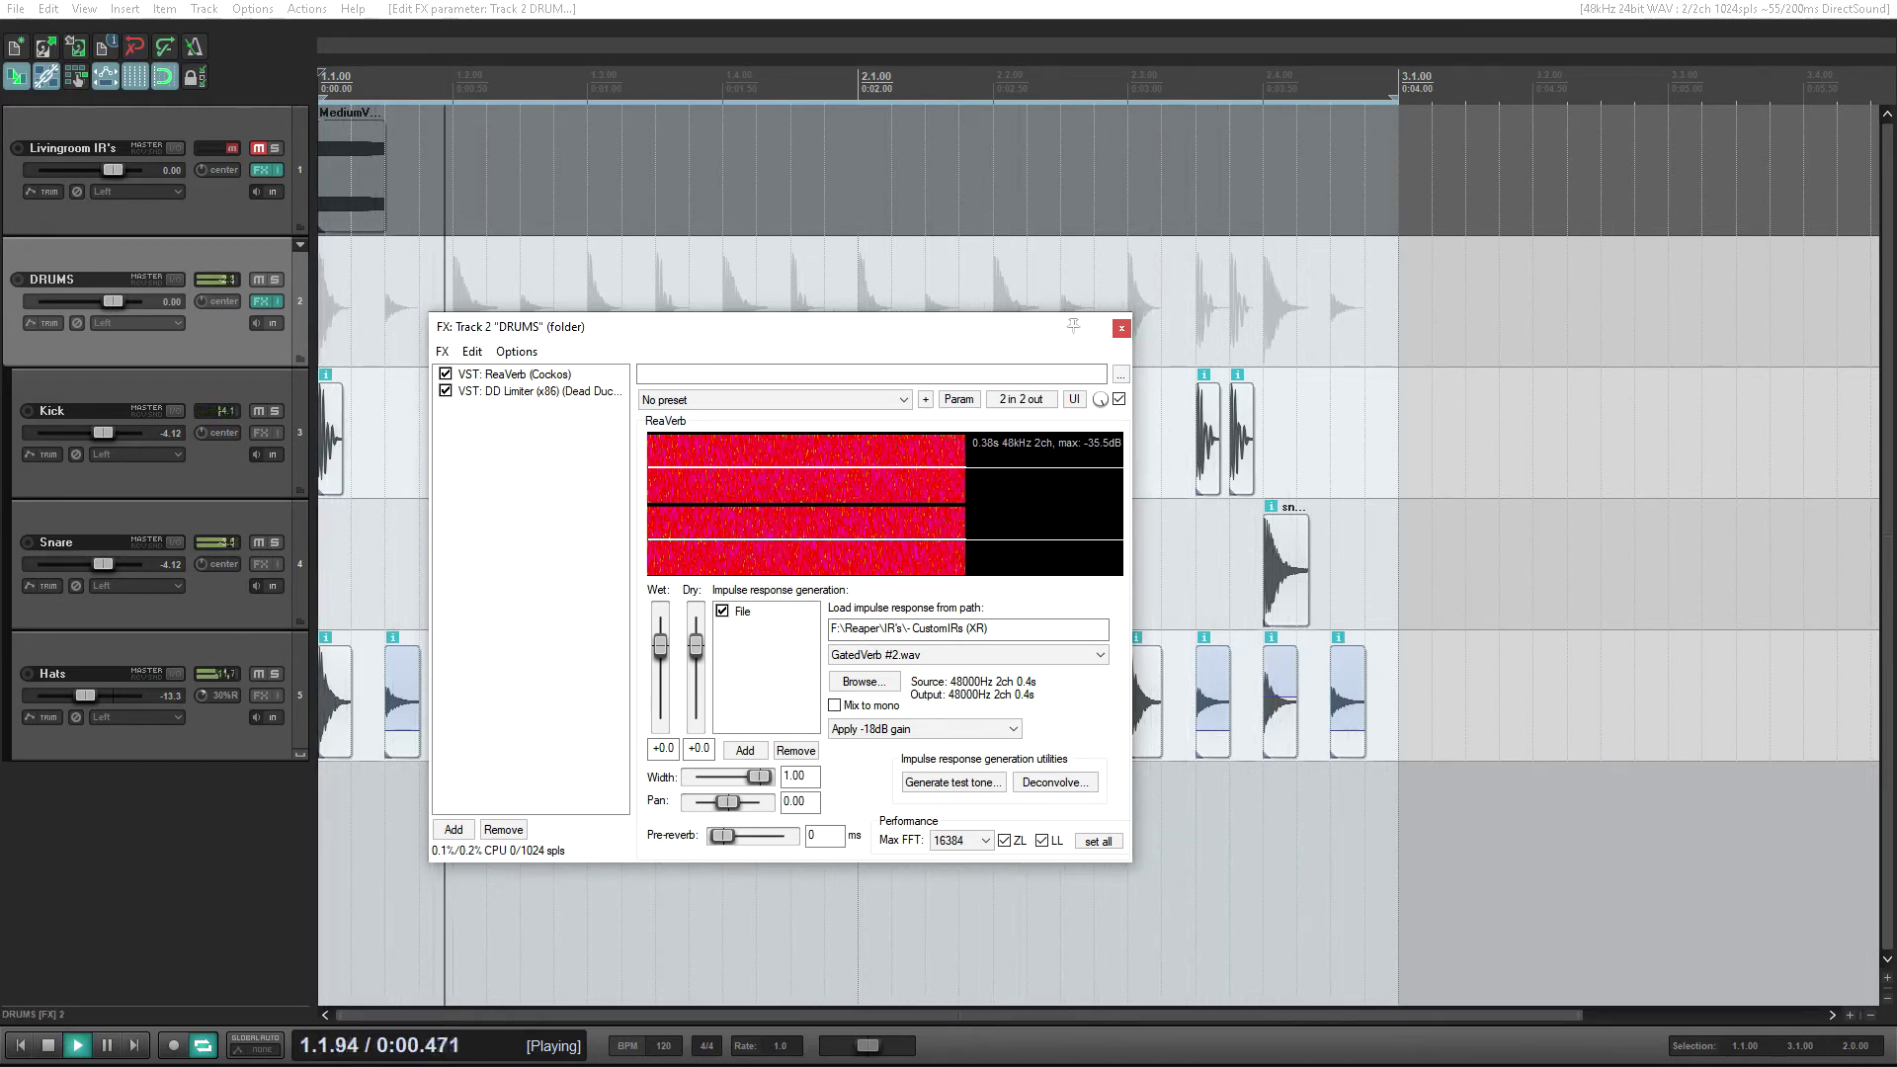
{"action": "key", "text": "space"}
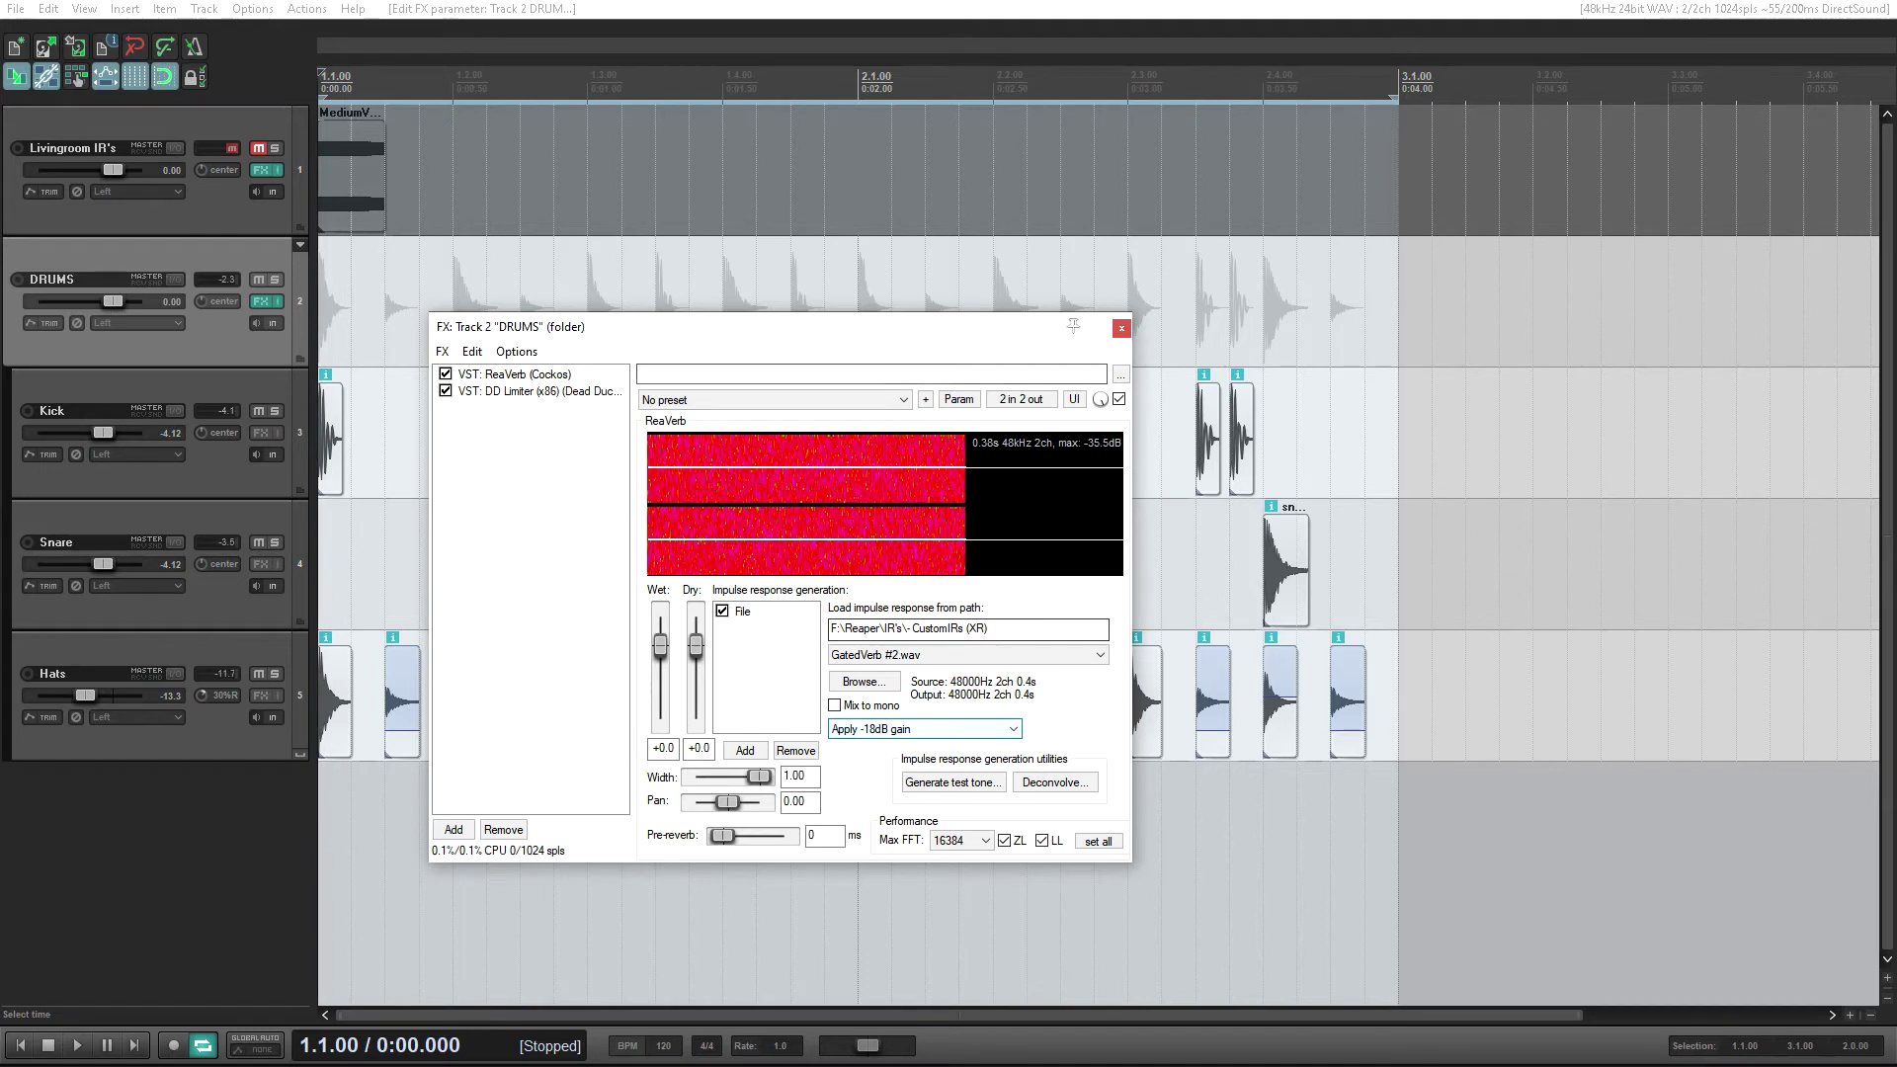
- Load VerbDelay #1.wav in the DRUMS track's ReaVerb and close the effects window
{"action": "left_click", "coordinate": [966, 654]}
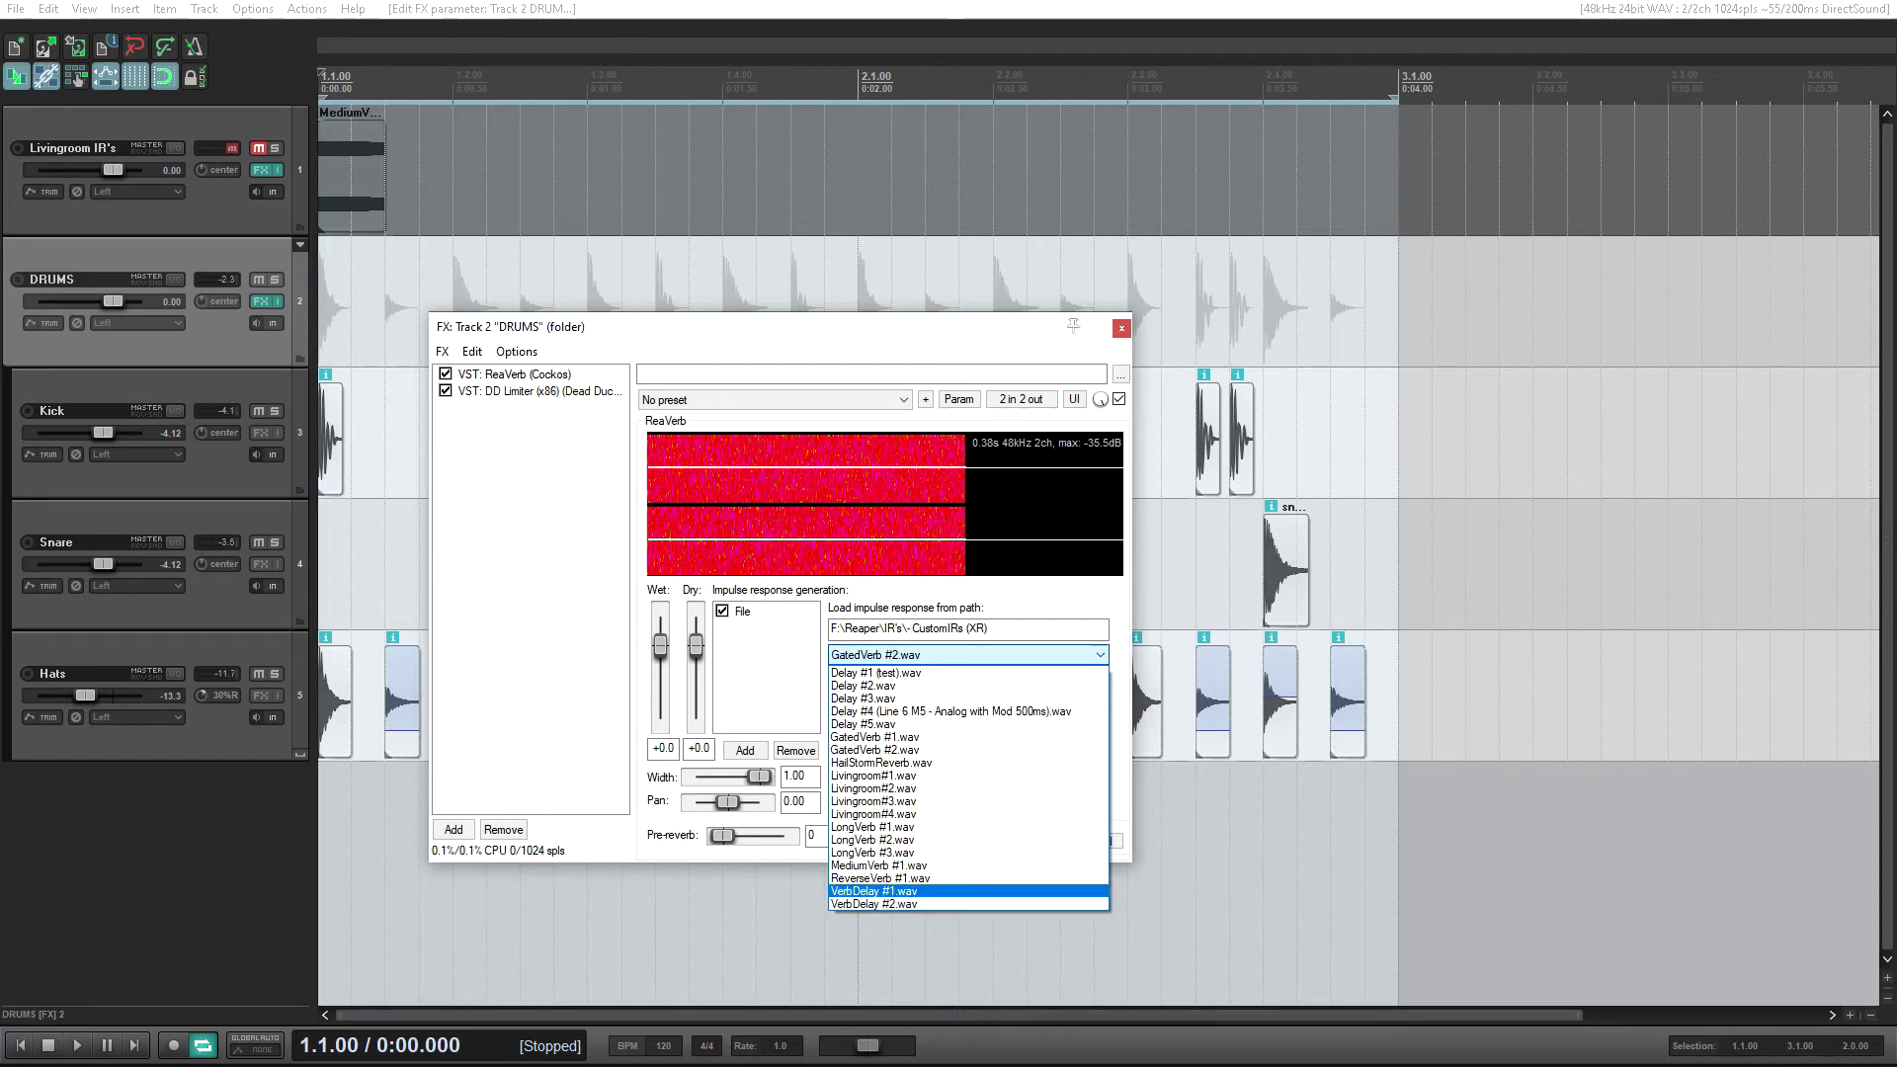
{"action": "left_click", "coordinate": [873, 891]}
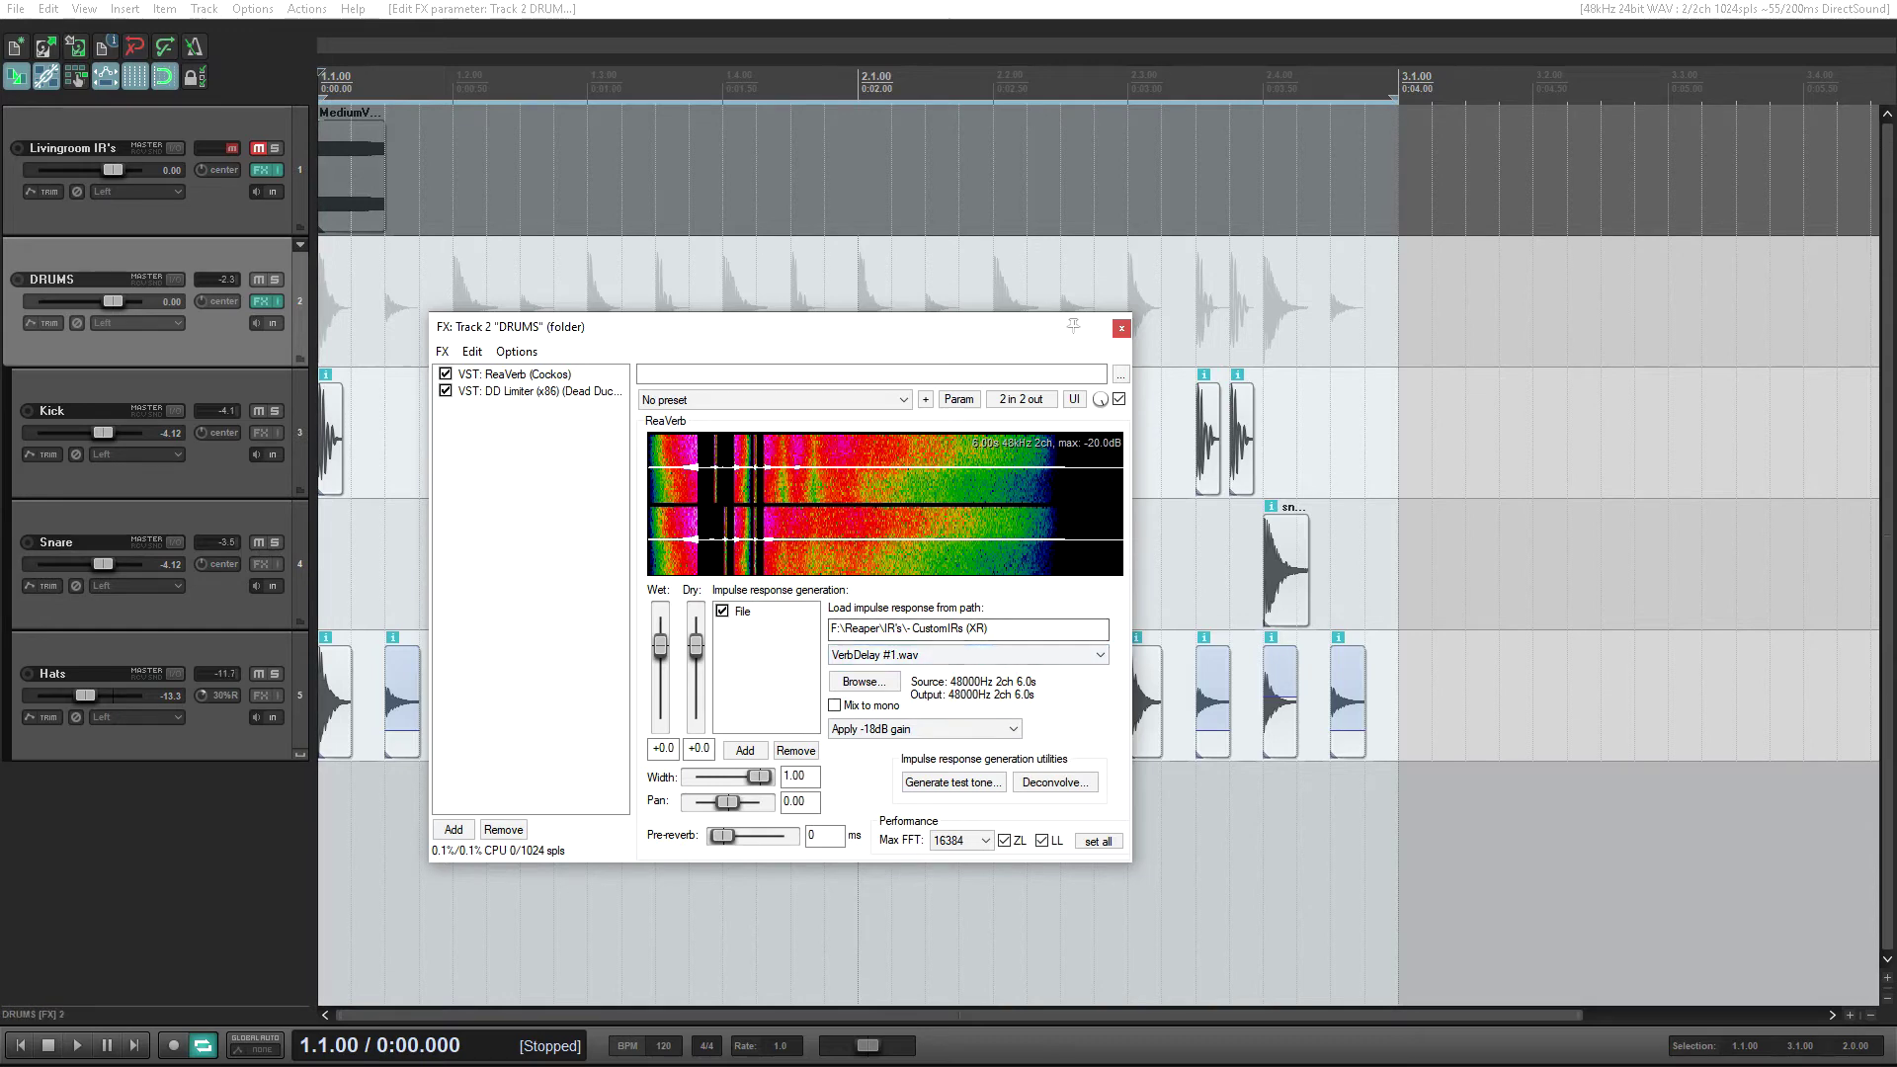
{"action": "left_click_drag", "start_coordinate": [605, 341], "coordinate": [607, 392]}
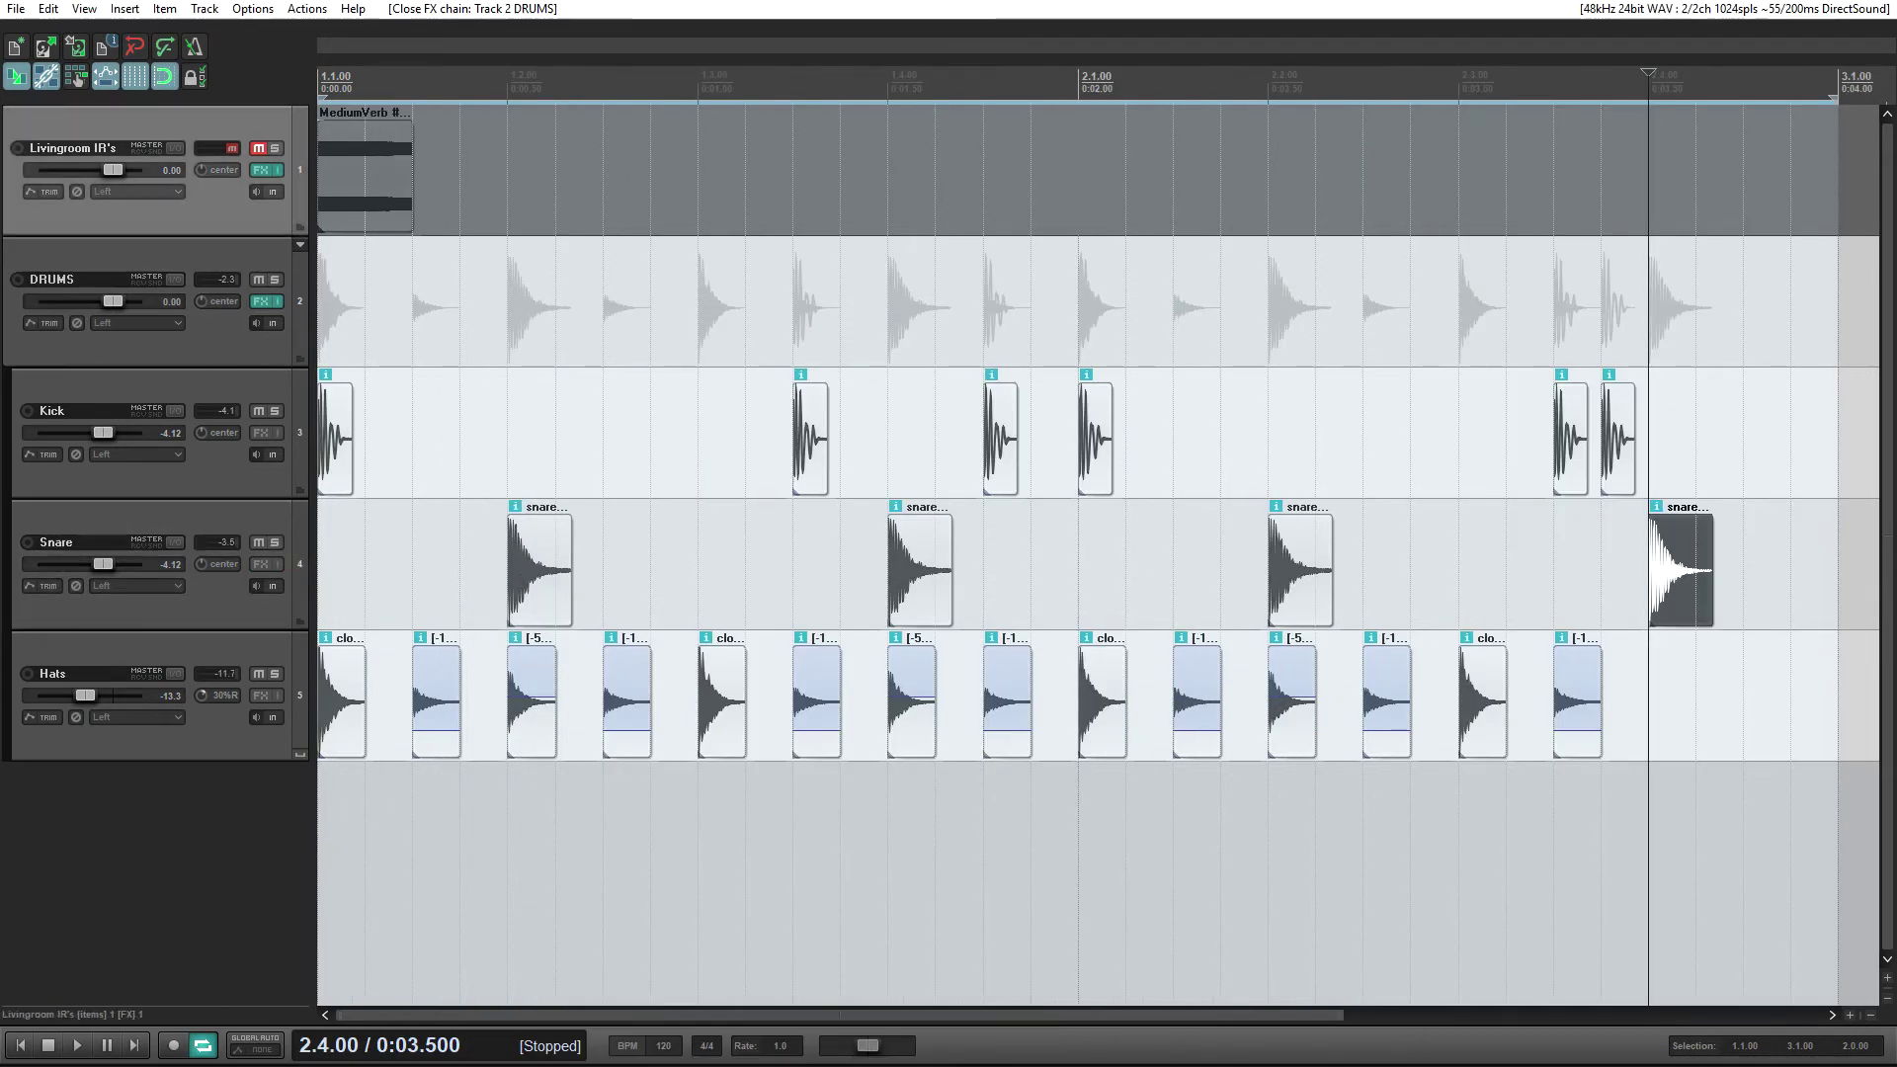
- Solo the Livingroom IR's track, replace its MediumVerb item with VerbDelay #1.wav, and play it
{"action": "left_click", "coordinate": [275, 148]}
{"action": "left_click", "coordinate": [364, 176]}
{"action": "key", "text": "Delete"}
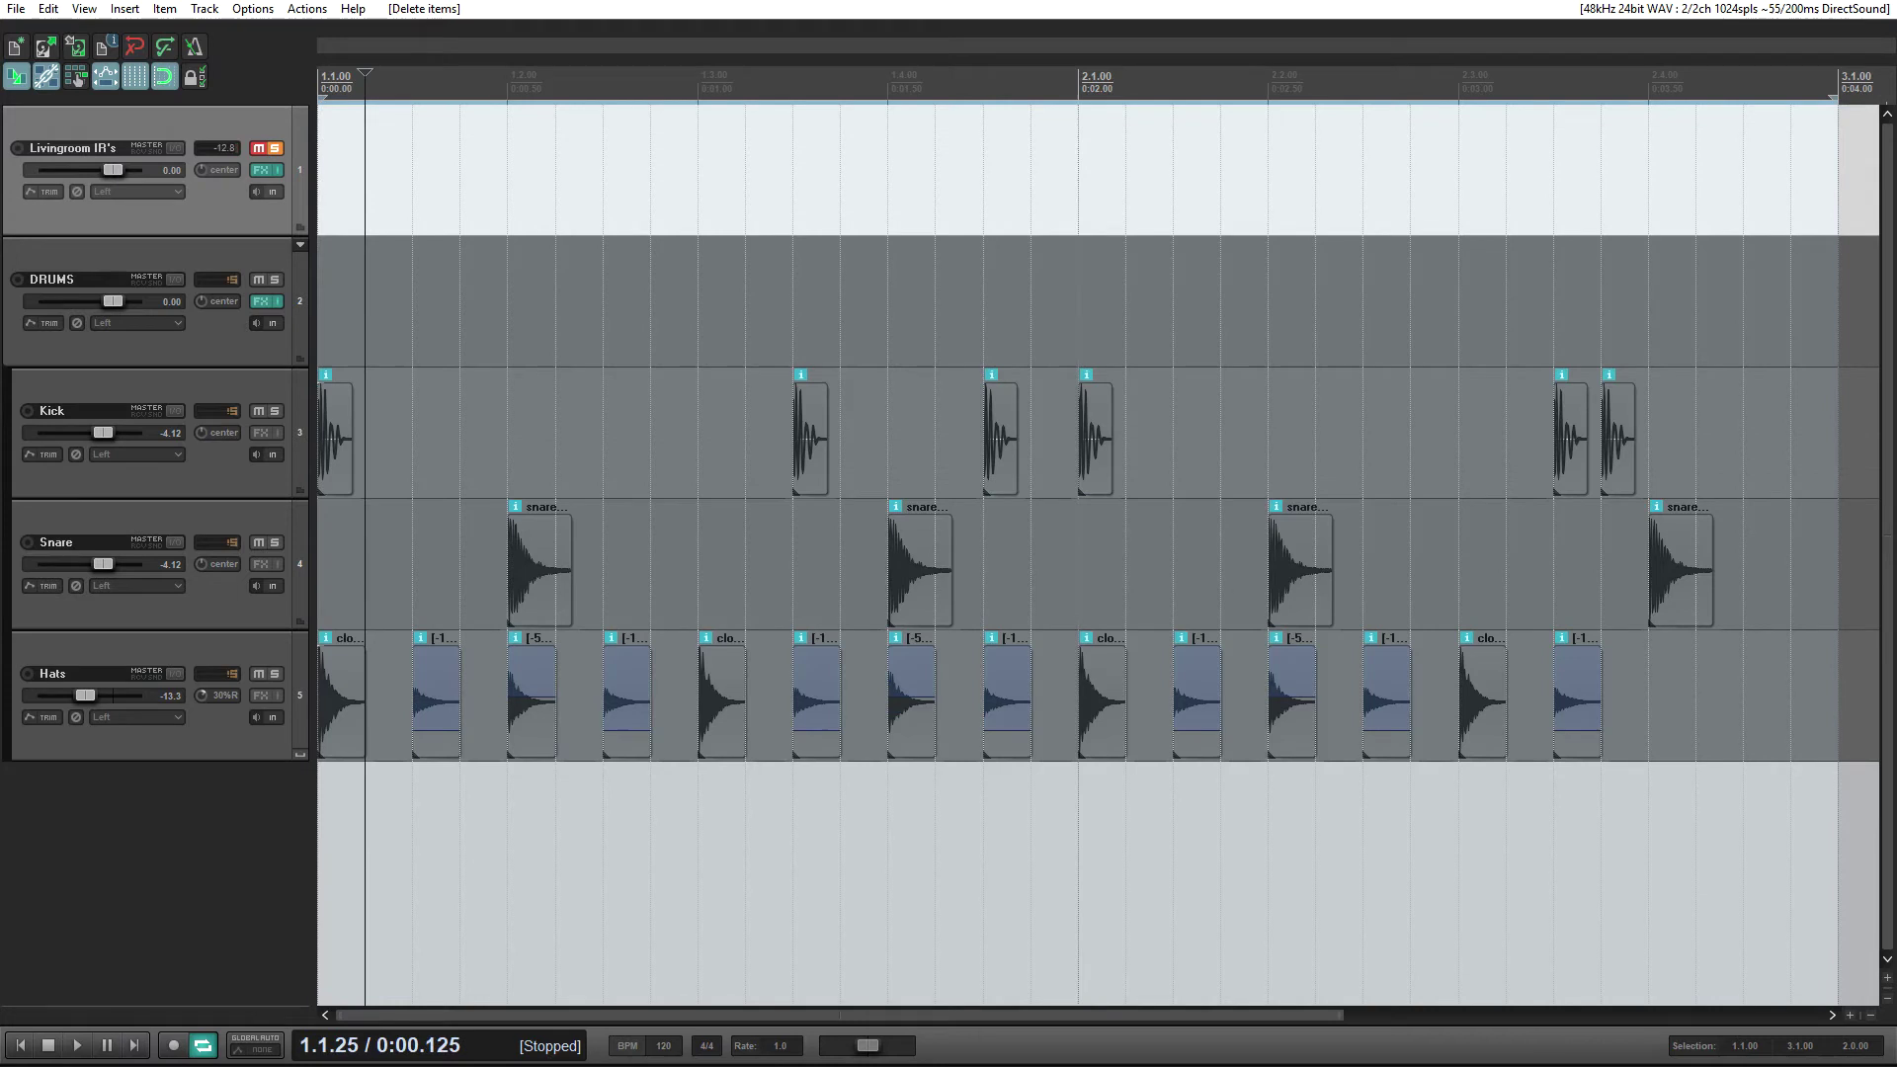
{"action": "key", "text": "space"}
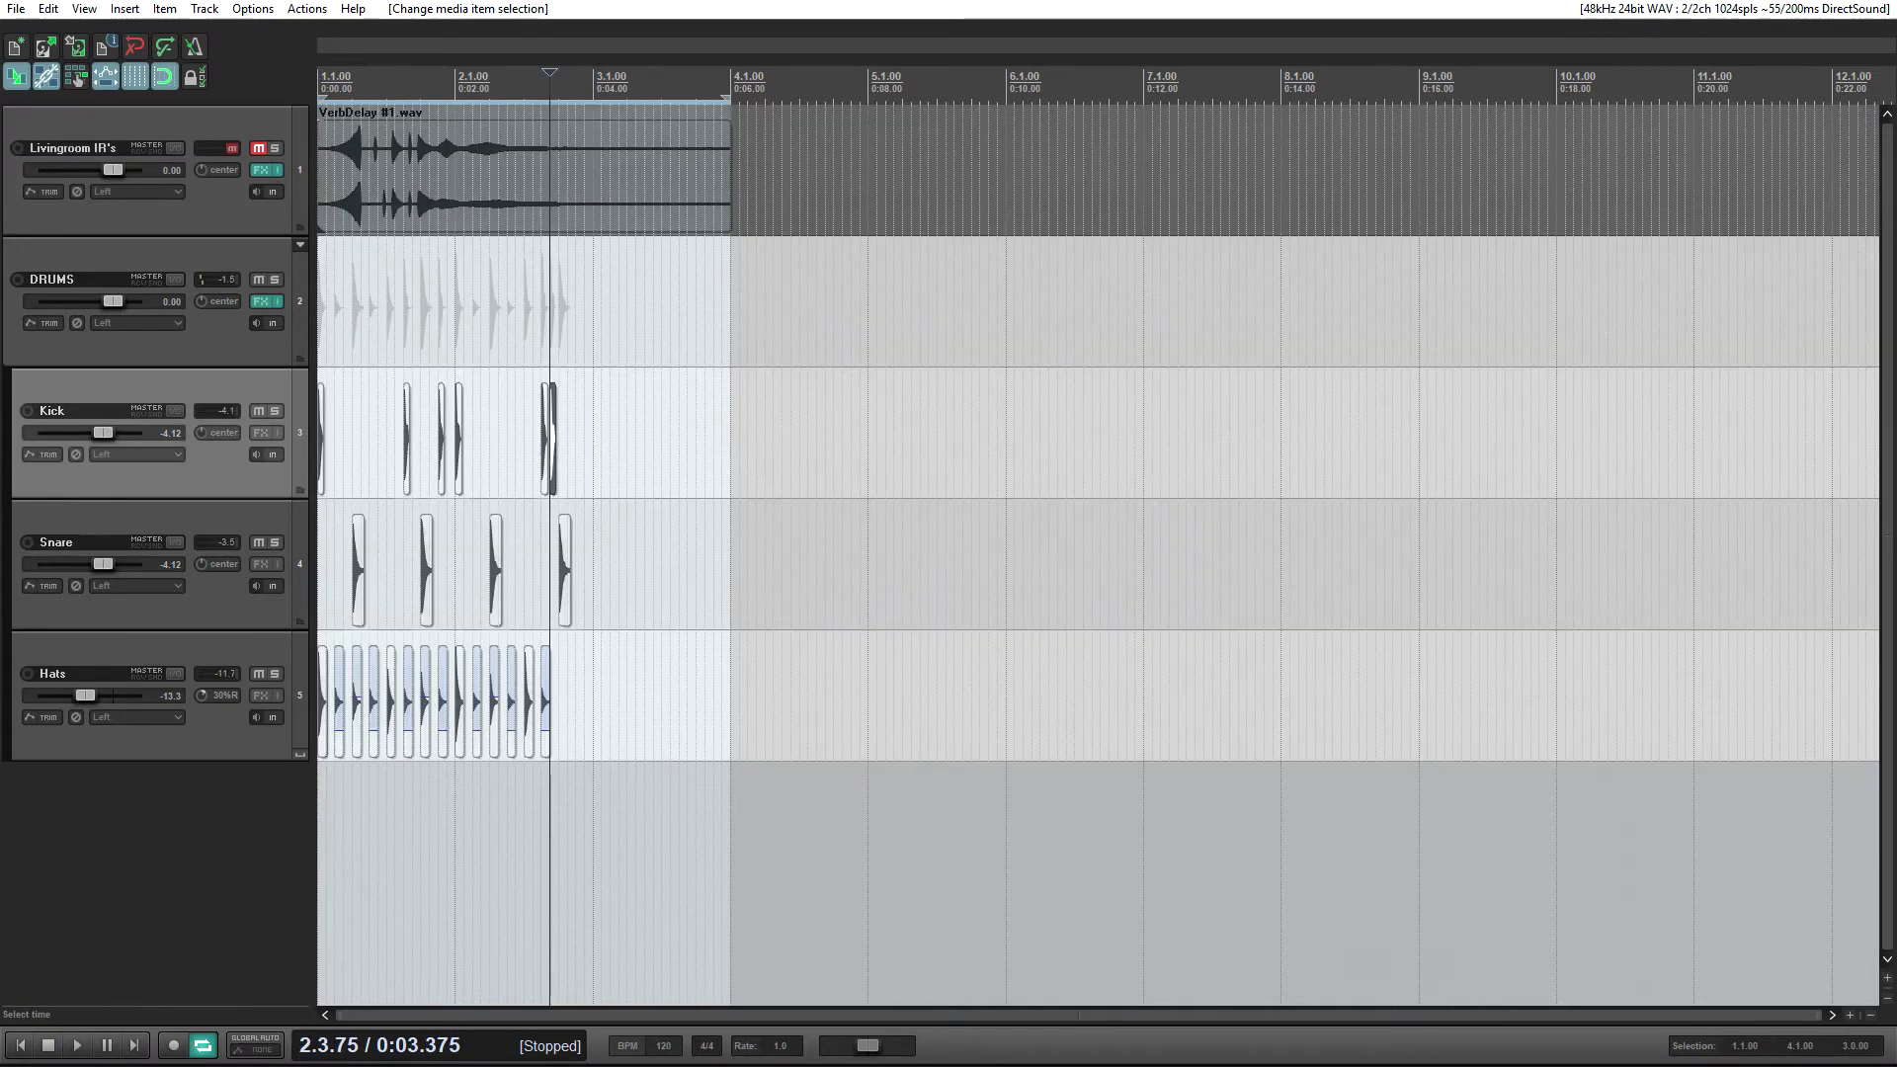
- Play the last snare hit from 2.4.00 through the VerbDelay #1.wav impulse response
{"action": "left_click", "coordinate": [559, 439]}
{"action": "scroll", "coordinate": [559, 439], "scroll_direction": "up", "scroll_amount": 5}
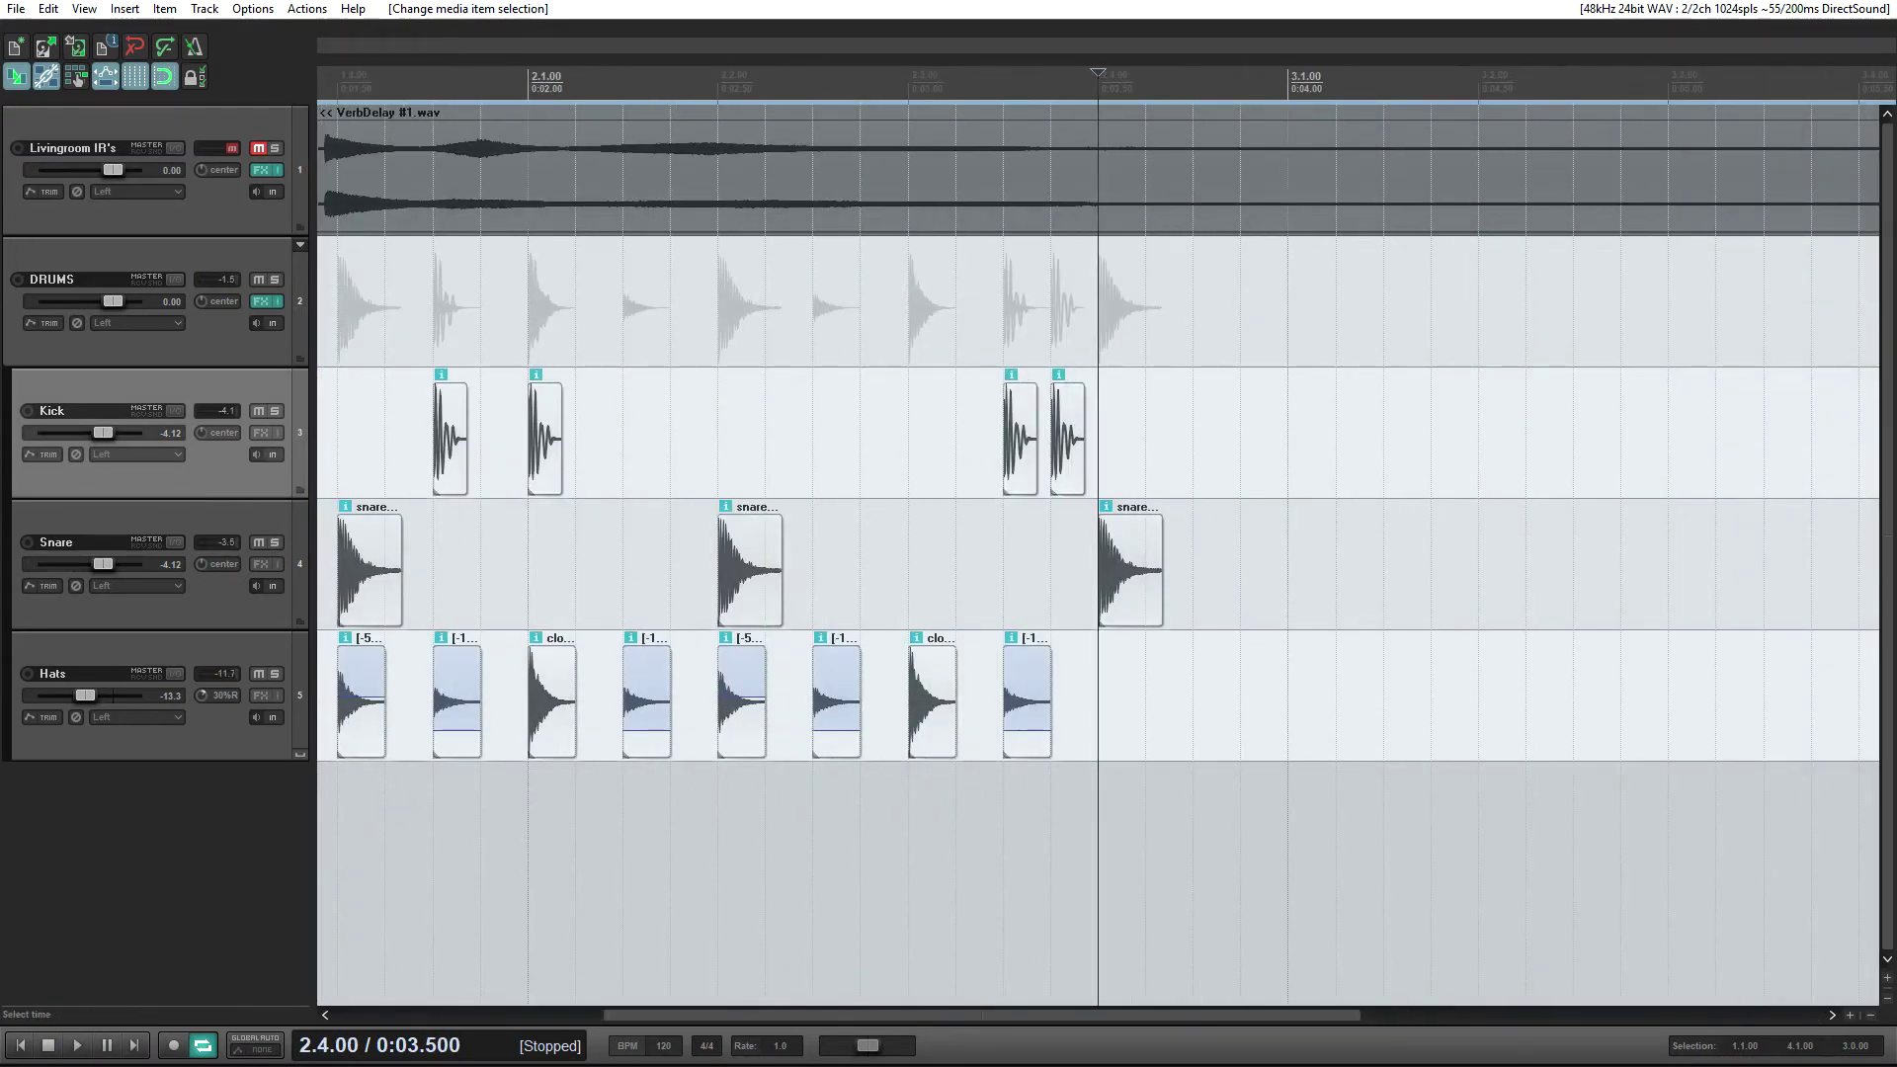
{"action": "key", "text": "space"}
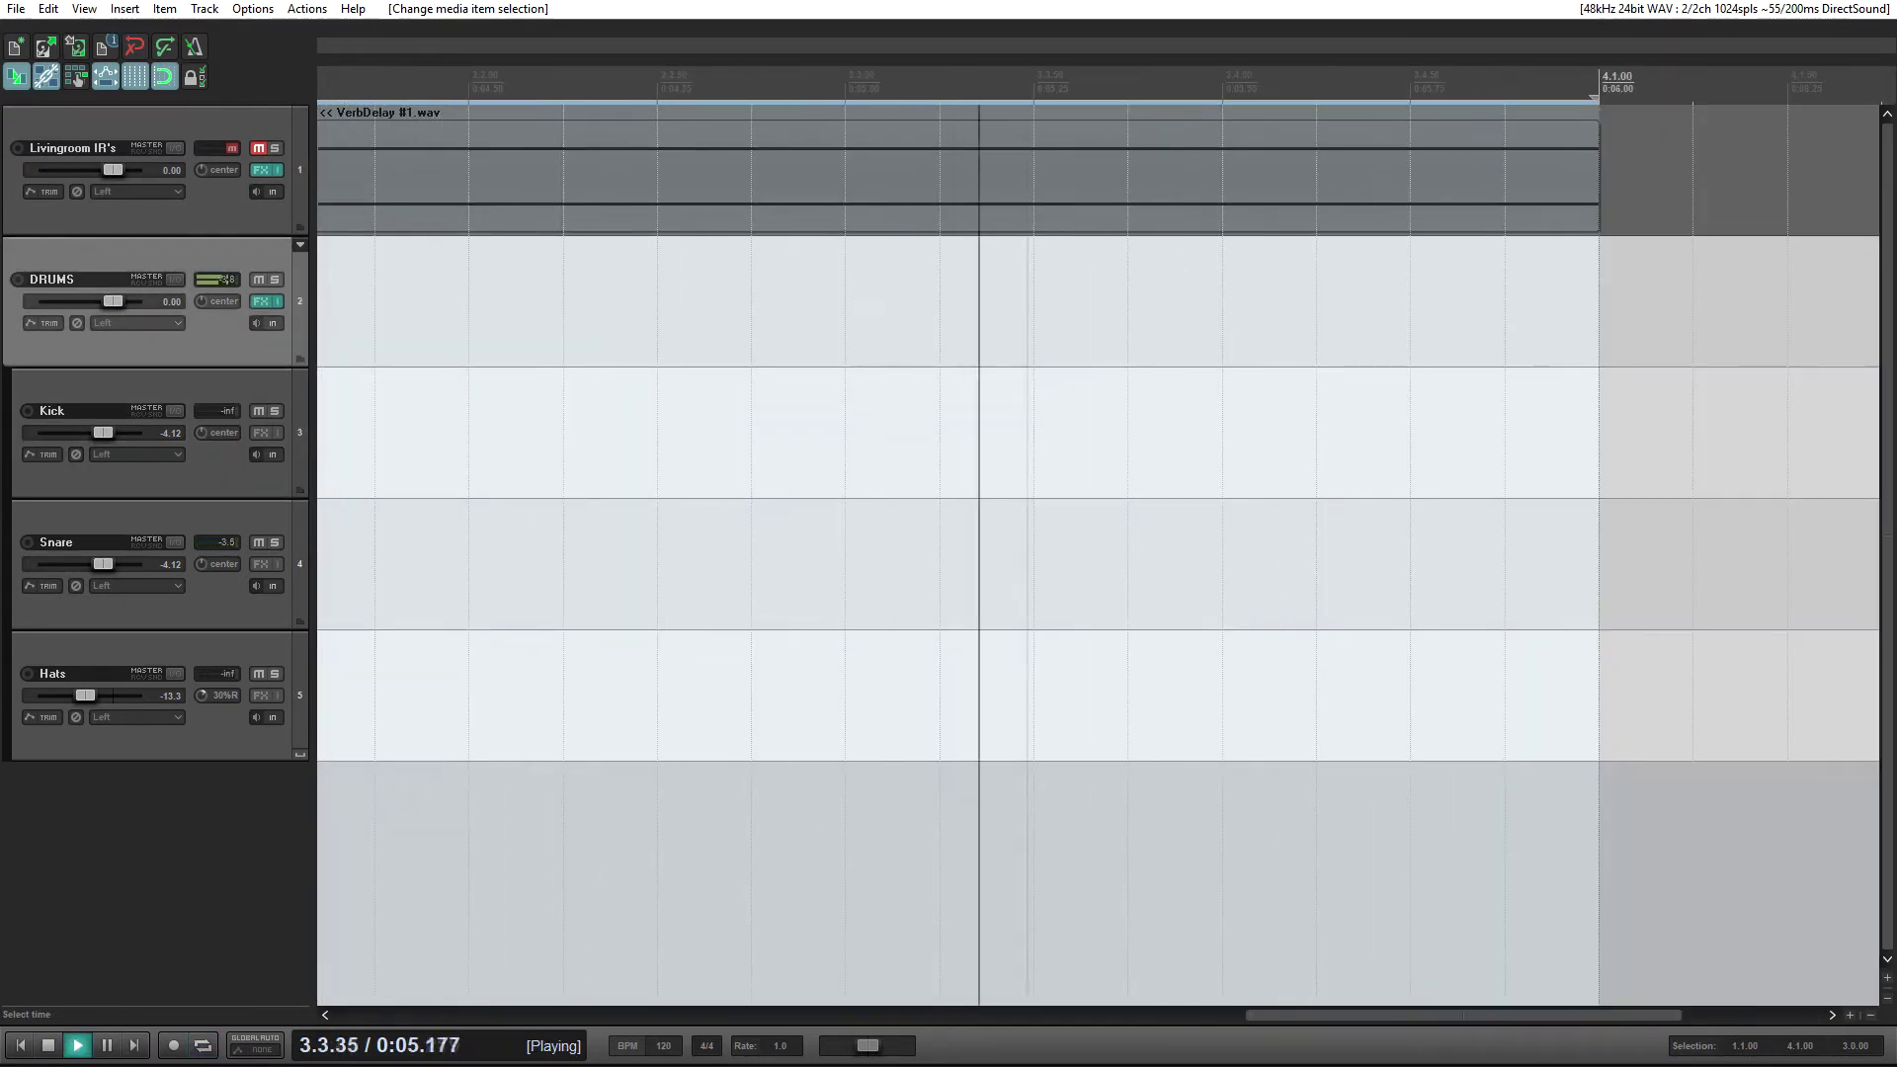
{"action": "key", "text": "space"}
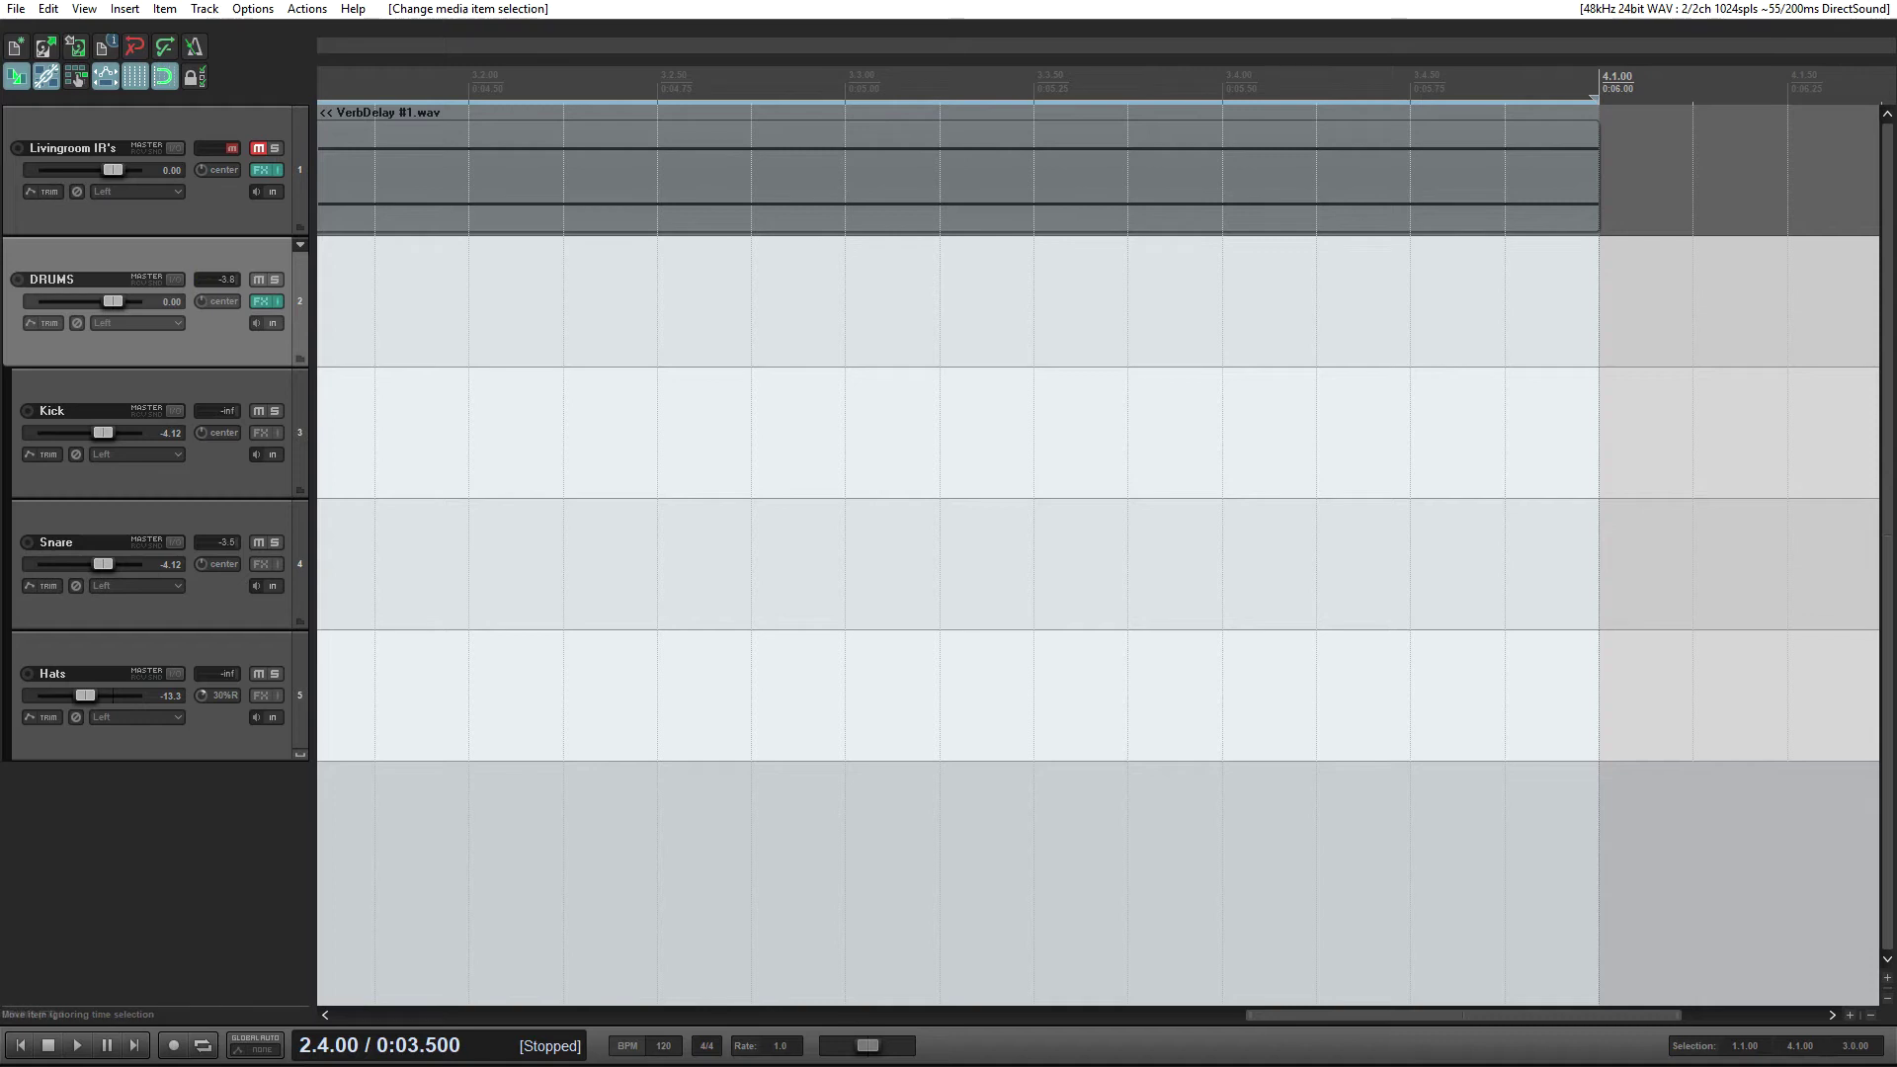
- Solo the Livingroom IR's track, replace its VerbDelay #1.wav item with VerbDelay #2.wav, and play it
{"action": "scroll", "coordinate": [1097, 553], "scroll_direction": "down", "scroll_amount": 8}
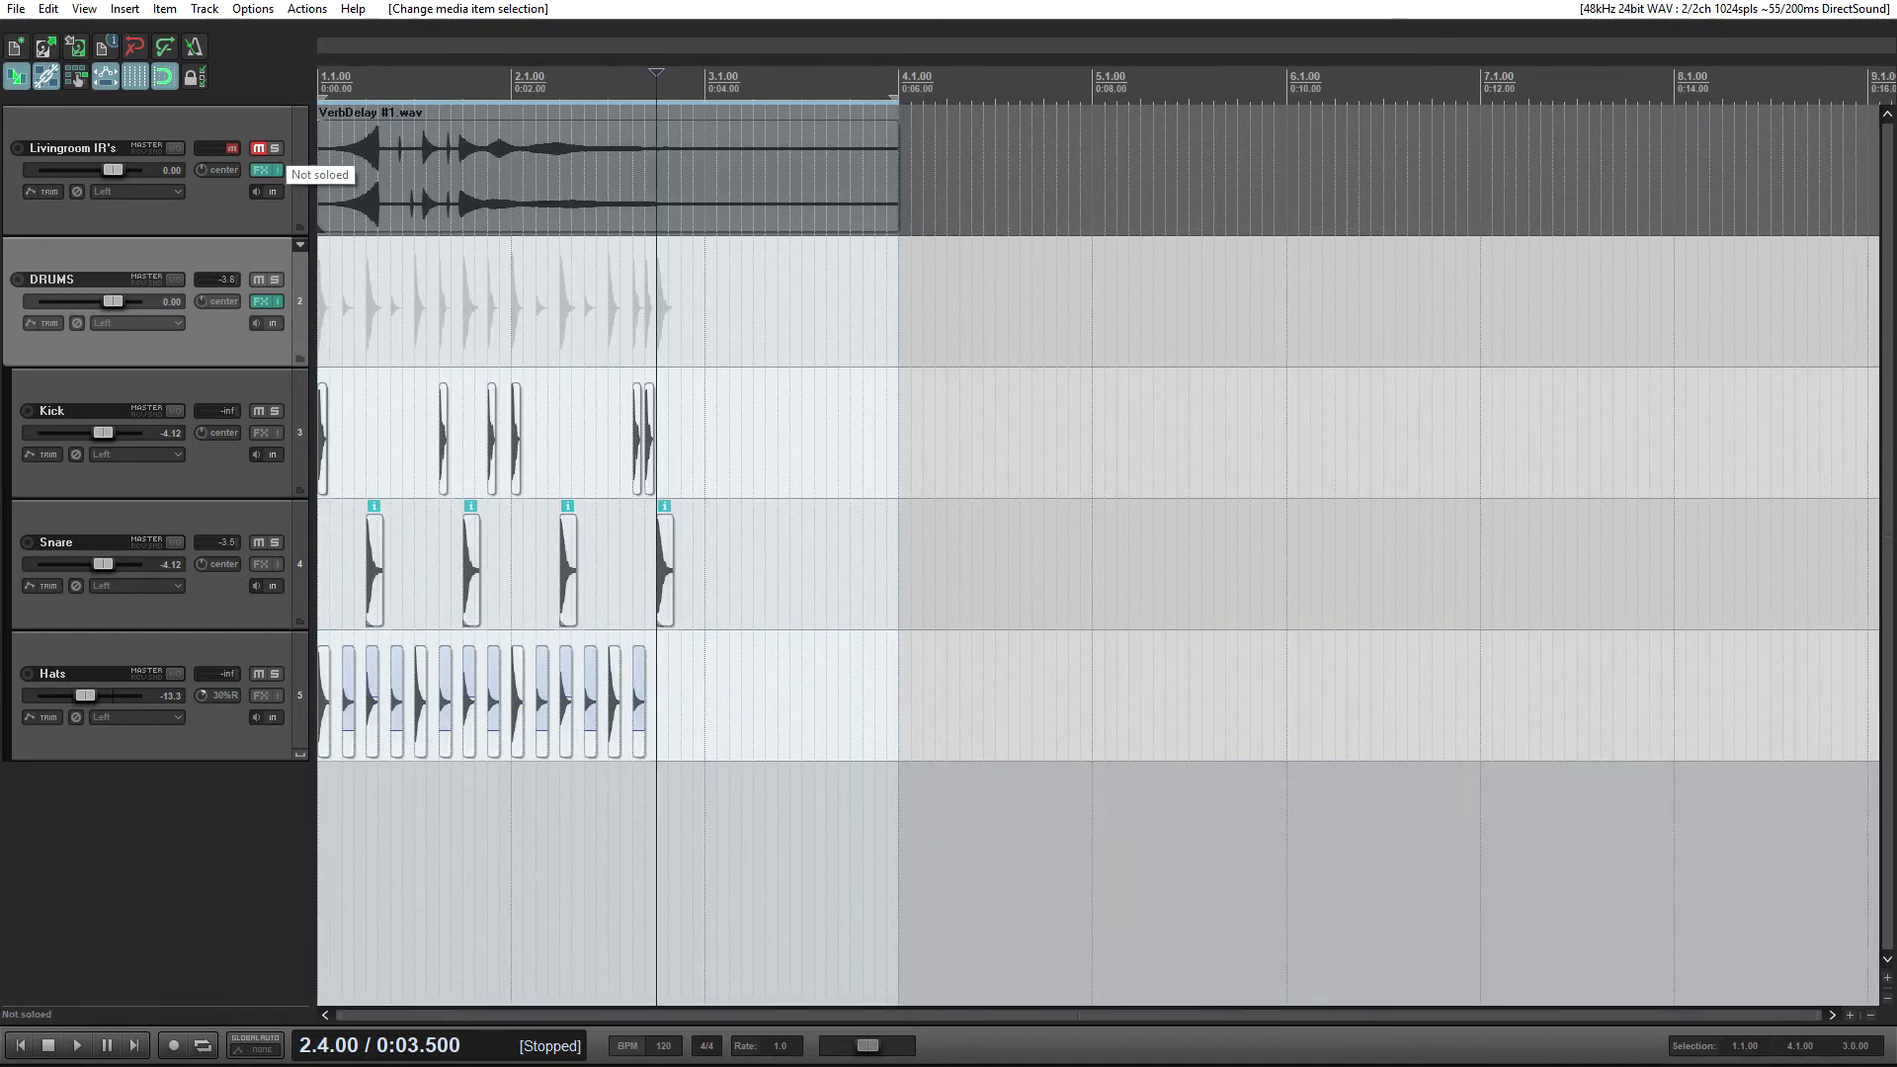
{"action": "left_click", "coordinate": [274, 148]}
{"action": "left_click", "coordinate": [403, 178]}
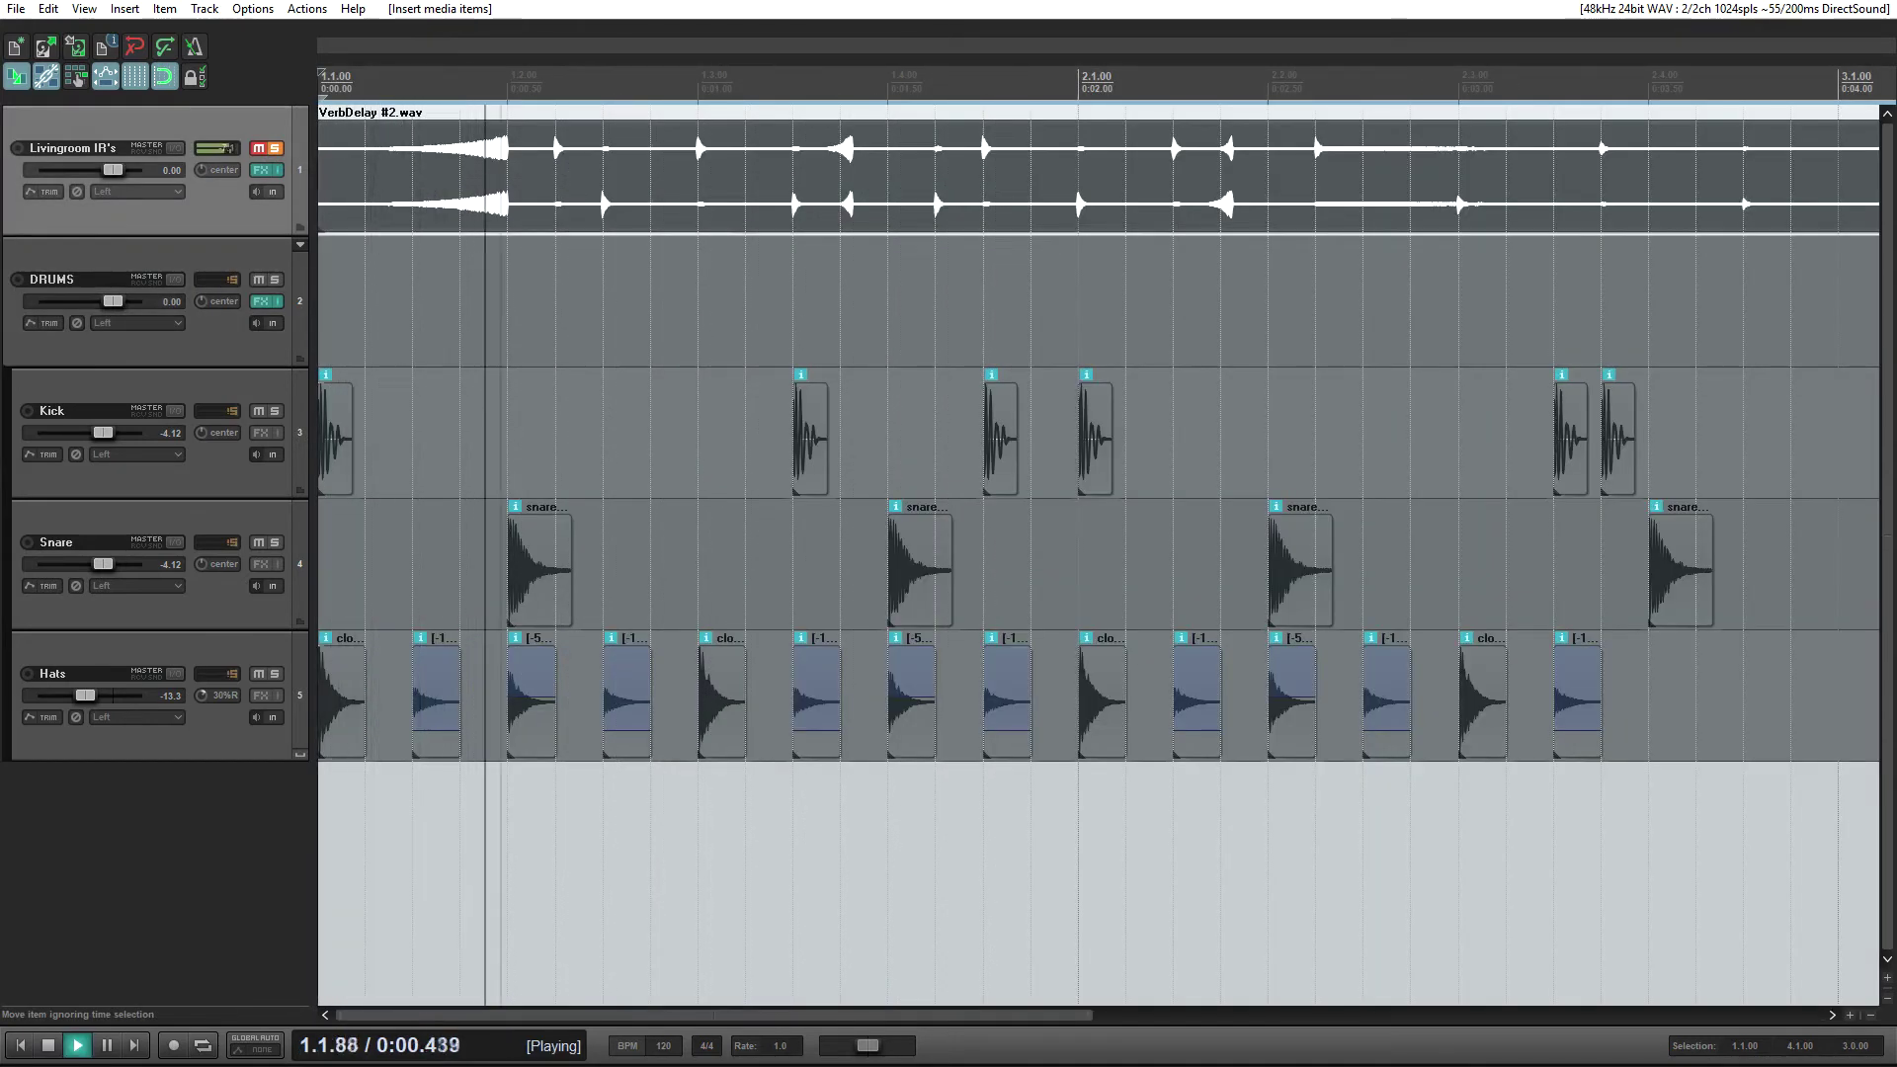
{"action": "scroll", "coordinate": [1096, 553], "scroll_direction": "down", "scroll_amount": 2}
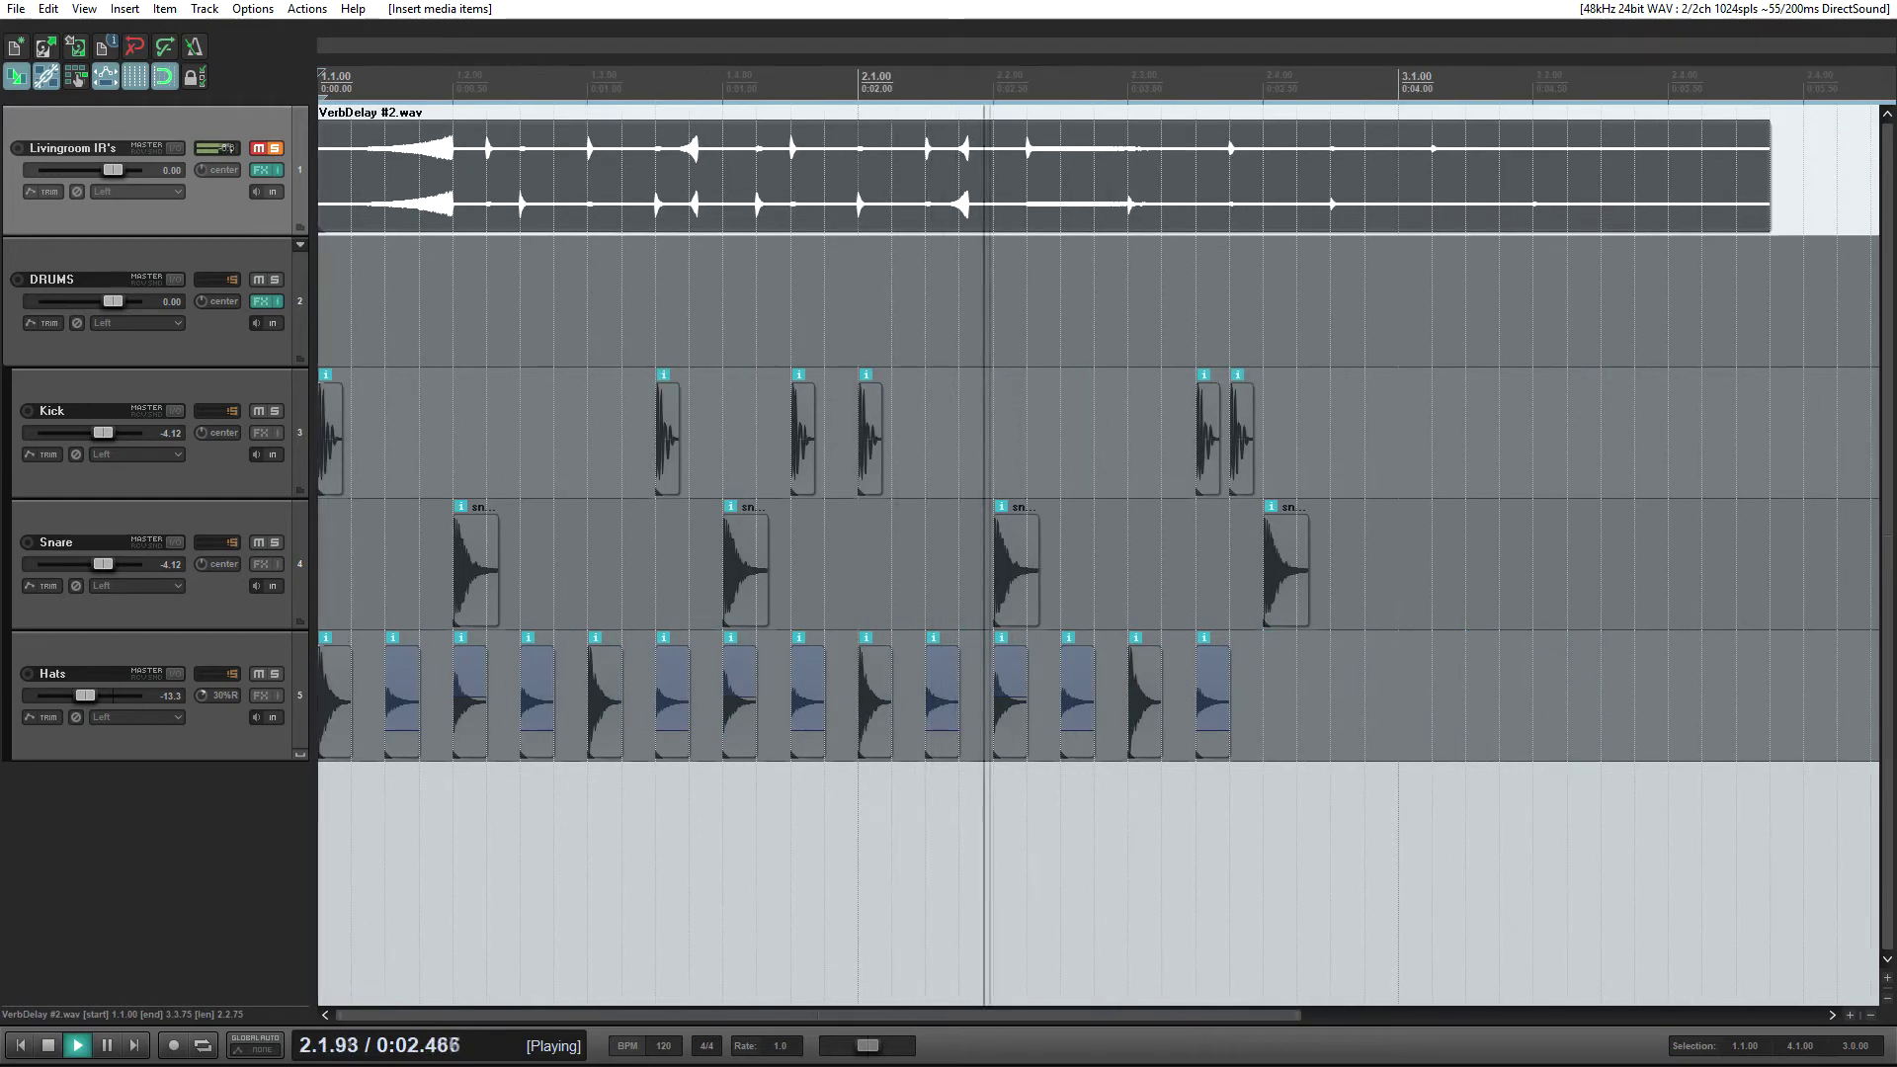
{"action": "key", "text": "space"}
{"action": "left_click", "coordinate": [486, 178]}
{"action": "key", "text": "space"}
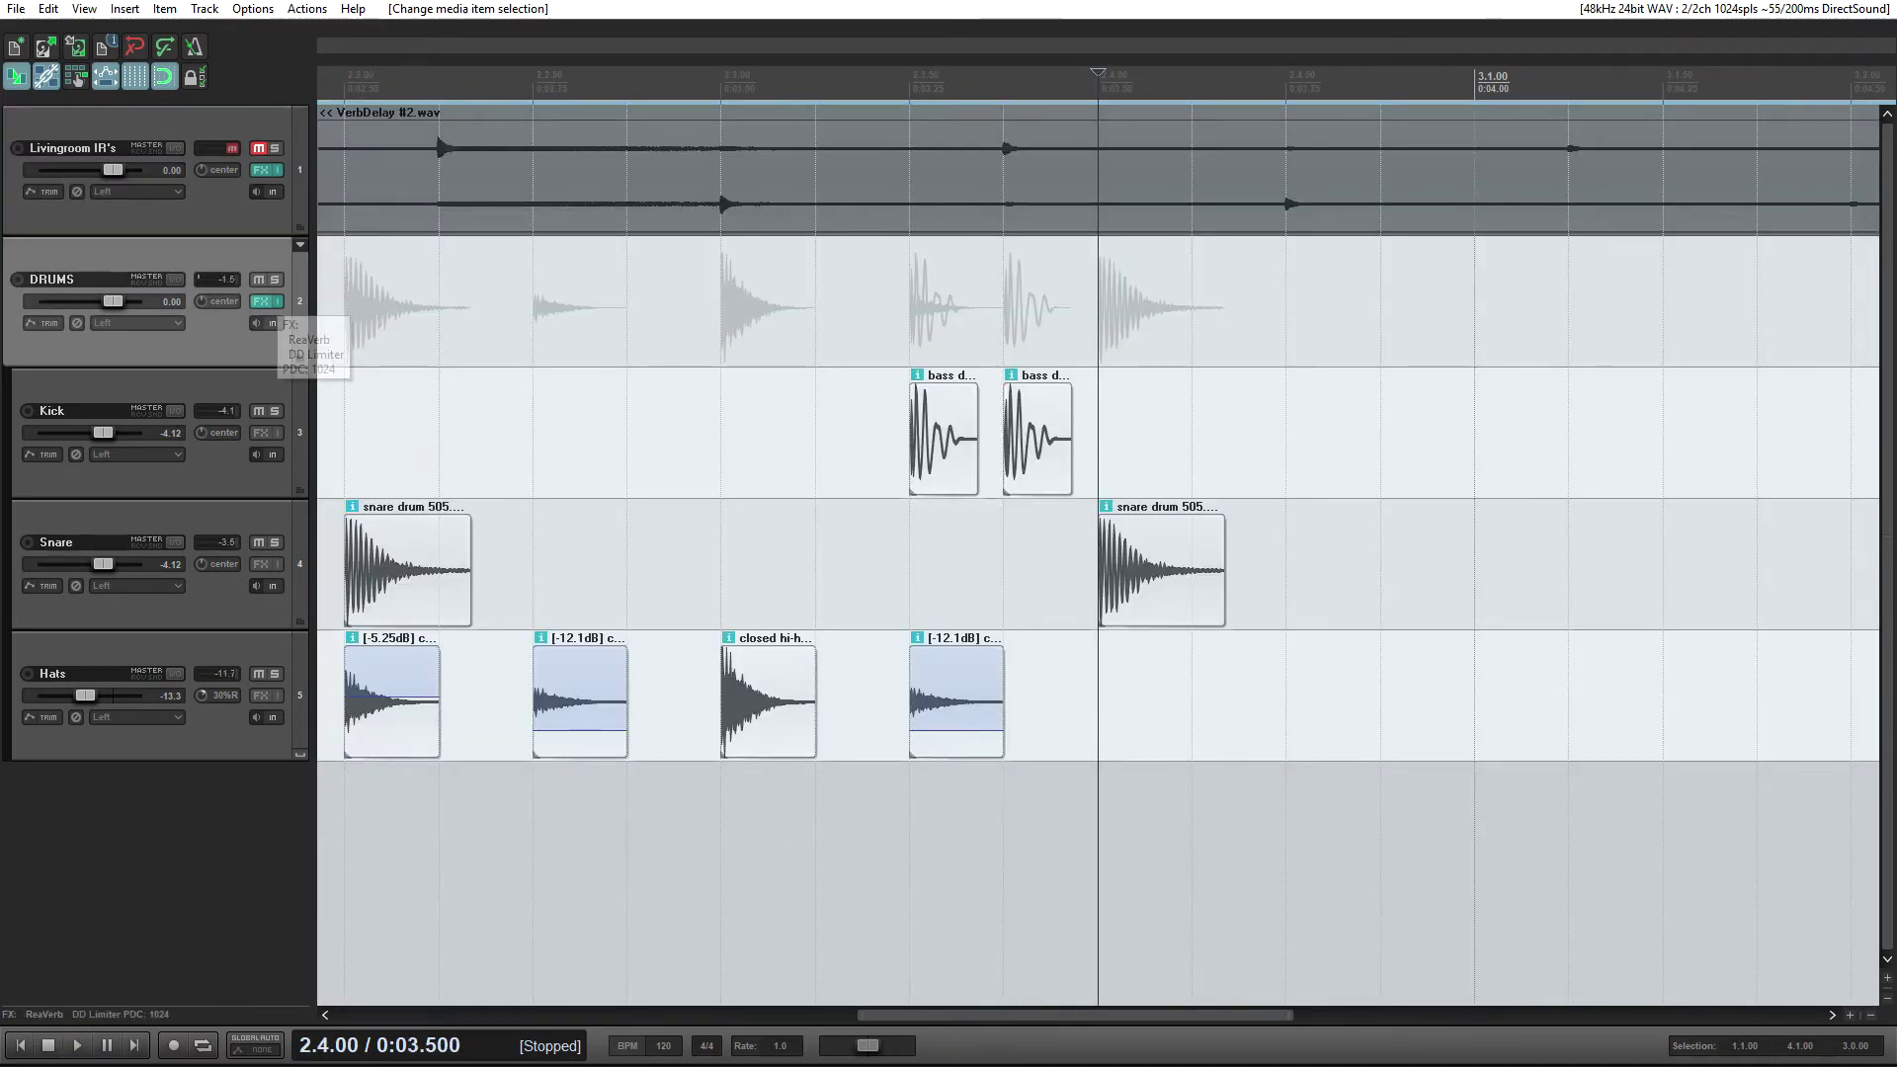
- Open the DRUMS track's effects and load VerbDelay #2.wav as the ReaVerb impulse response
{"action": "left_click", "coordinate": [261, 300]}
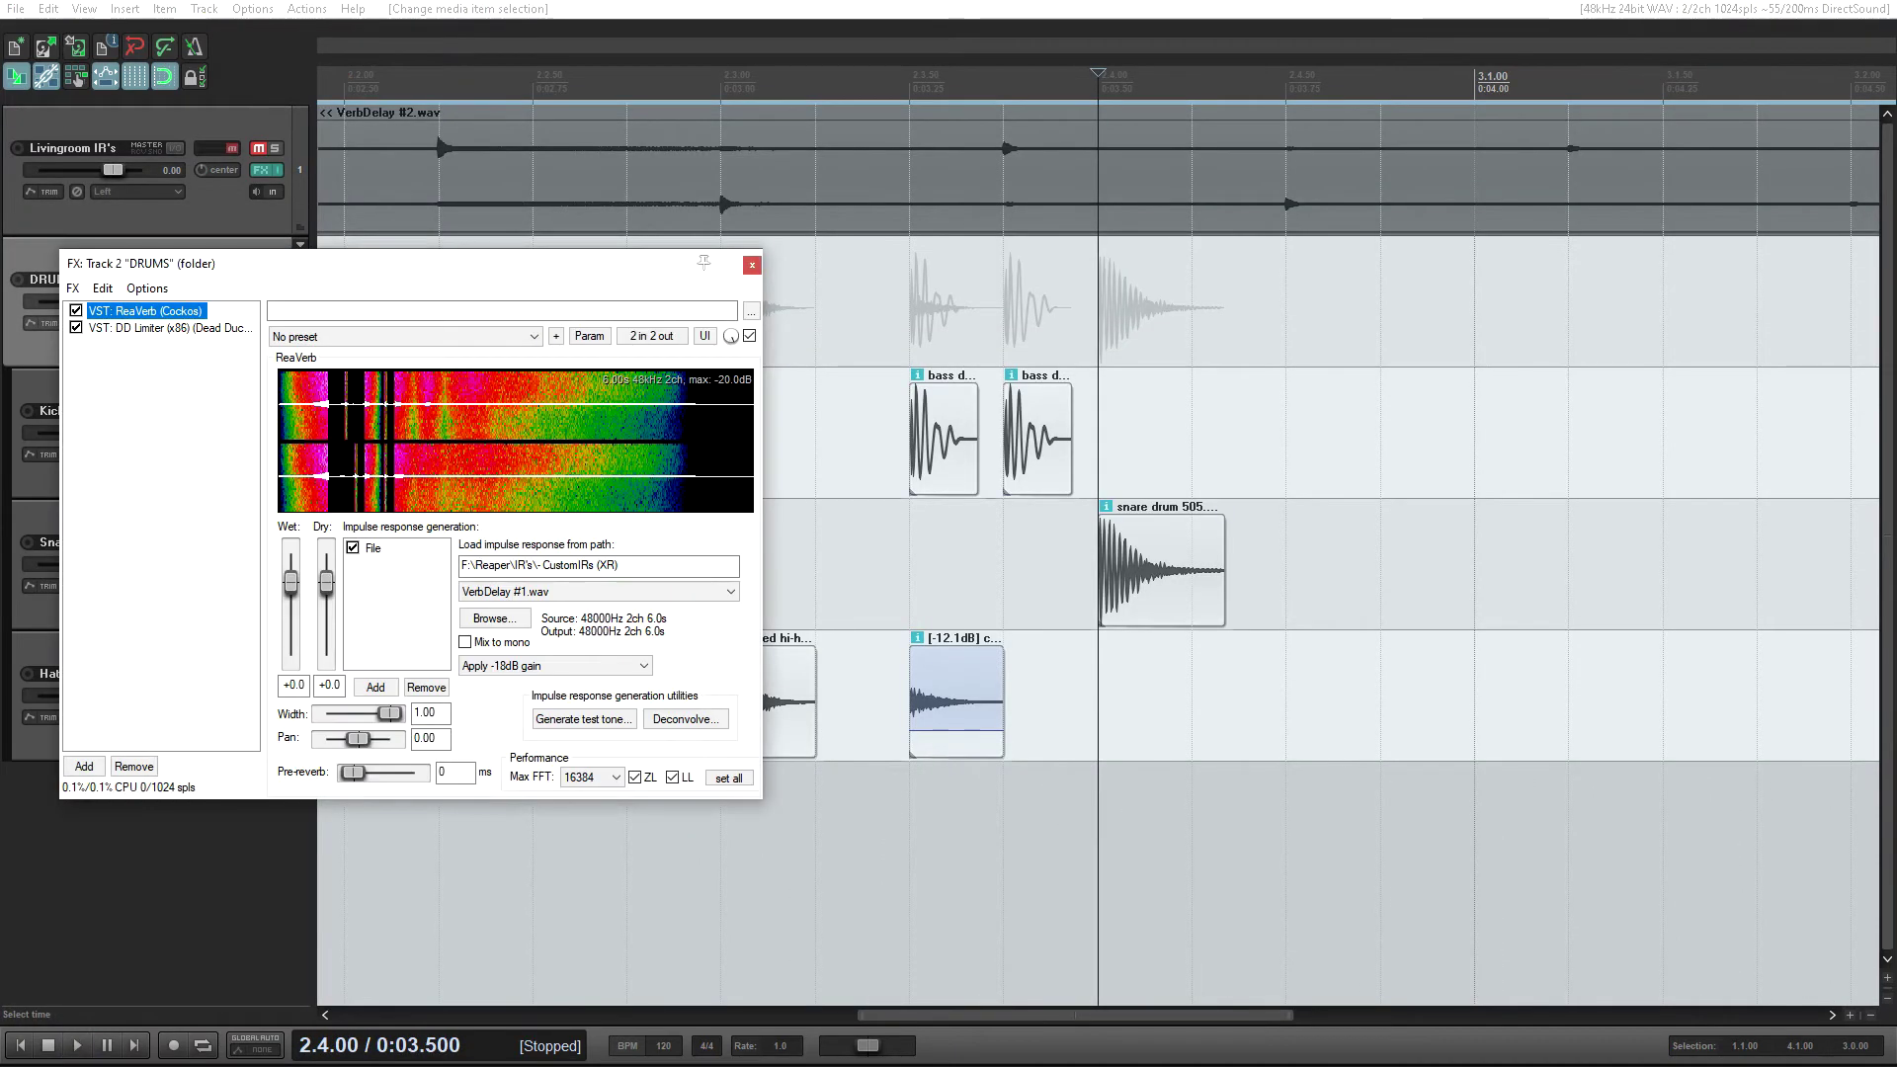
{"action": "left_click", "coordinate": [599, 591]}
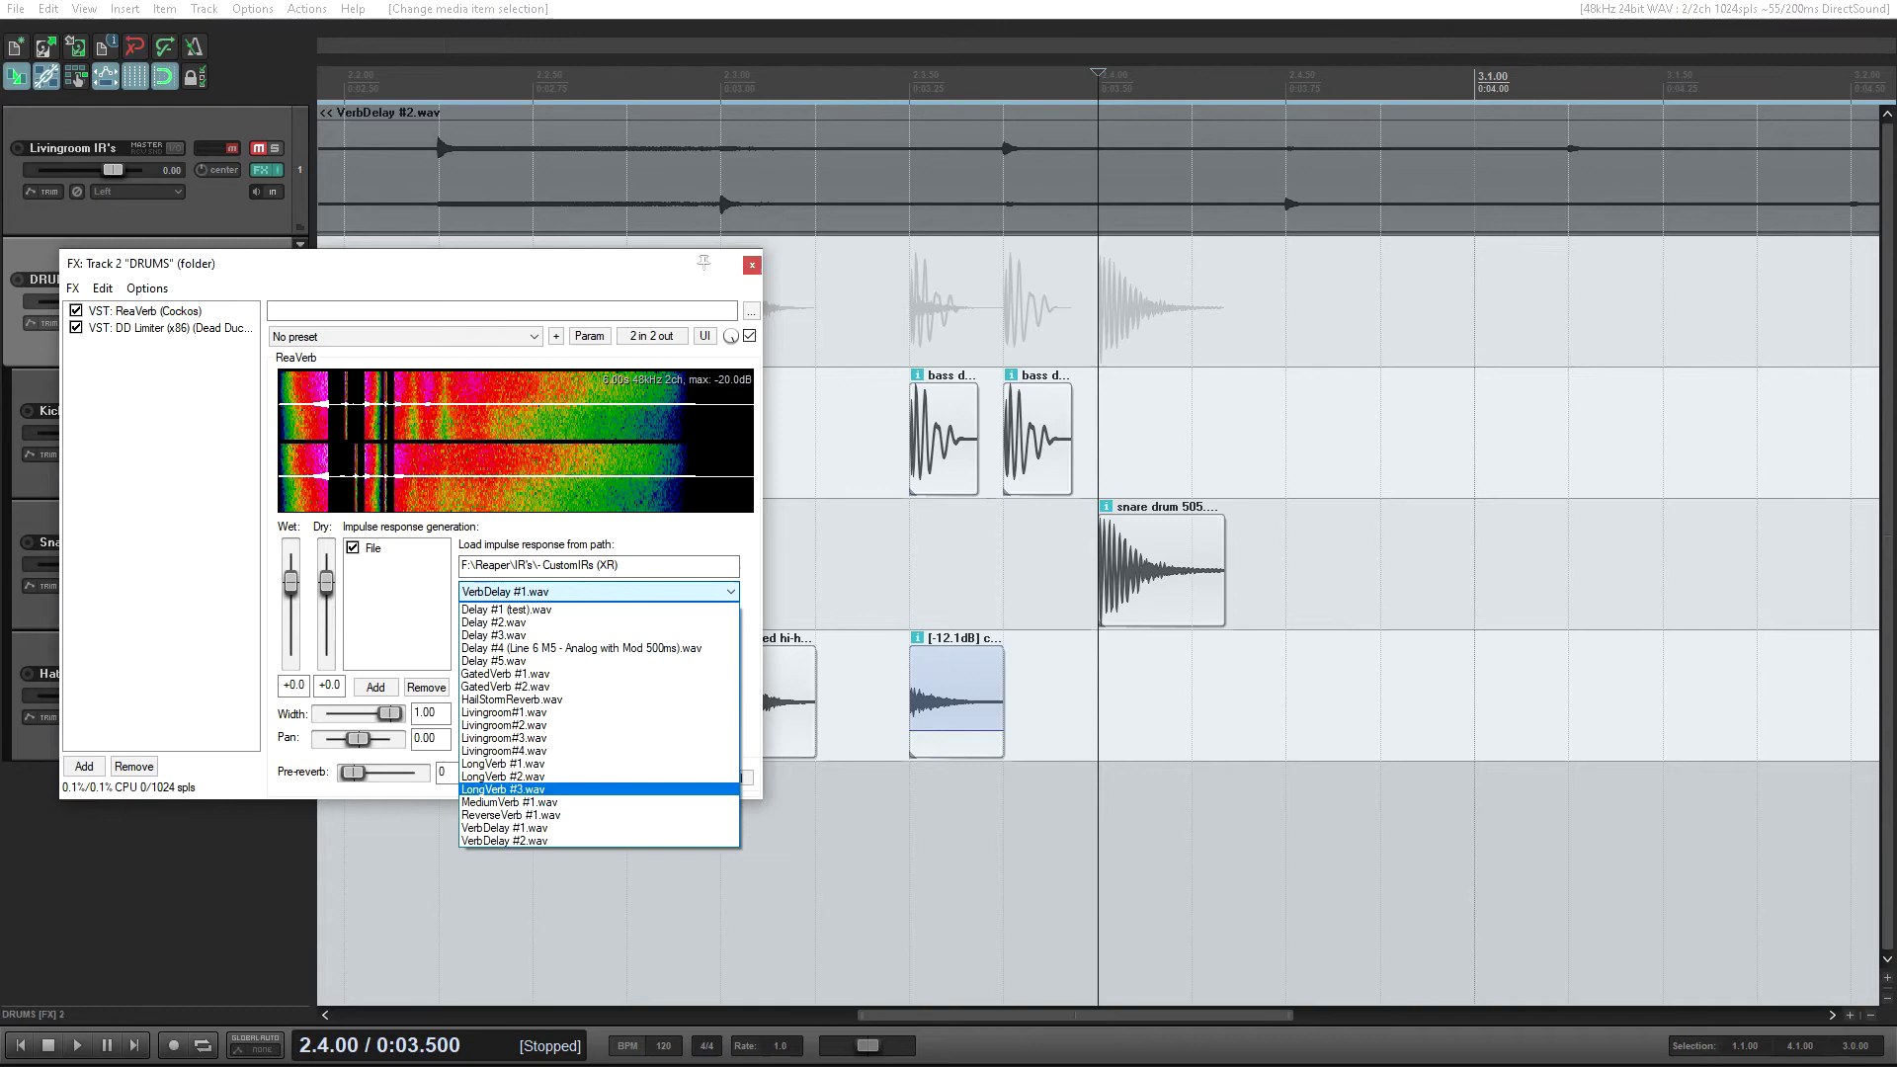
{"action": "key", "text": "Down"}
{"action": "key", "text": "Down"}
{"action": "key", "text": "Down"}
{"action": "key", "text": "Down"}
{"action": "key", "text": "Down"}
{"action": "key", "text": "Down"}
{"action": "key", "text": "Return"}
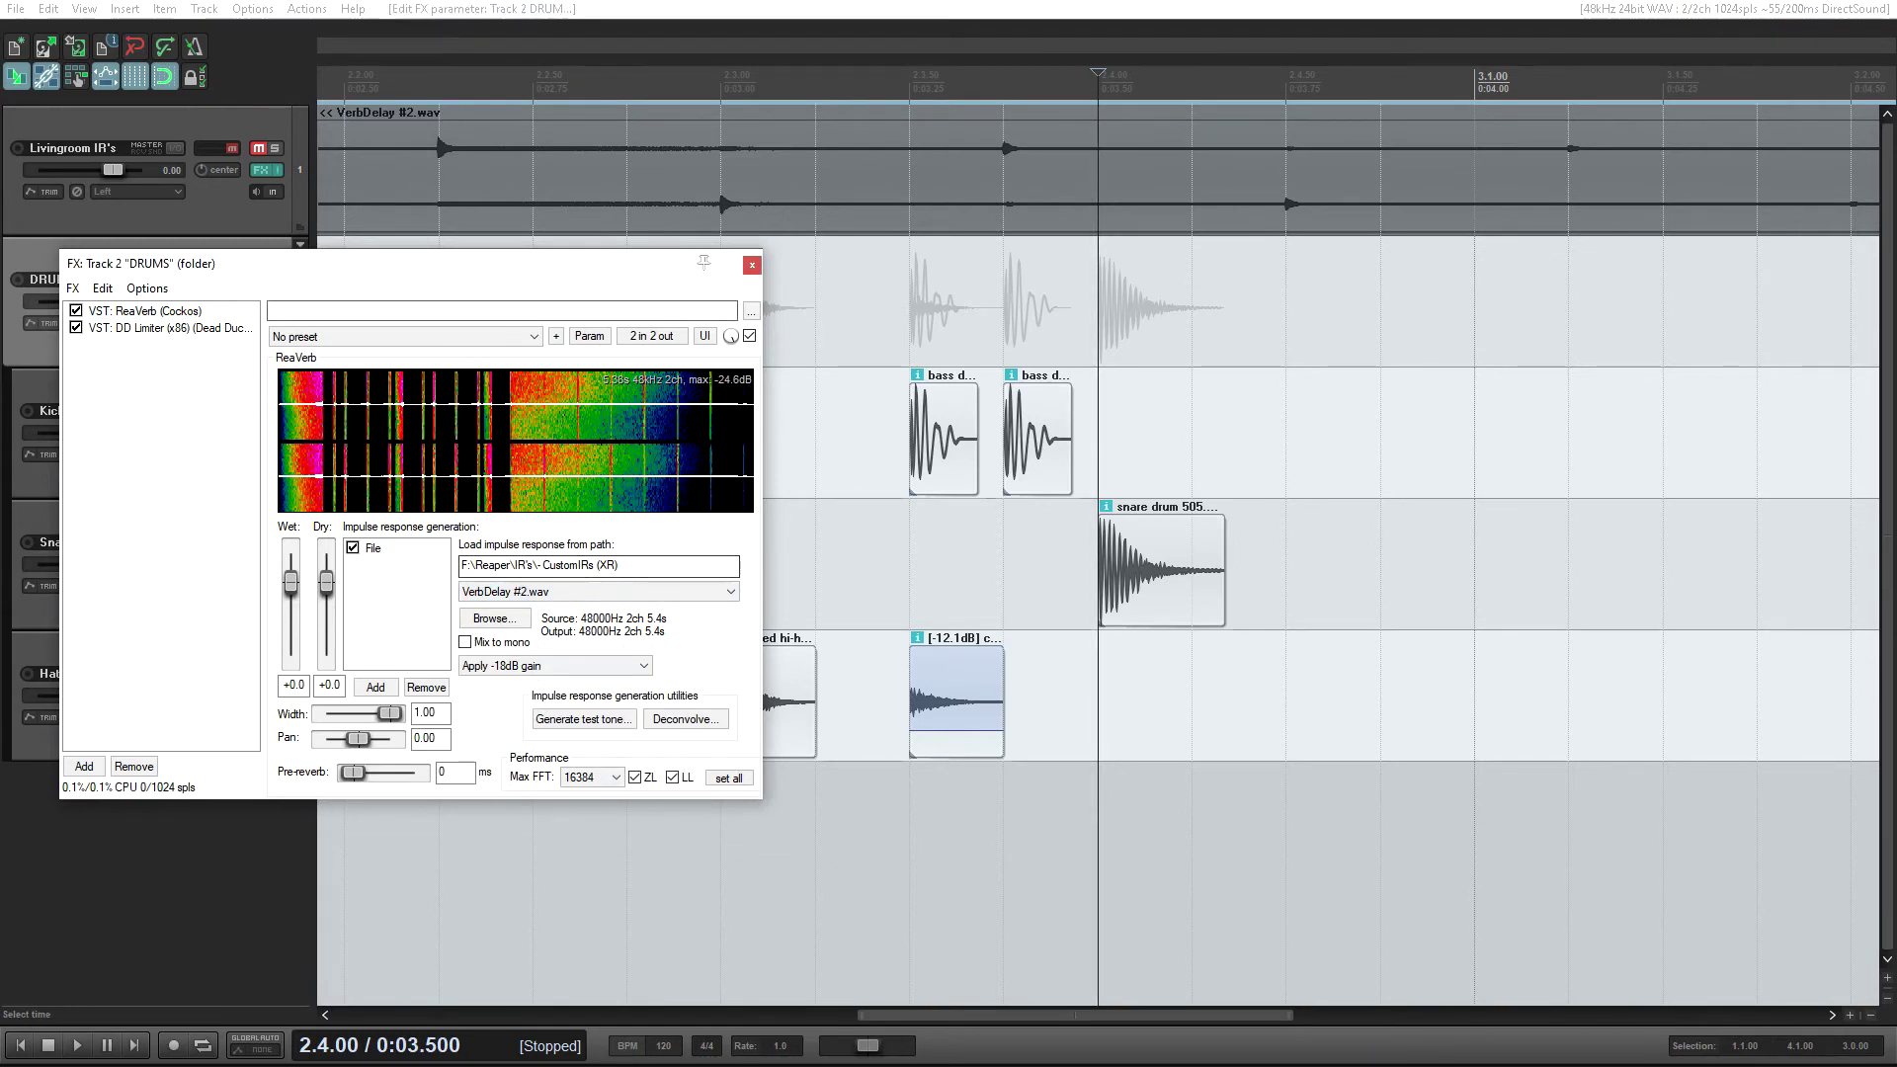
- Close the effects window and play the last snare hit from 2.4.00 through VerbDelay #2.wav
{"action": "key", "text": "Escape"}
{"action": "key", "text": "space"}
{"action": "key", "text": "space"}
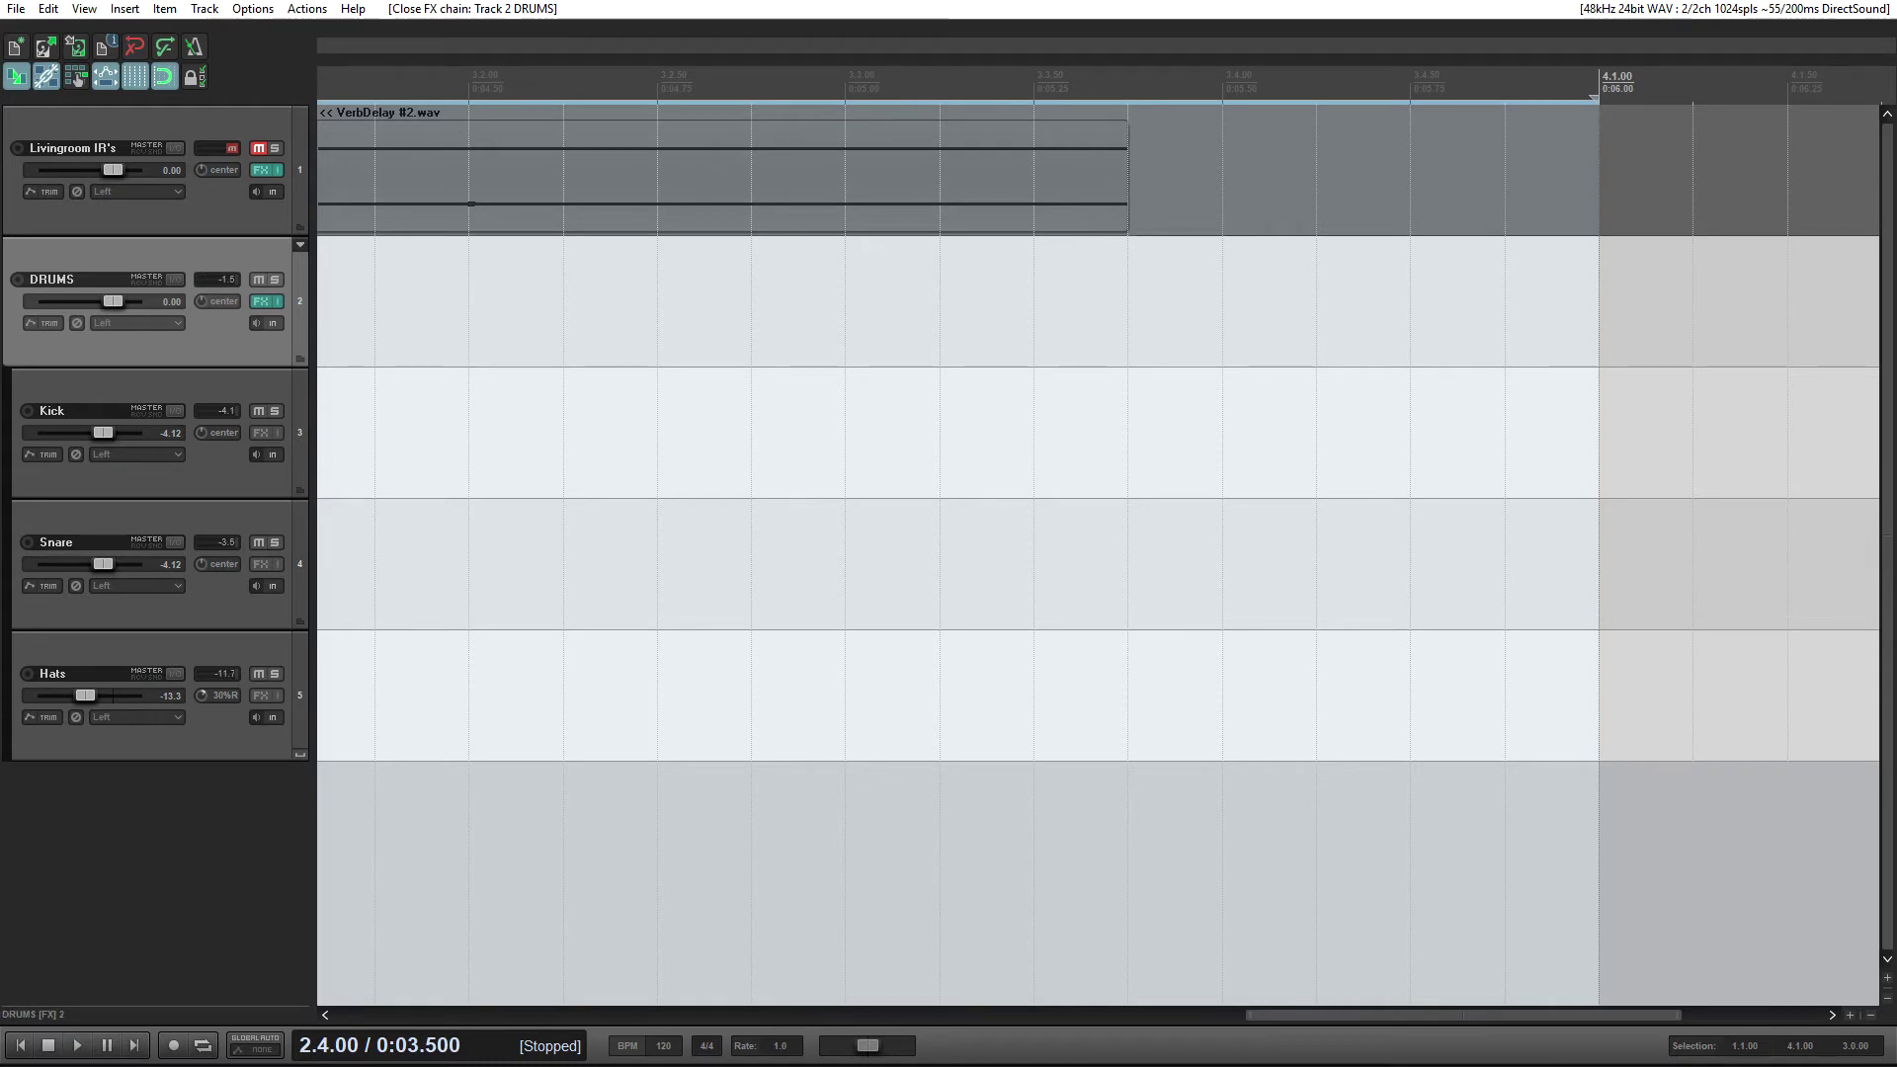
{"action": "scroll", "coordinate": [1098, 301], "scroll_direction": "down", "scroll_amount": 5}
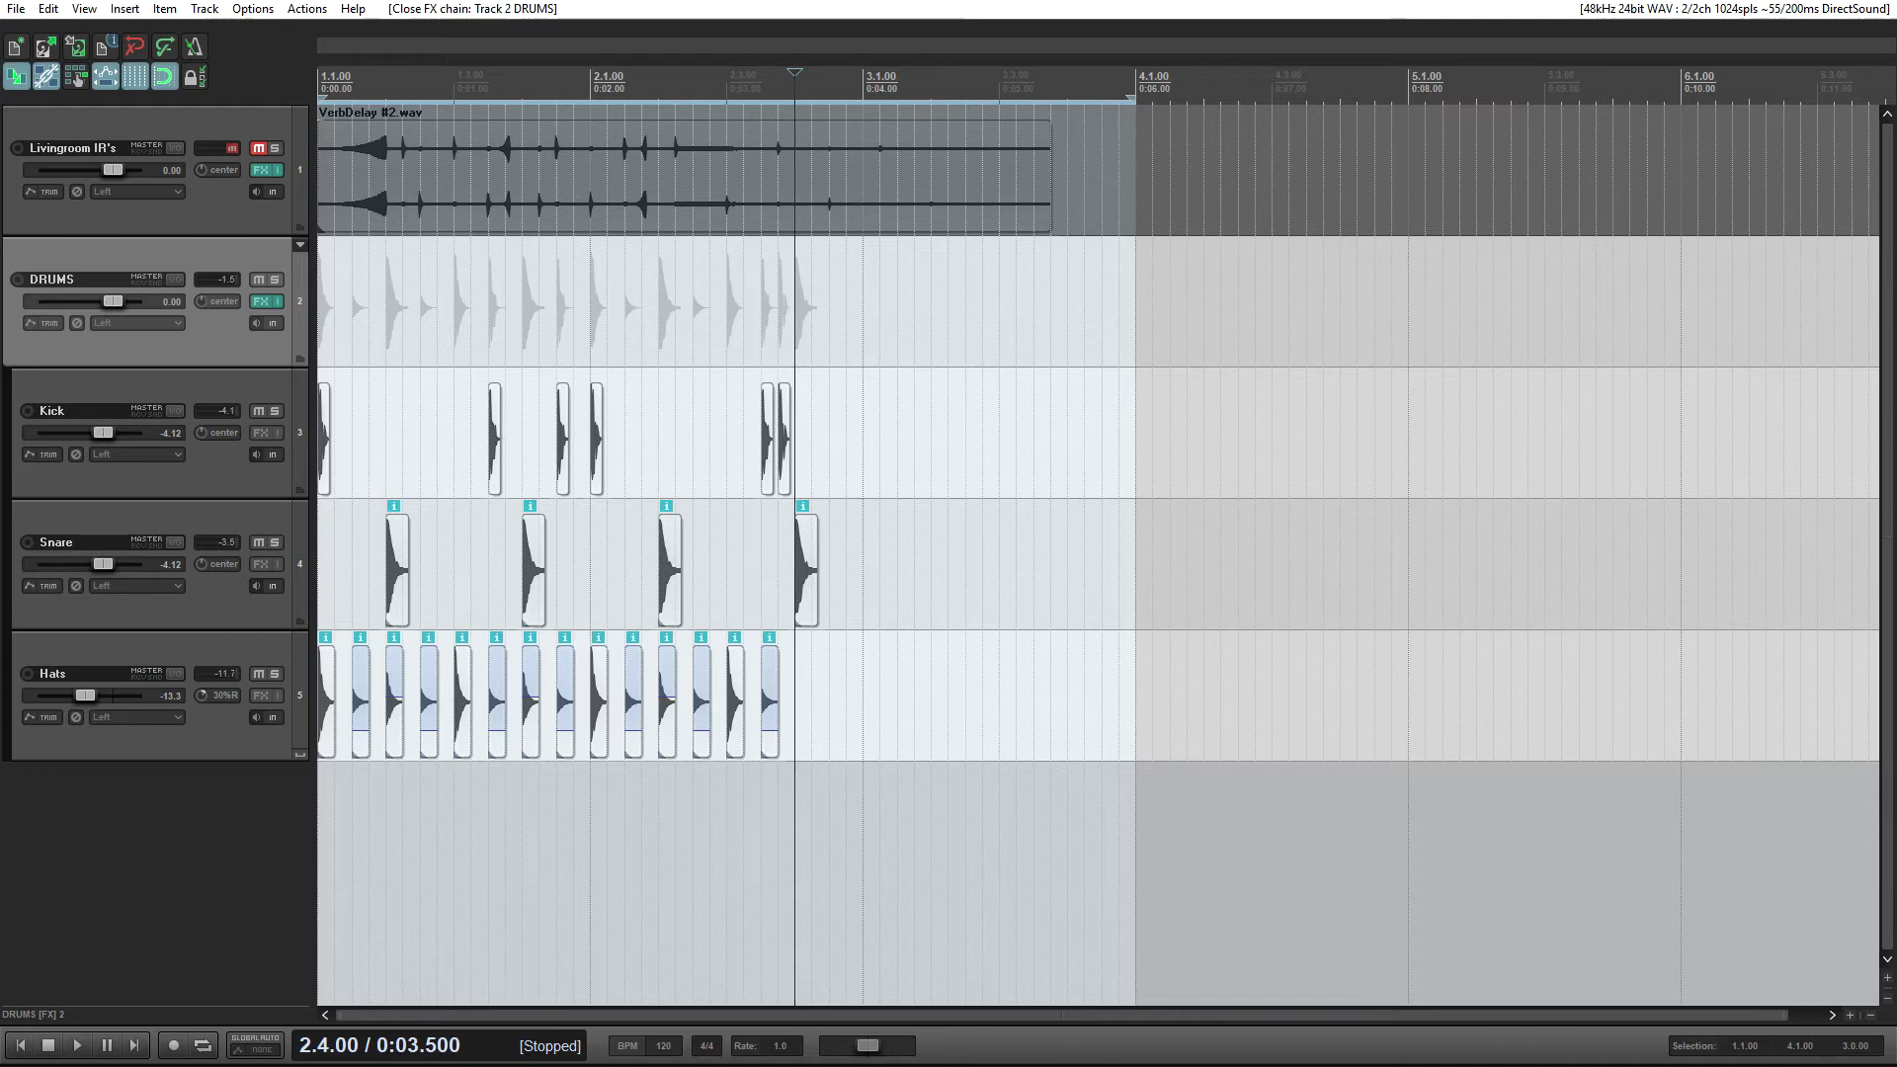
{"action": "scroll", "coordinate": [1097, 553], "scroll_direction": "down", "scroll_amount": 3}
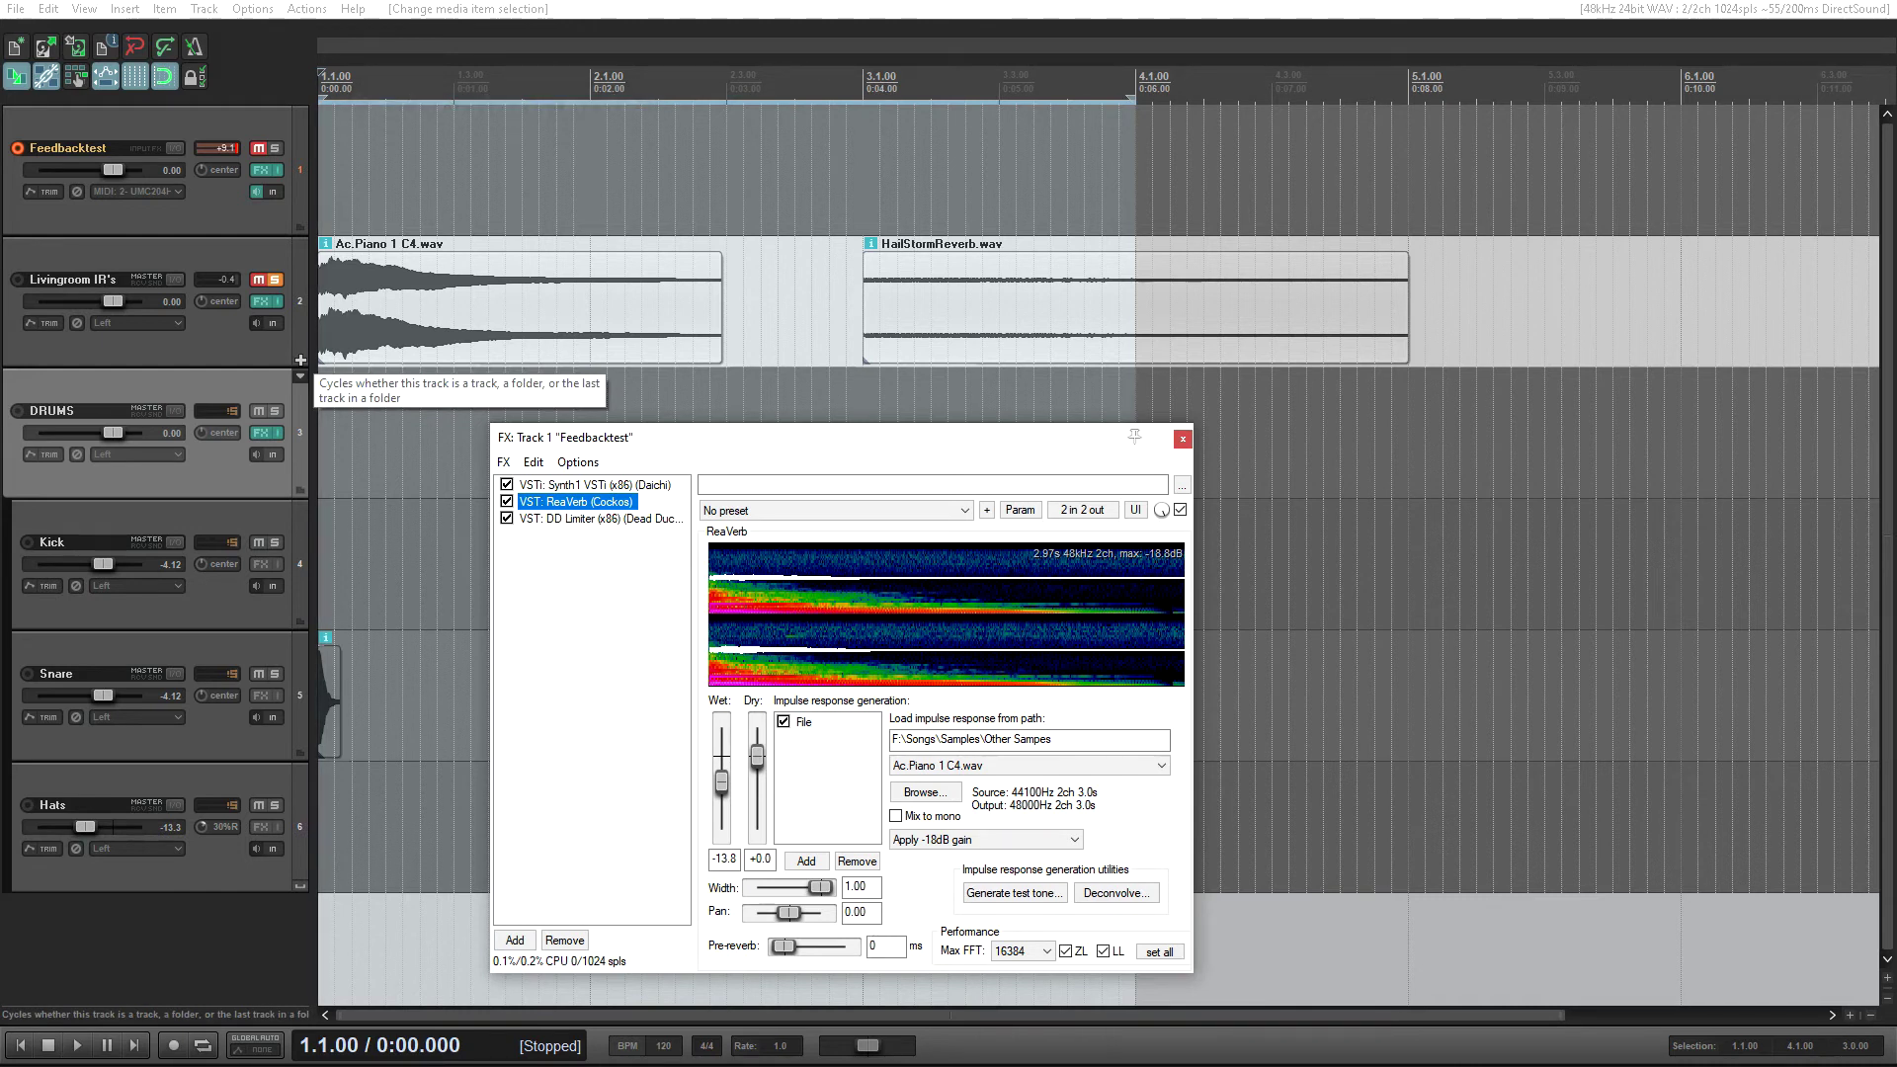
- Play the soloed Ac.Piano 1 C4.wav item from the project start twice
{"action": "key", "text": "space"}
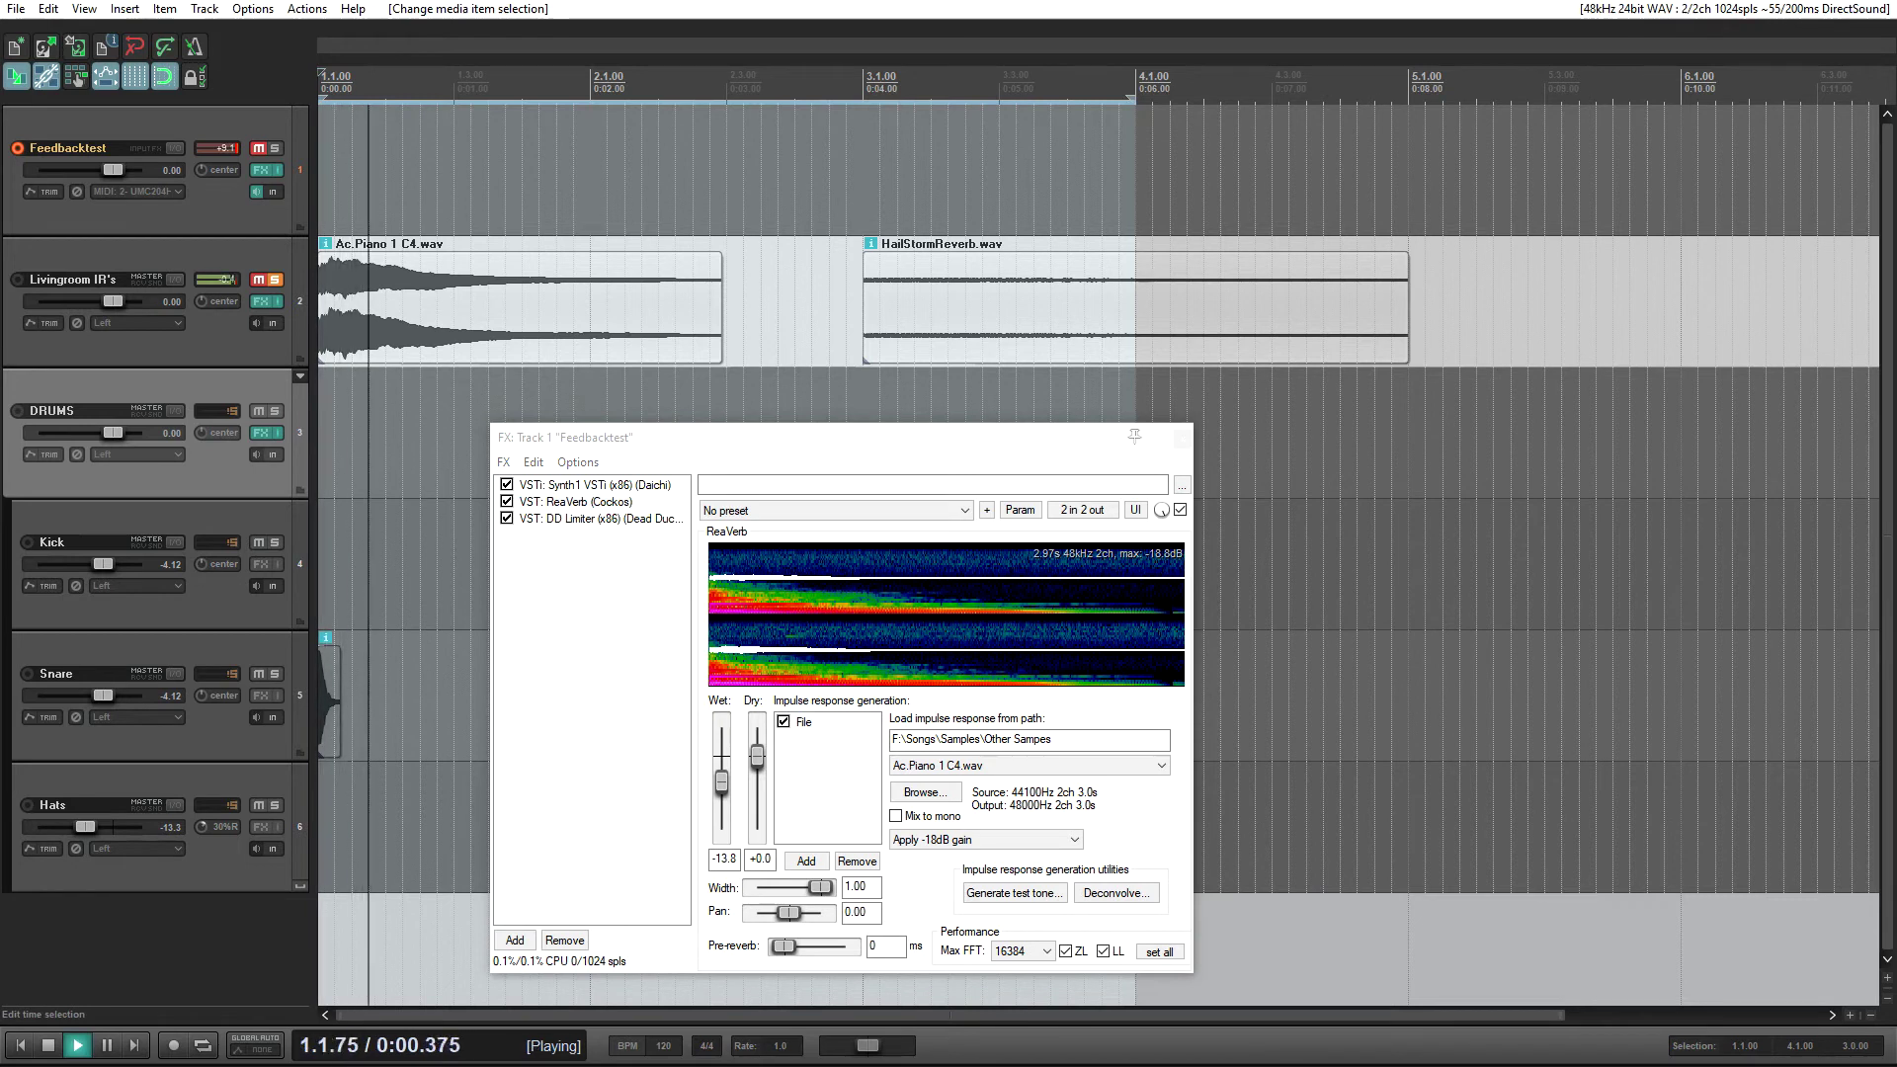
{"action": "key", "text": "space"}
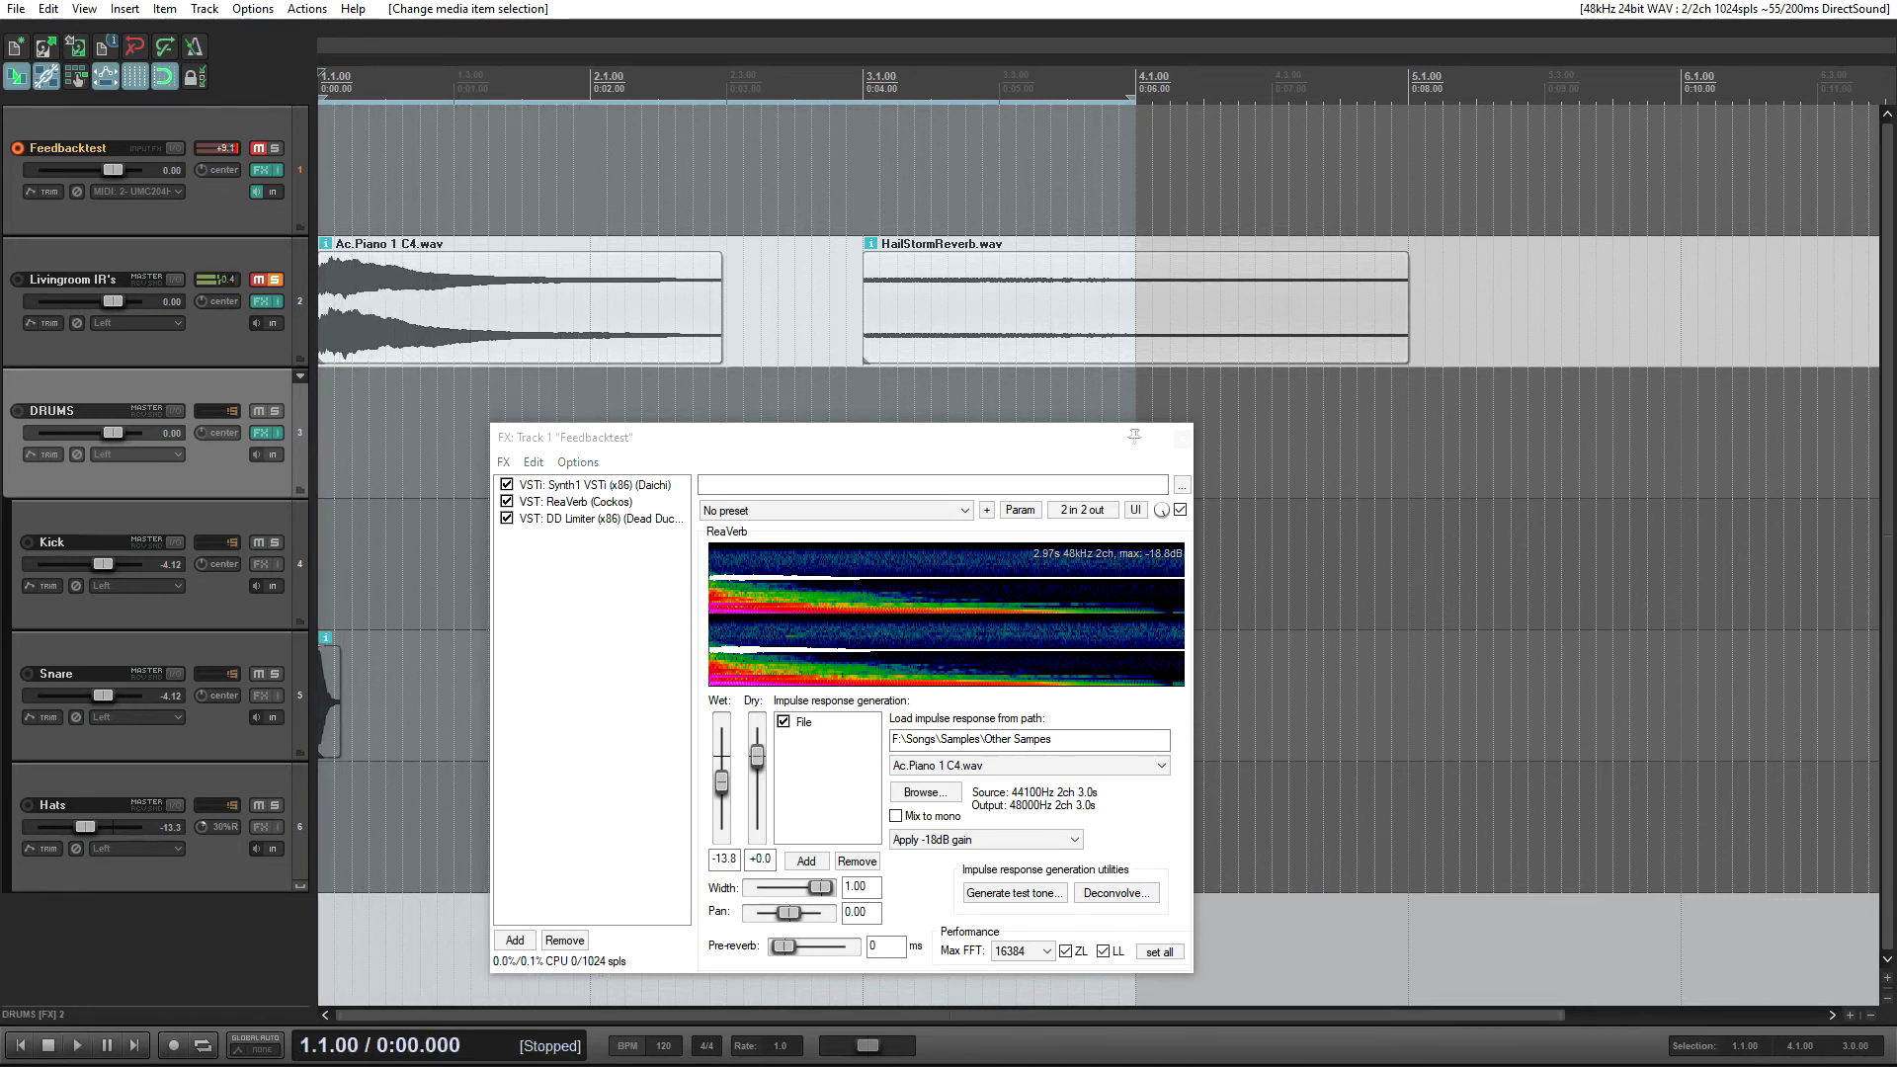
{"action": "key", "text": "space"}
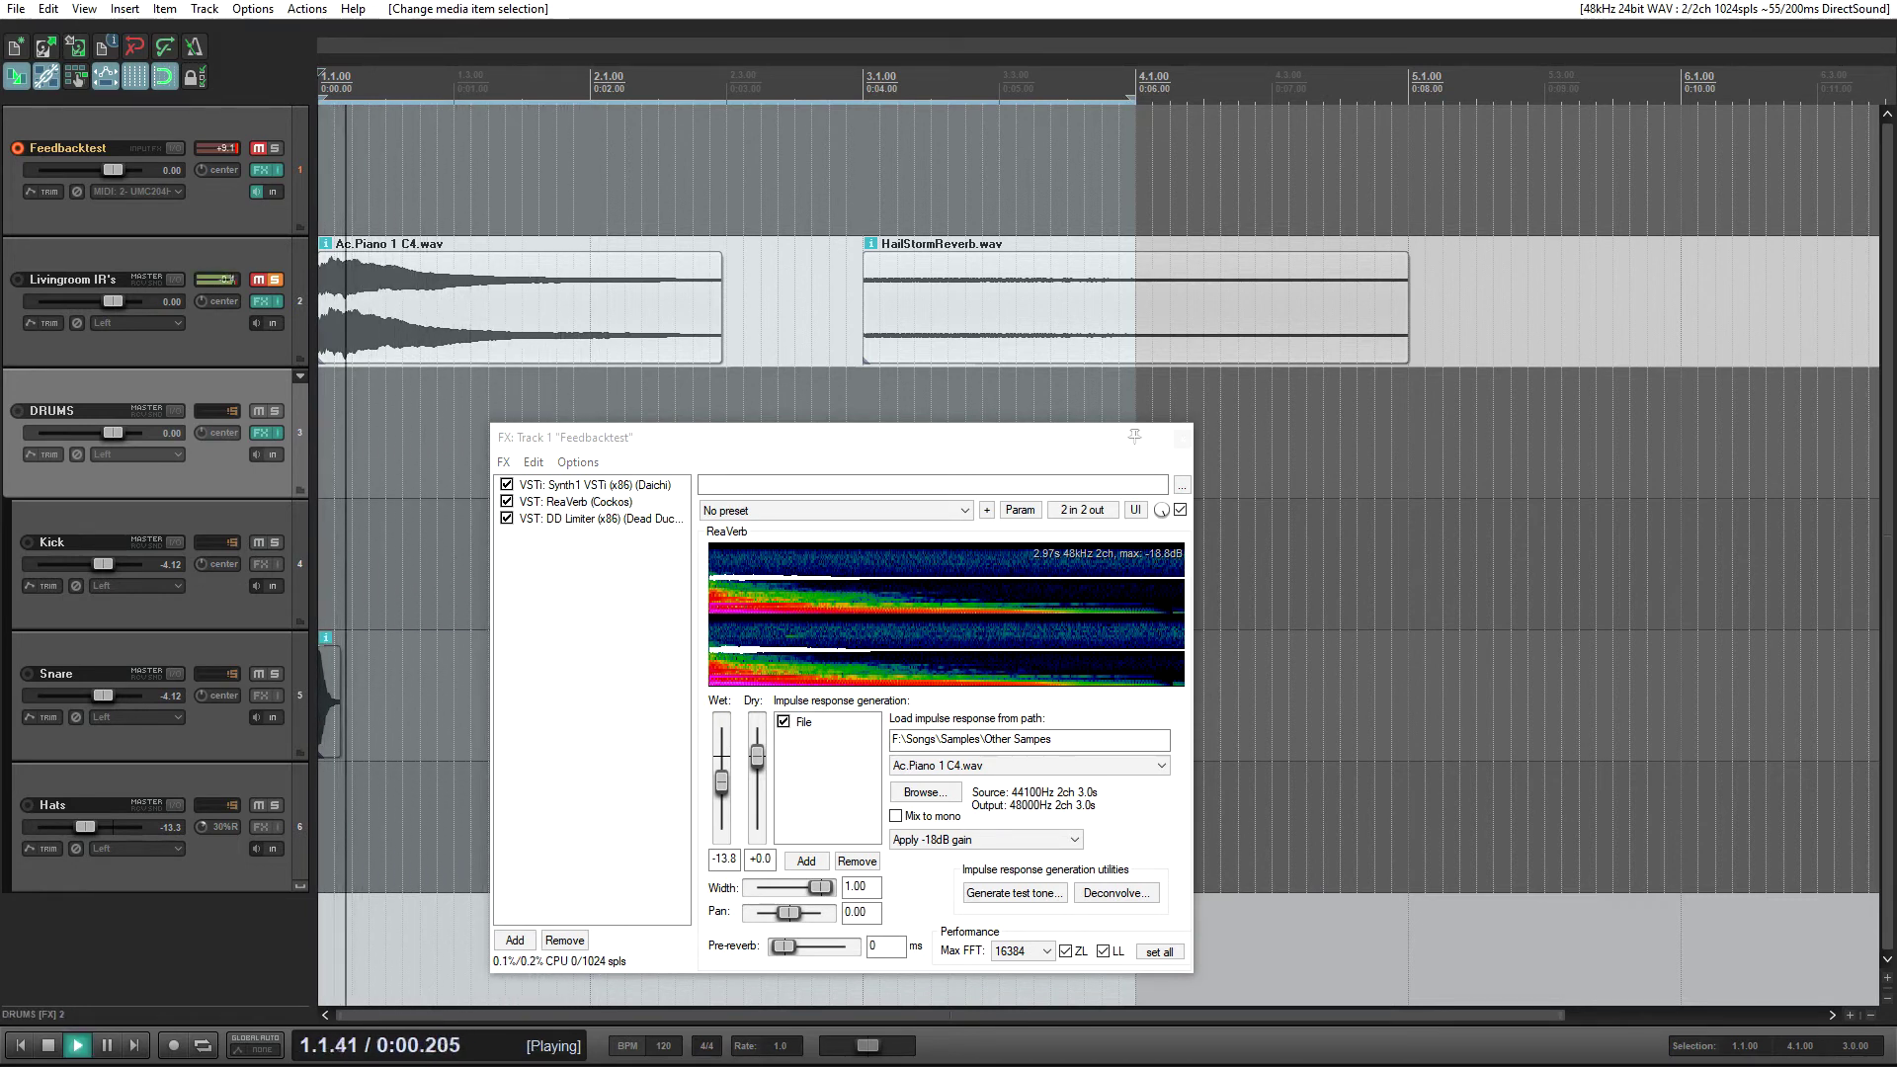
{"action": "key", "text": "space"}
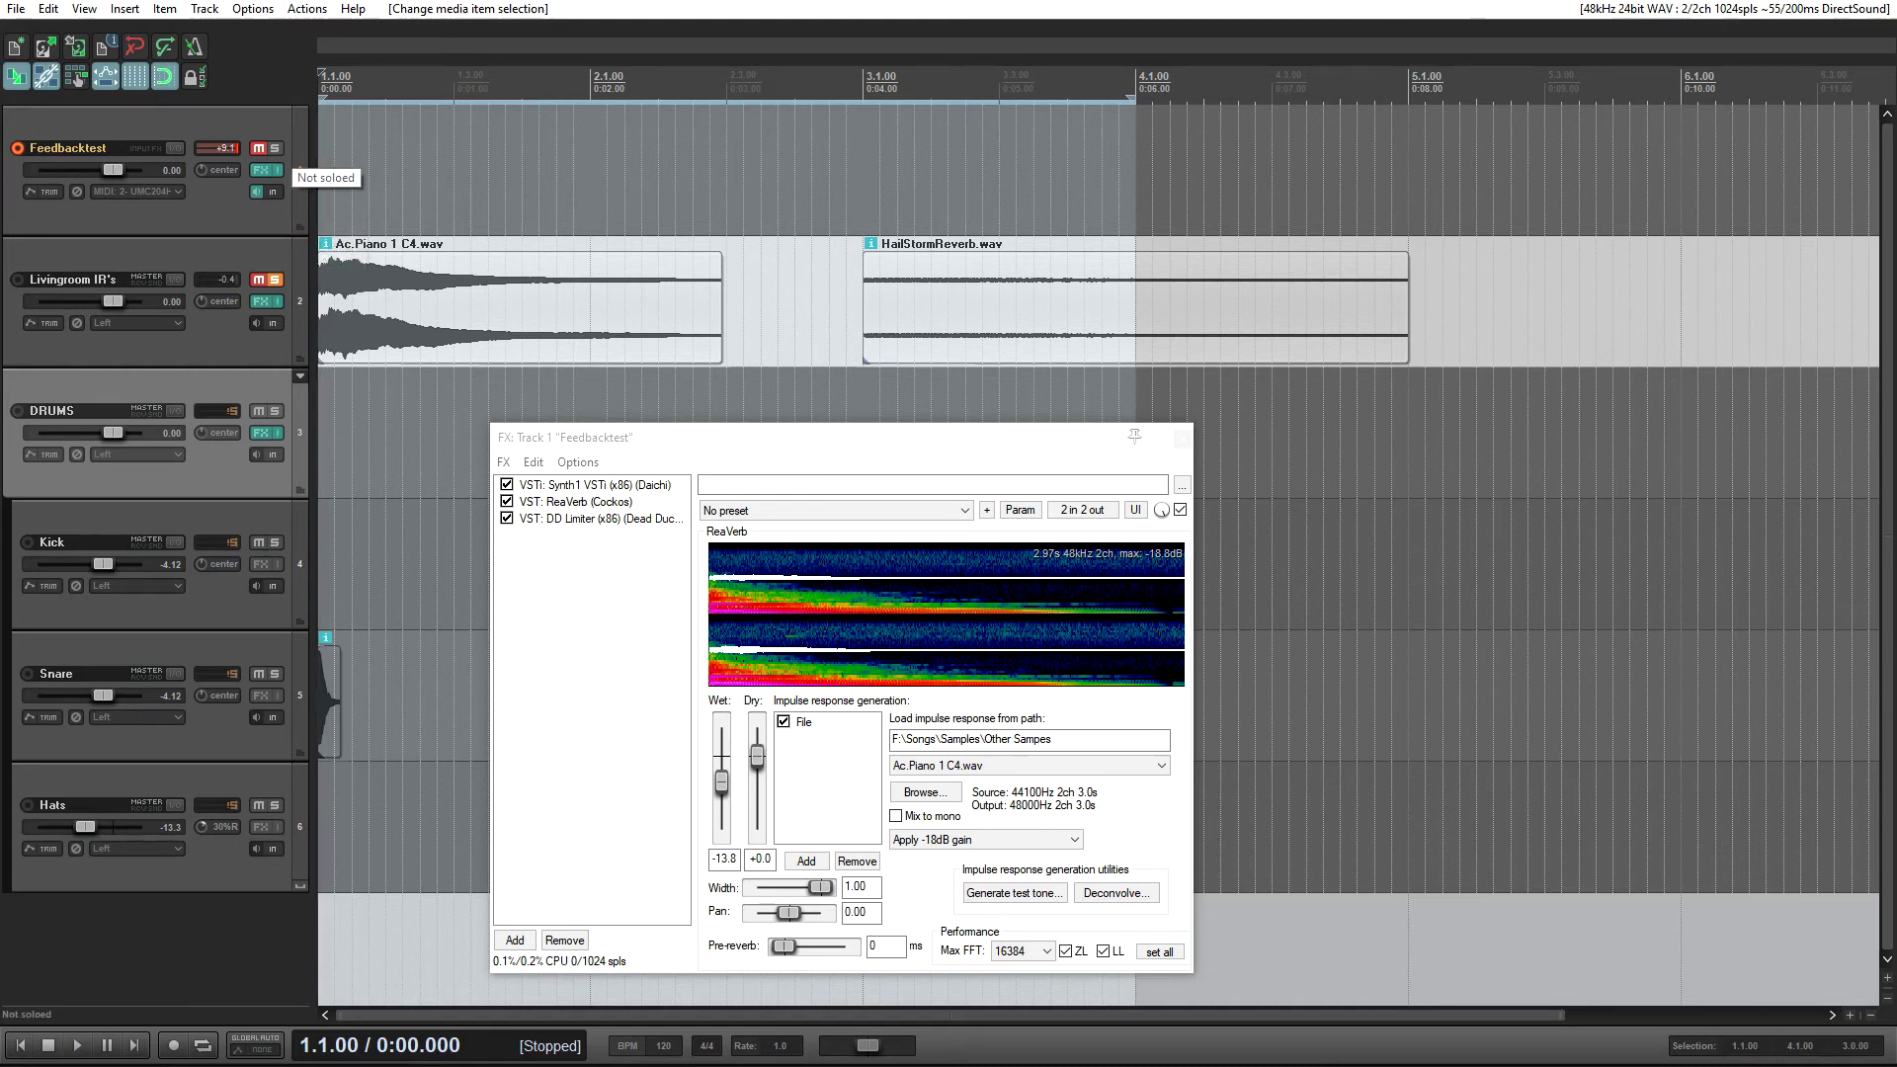
- Solo the Feedbacktest track, check its DD Limiter meters, and return to its ReaVerb settings
{"action": "left_click", "coordinate": [275, 148]}
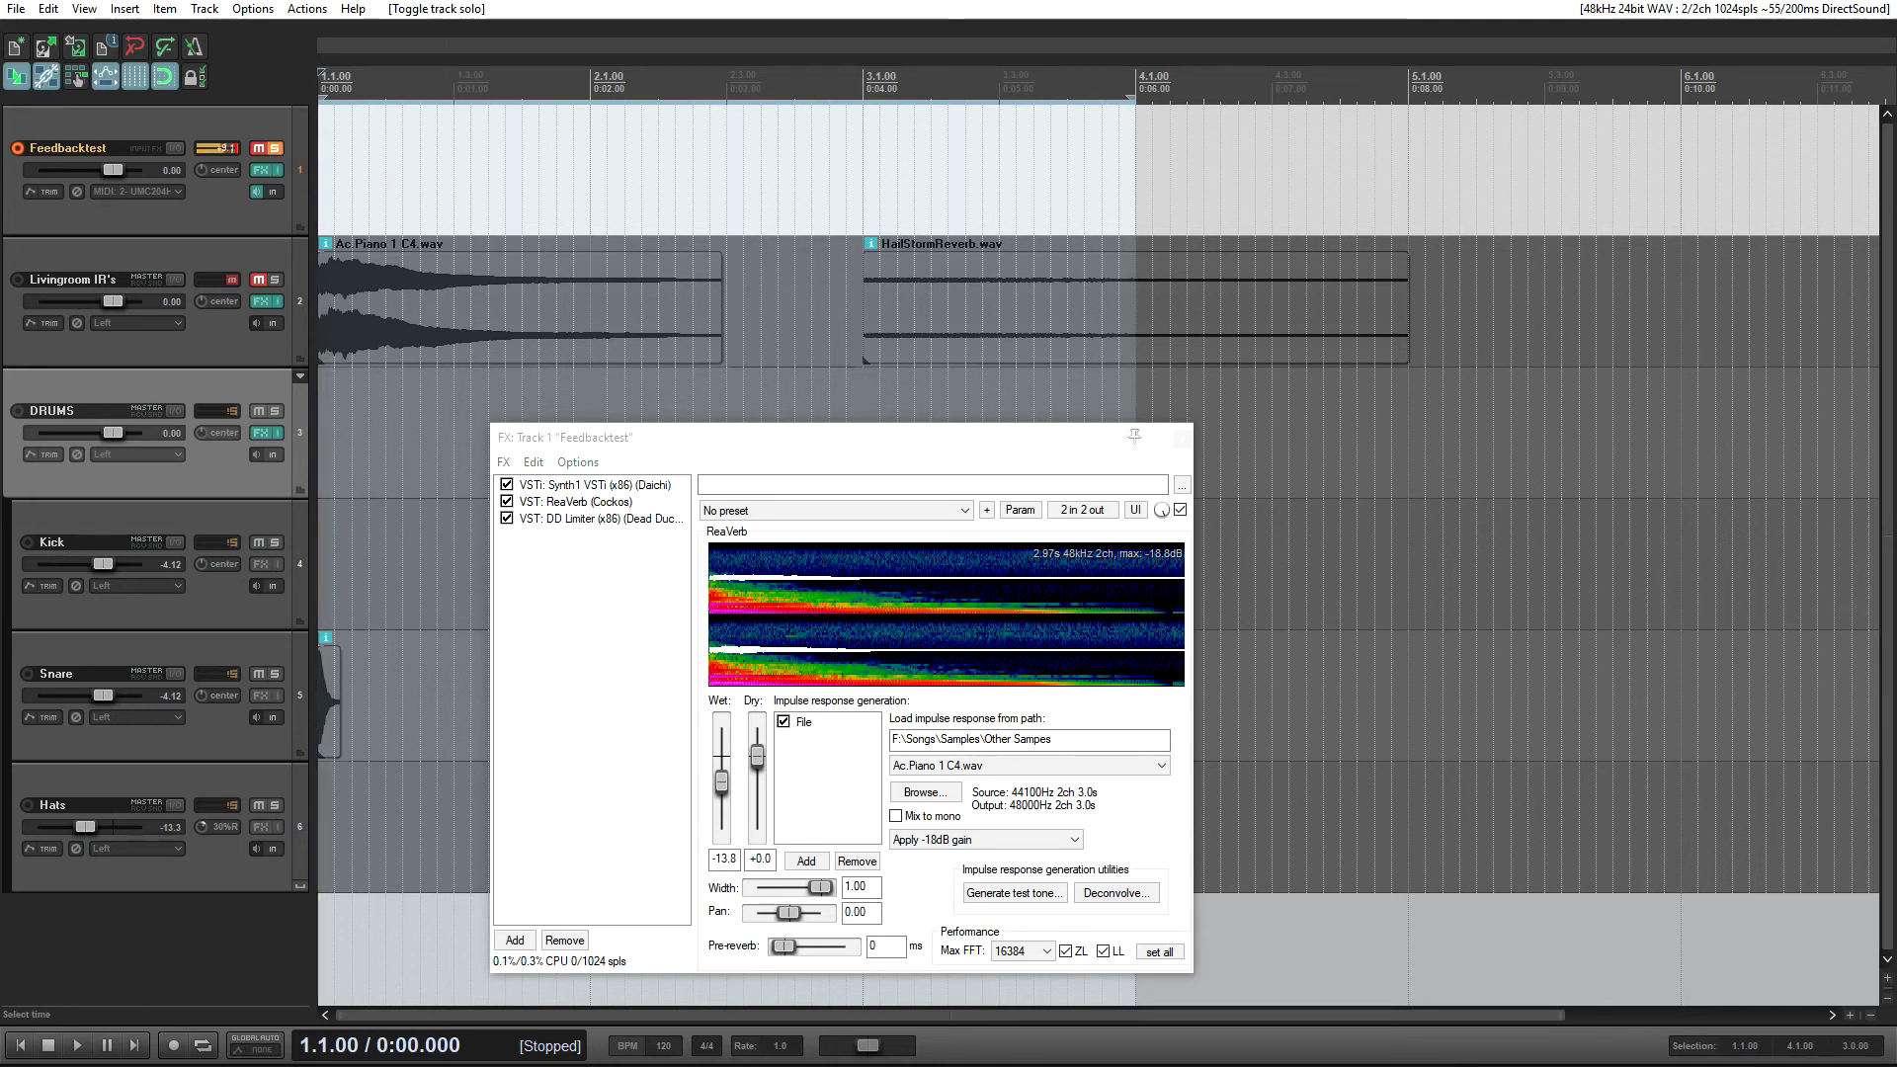
{"action": "left_click", "coordinate": [600, 518]}
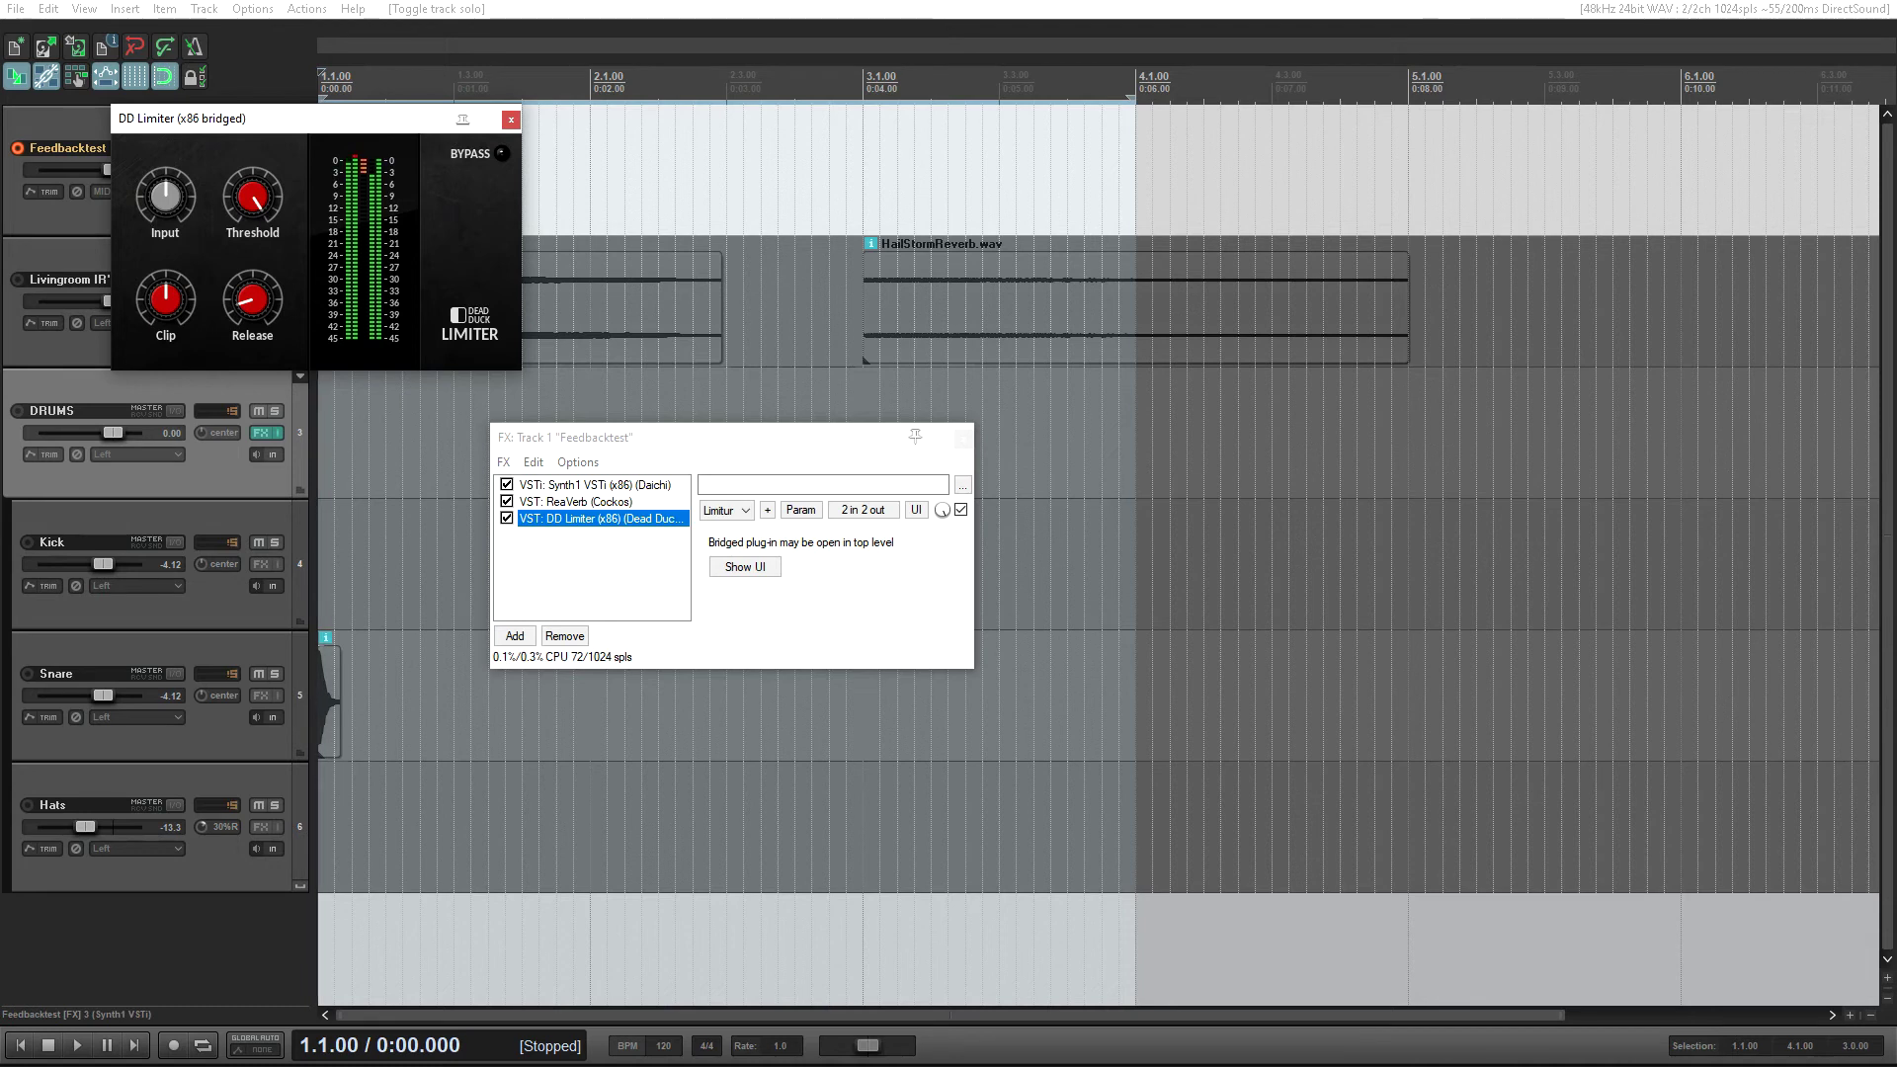
{"action": "left_click", "coordinate": [511, 119]}
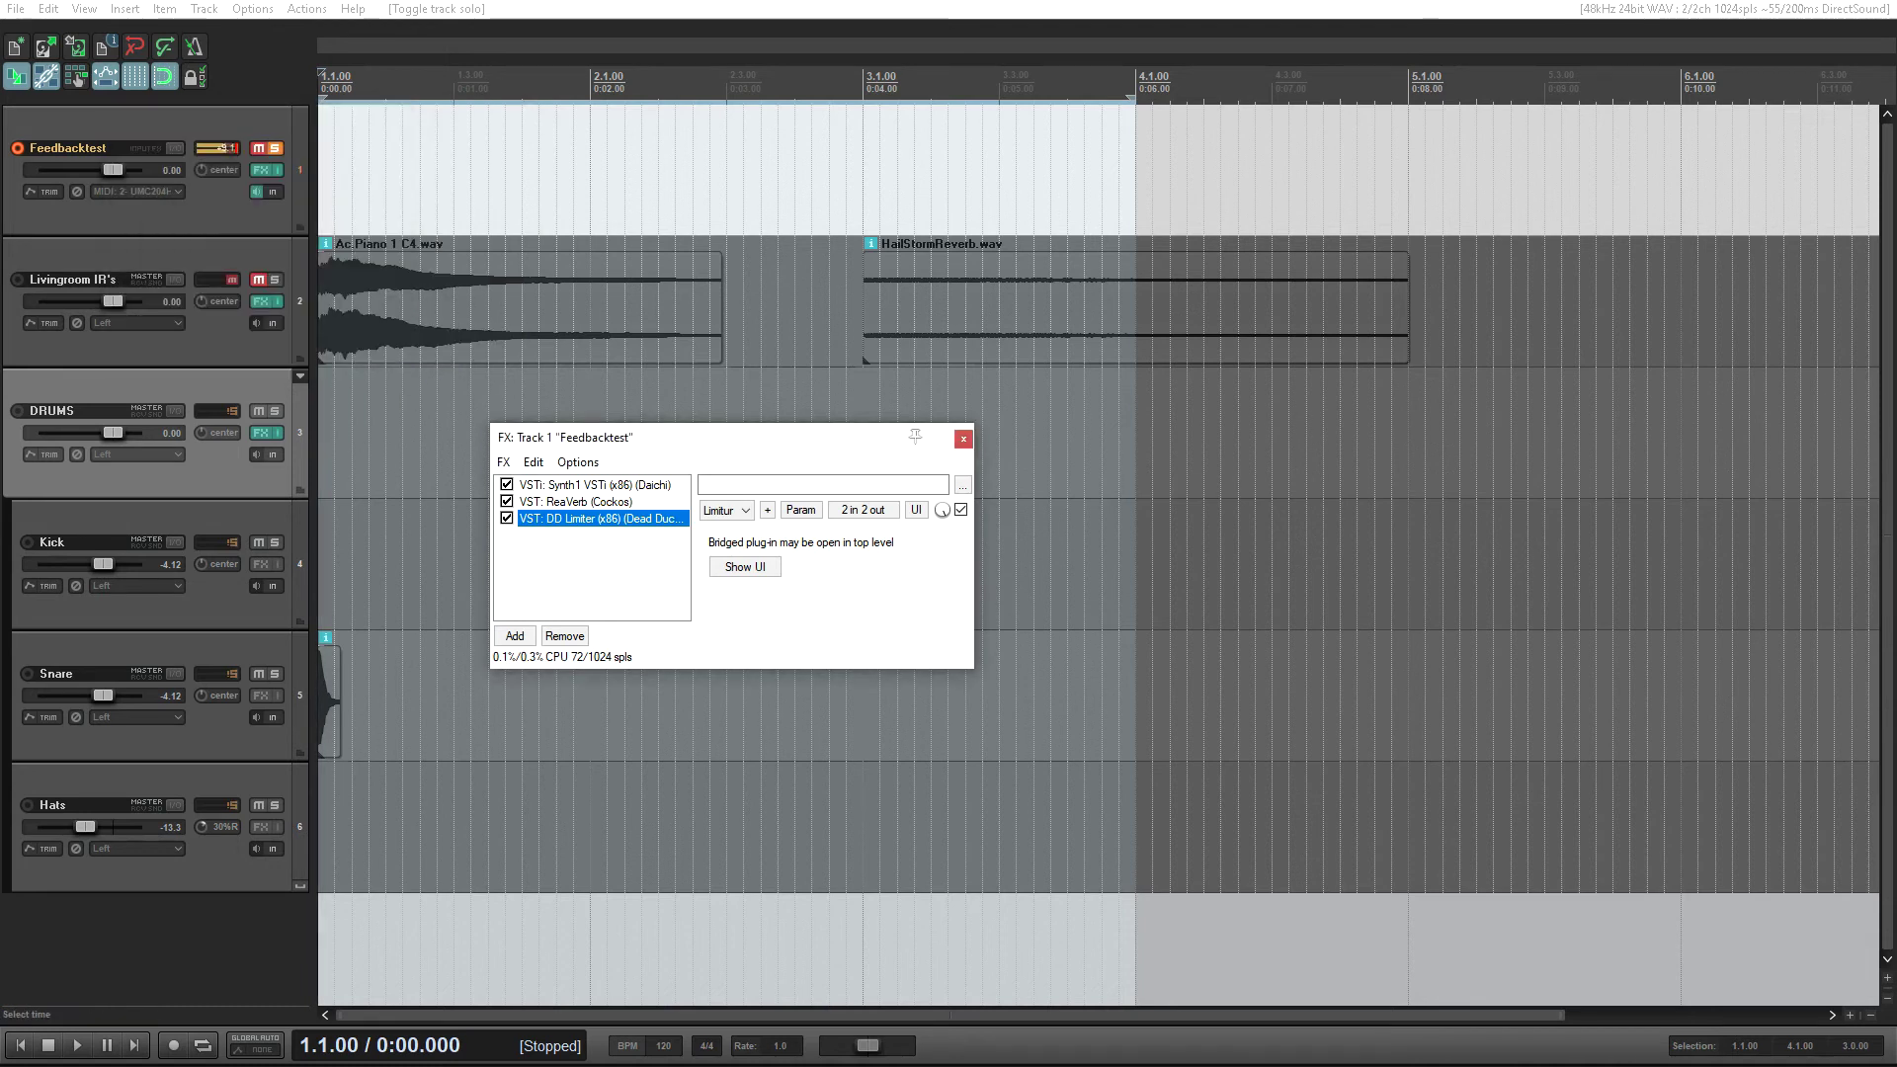
{"action": "left_click", "coordinate": [577, 502]}
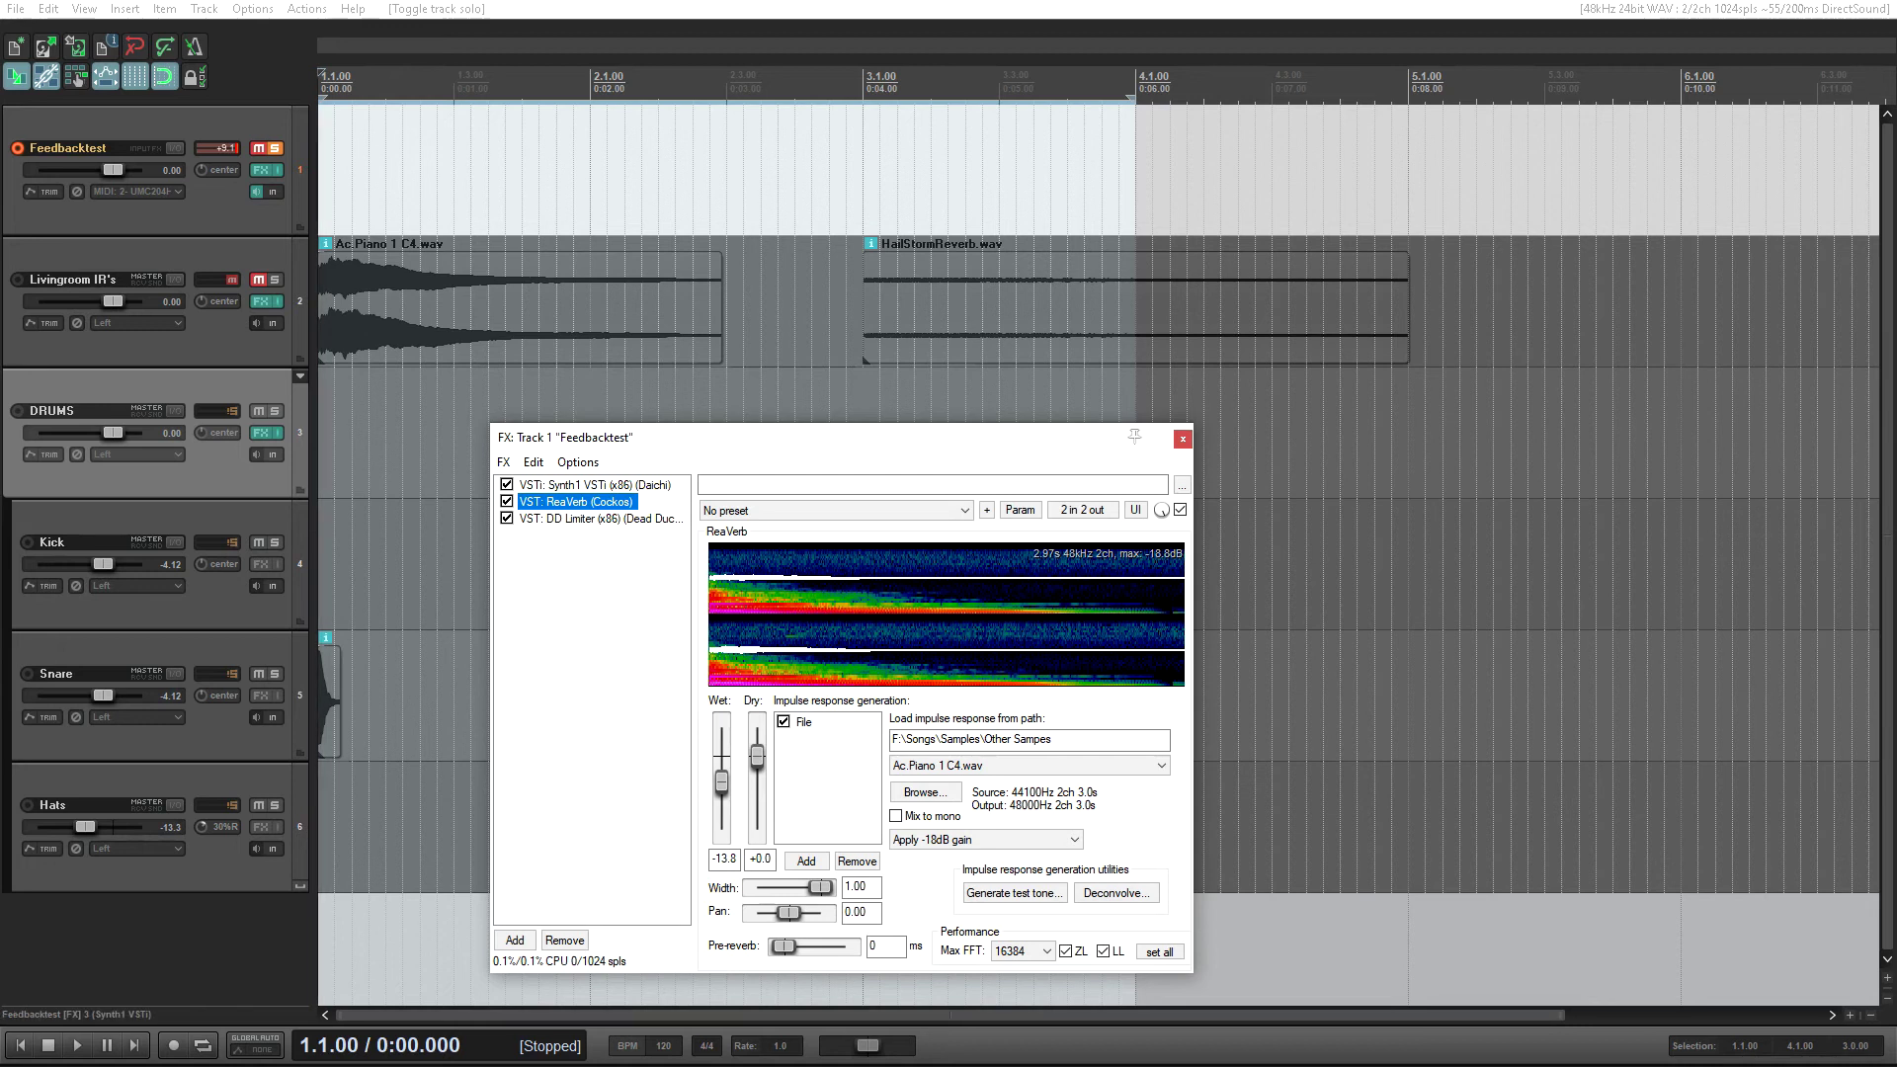
- Also solo the Livingroom IR's track, set the edit cursor to 2.4.75, and select the HailStormReverb.wav item
{"action": "left_click", "coordinate": [275, 279]}
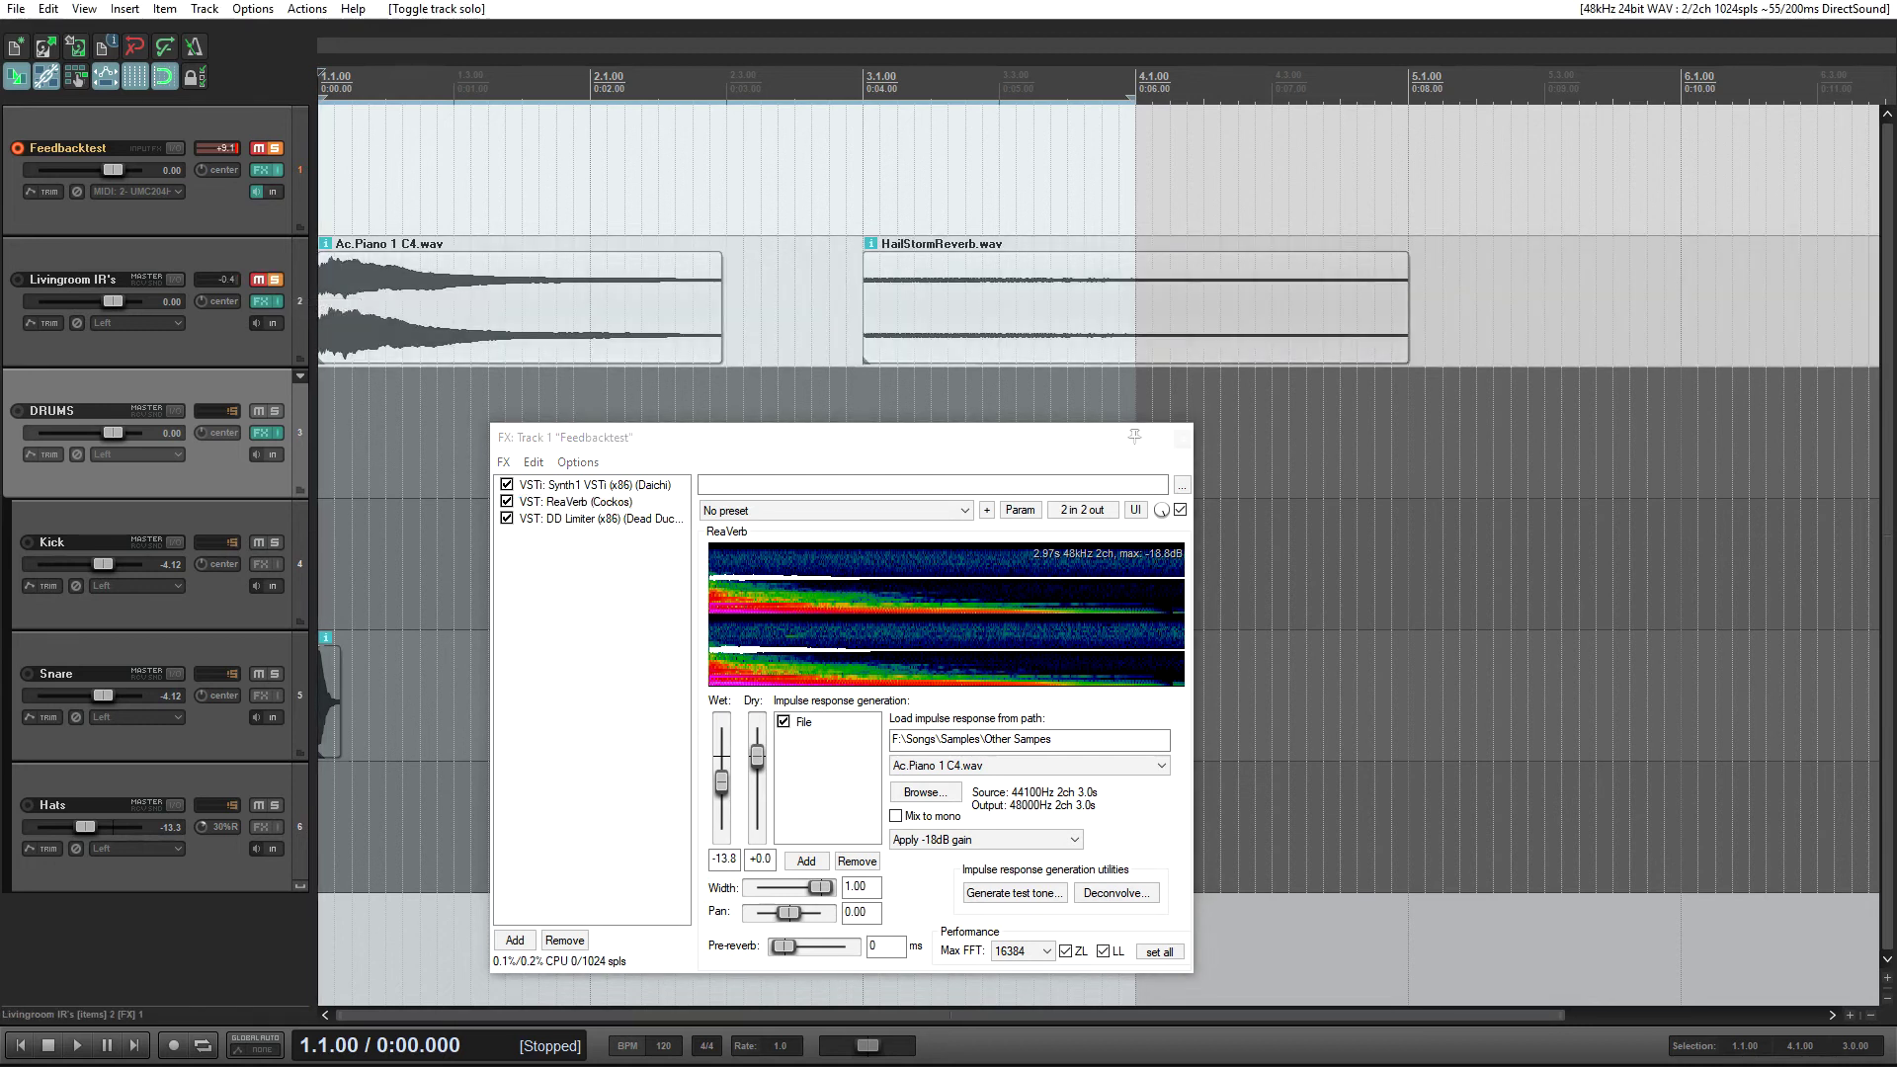
{"action": "left_click", "coordinate": [778, 321]}
{"action": "scroll", "coordinate": [778, 321], "scroll_direction": "down", "scroll_amount": 2}
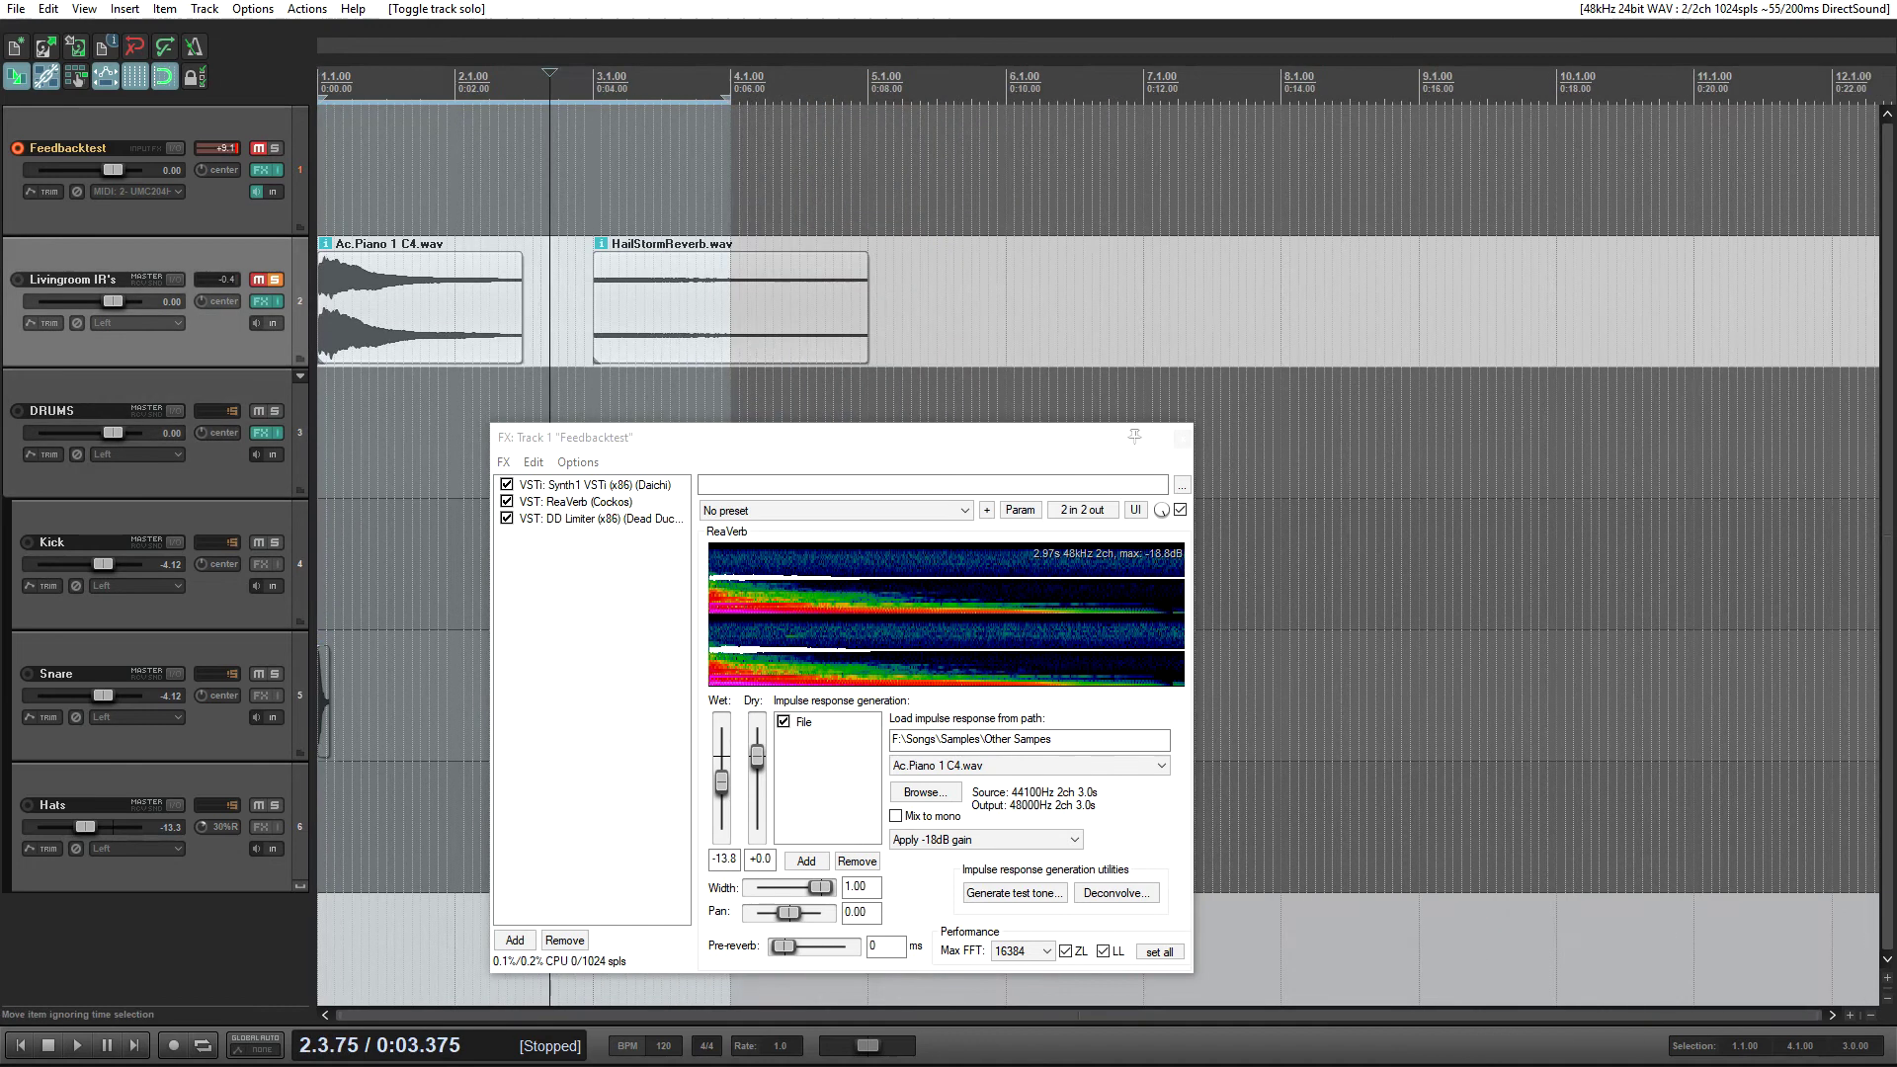
{"action": "scroll", "coordinate": [777, 322], "scroll_direction": "up", "scroll_amount": 1}
{"action": "left_click", "coordinate": [692, 307]}
{"action": "left_click_drag", "start_coordinate": [785, 285], "coordinate": [787, 287]}
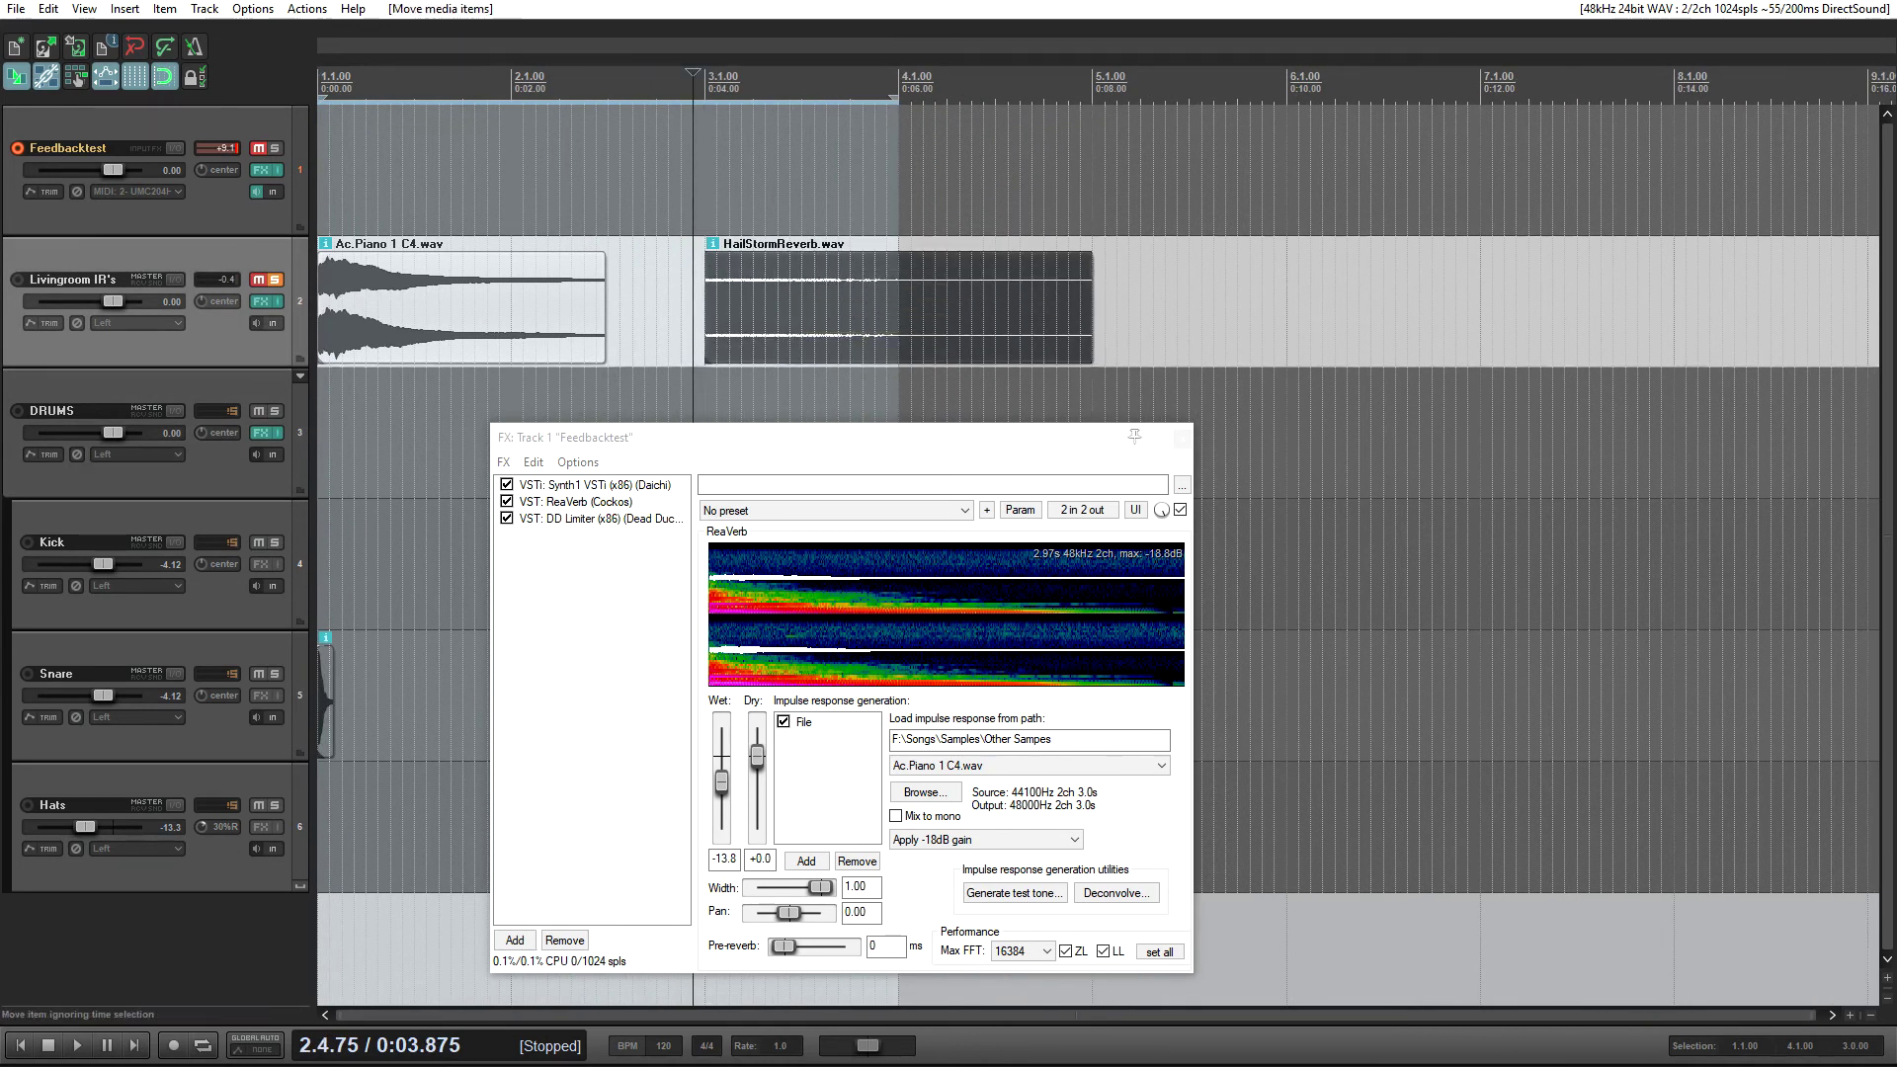
- Play the soloed HailStormReverb.wav item from 2.4.75 and stop playback
{"action": "key", "text": "space"}
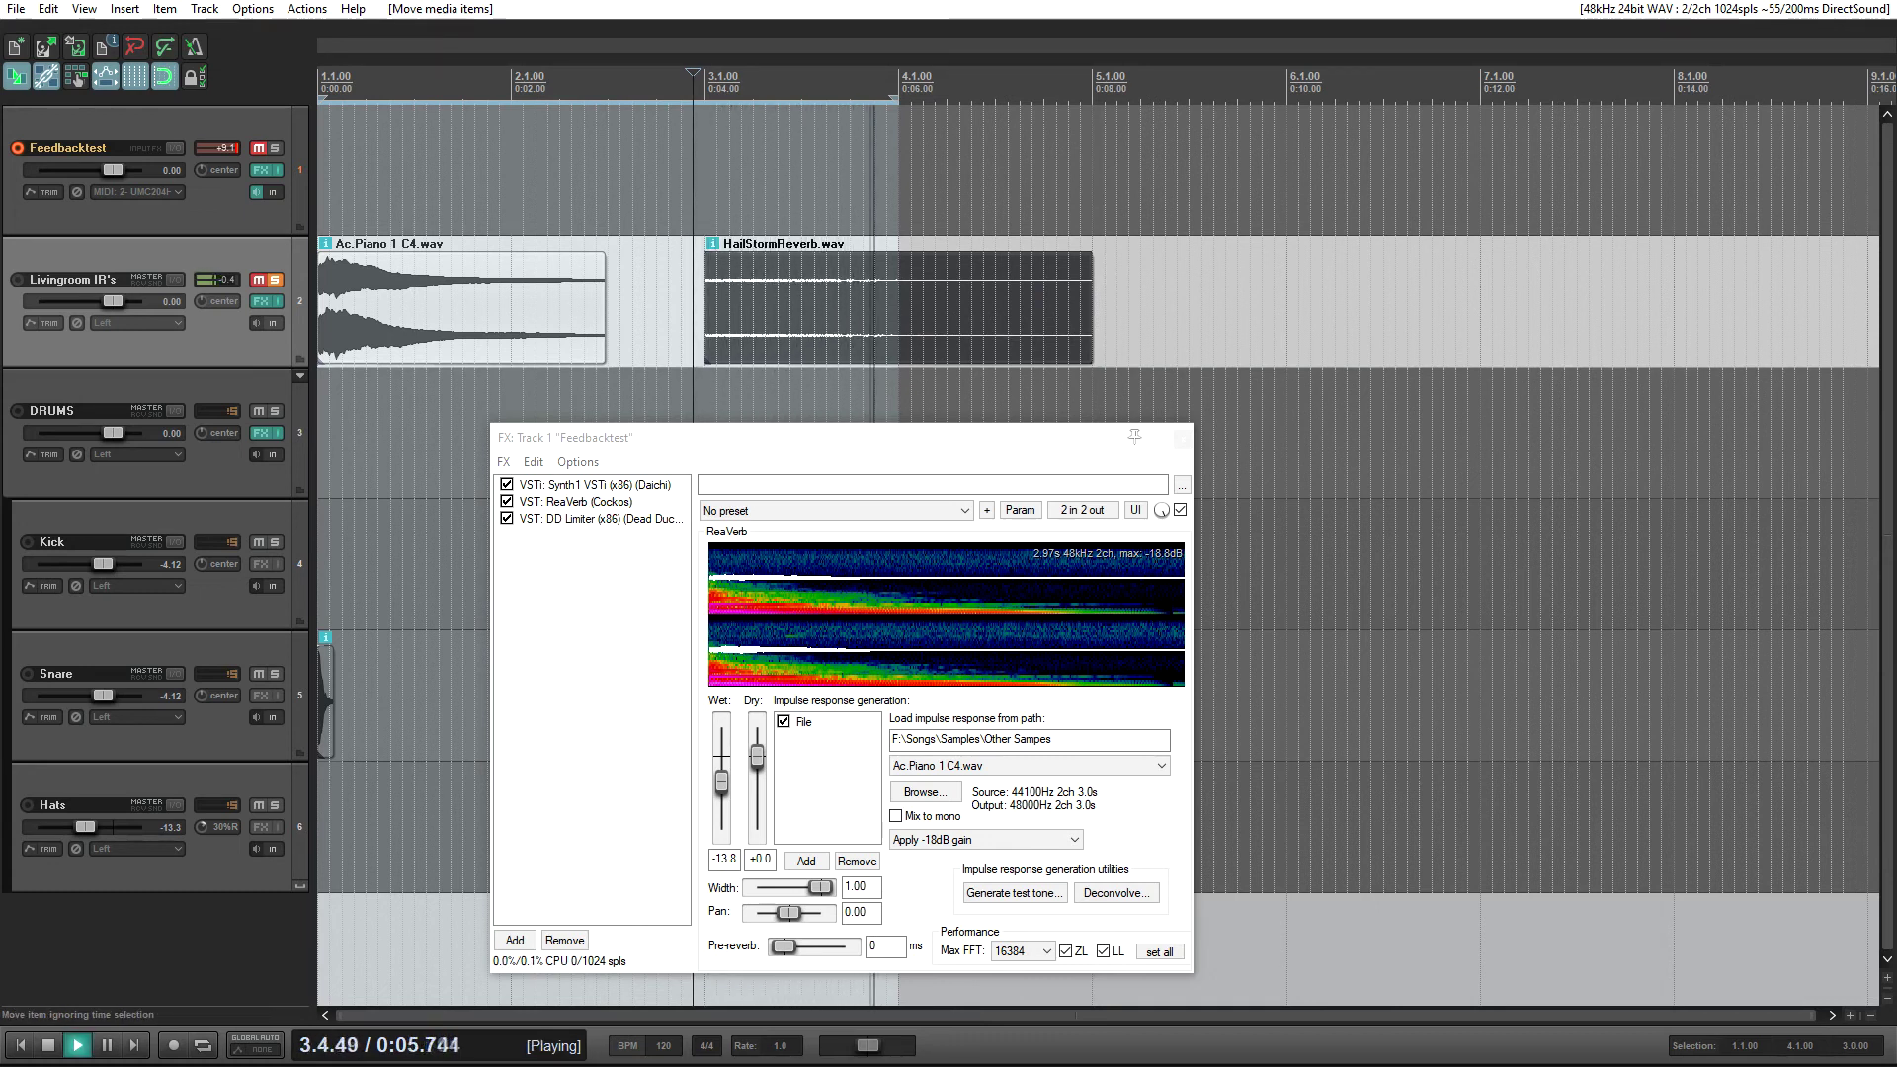
{"action": "key", "text": "space"}
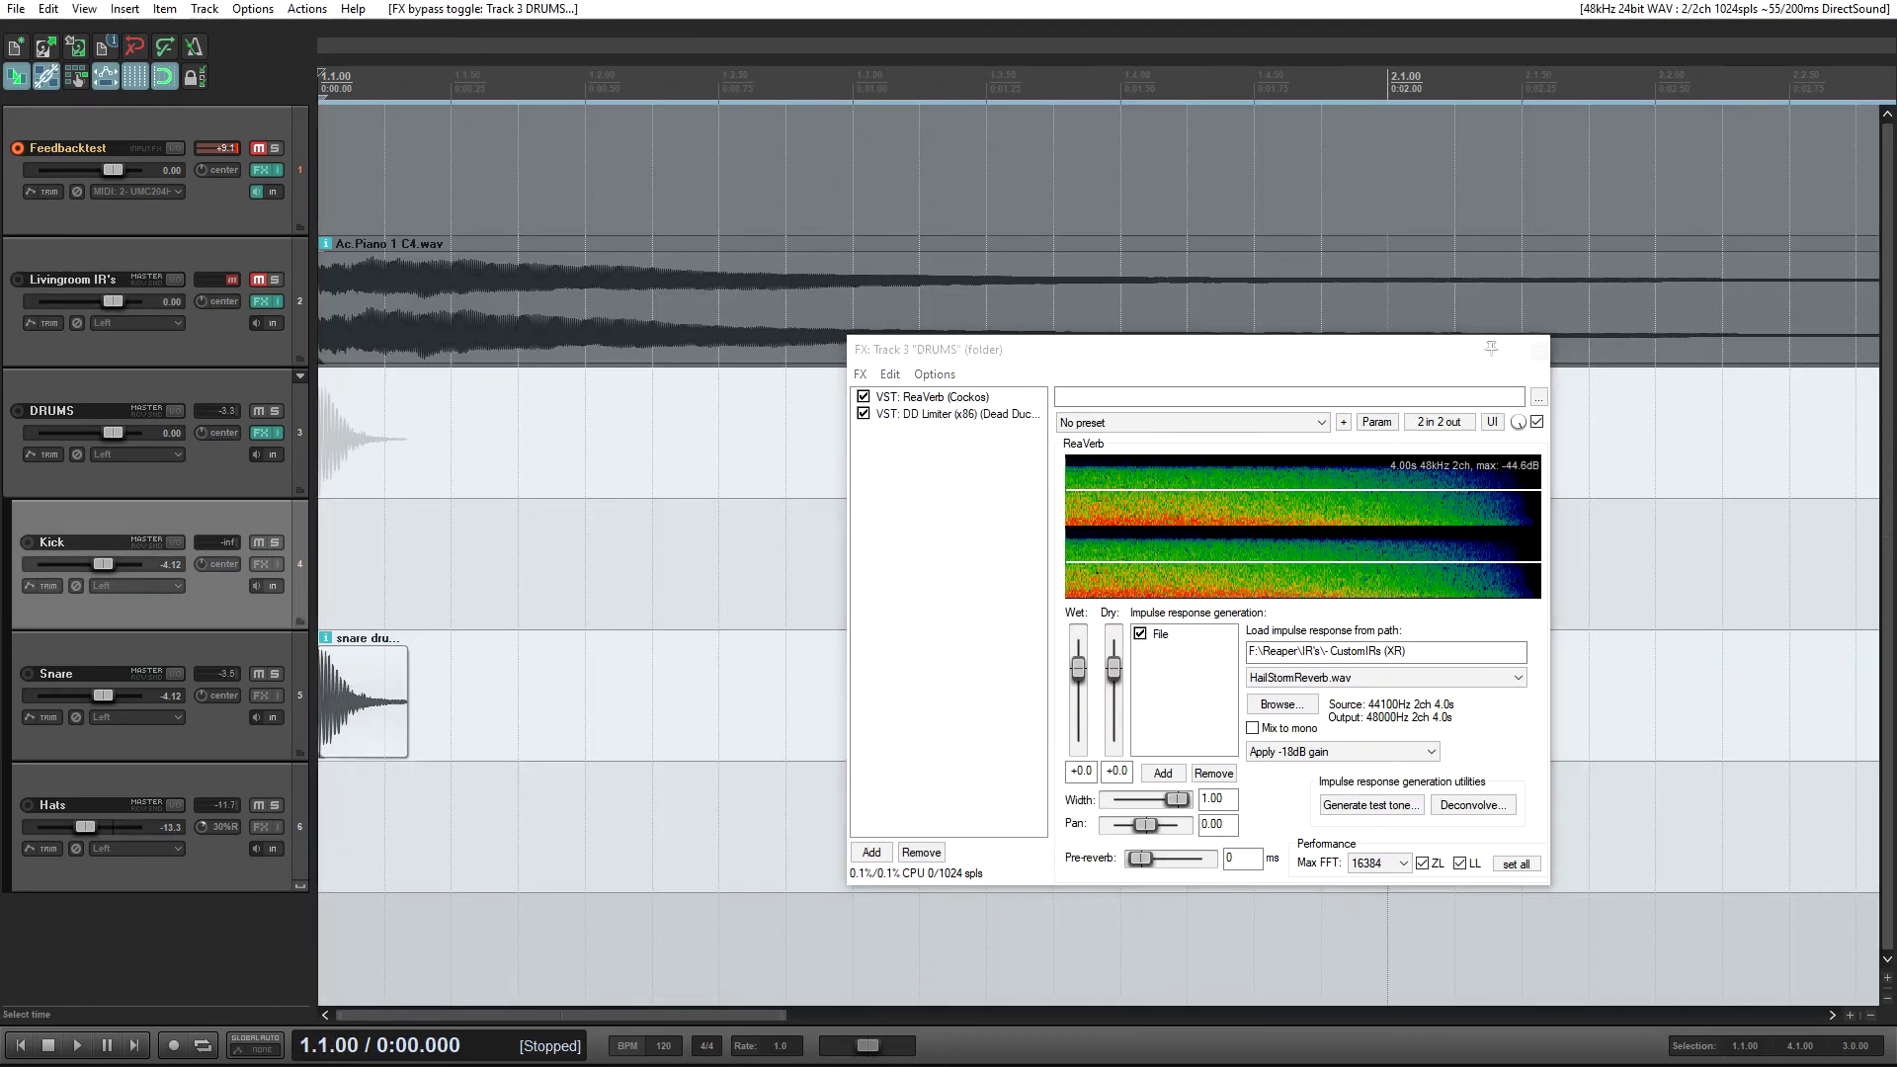
- Move the DRUMS effects window clear of the snare item and play the snare hit through HailStormReverb.wav from the project start twice
{"action": "left_click_drag", "start_coordinate": [1065, 354], "coordinate": [1343, 386]}
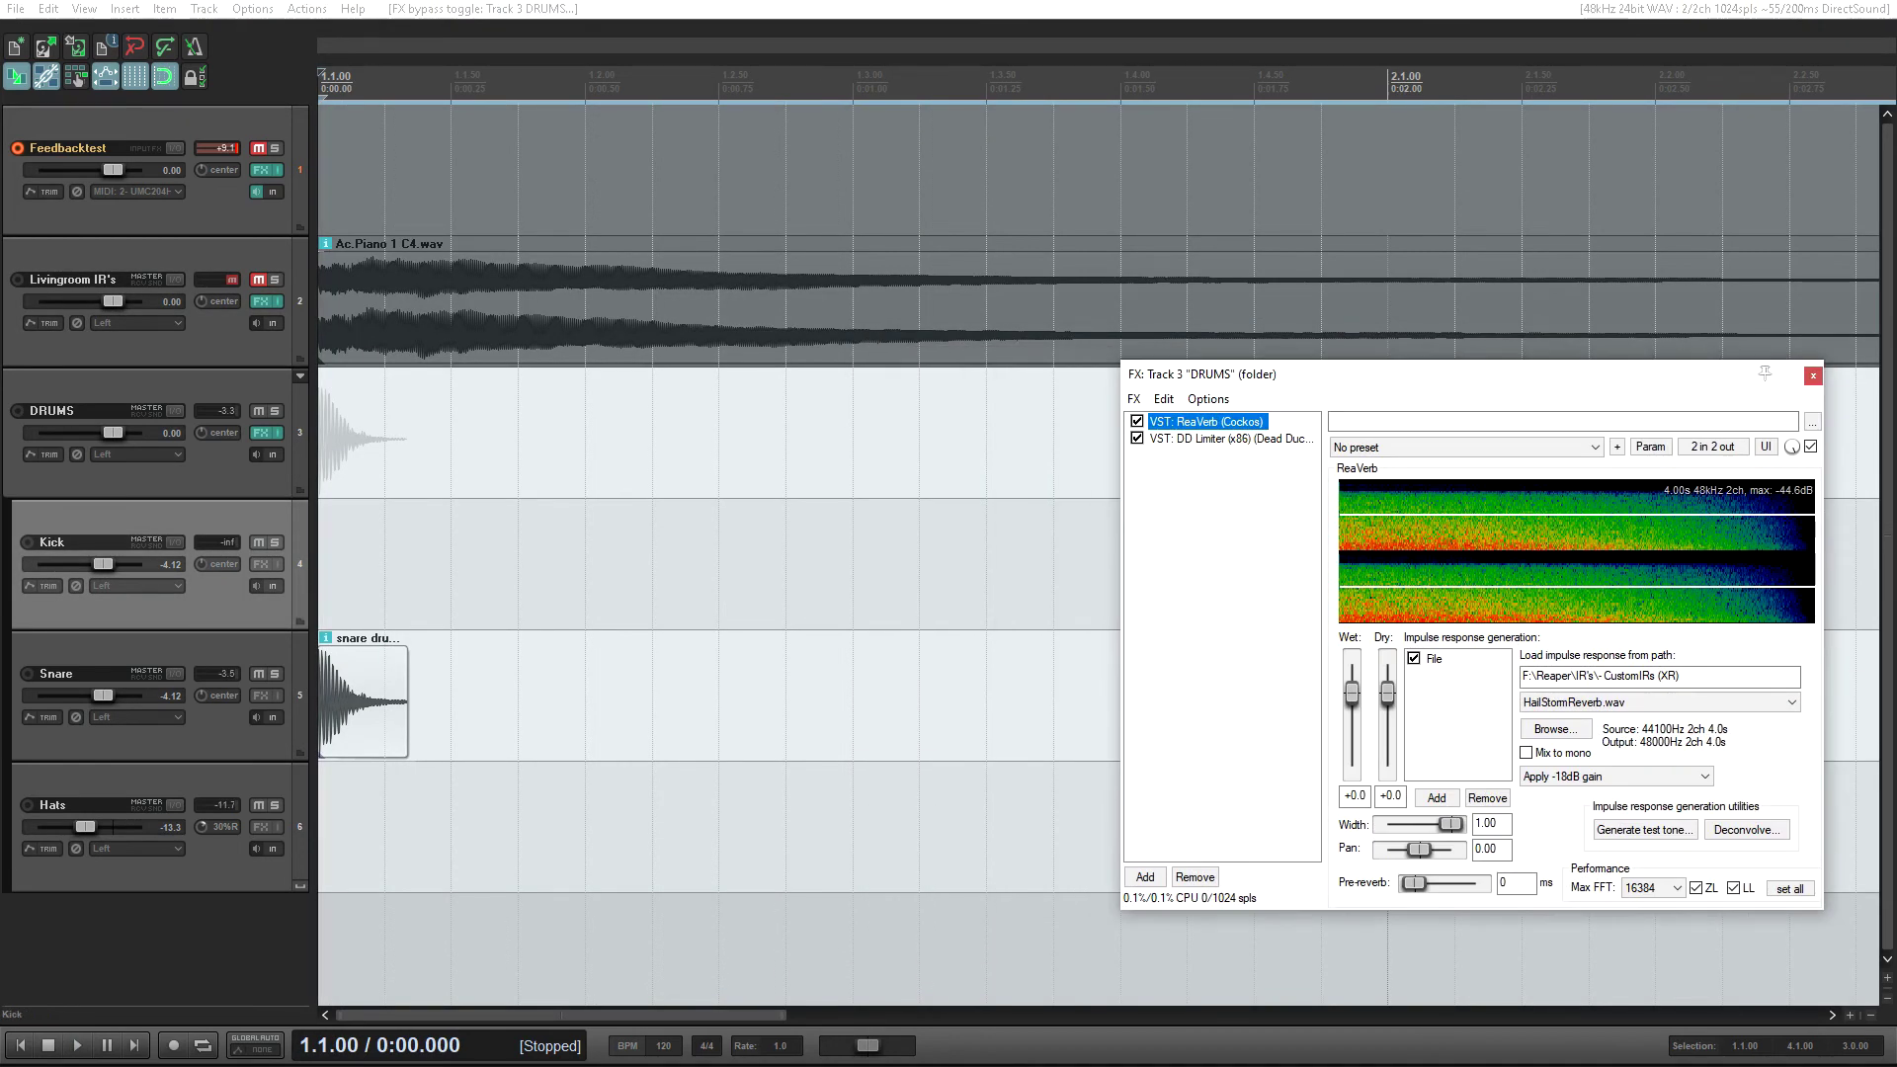
{"action": "key", "text": "space"}
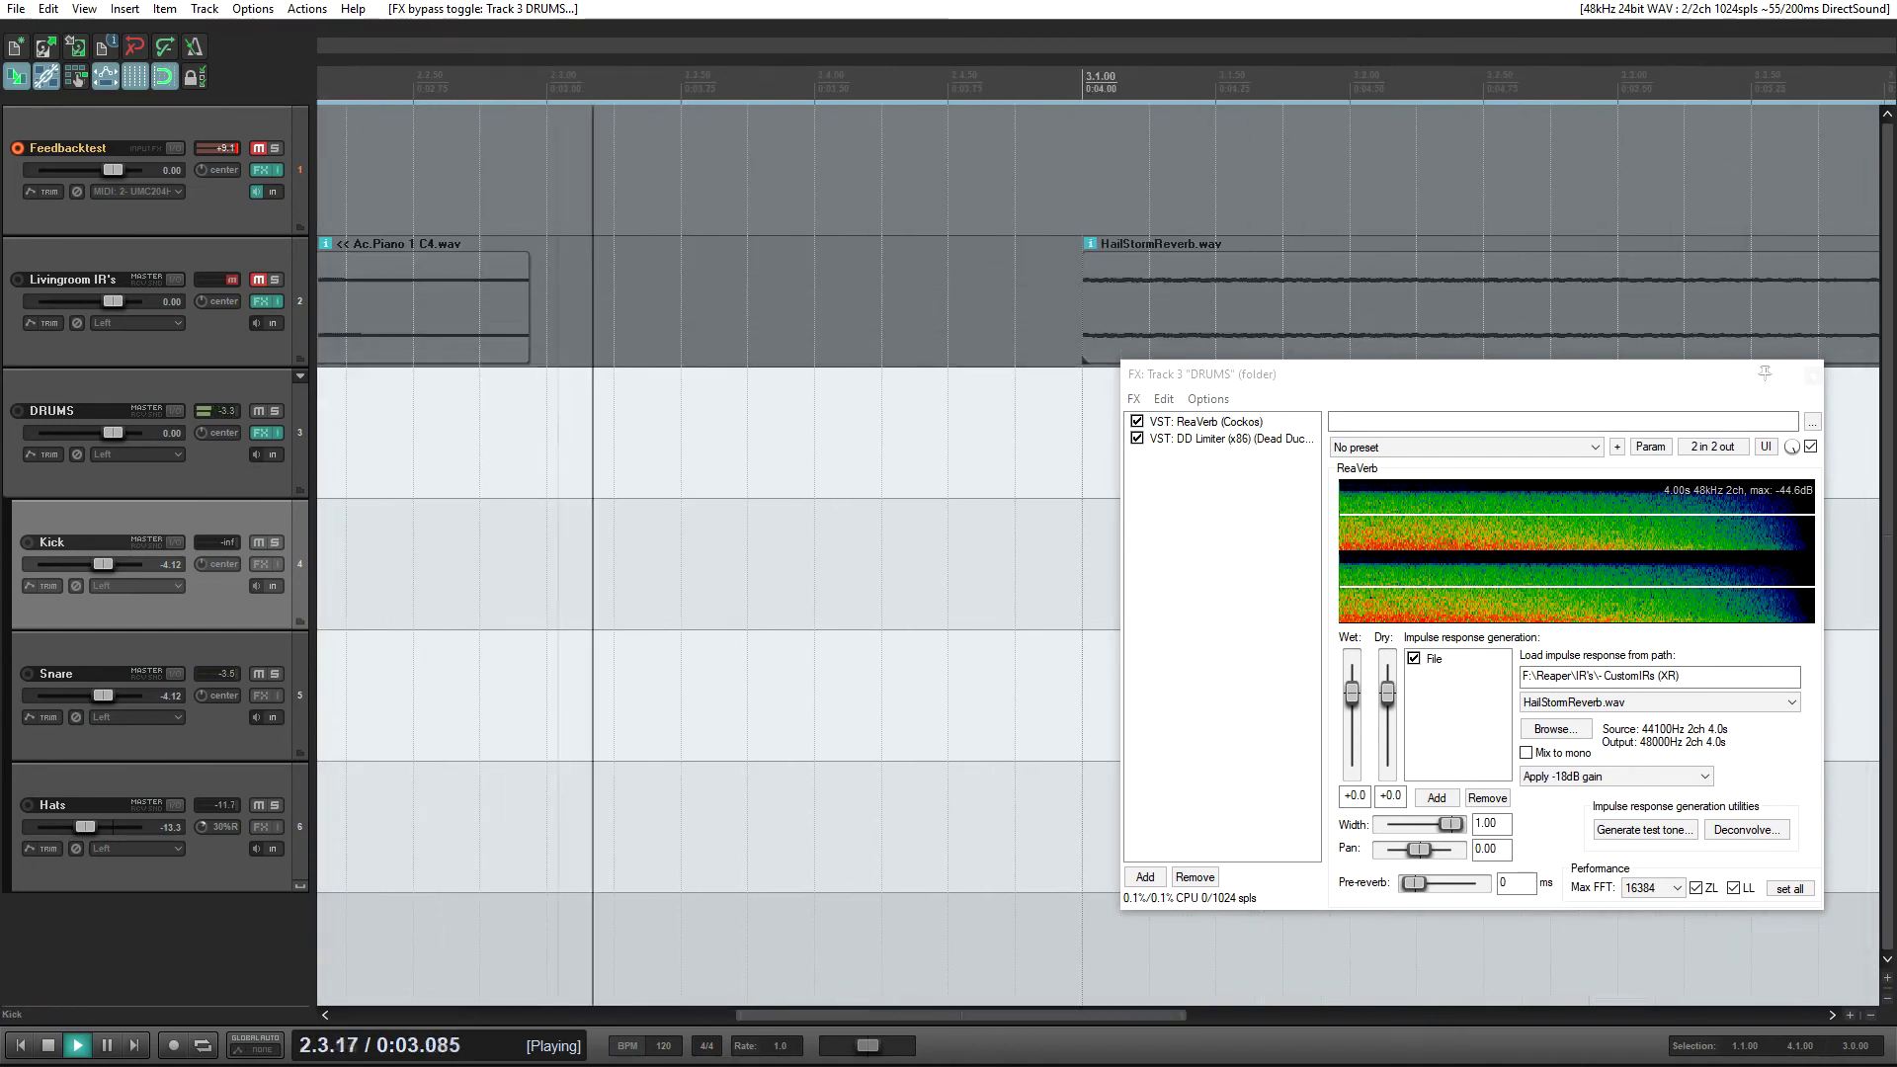
{"action": "scroll", "coordinate": [718, 553], "scroll_direction": "down", "scroll_amount": 5}
{"action": "key", "text": "space"}
{"action": "key", "text": "space"}
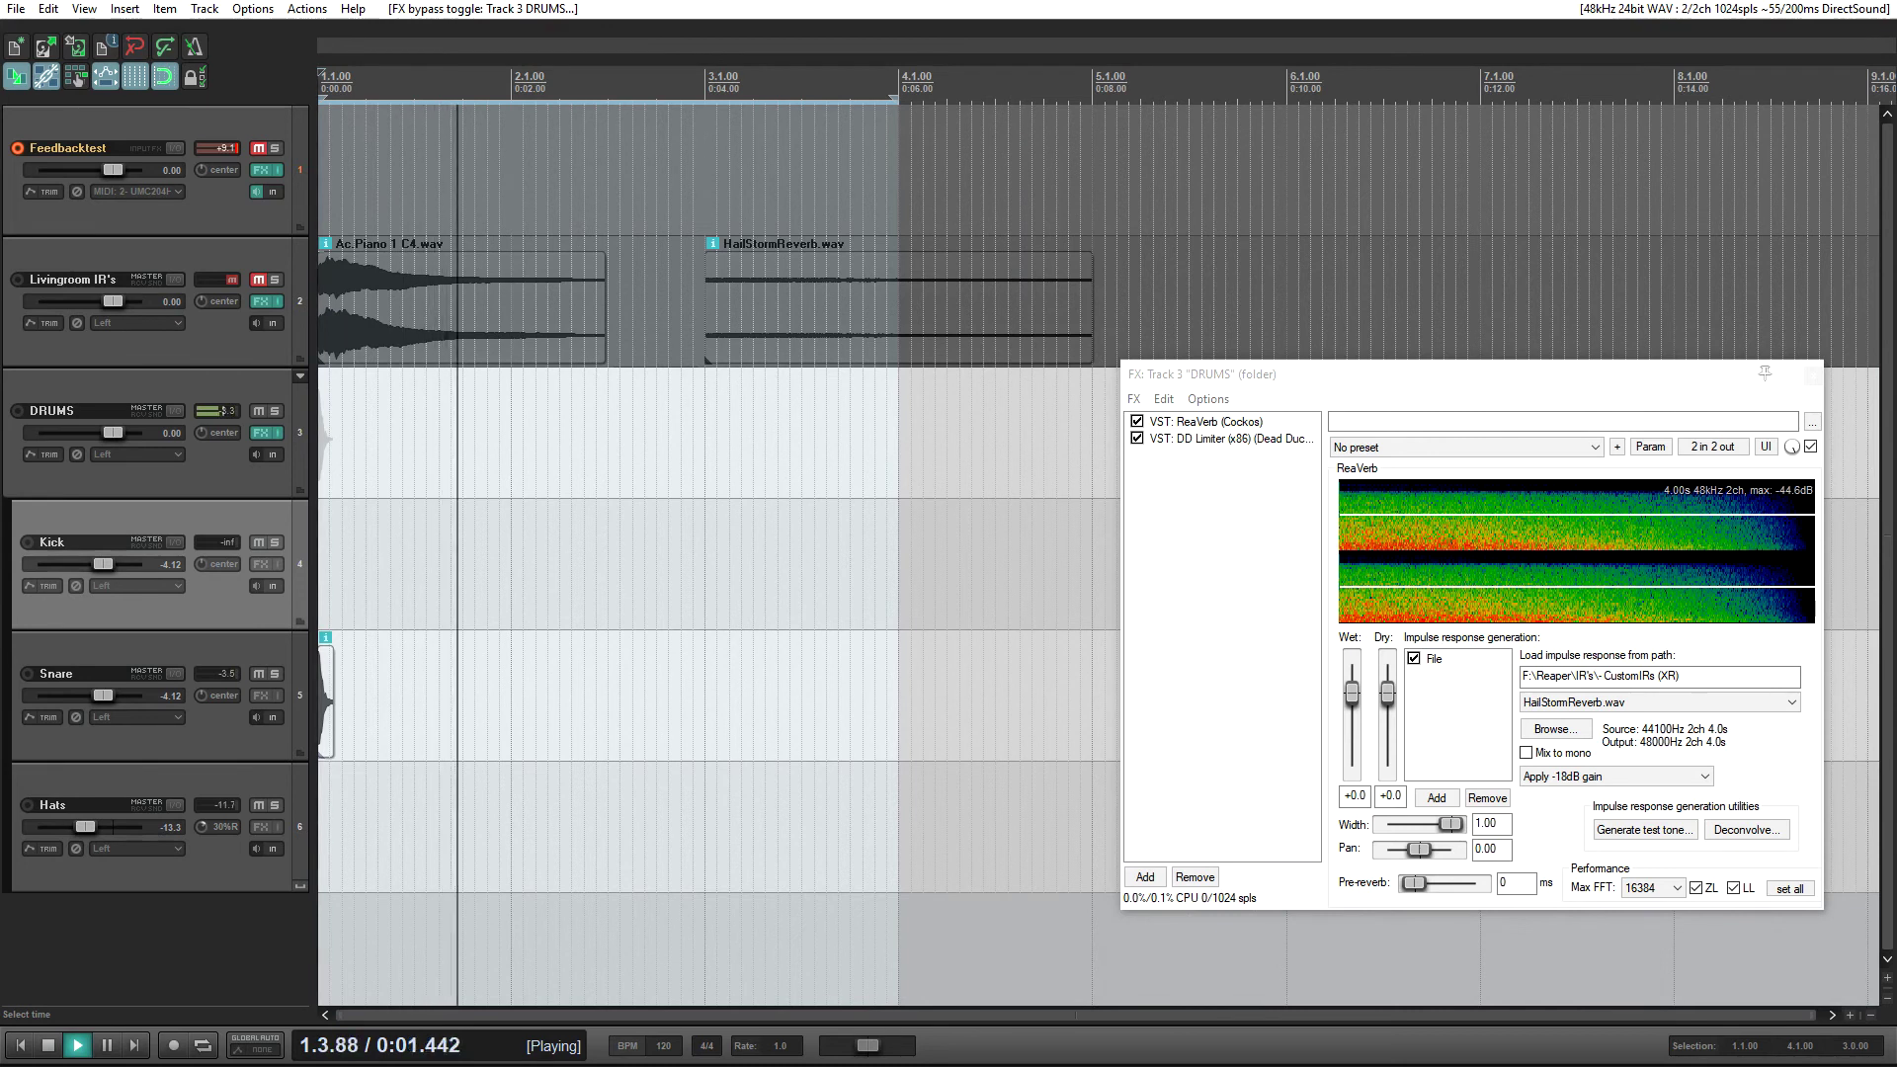
{"action": "key", "text": "space"}
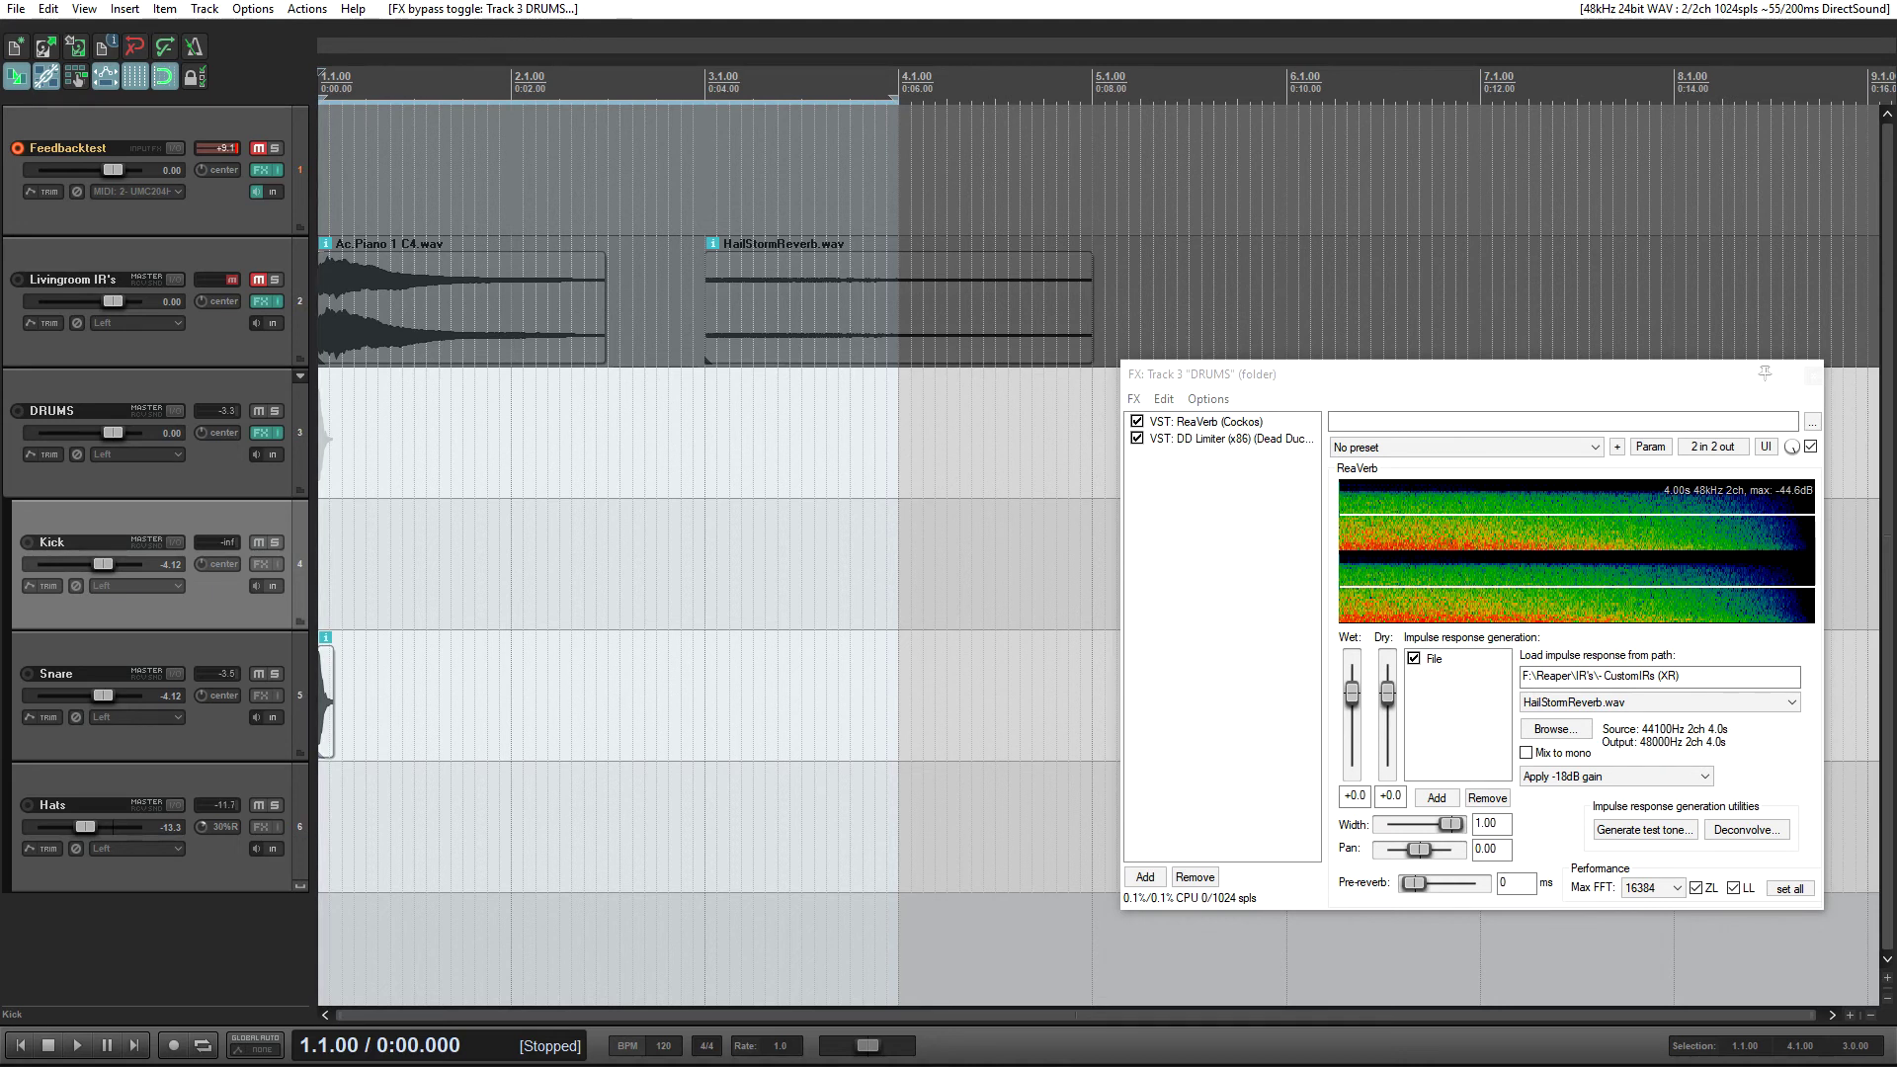
- Look through the impulse files available in the DRUMS track's ReaVerb and open the file browser for choosing another one
{"action": "left_click_drag", "start_coordinate": [1575, 375], "coordinate": [1028, 443]}
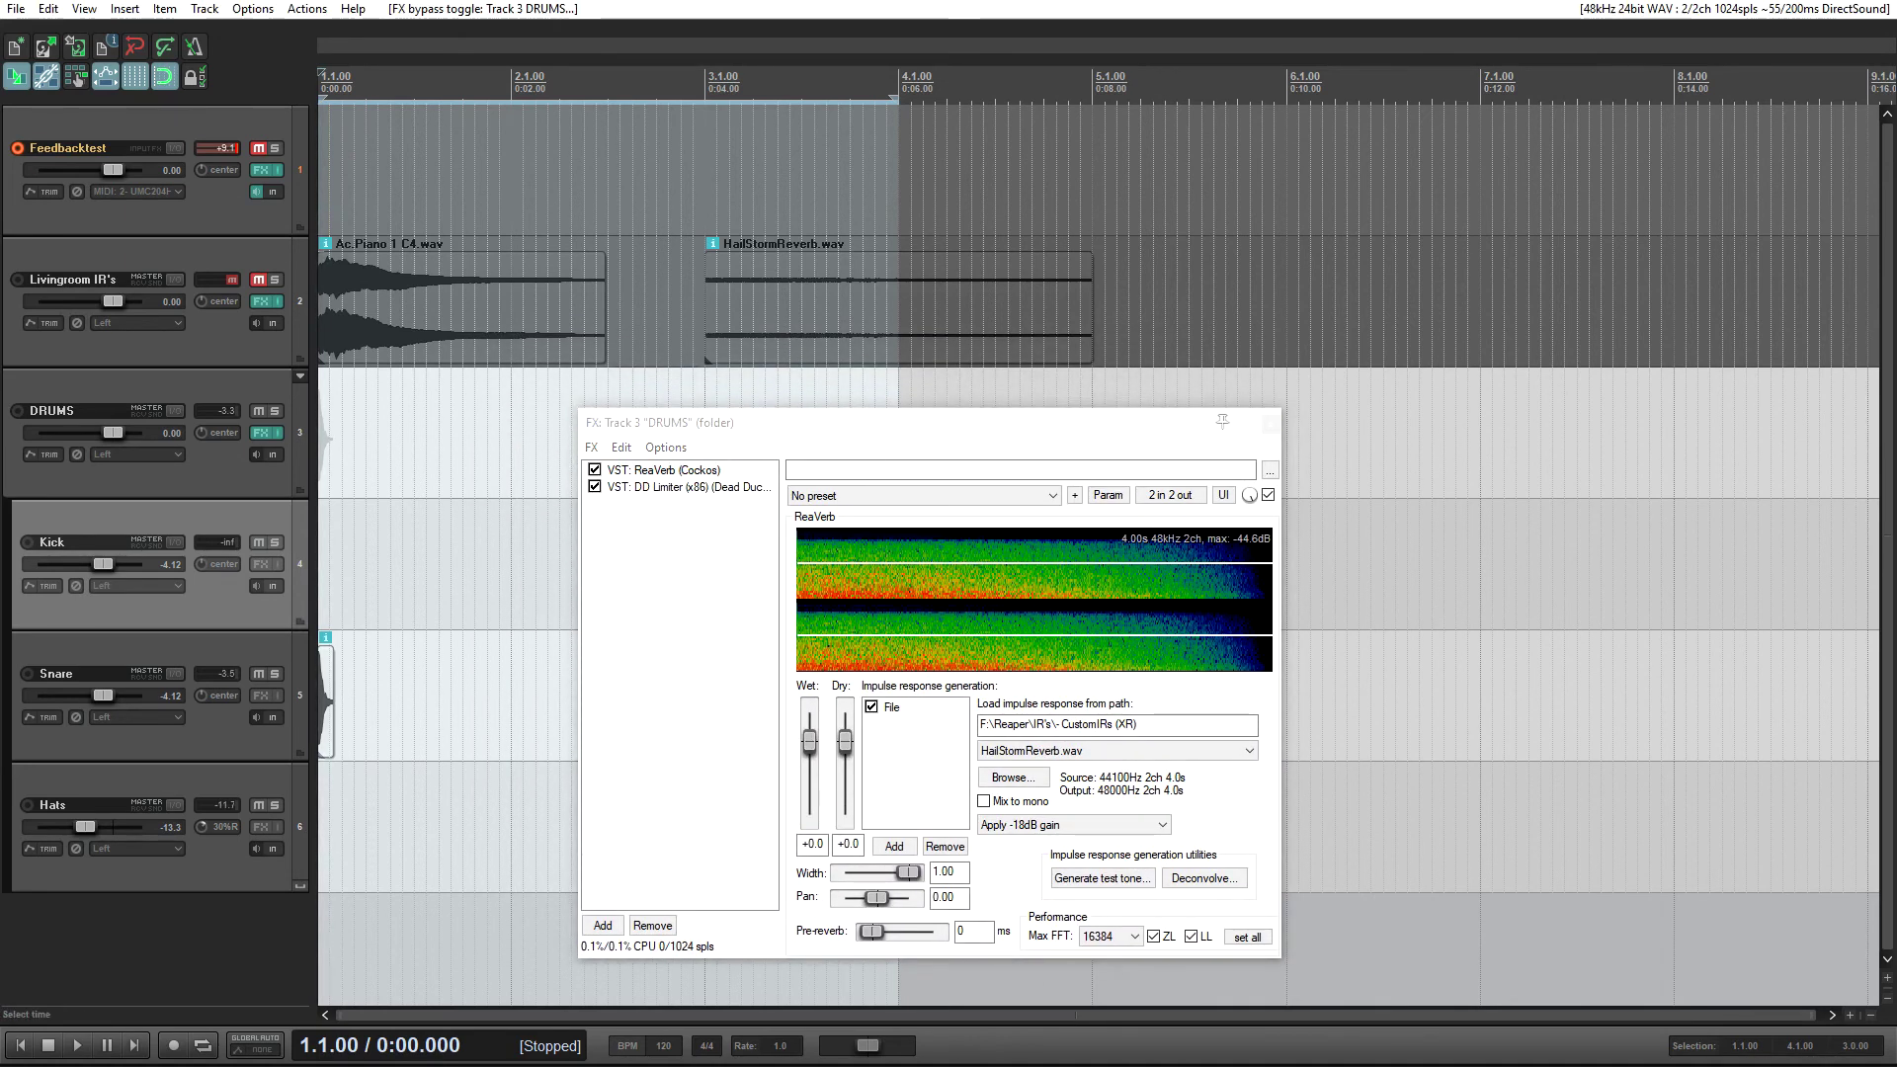
{"action": "left_click", "coordinate": [1117, 750]}
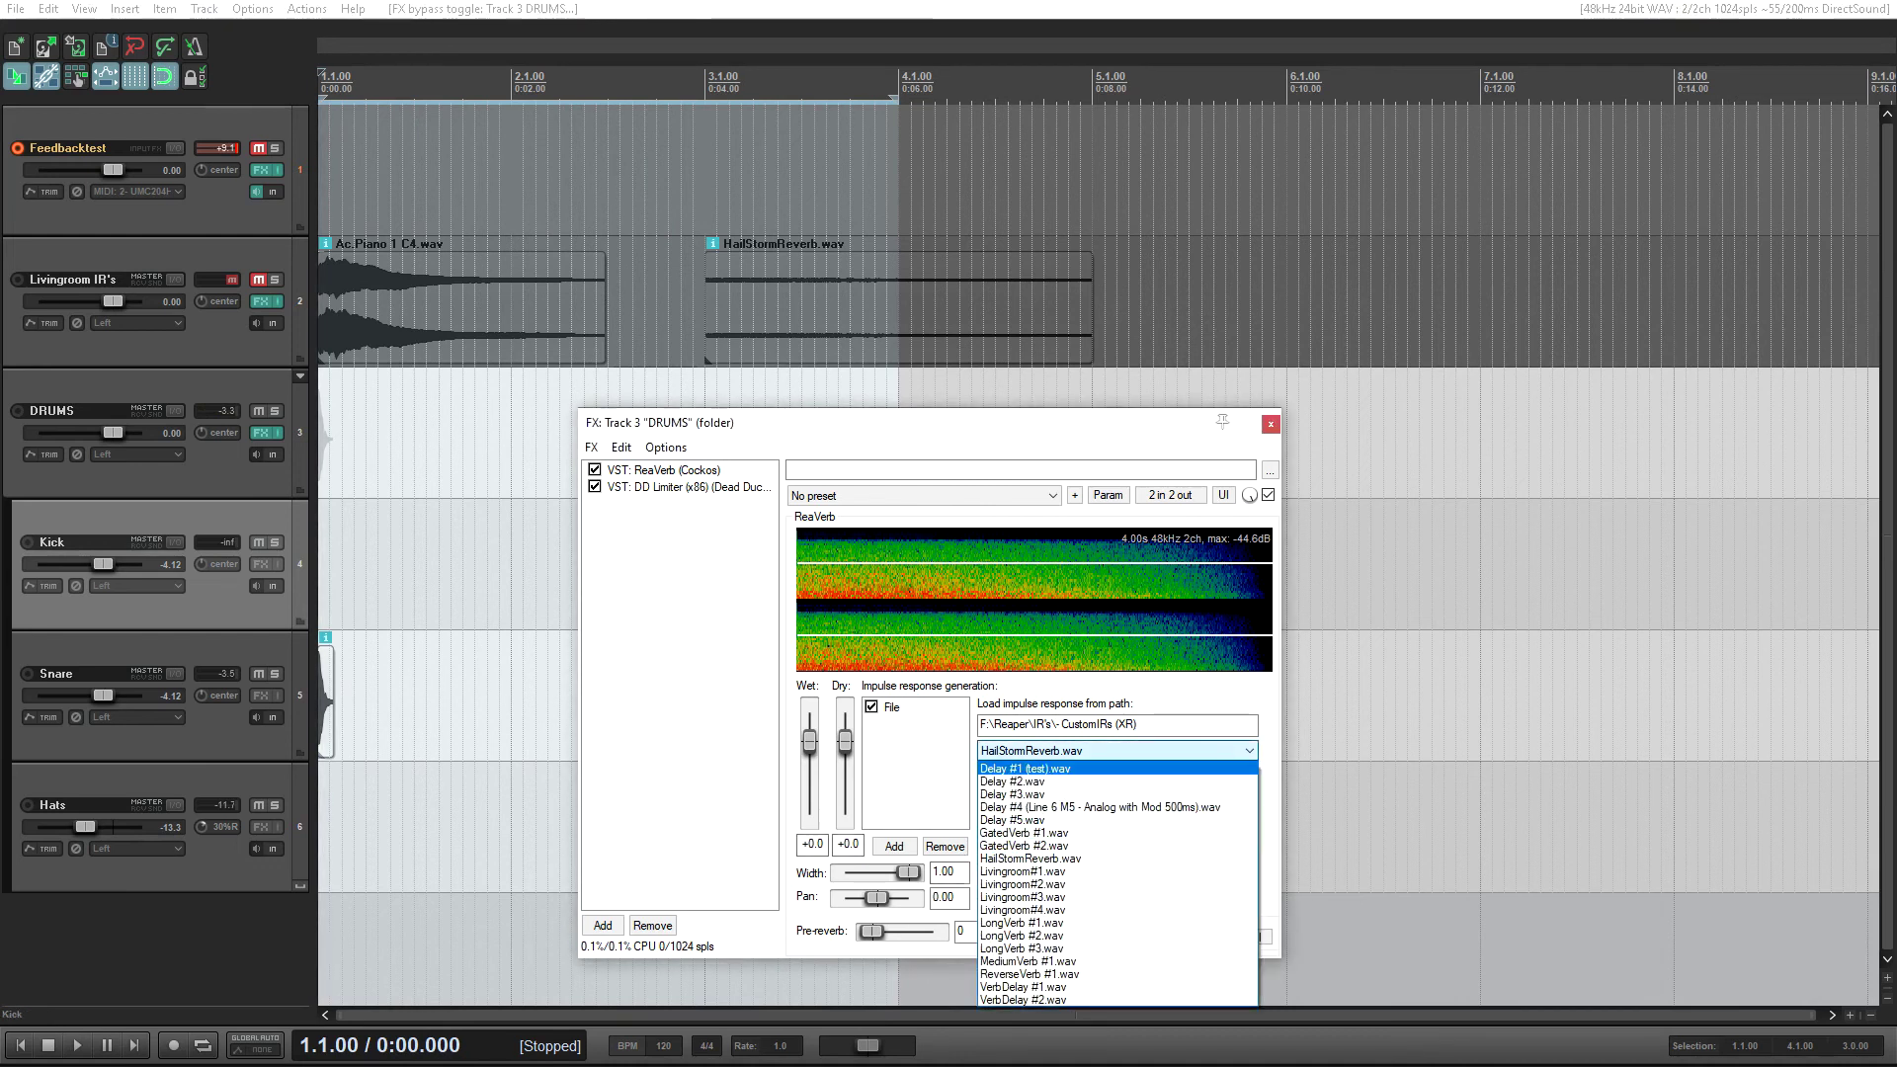
{"action": "left_click", "coordinate": [1027, 750]}
{"action": "left_click", "coordinate": [1013, 777]}
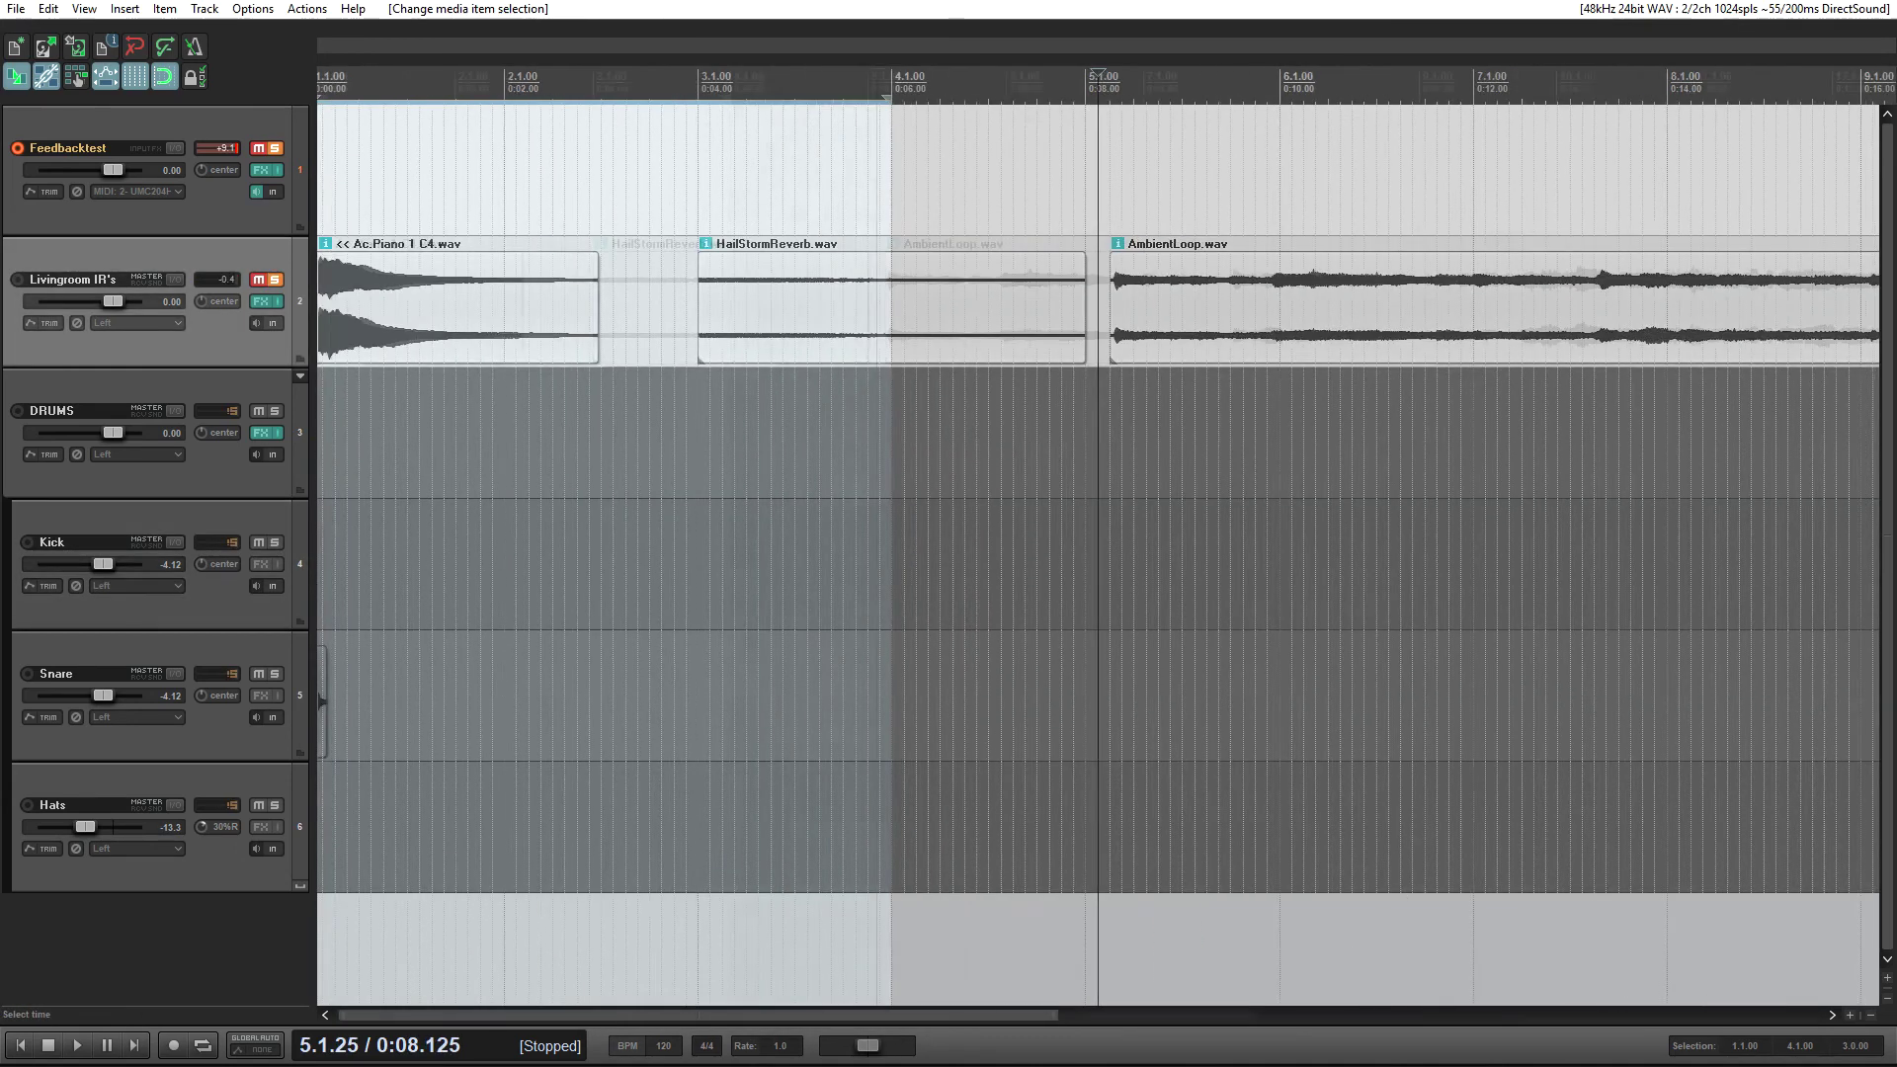
- Play the soloed AmbientLoop.wav item from 5.1.25 with its whole length in view, and stop playback
{"action": "key", "text": "minus"}
{"action": "key", "text": "minus"}
{"action": "key", "text": "minus"}
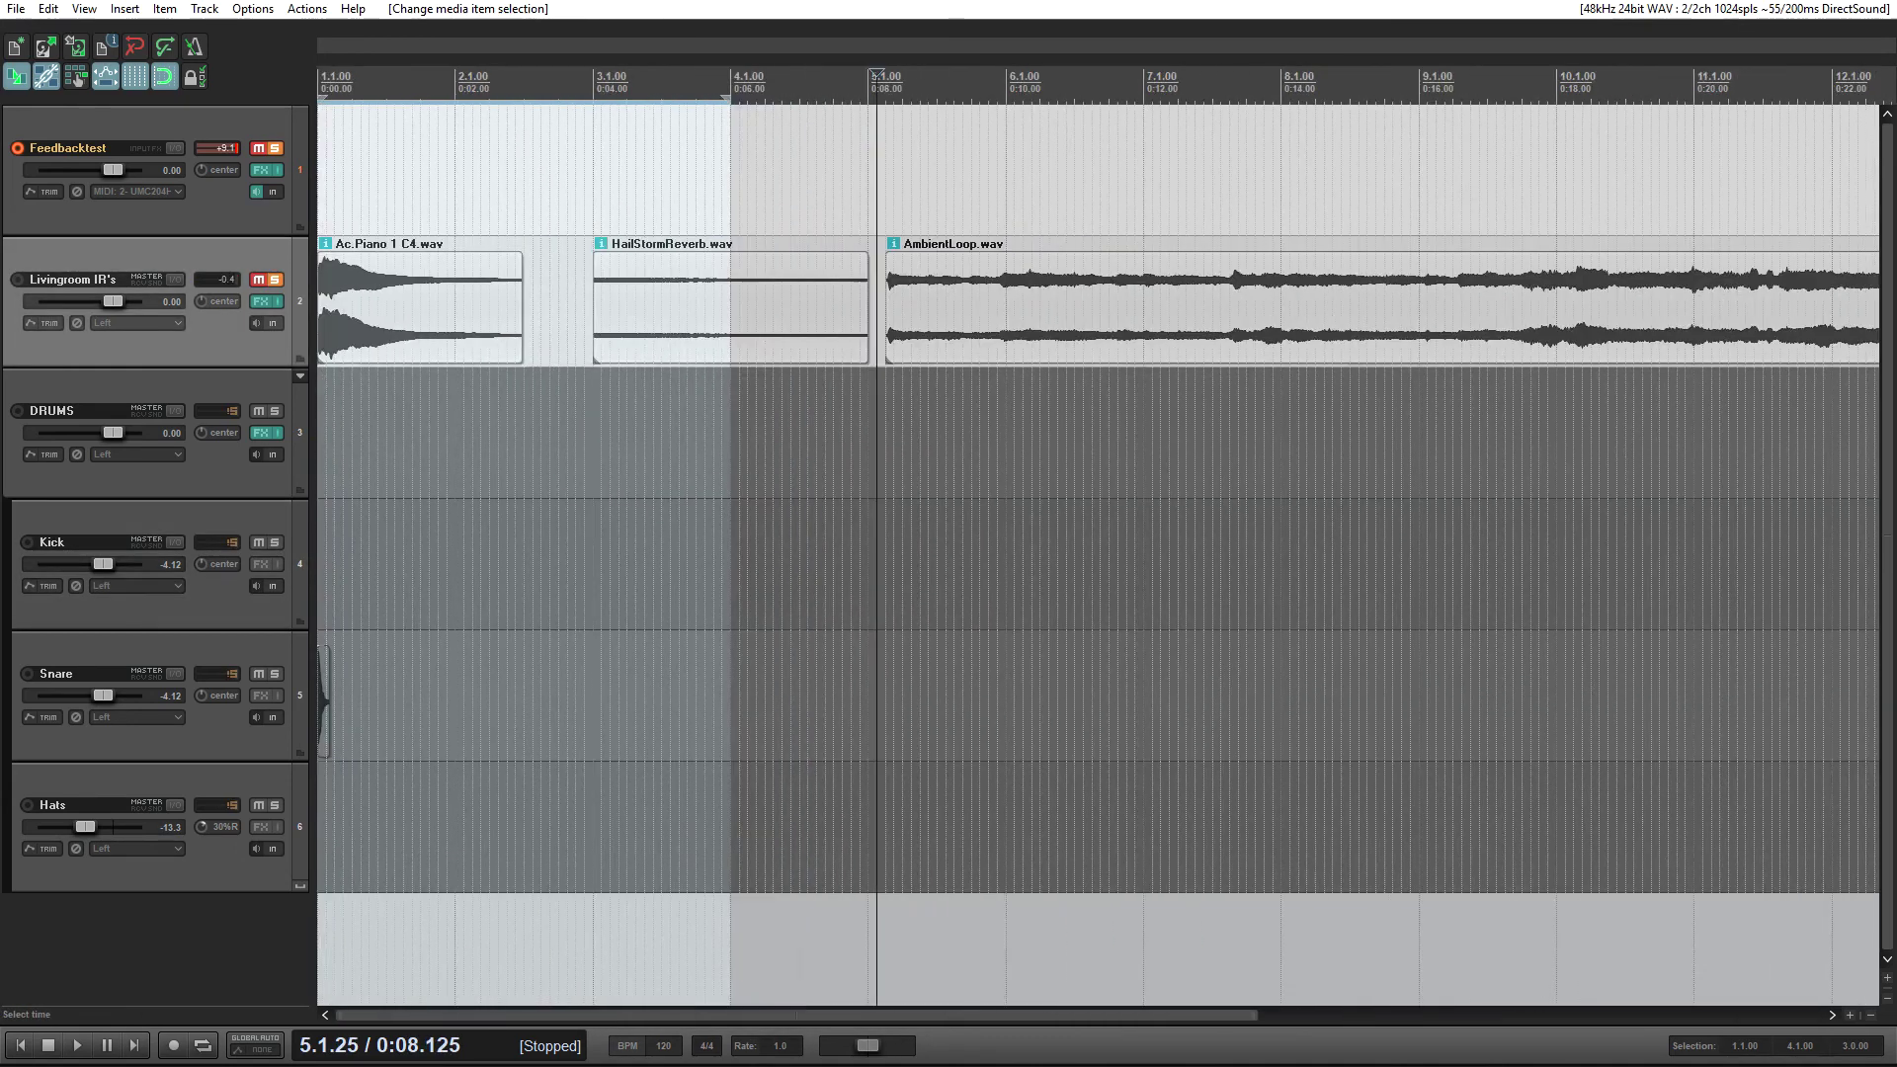
{"action": "key", "text": "equal"}
{"action": "key", "text": "space"}
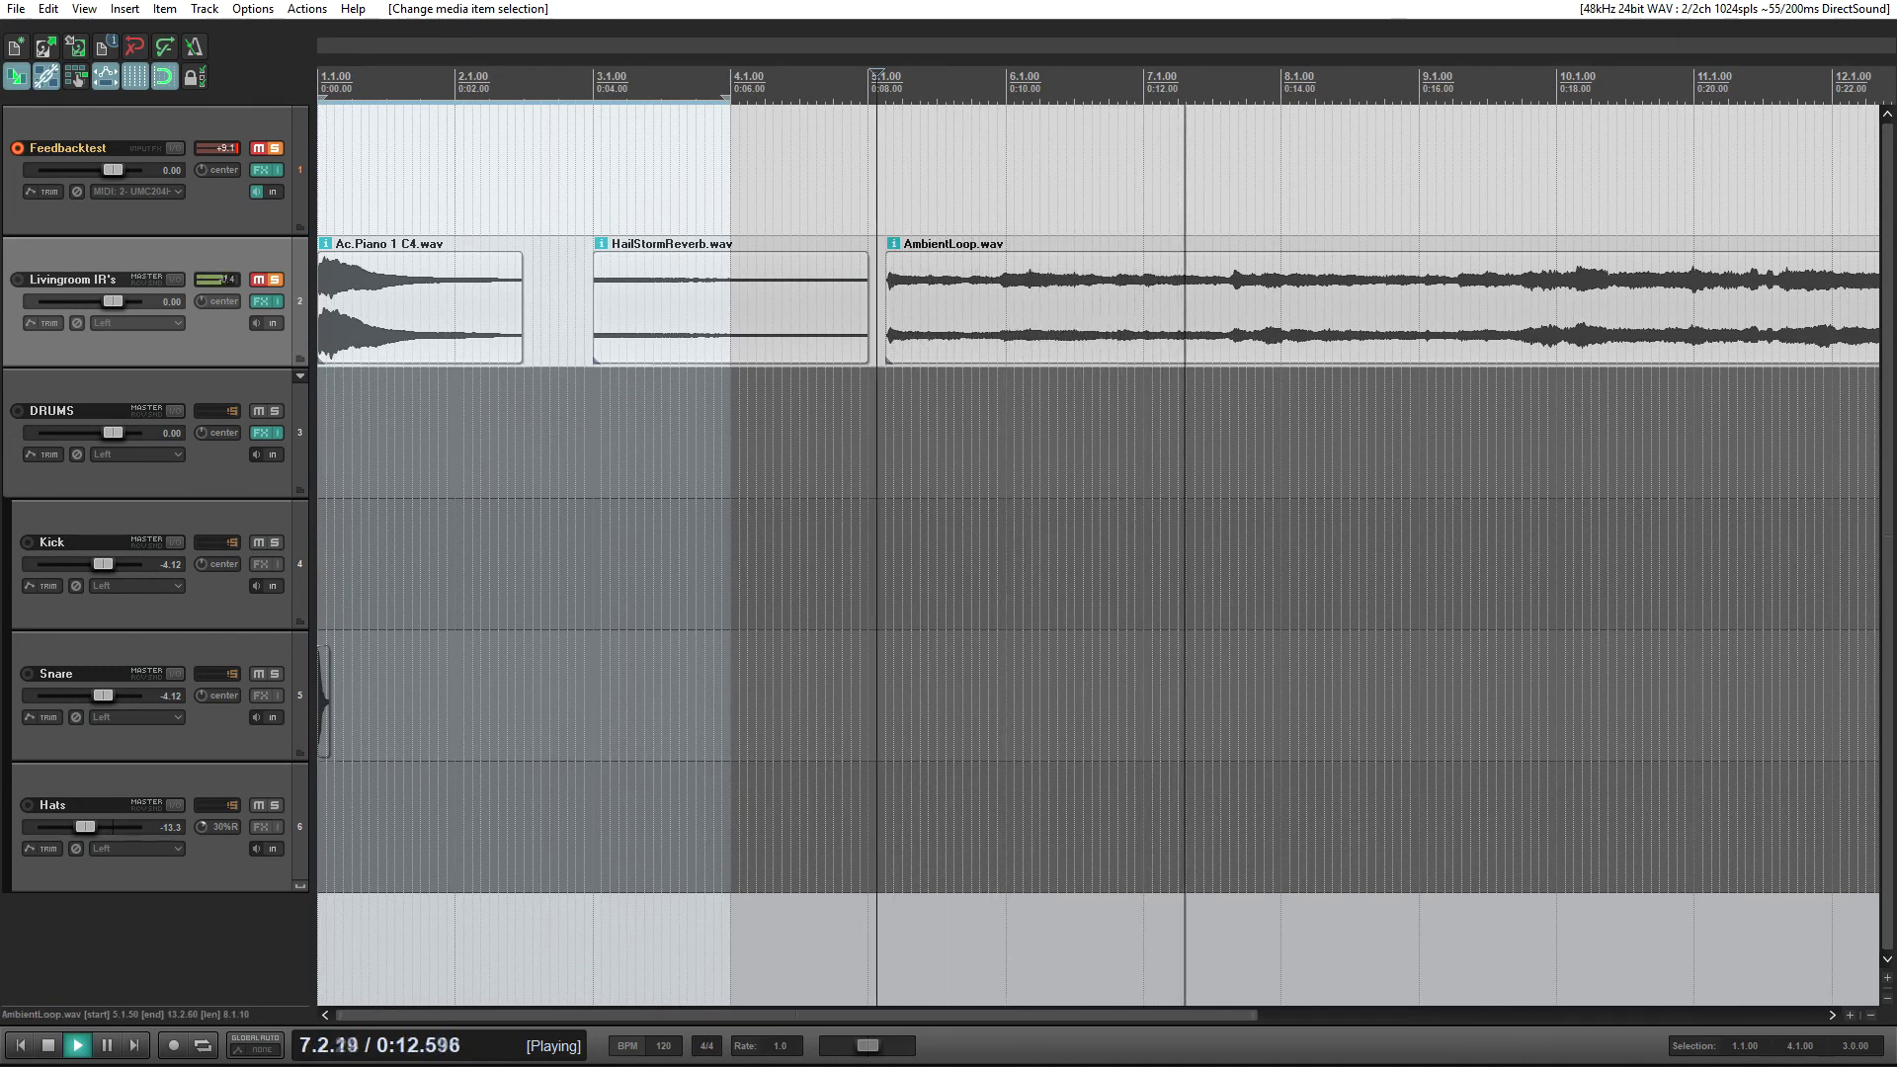
{"action": "key", "text": "minus"}
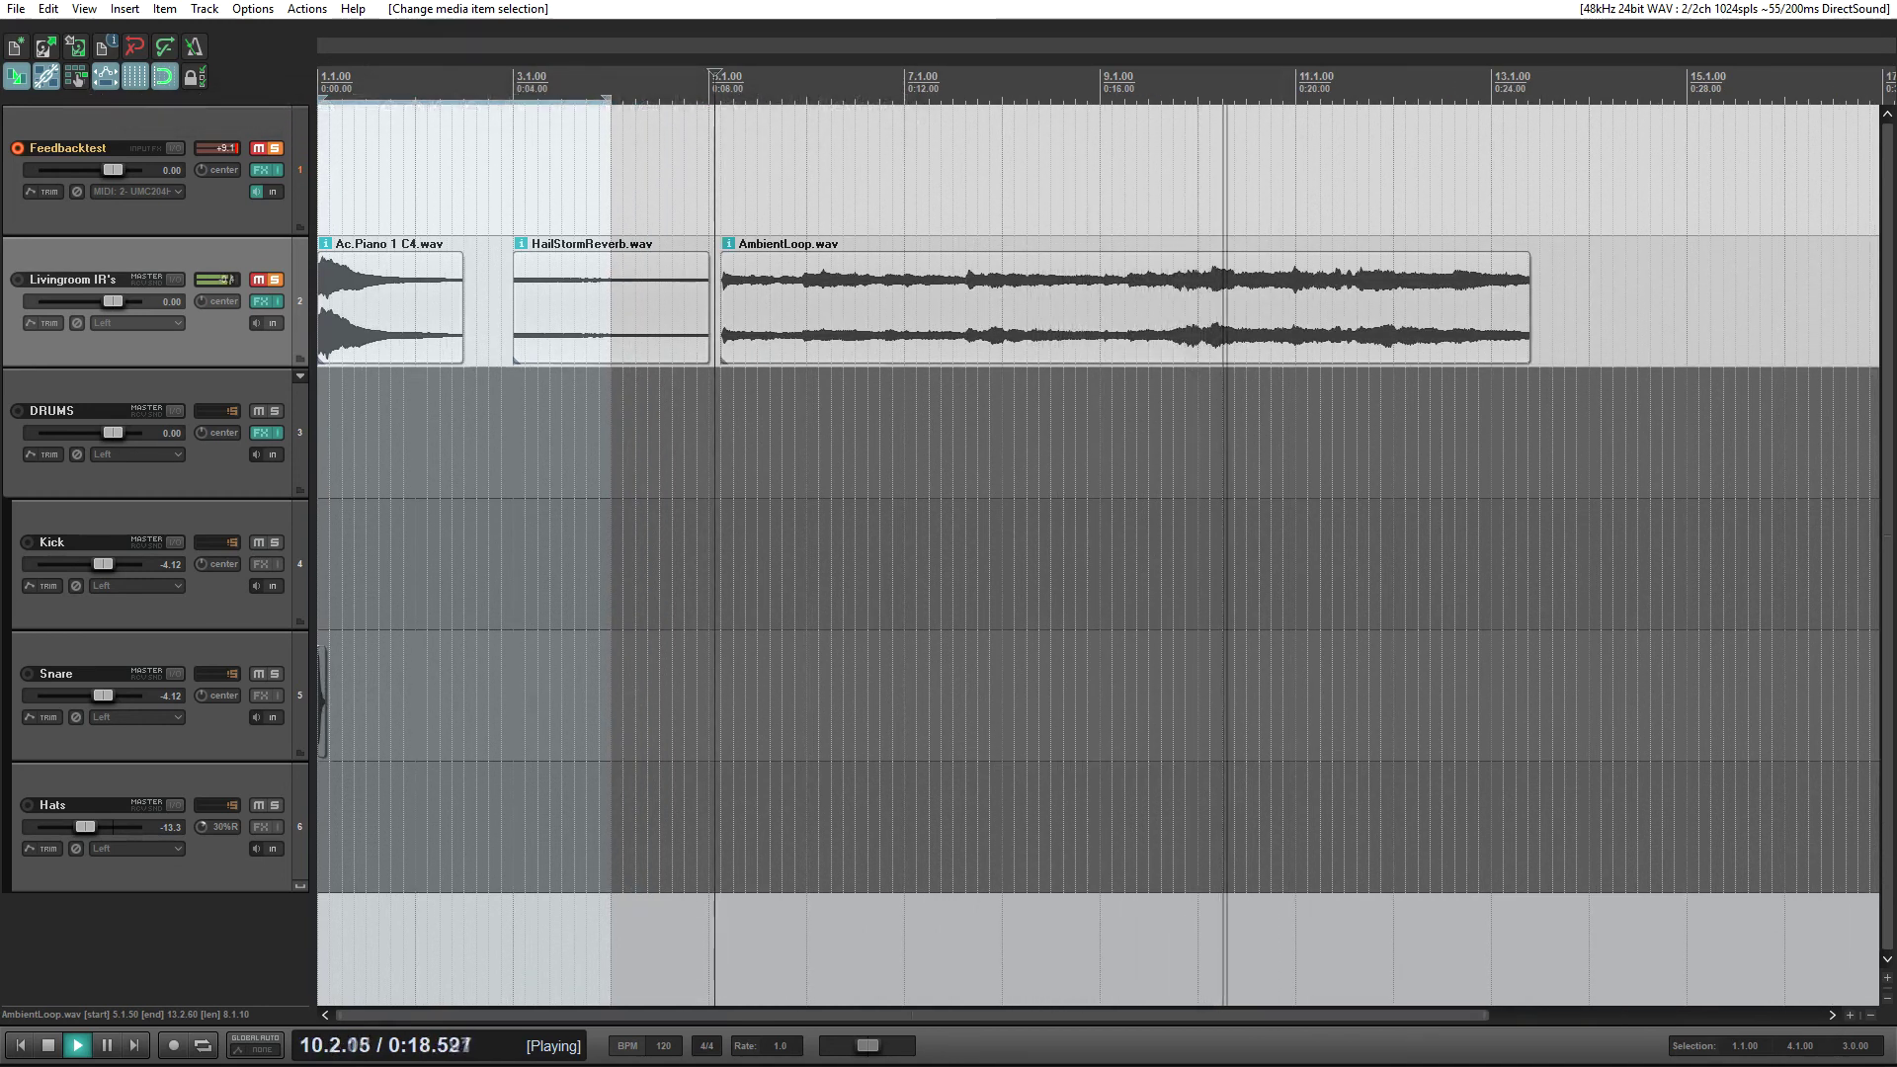
{"action": "key", "text": "space"}
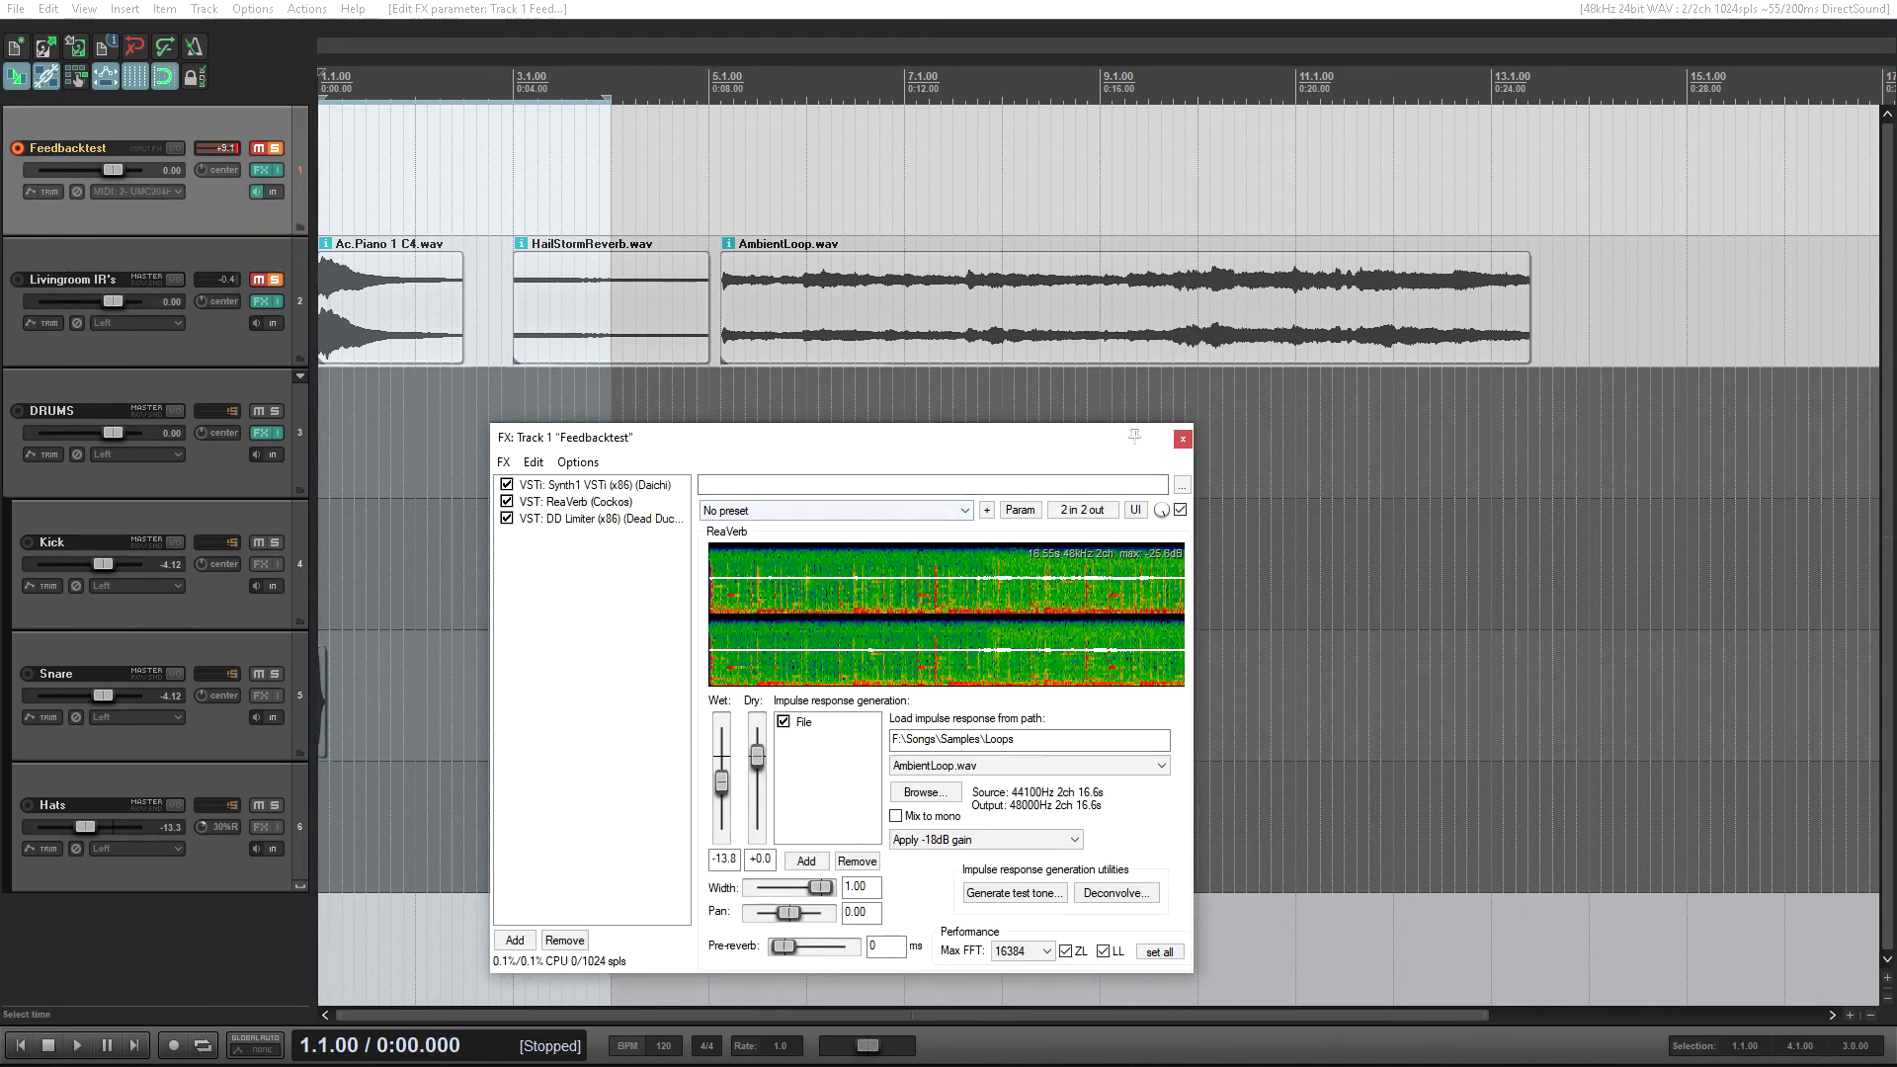
- Show the Feedbacktest track's DD Limiter beside its ReaVerb settings, placed clear of the audio items in the timeline
{"action": "left_click", "coordinate": [601, 519]}
{"action": "left_click", "coordinate": [576, 501]}
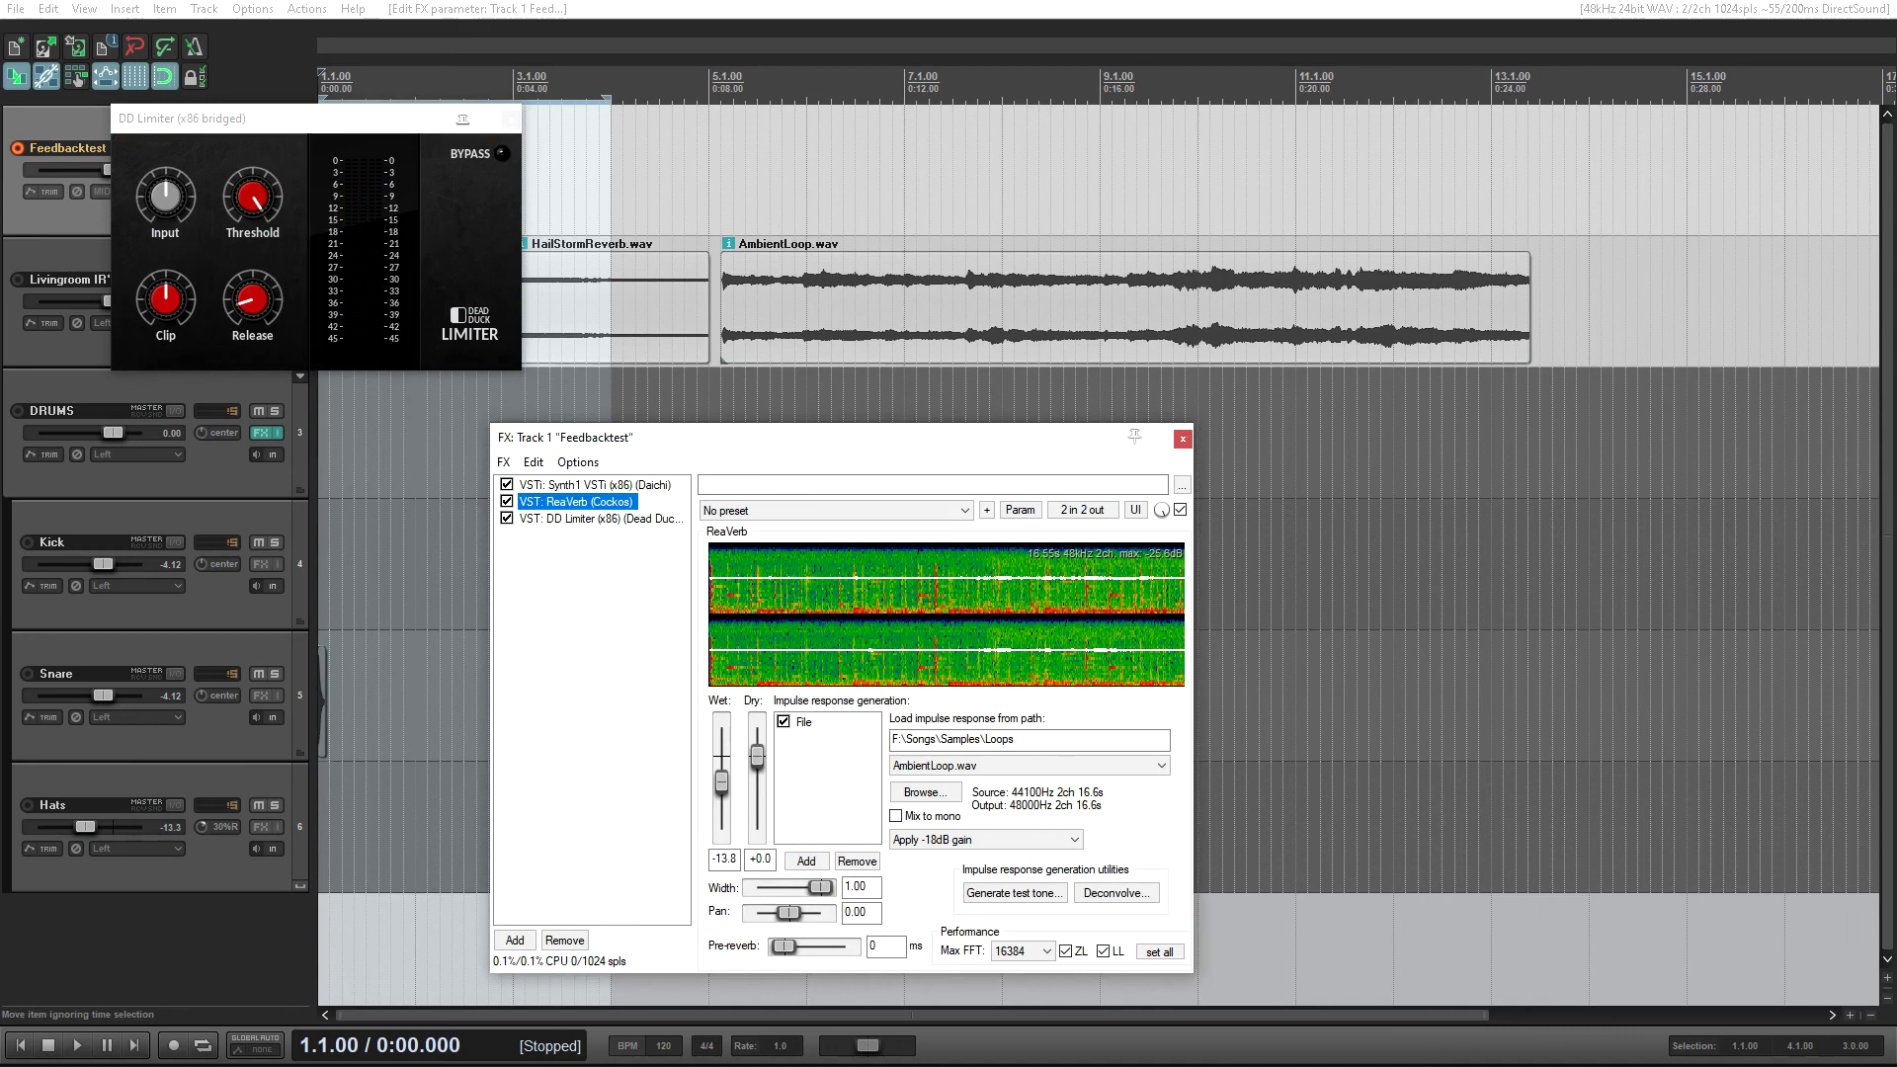
{"action": "left_click_drag", "start_coordinate": [316, 117], "coordinate": [217, 440]}
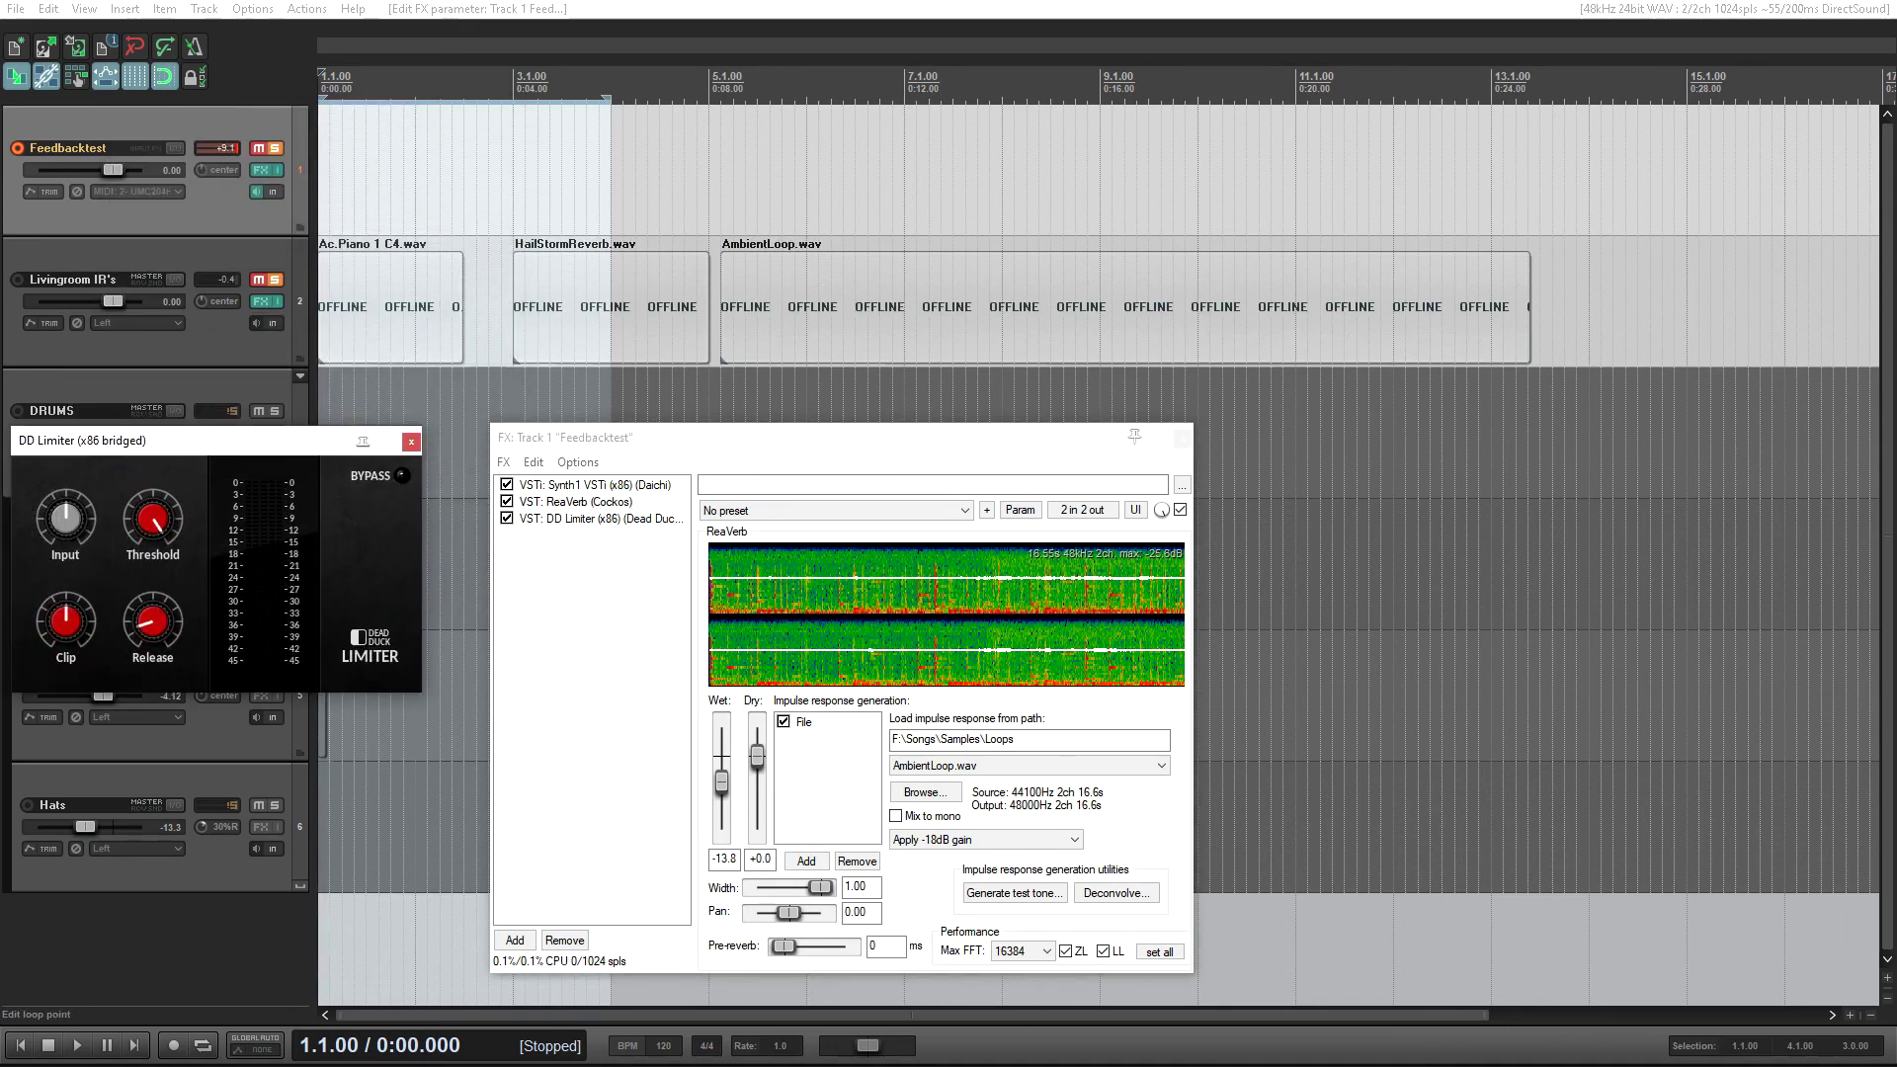